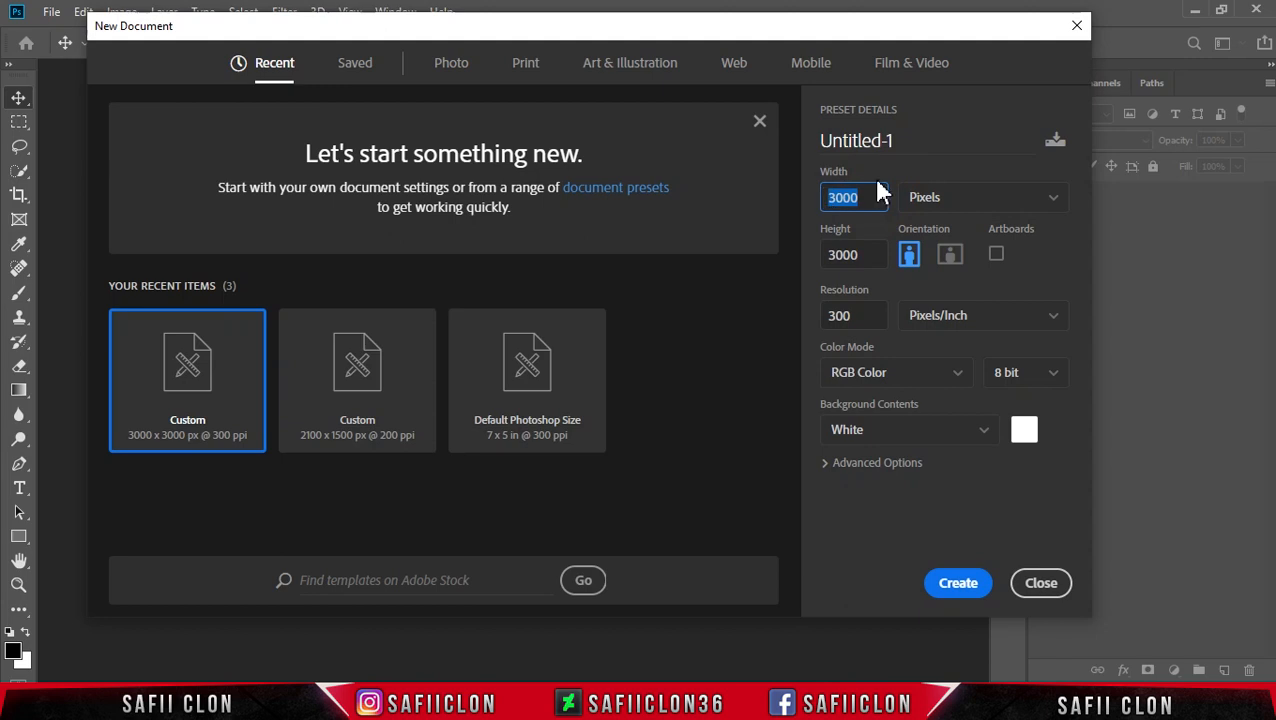
# - Create a new document 2100 pixels wide and 1500 pixels high at a resolution of 200 pixels/inch
pyautogui.write('21')
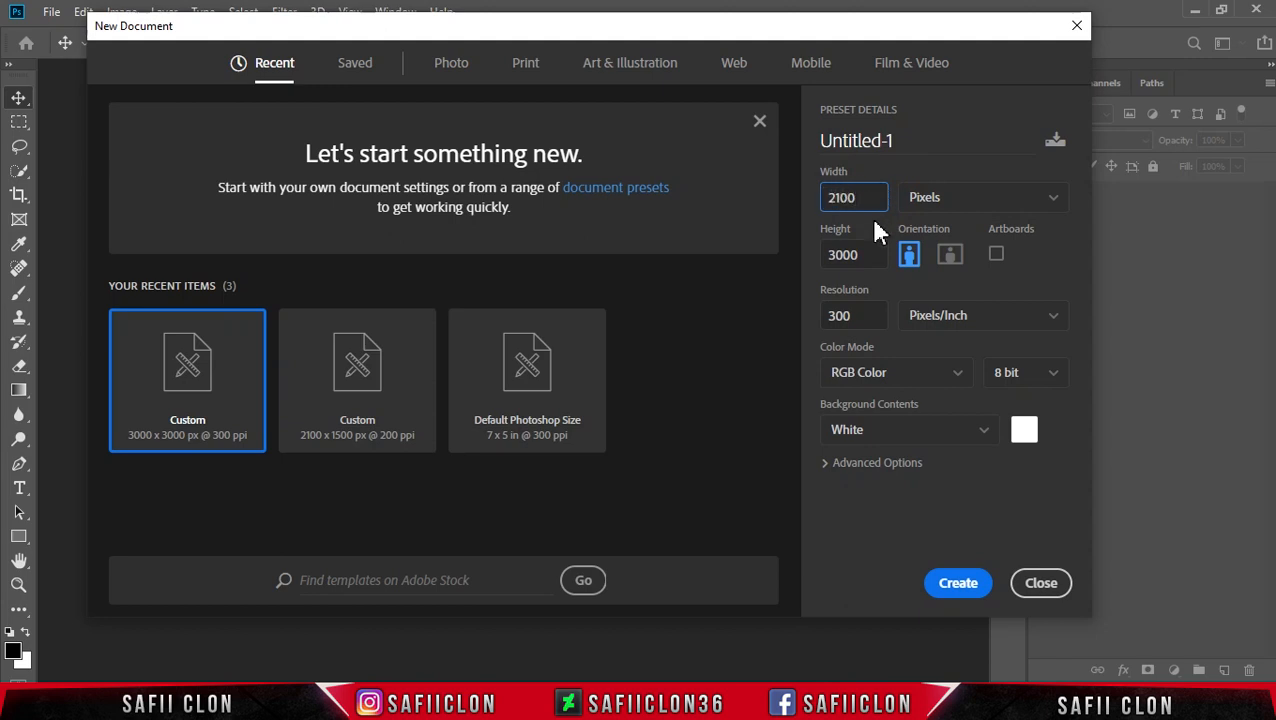
pyautogui.click(820, 254)
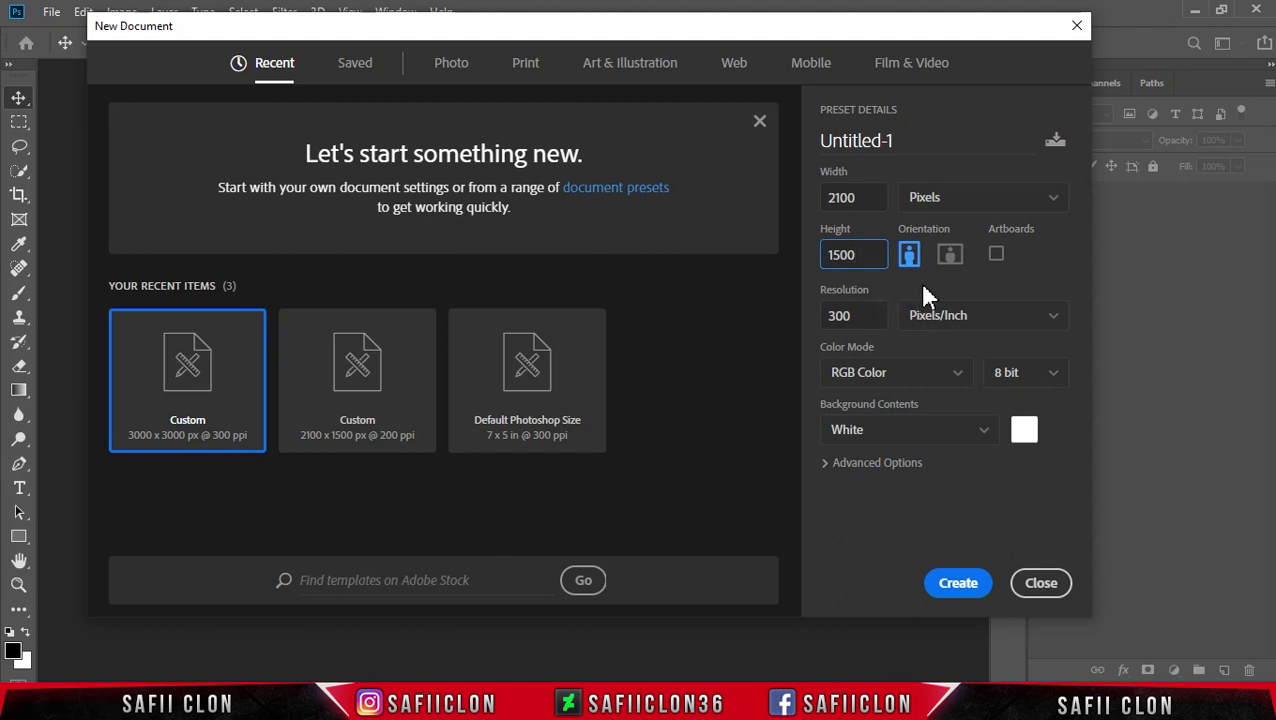
pyautogui.click(997, 316)
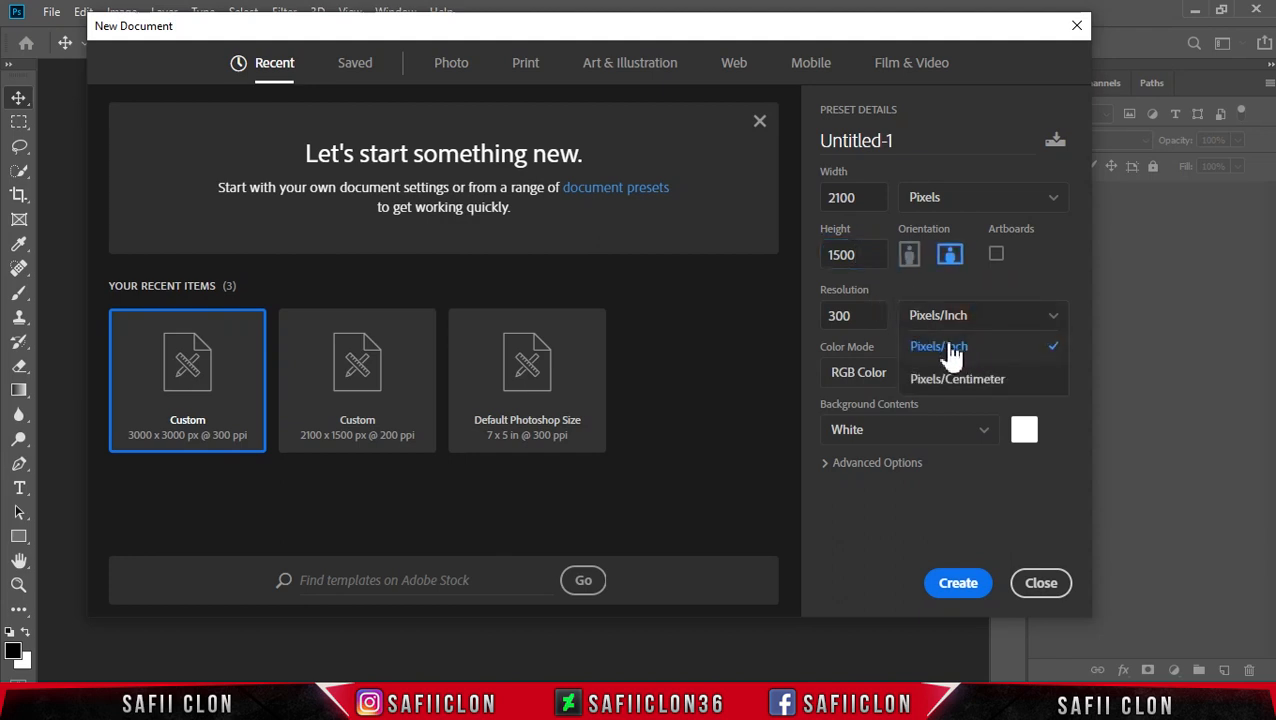
pyautogui.click(965, 348)
pyautogui.click(875, 318)
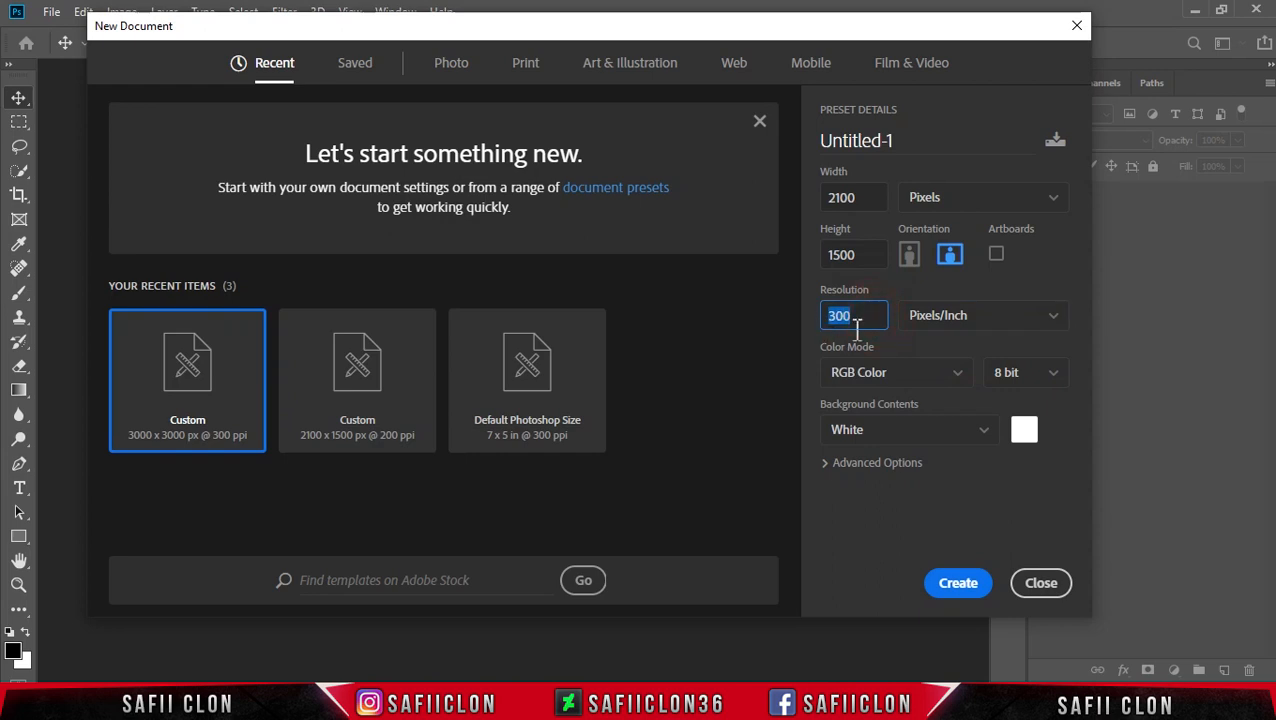
pyautogui.write('200')
pyautogui.click(957, 590)
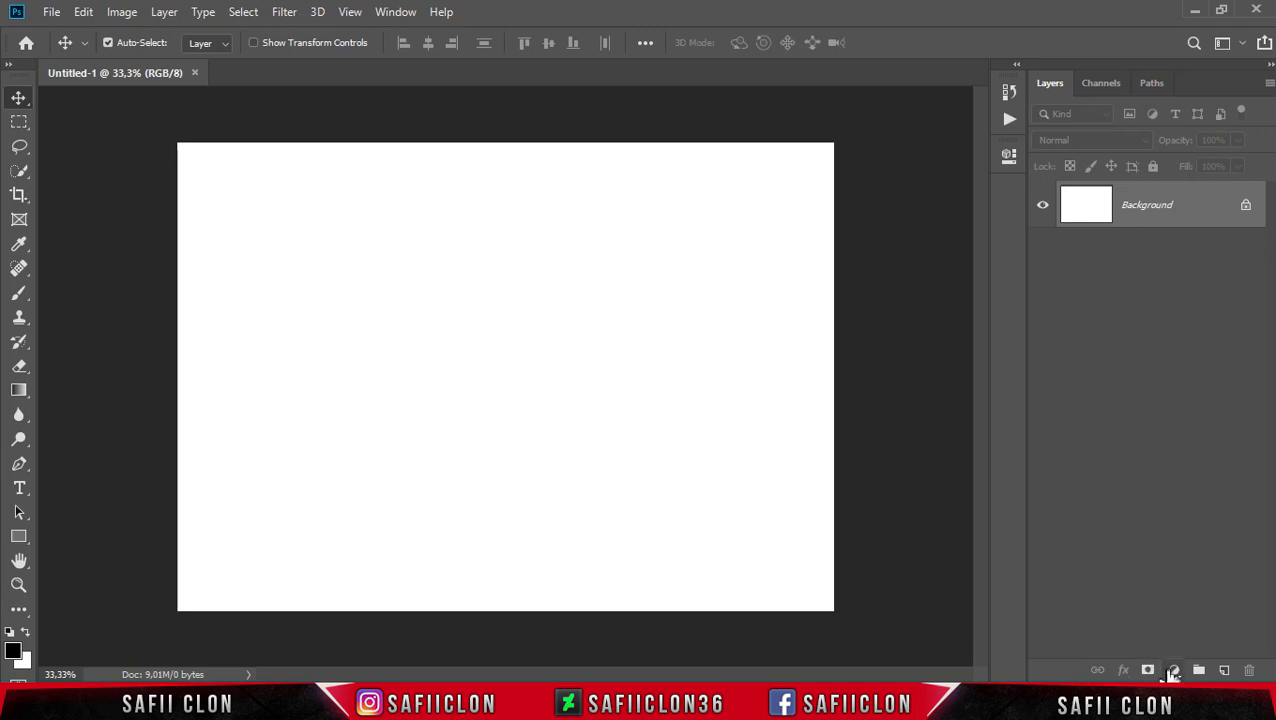
# - Add a Gradient fill layer above the background and base its gradient on the Foreground to Background preset
pyautogui.click(1177, 675)
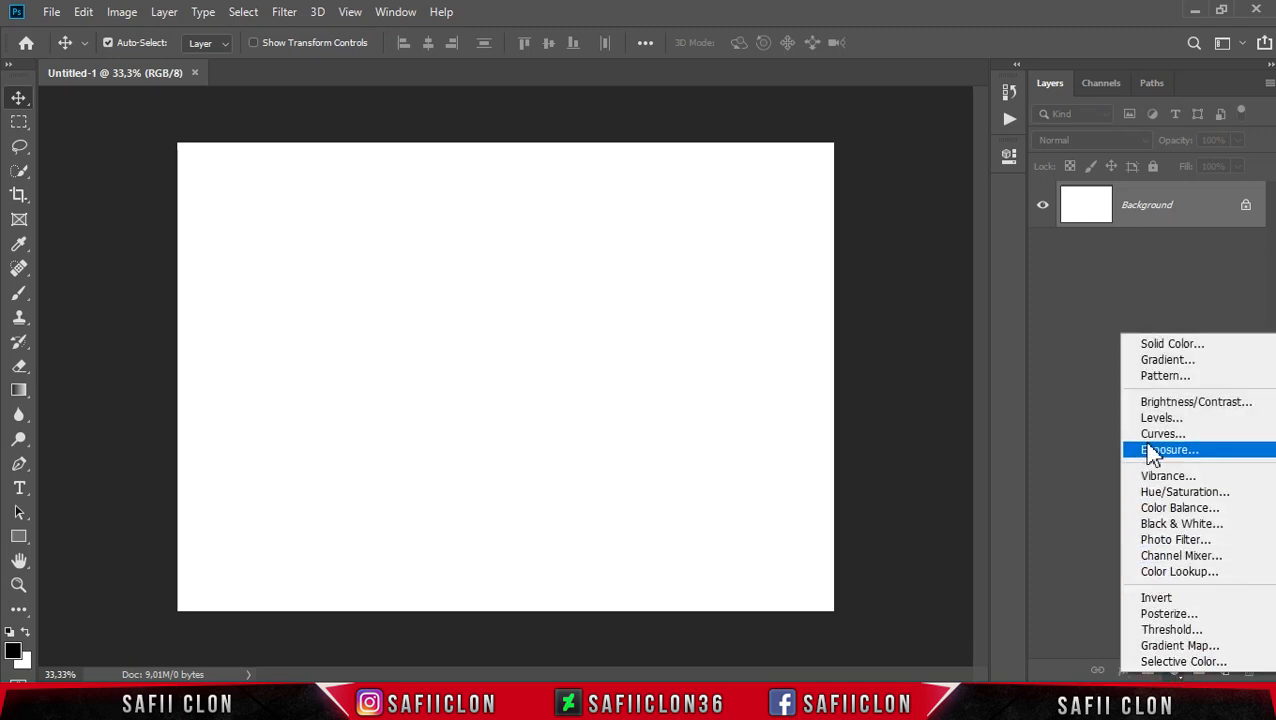
pyautogui.click(1183, 364)
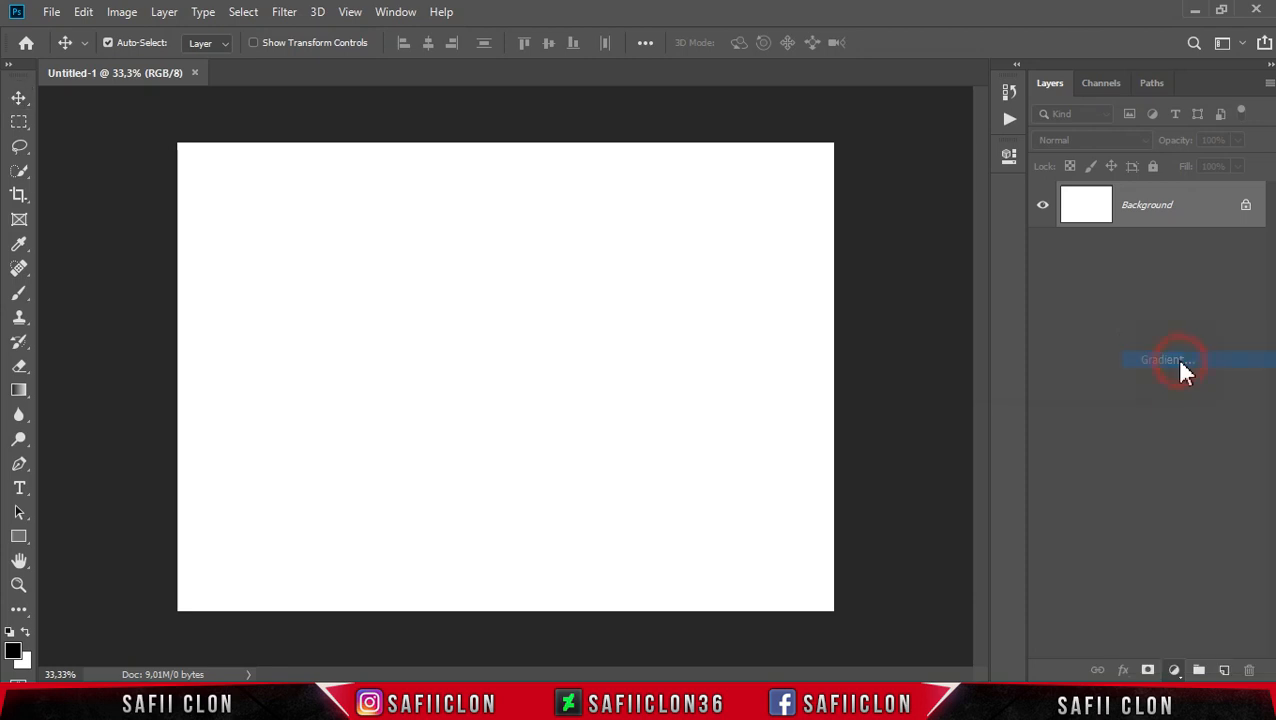
pyautogui.moveTo(1008, 163); pyautogui.dragTo(927, 161)
pyautogui.click(929, 196)
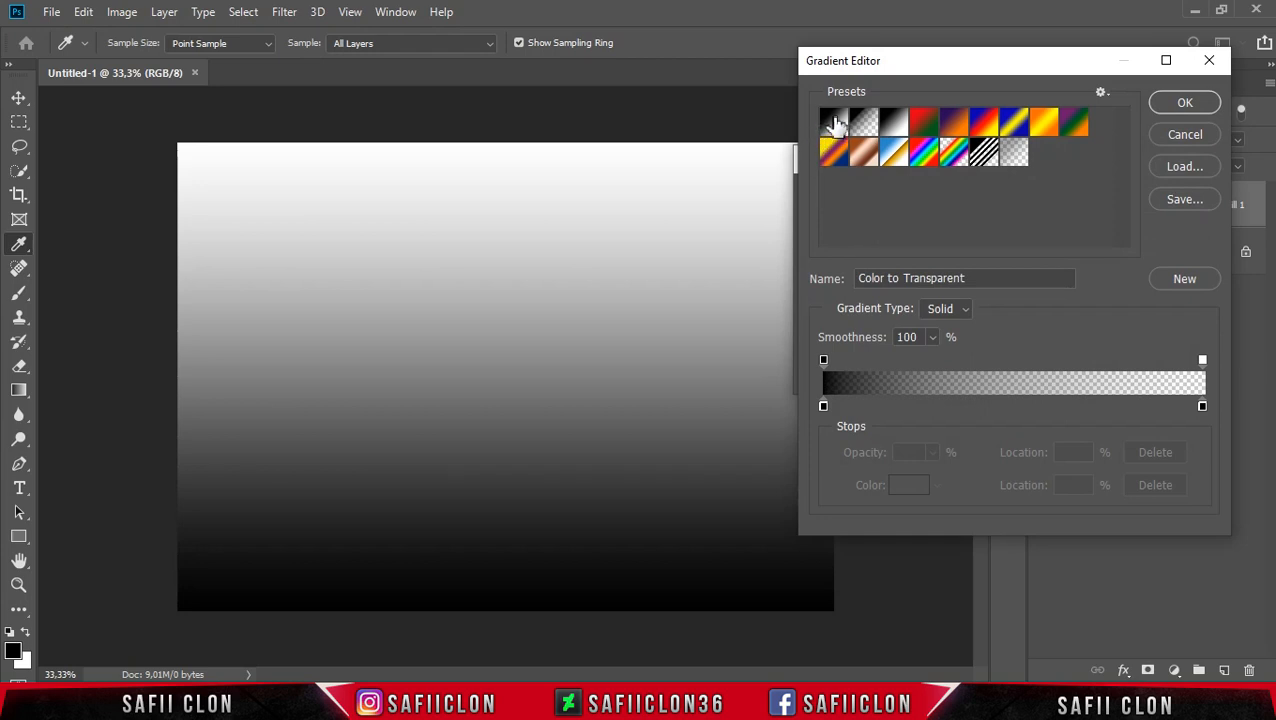
pyautogui.moveTo(830, 123); pyautogui.dragTo(824, 410)
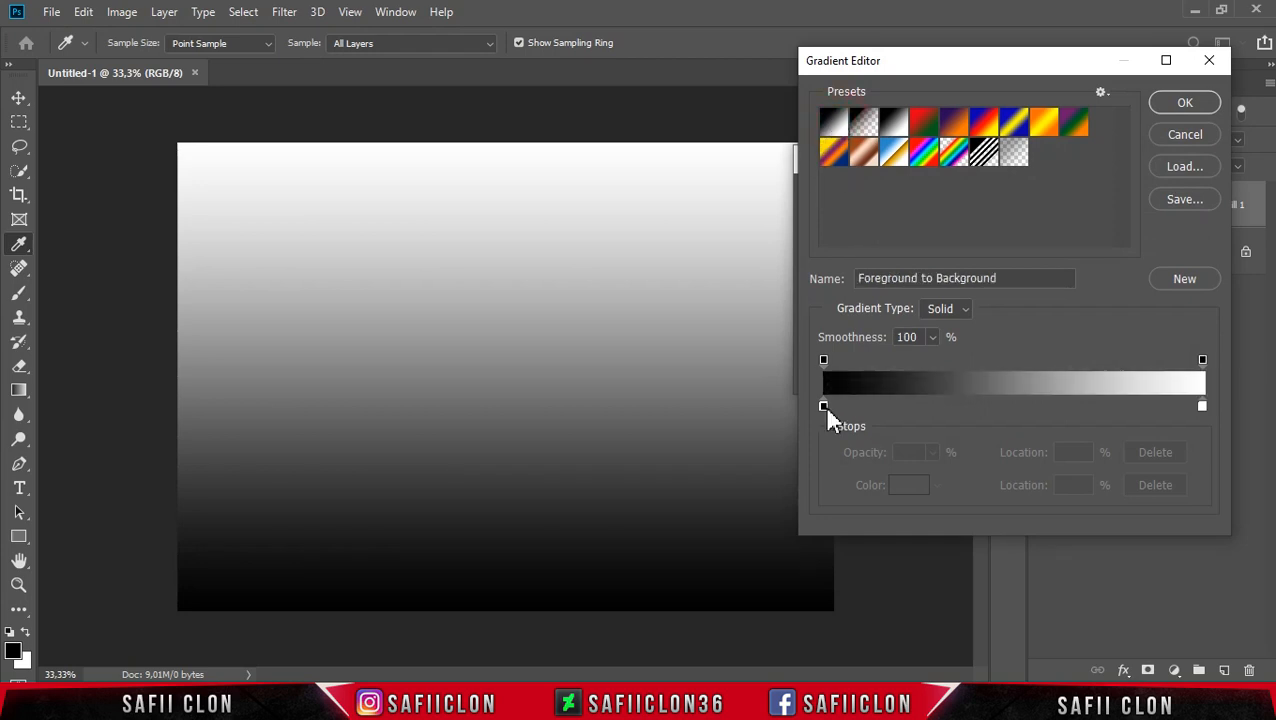
# - Set the gradient's starting colour stop at 0% to hex 853333
pyautogui.click(823, 406)
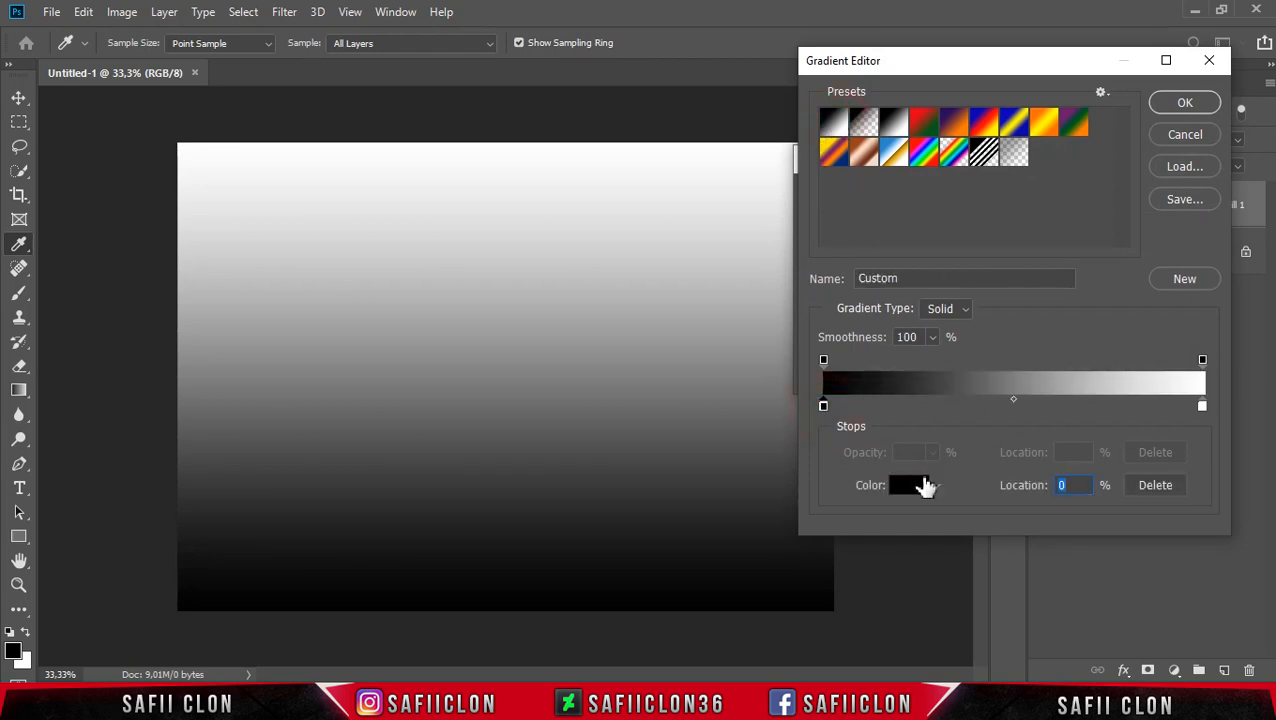
pyautogui.click(913, 490)
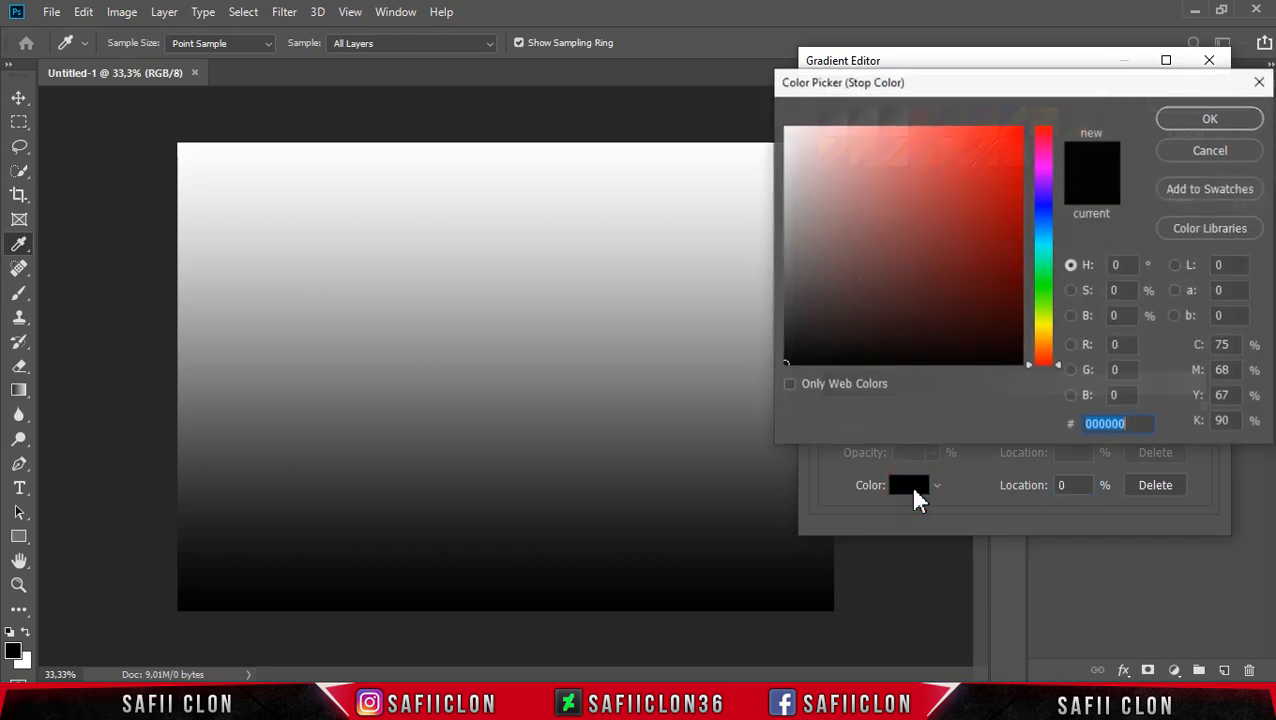
pyautogui.moveTo(1135, 425); pyautogui.dragTo(1087, 427)
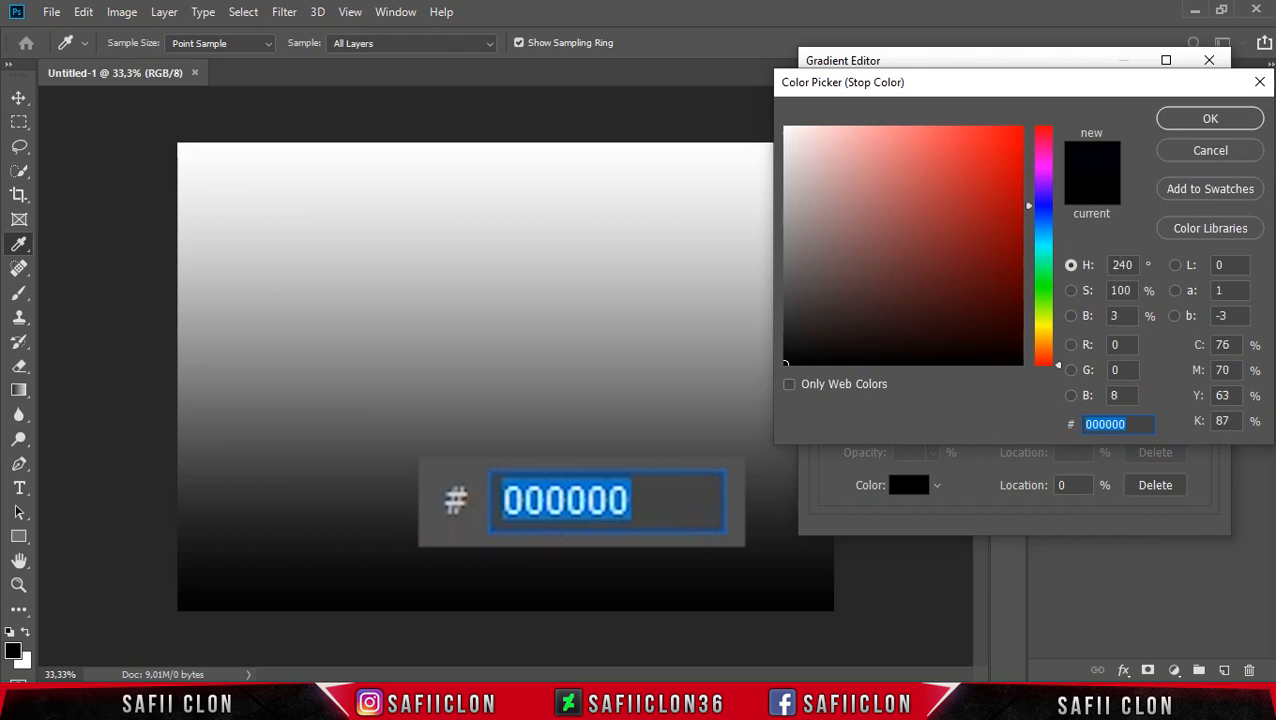
pyautogui.write('853333')
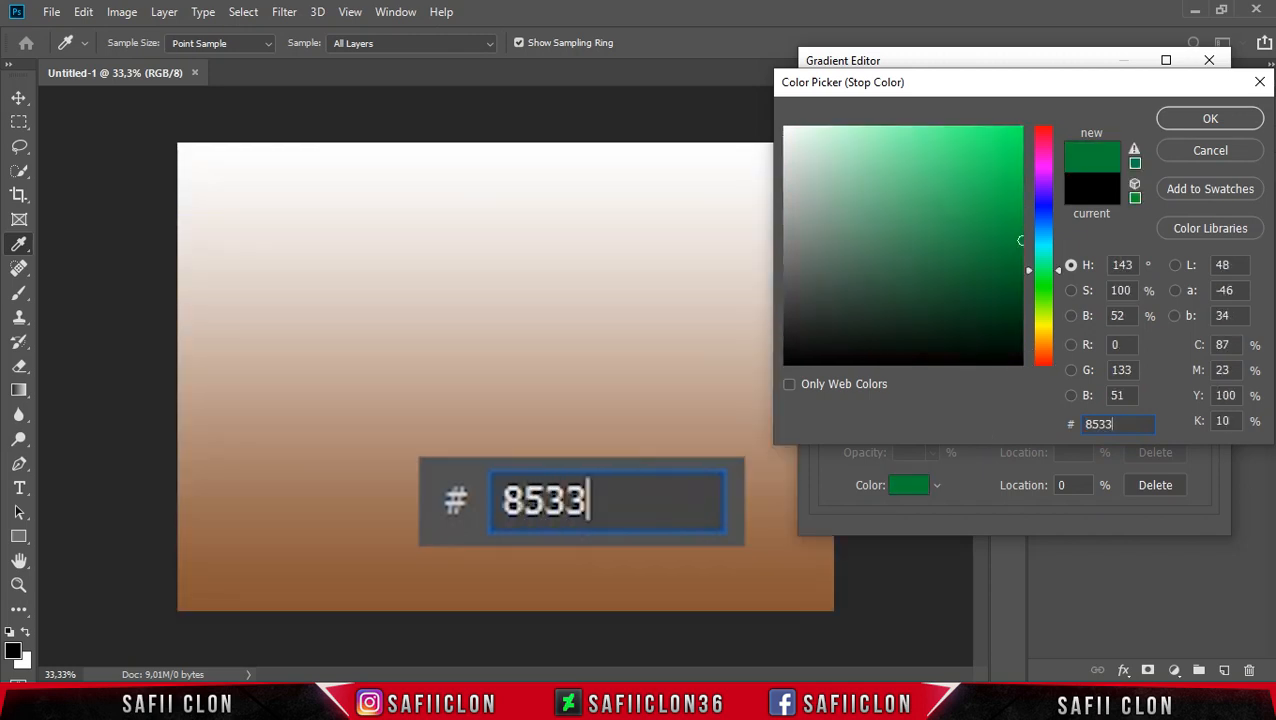
pyautogui.moveTo(1134, 424); pyautogui.dragTo(1057, 410)
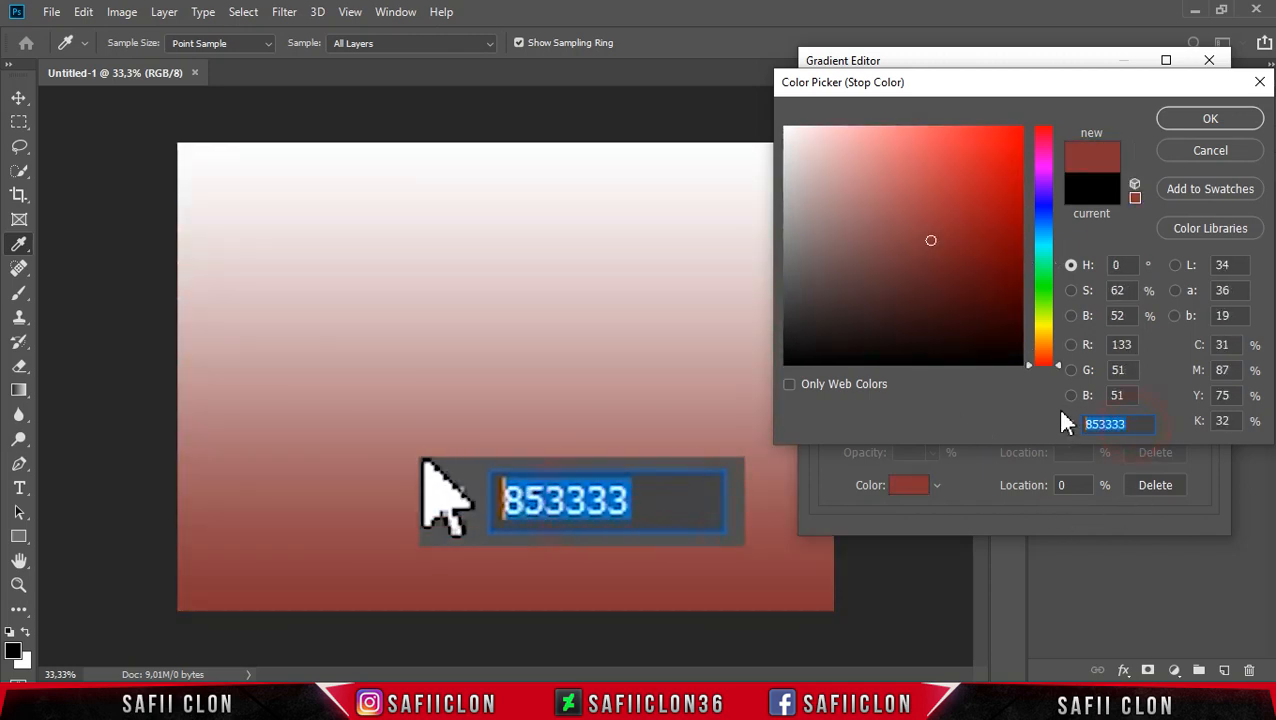
pyautogui.click(1190, 121)
# - Set the gradient's end colour stop at 100% to hex dc7878 and accept the edited gradient
pyautogui.click(1202, 407)
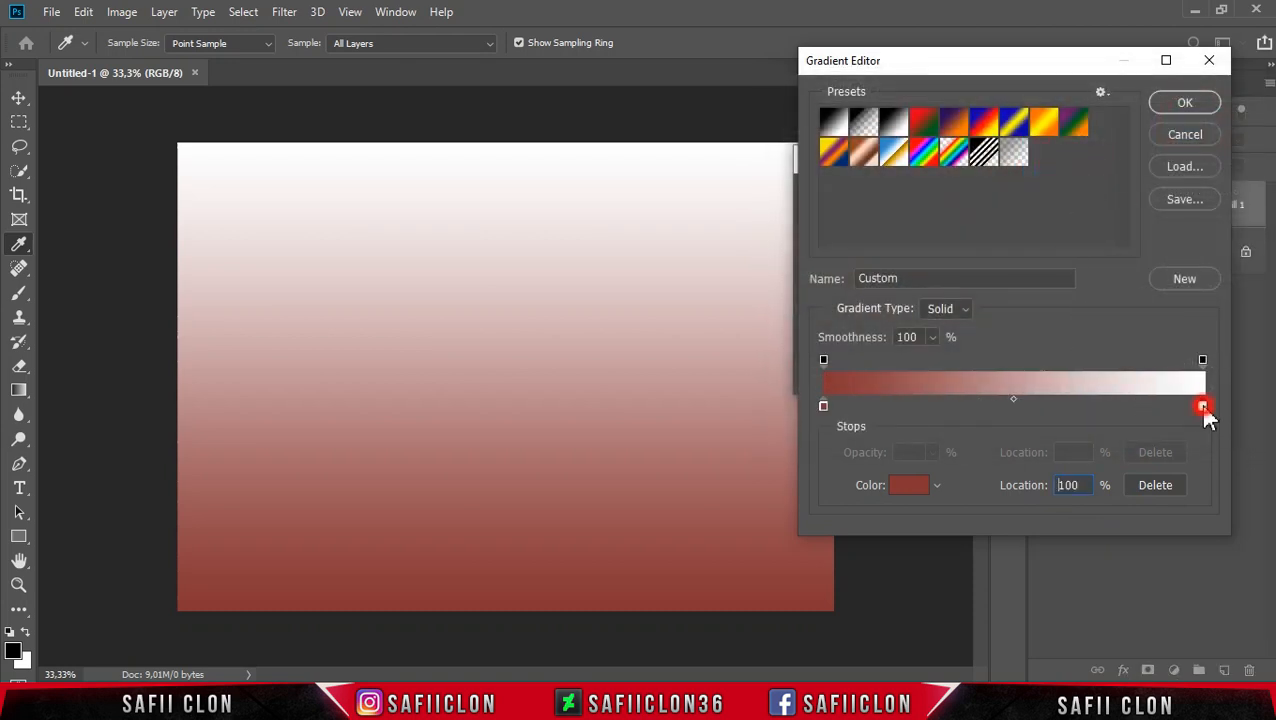
pyautogui.click(908, 487)
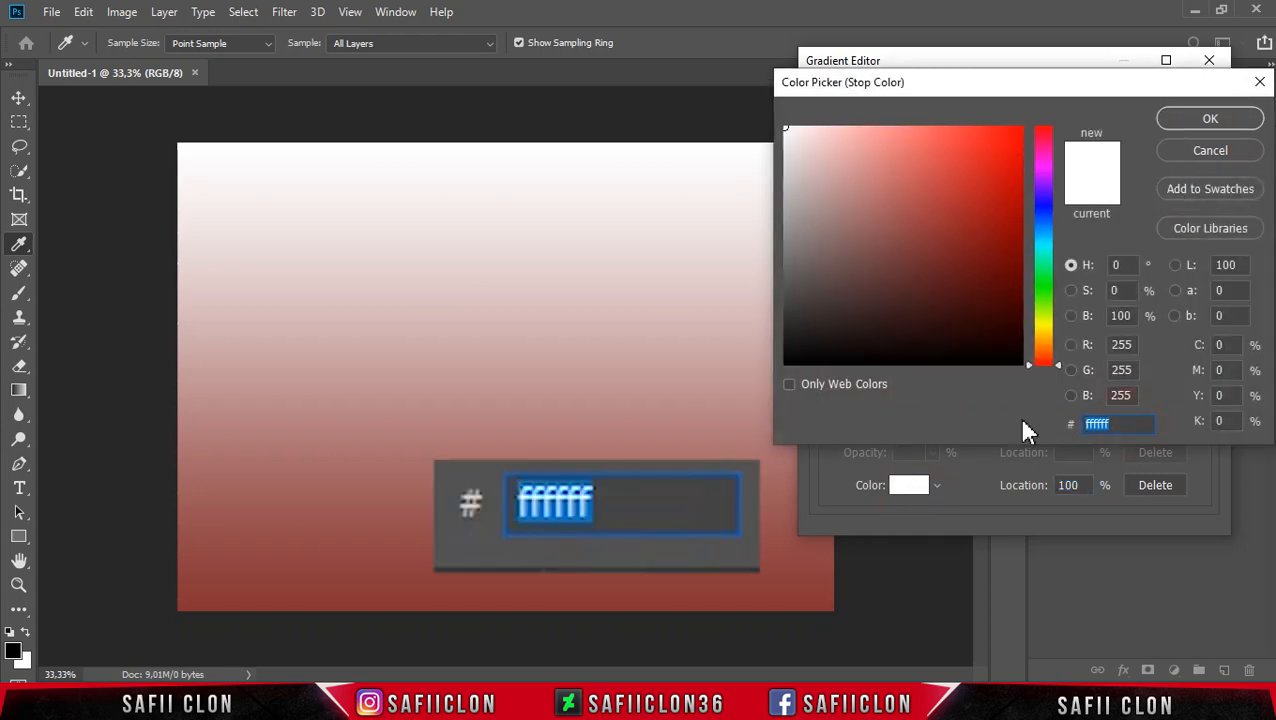
pyautogui.write('dc')
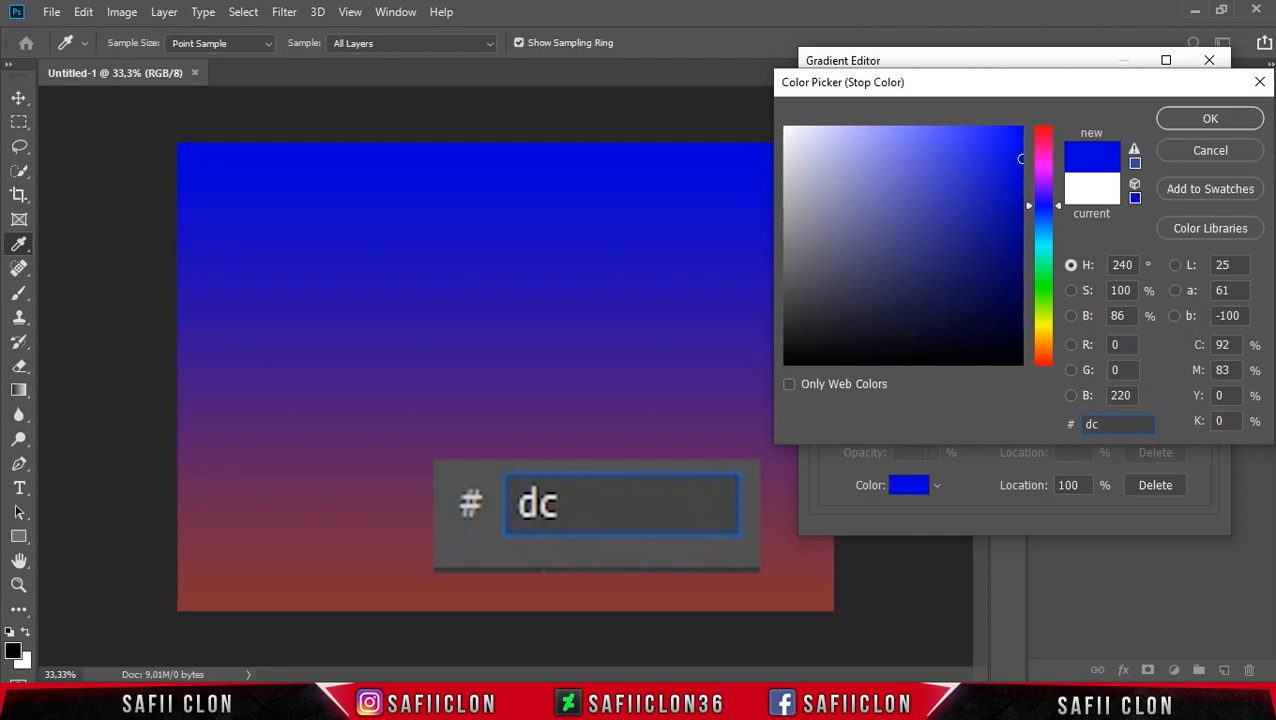
pyautogui.write('7878')
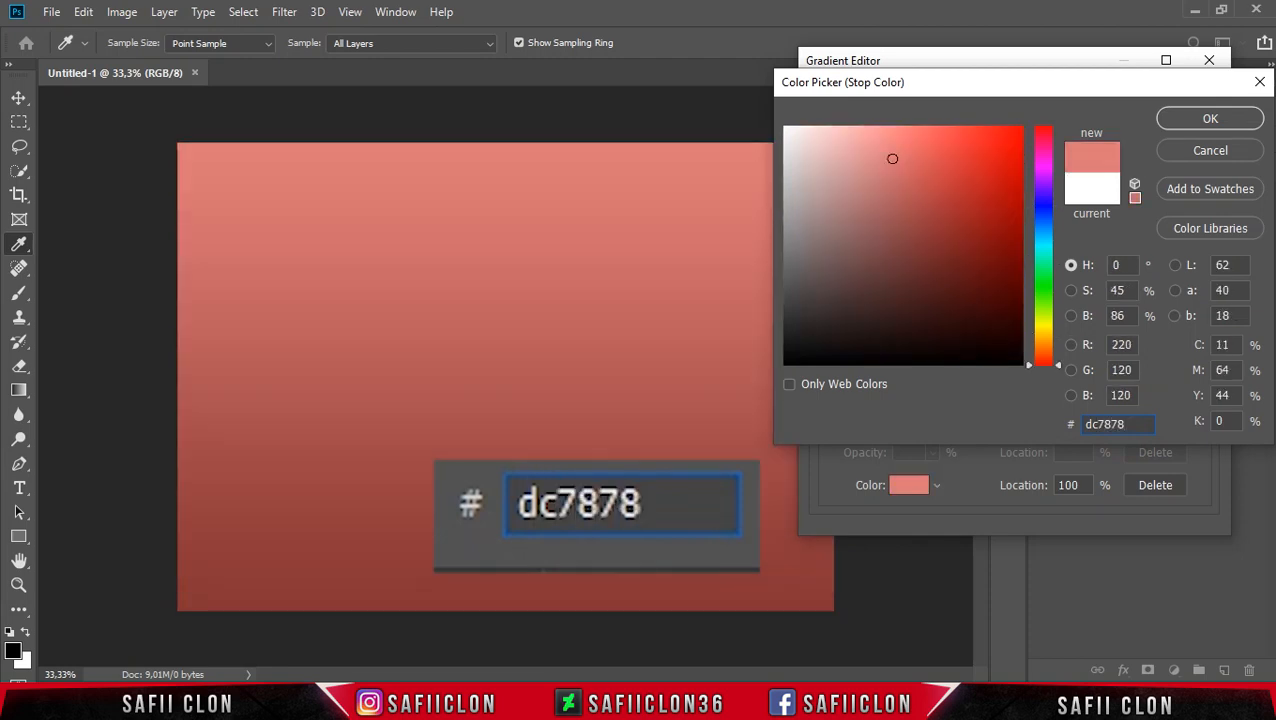
pyautogui.doubleClick(1140, 425)
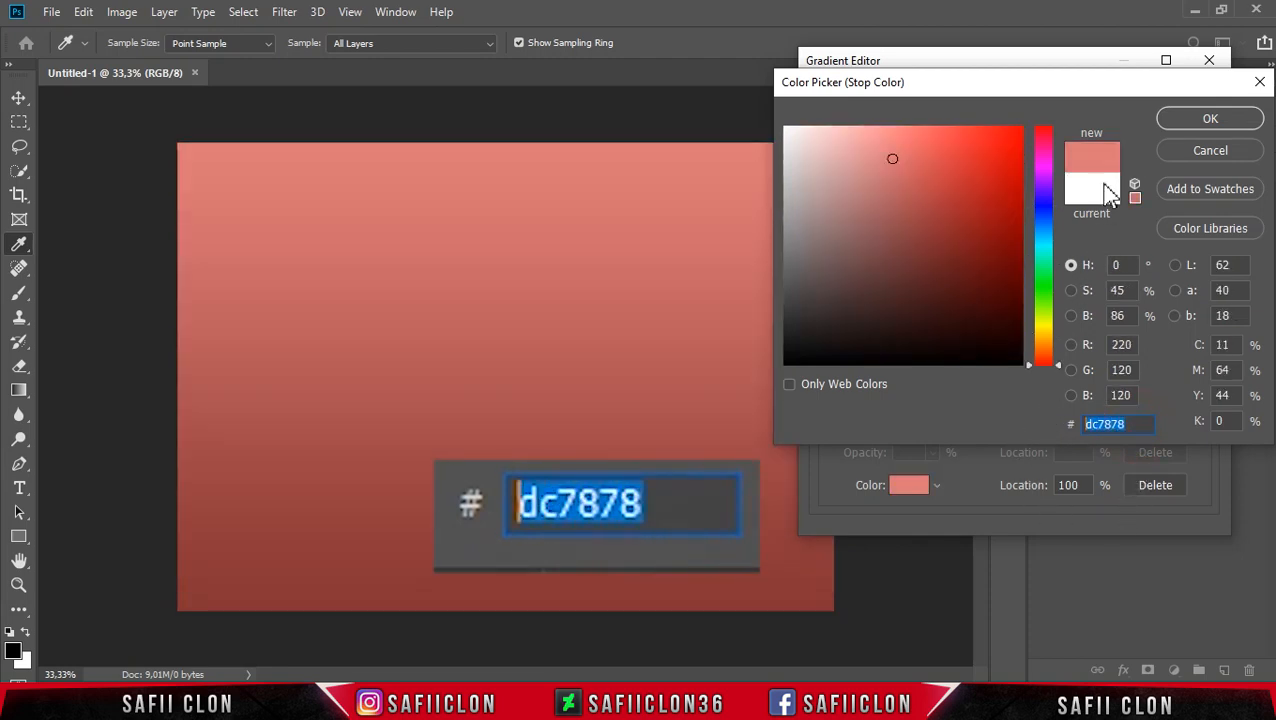
pyautogui.click(1207, 119)
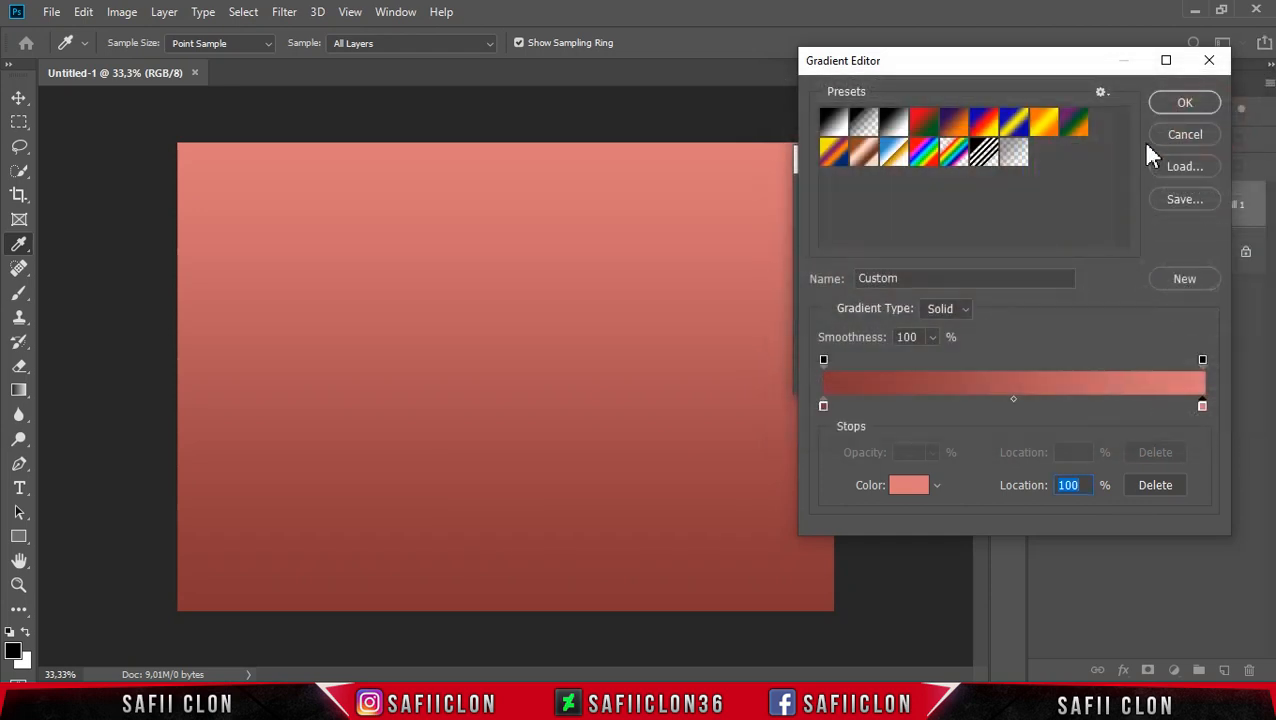
pyautogui.click(1185, 104)
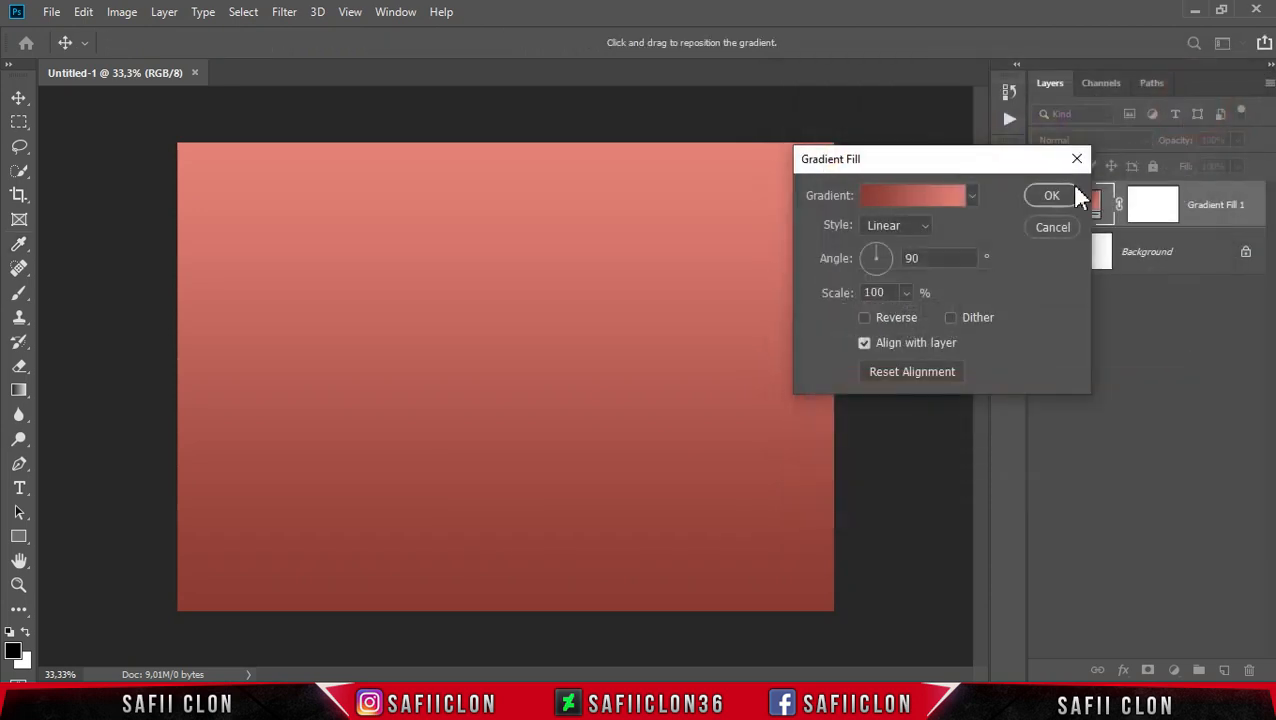
# - Use the Linear style for the gradient fill and set its angle to 33,04°
pyautogui.click(904, 225)
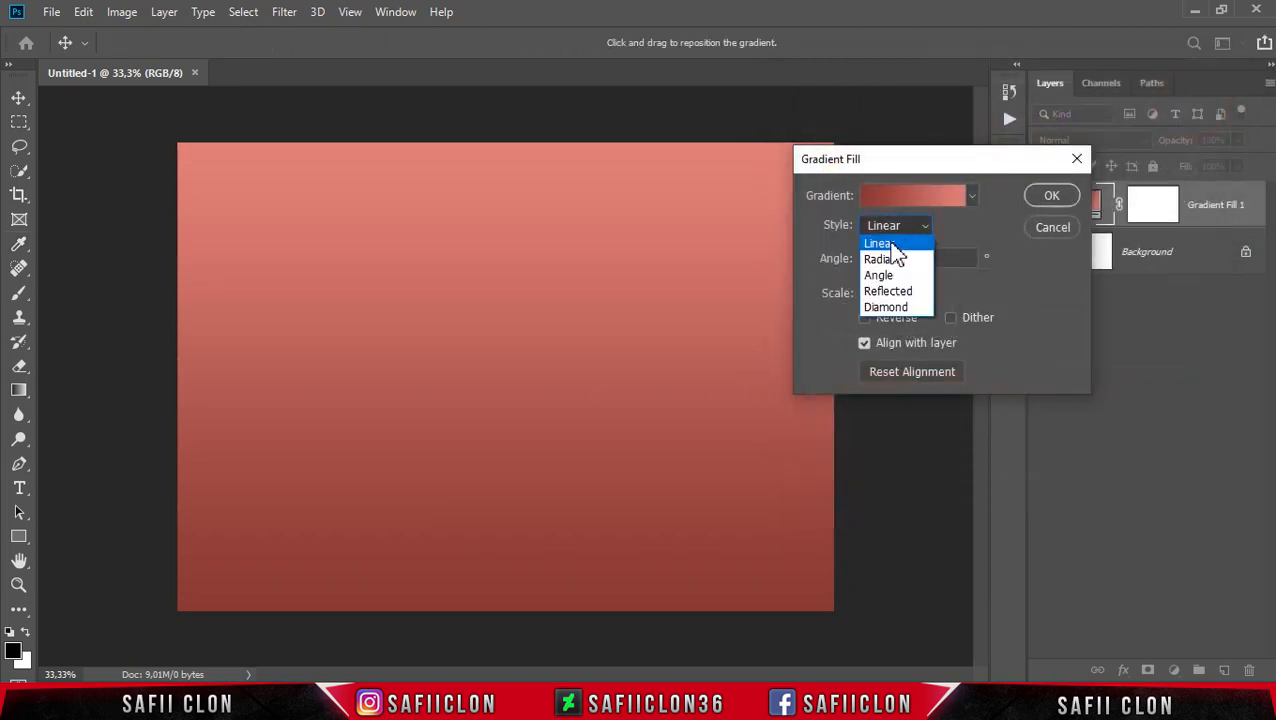
pyautogui.click(890, 242)
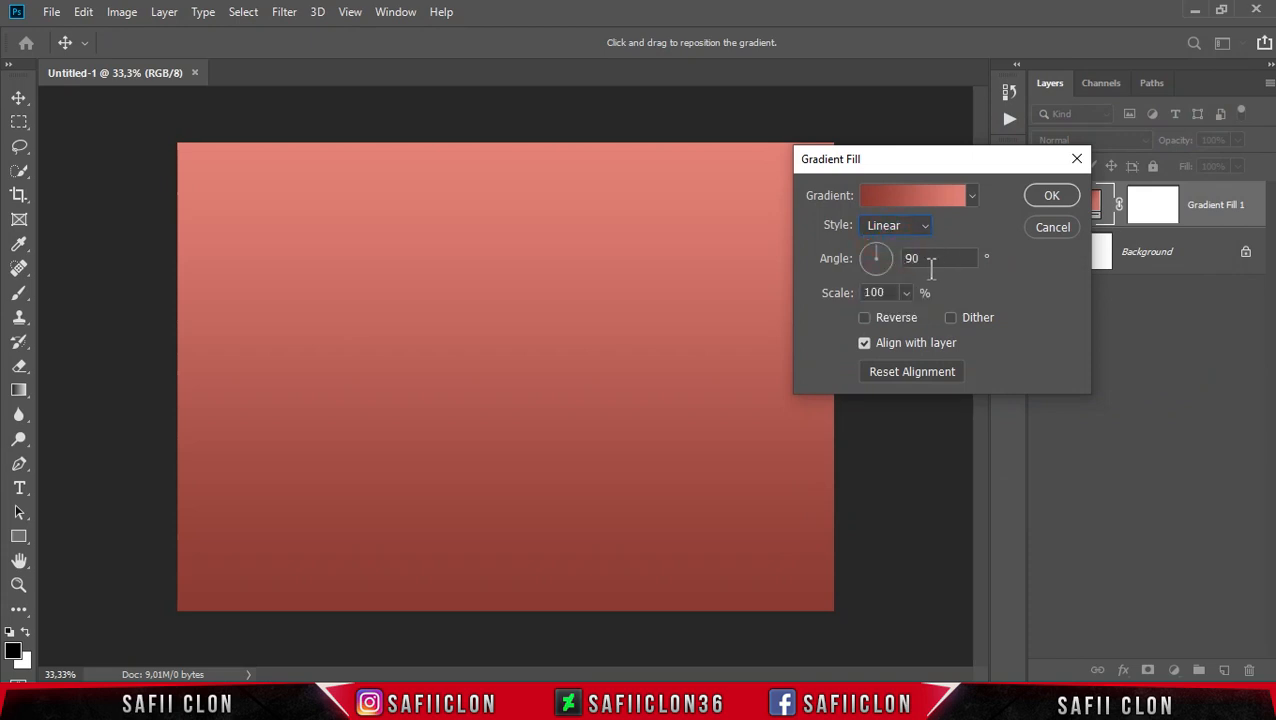
pyautogui.doubleClick(935, 262)
pyautogui.write('33,04')
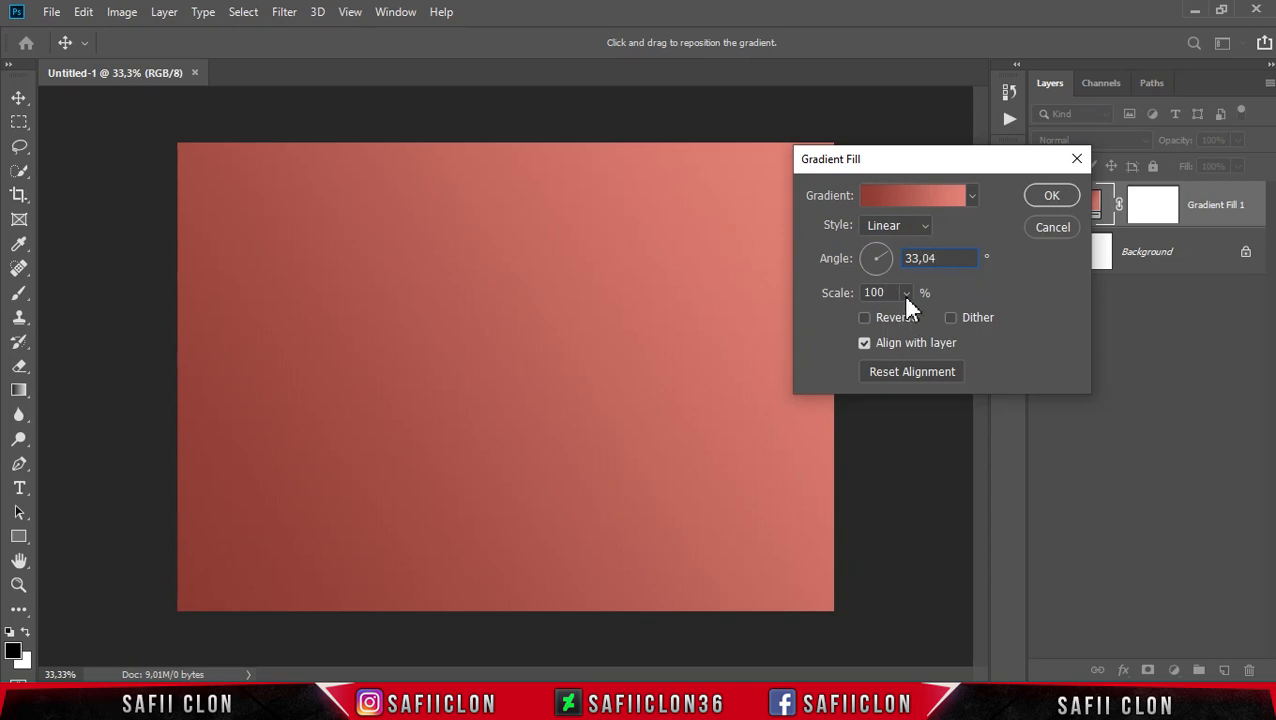
# - Scale the gradient fill to 56%, shift its light area toward the canvas's upper-right corner, and apply the fill
pyautogui.click(906, 293)
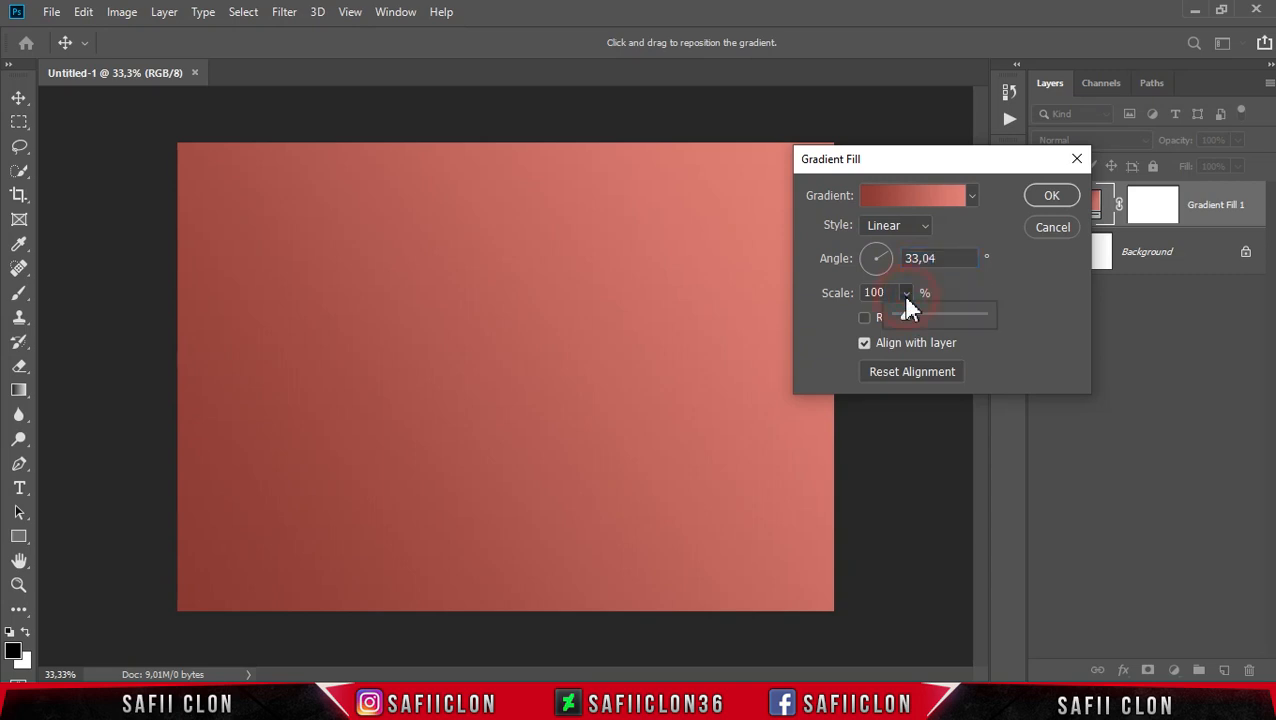
pyautogui.moveTo(905, 317); pyautogui.dragTo(903, 318)
pyautogui.click(905, 292)
pyautogui.moveTo(515, 362); pyautogui.dragTo(708, 301)
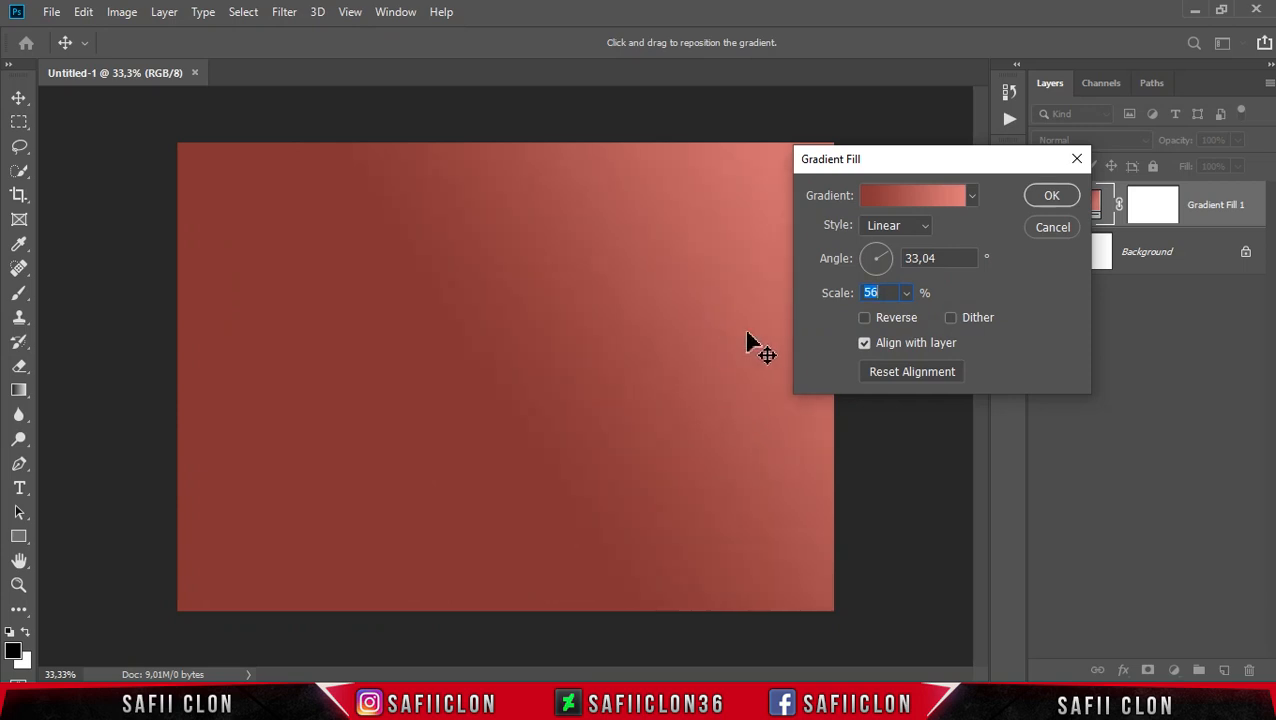
pyautogui.click(1048, 197)
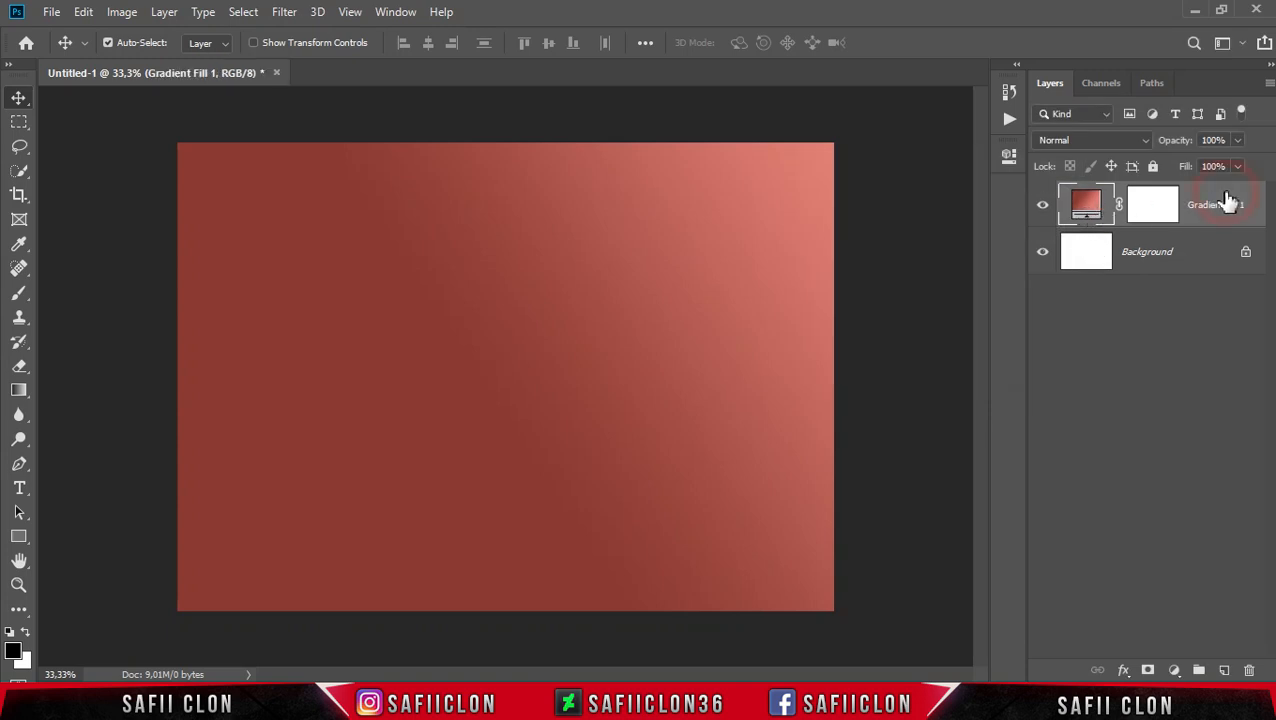
# - Duplicate the gradient fill layer under its default name and convert the copy to a smart object
pyautogui.rightClick(1228, 203)
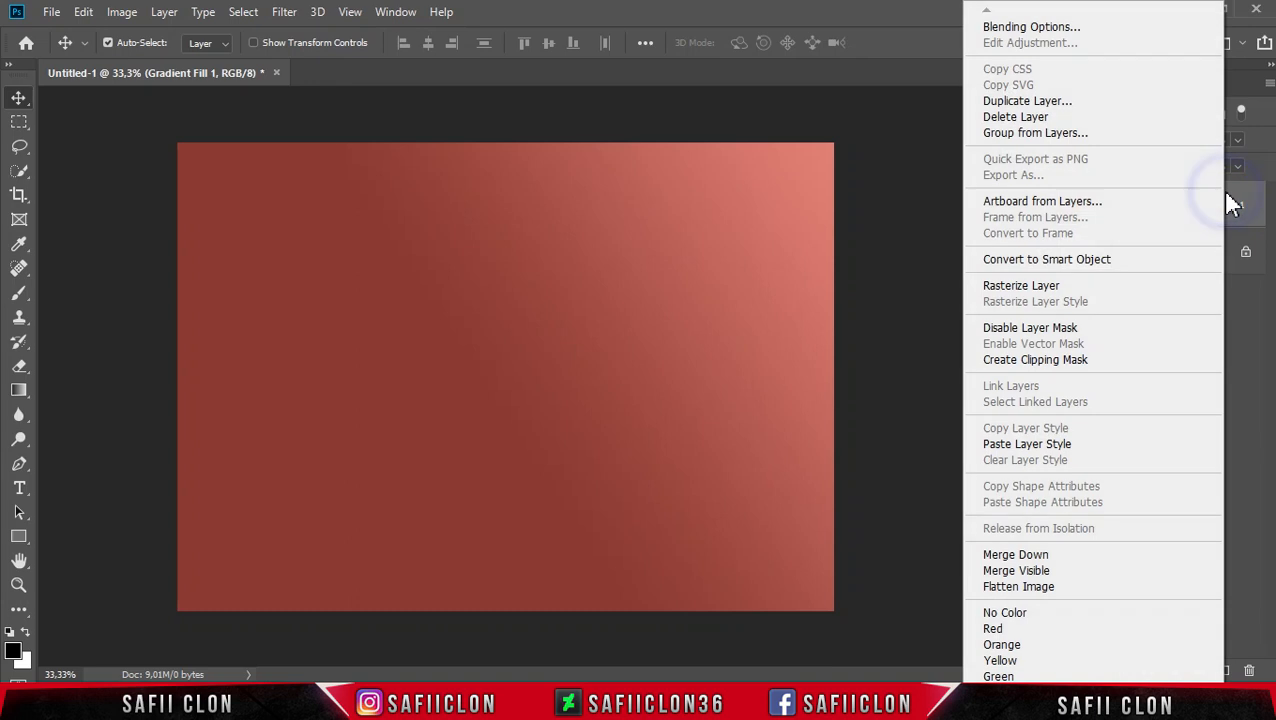
pyautogui.click(1034, 104)
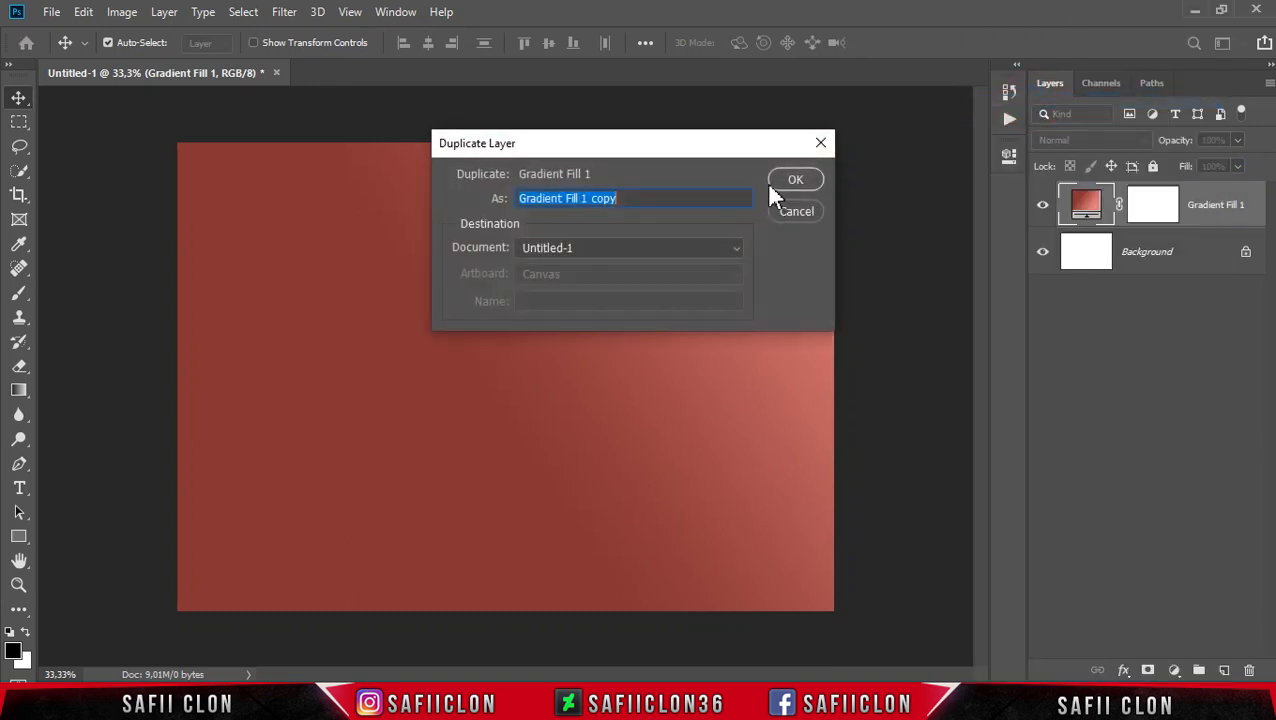
pyautogui.click(797, 182)
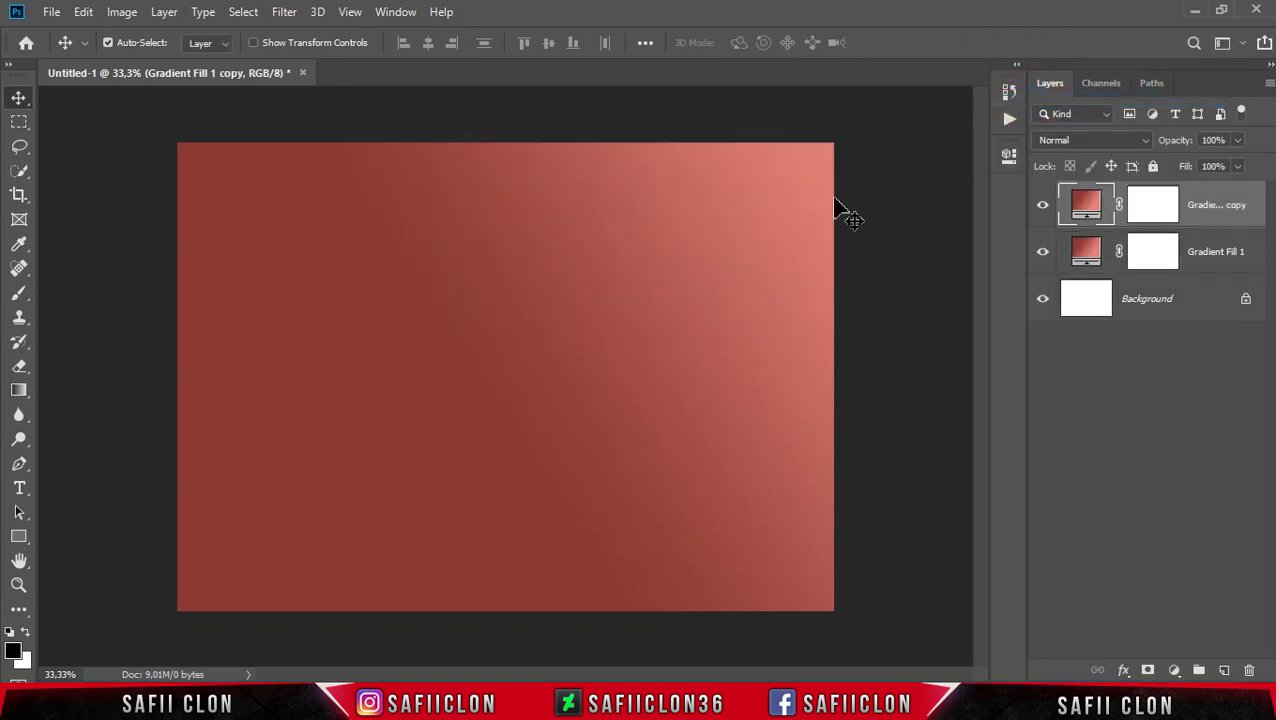
pyautogui.rightClick(1200, 206)
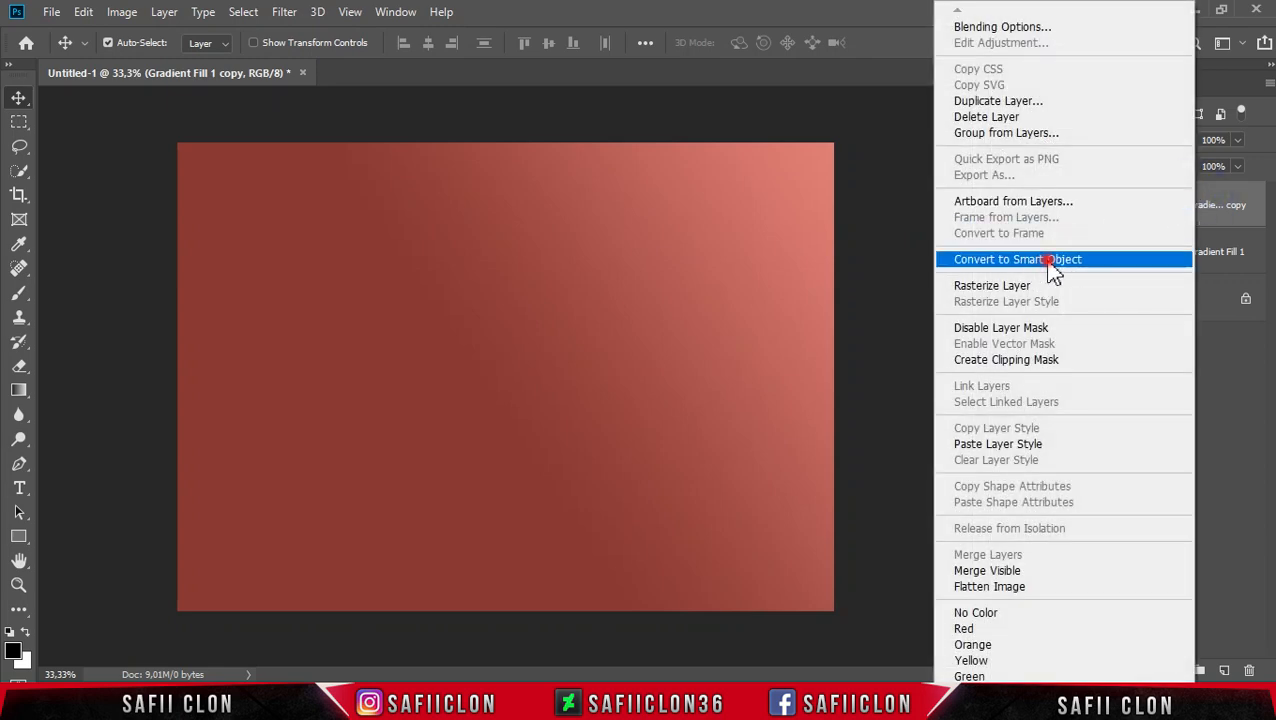
pyautogui.click(975, 262)
pyautogui.click(1183, 200)
# - Apply a Camera Raw filter to the gradient copy with grain amount 27 and size 22, and compare the layer hidden and shown
pyautogui.click(283, 14)
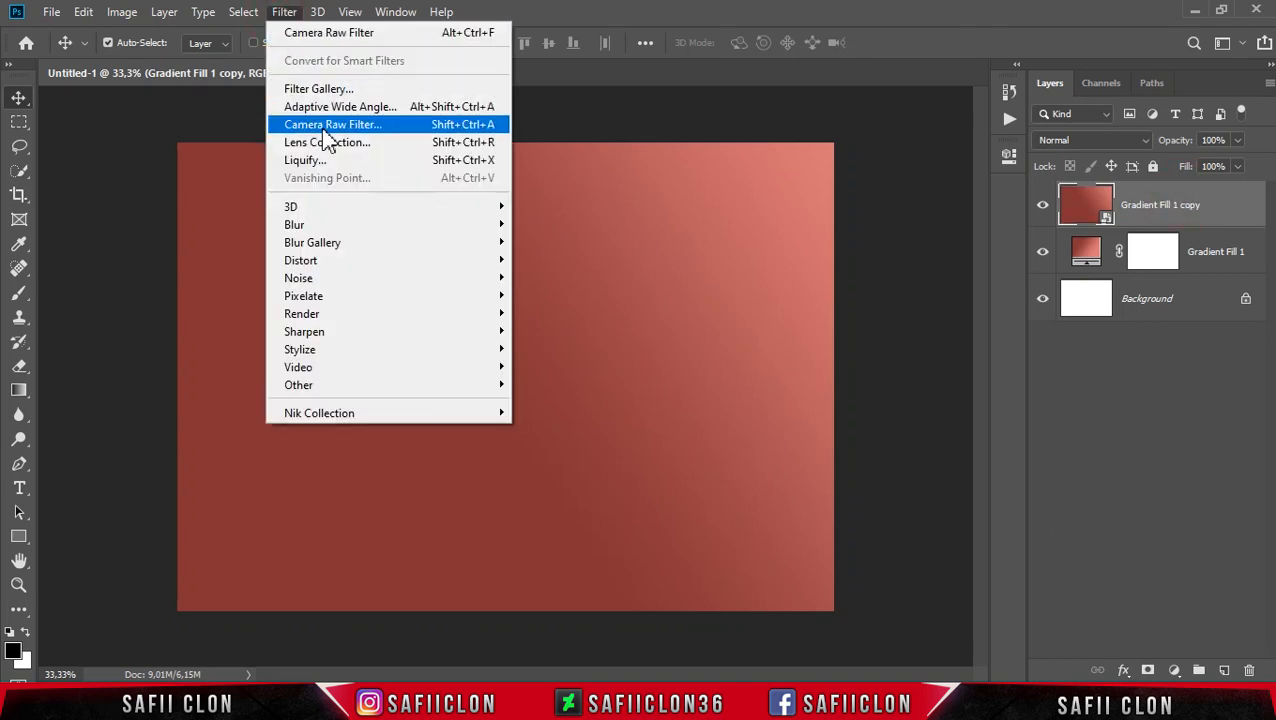
pyautogui.click(348, 127)
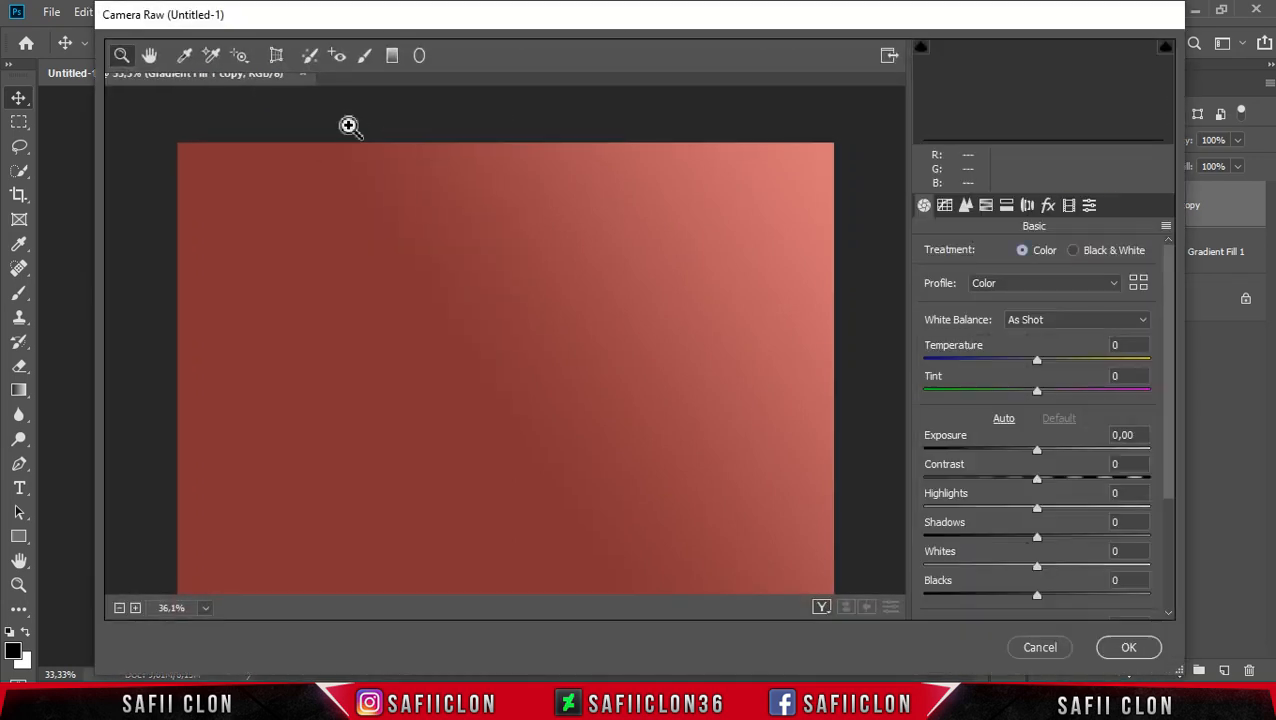
pyautogui.click(1048, 207)
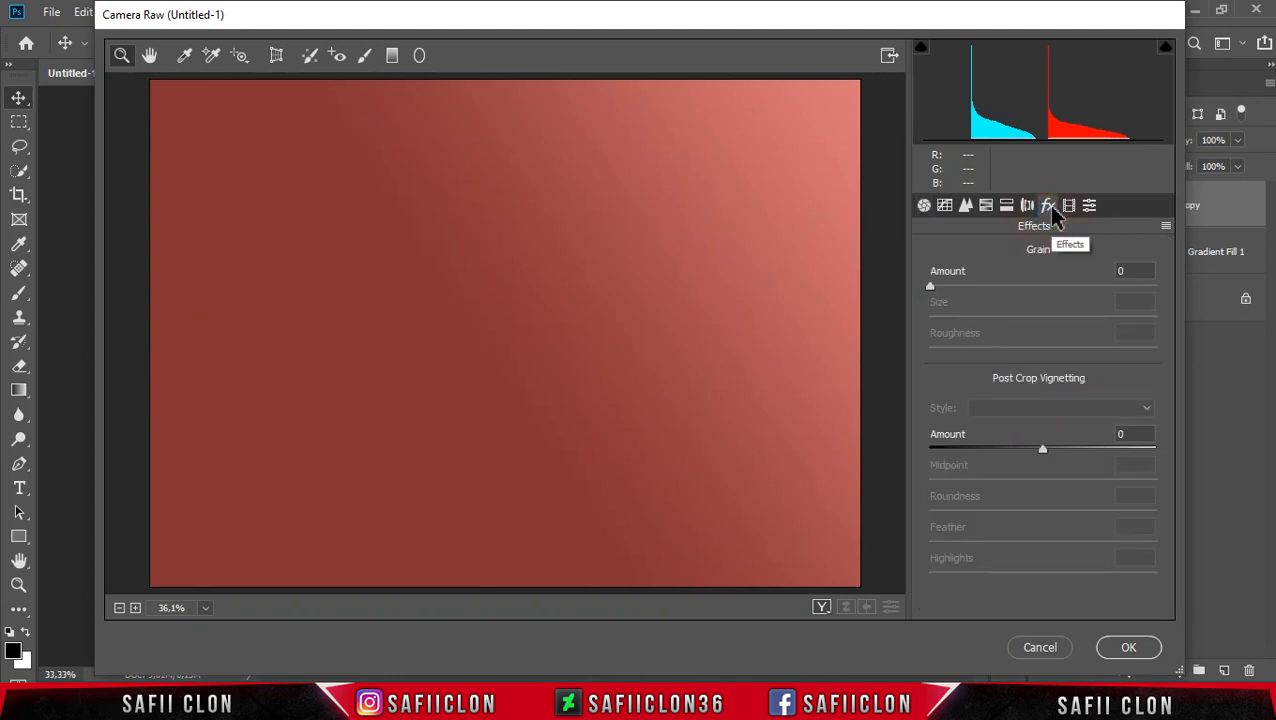
pyautogui.moveTo(930, 286); pyautogui.dragTo(984, 283)
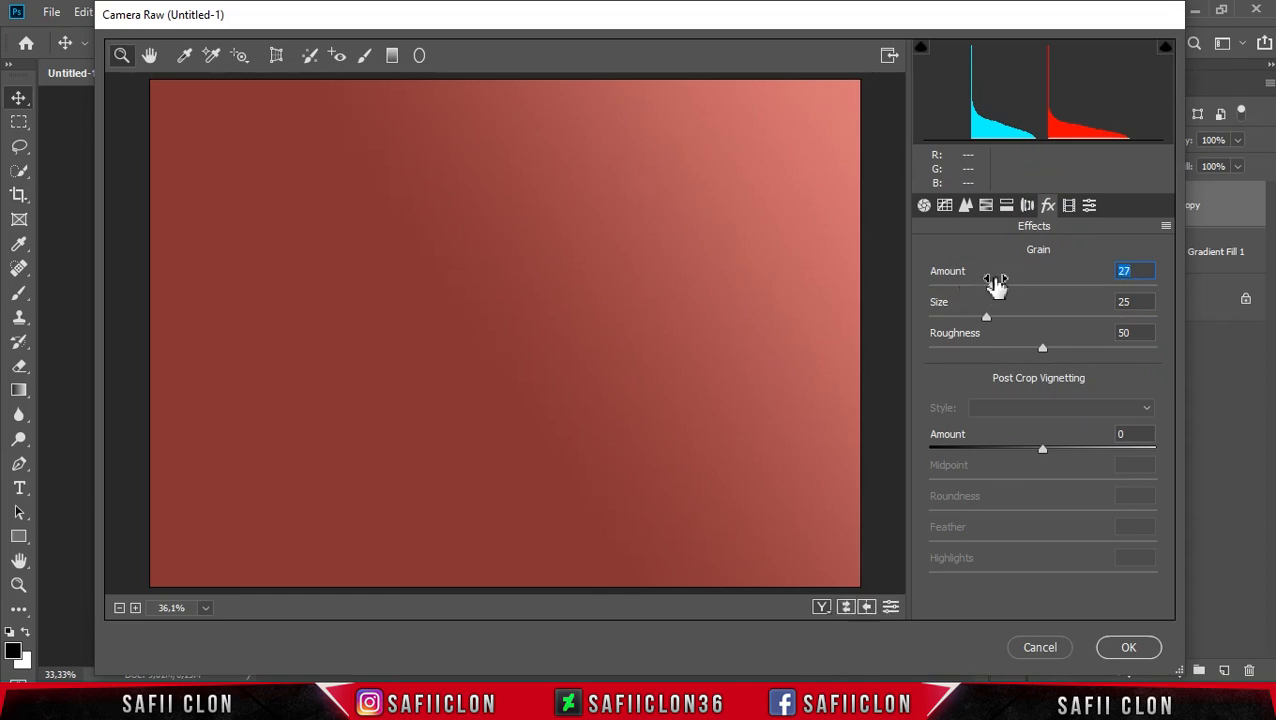
pyautogui.click(987, 320)
pyautogui.moveTo(984, 320); pyautogui.dragTo(979, 320)
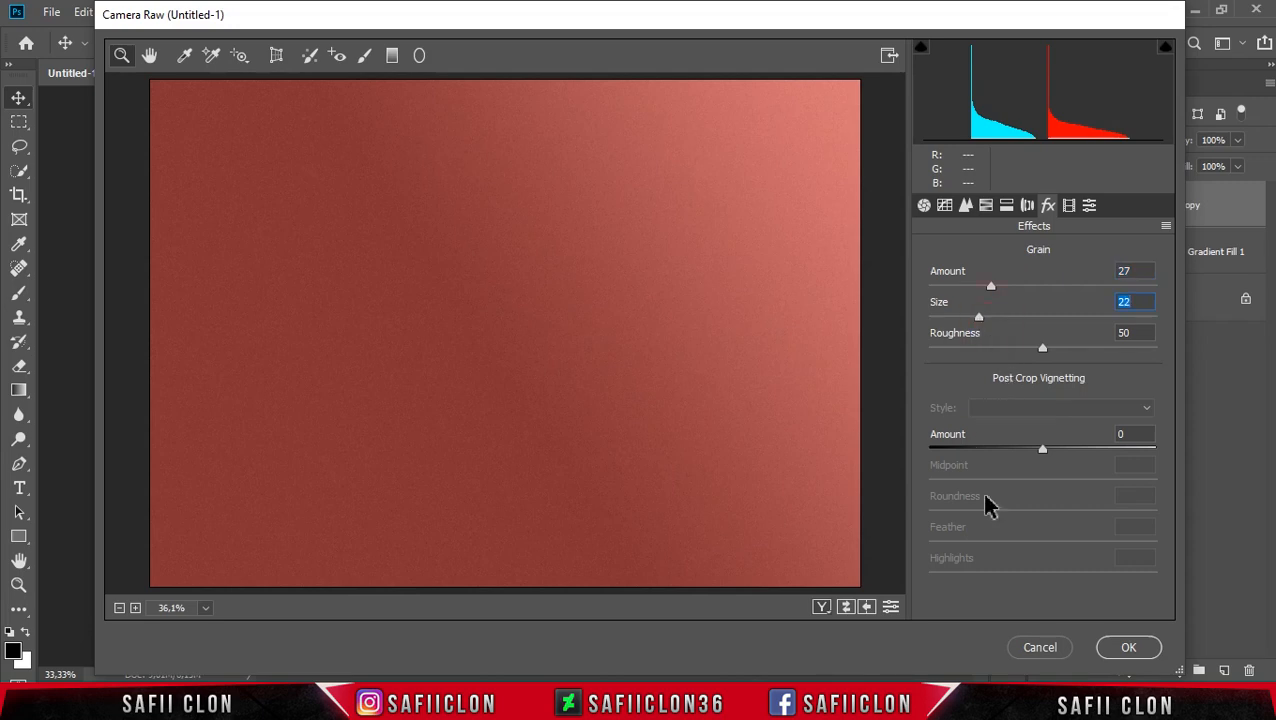
pyautogui.click(1124, 650)
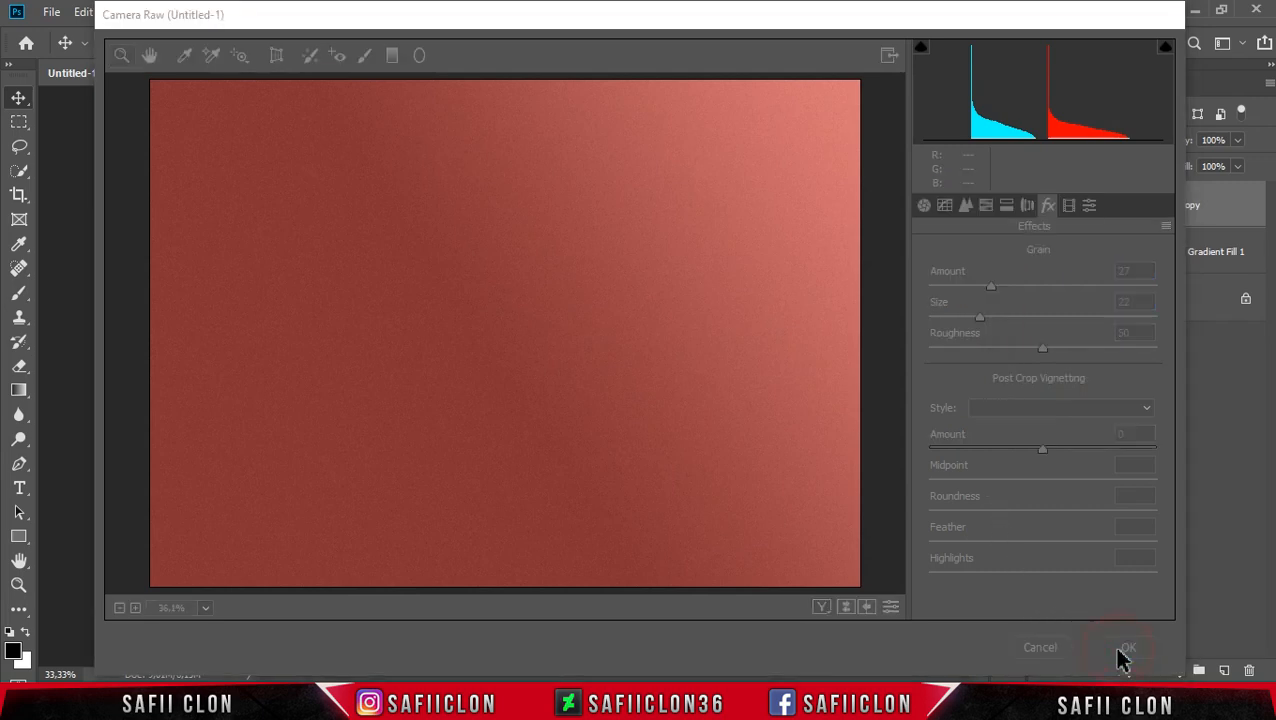
pyautogui.click(1042, 207)
pyautogui.click(1042, 207)
pyautogui.click(1042, 207)
pyautogui.click(1042, 207)
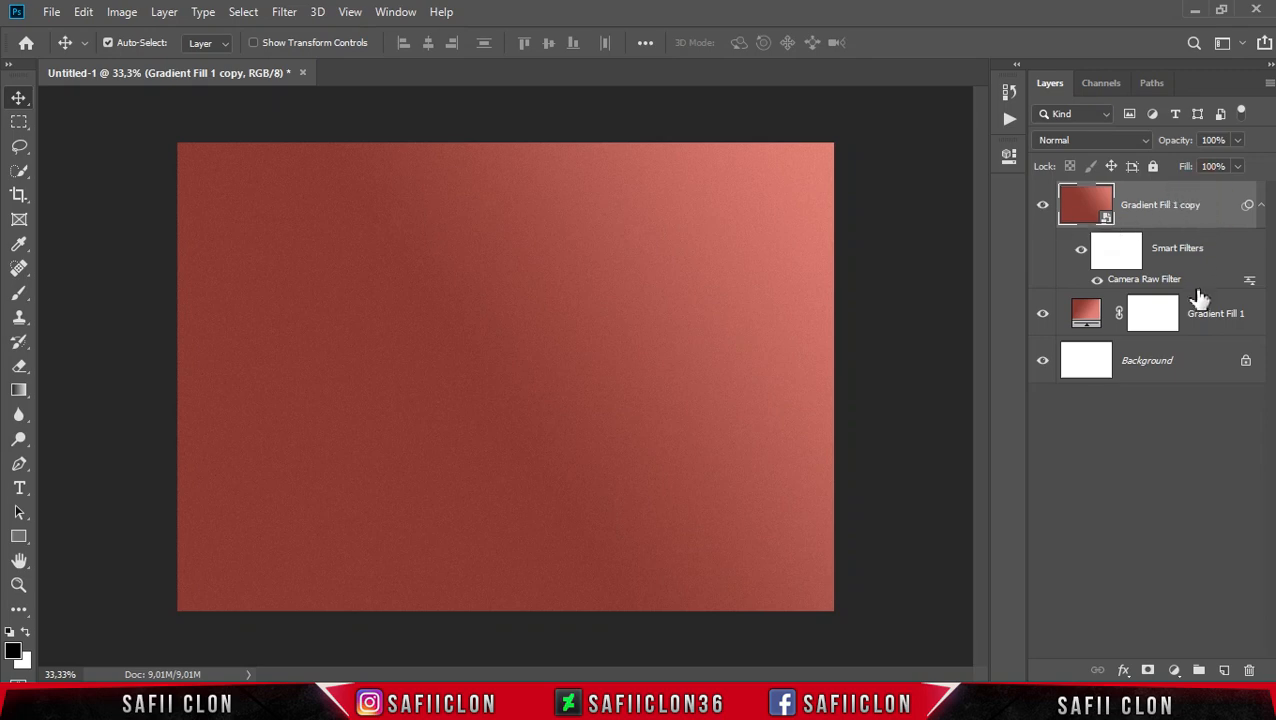
# - Group the two gradient layers under the name BACKGROUND and check the group's effect by toggling its visibility
pyautogui.keyDown('shift'); pyautogui.click(1210, 308); pyautogui.keyUp('shift')
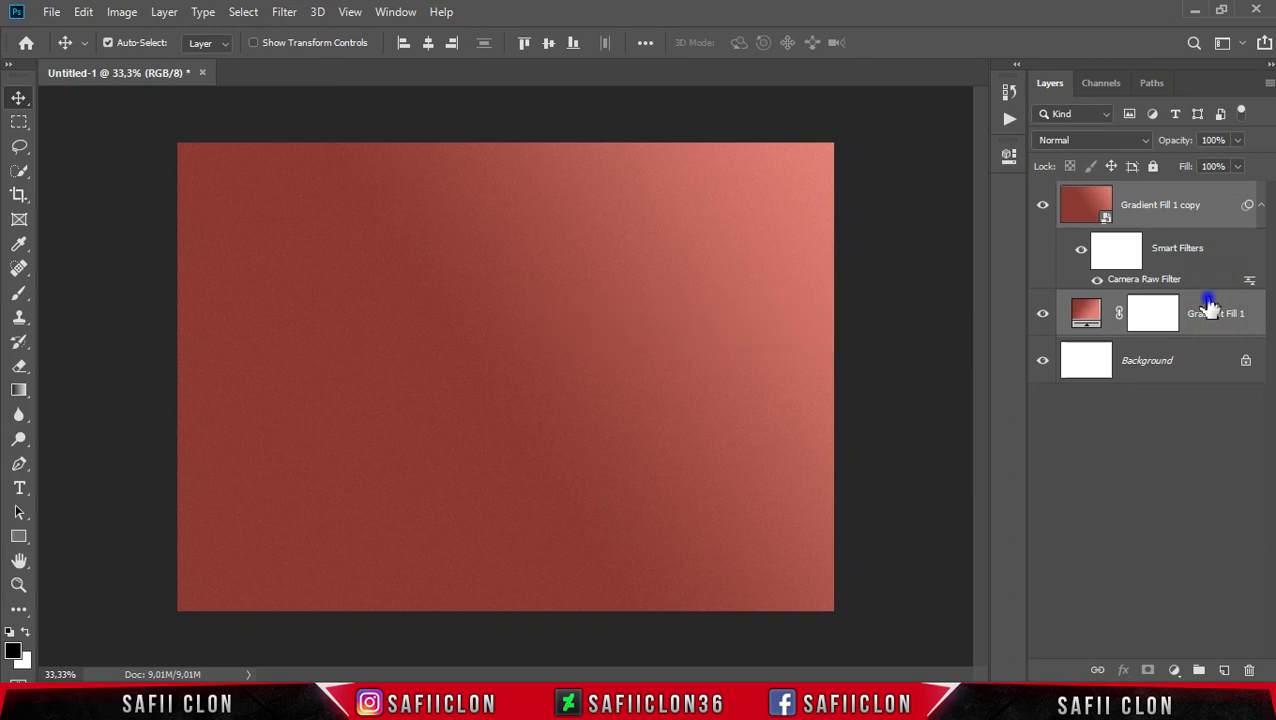
pyautogui.rightClick(1210, 308)
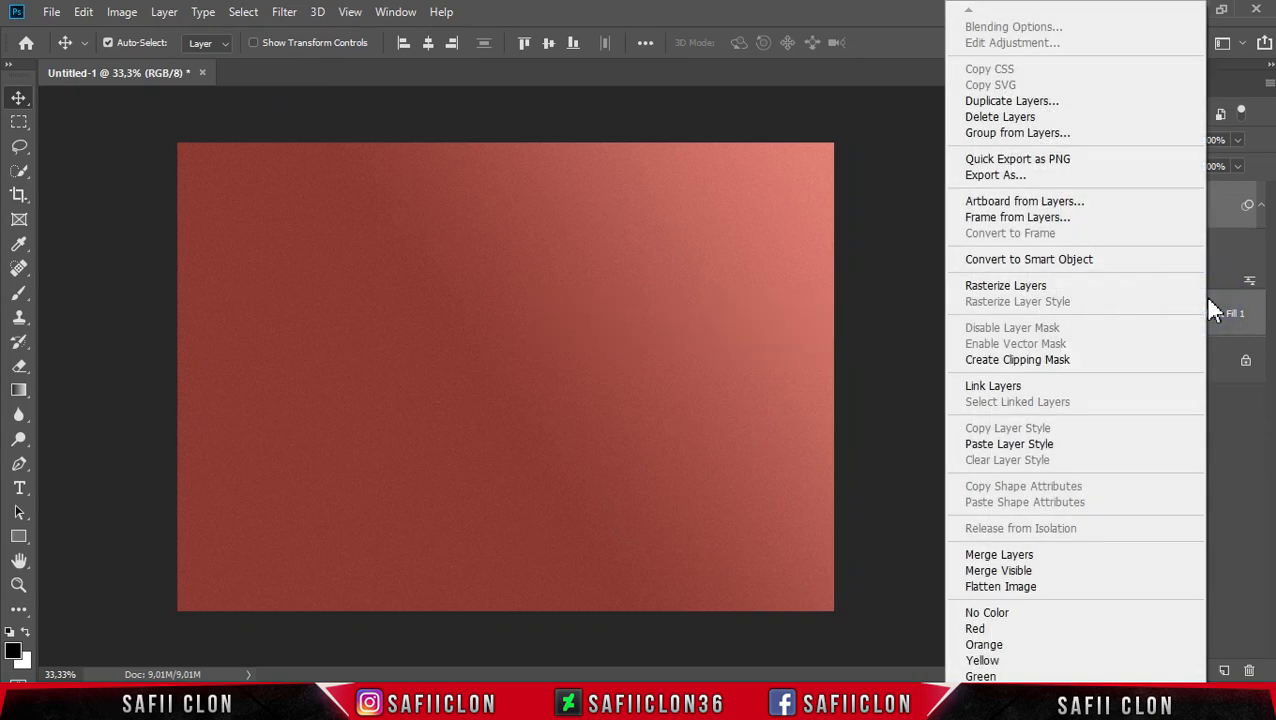
pyautogui.click(996, 137)
pyautogui.write('BACKGROUND')
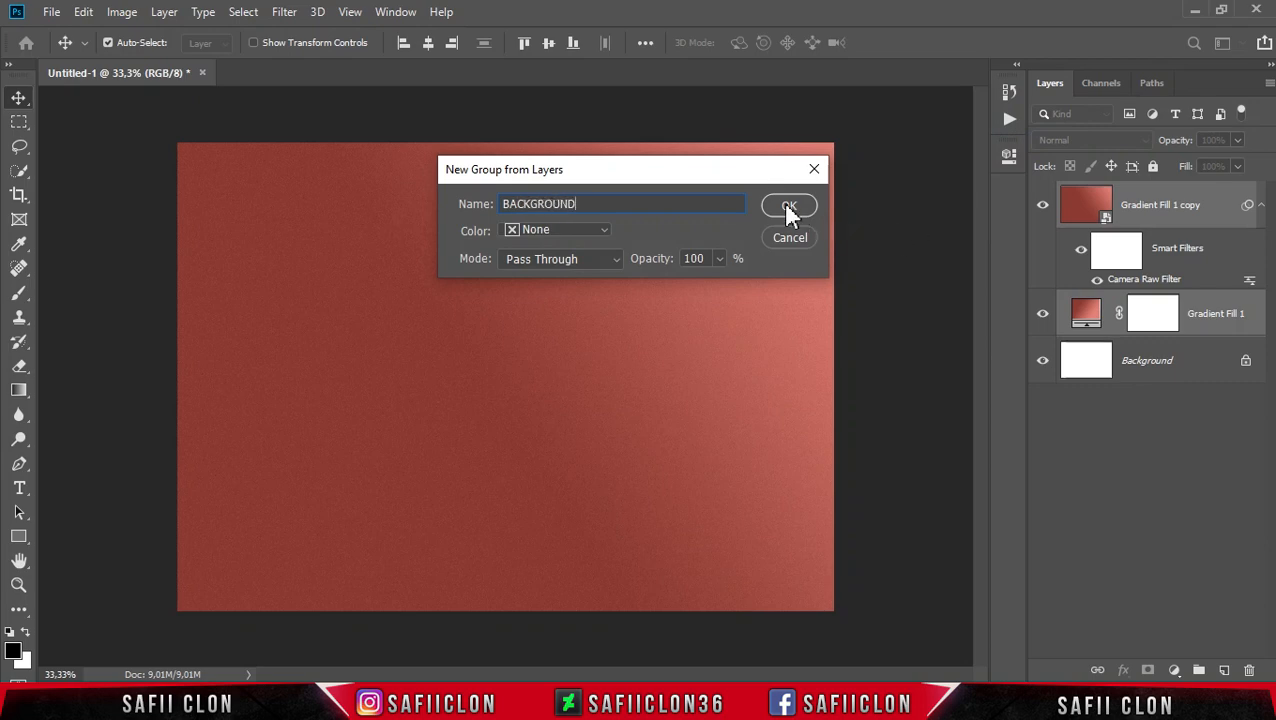
pyautogui.click(787, 206)
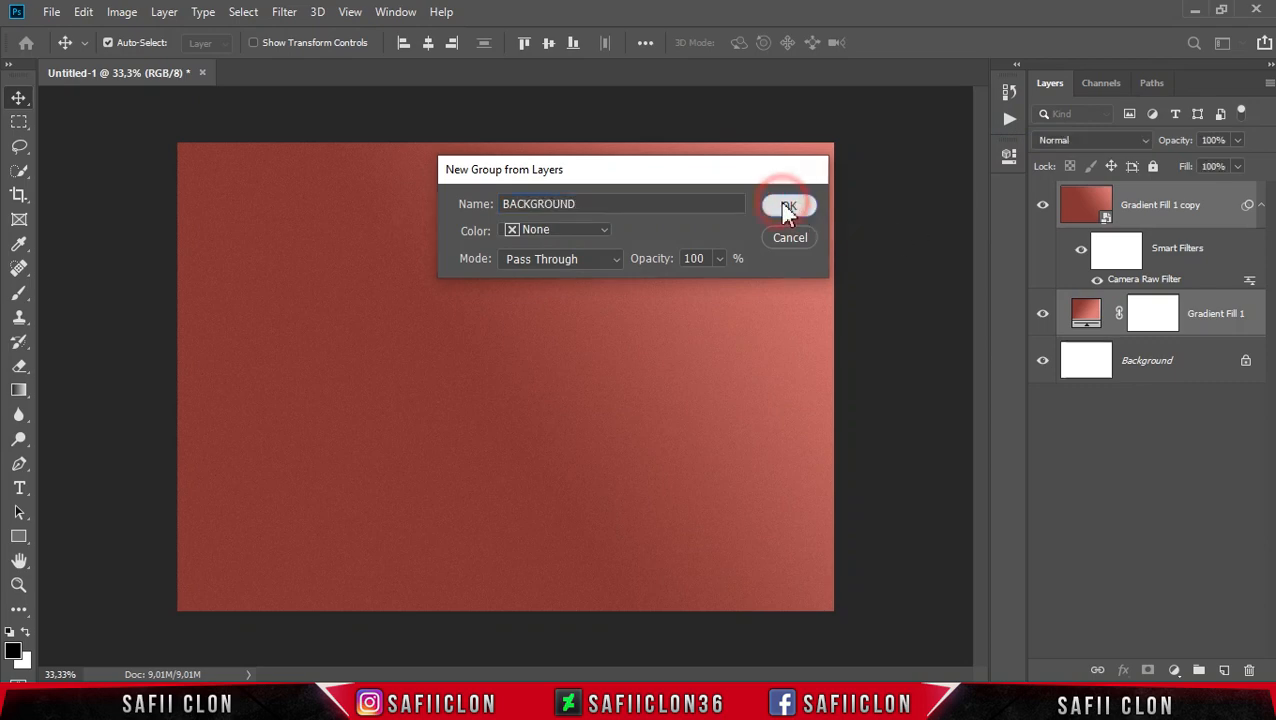
pyautogui.click(1040, 194)
pyautogui.click(1042, 195)
pyautogui.click(1042, 195)
pyautogui.click(1043, 195)
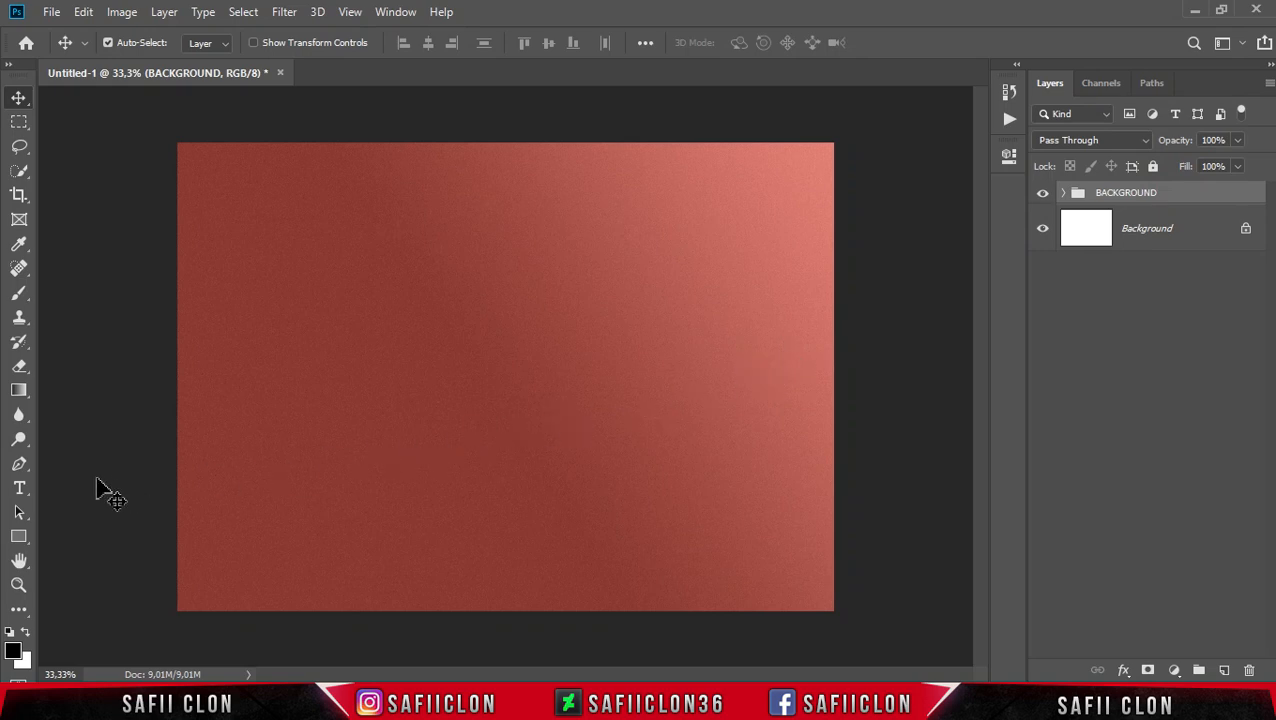
# - Add the horizontal text KEJU to the canvas in the DK Display Patrol font at 223 pt
pyautogui.click(21, 494)
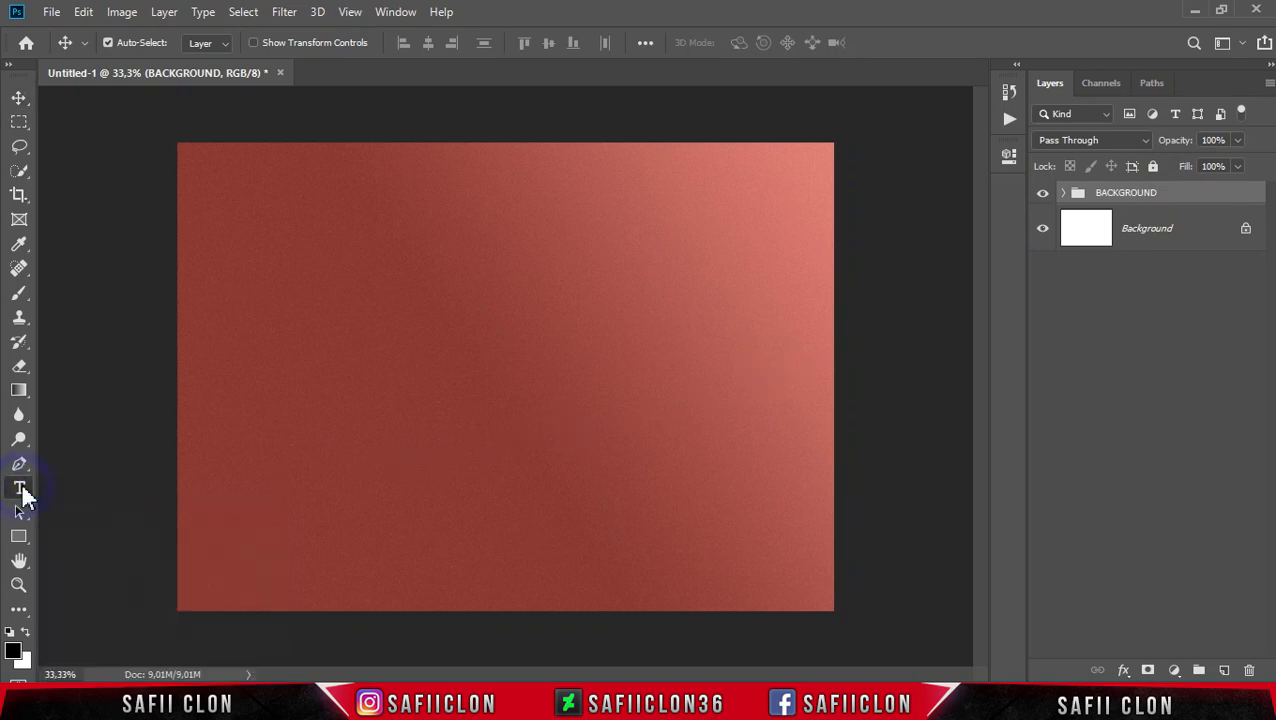
pyautogui.click(90, 489)
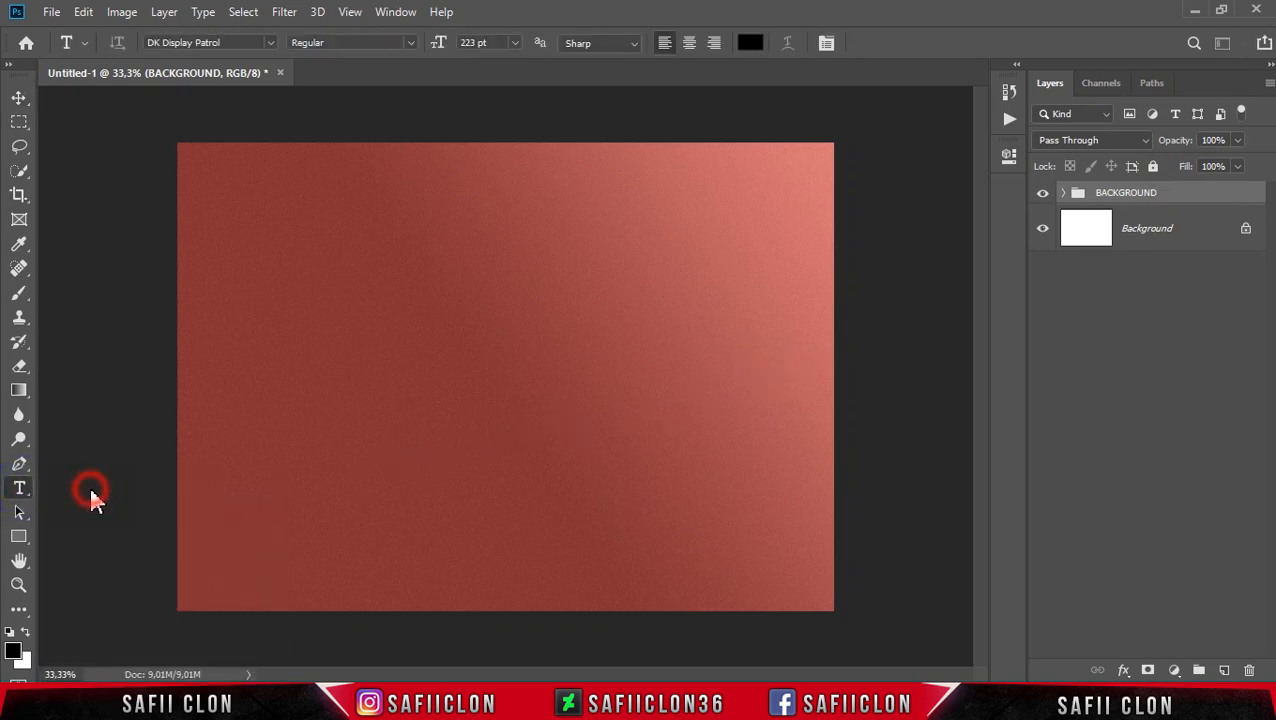
pyautogui.click(270, 43)
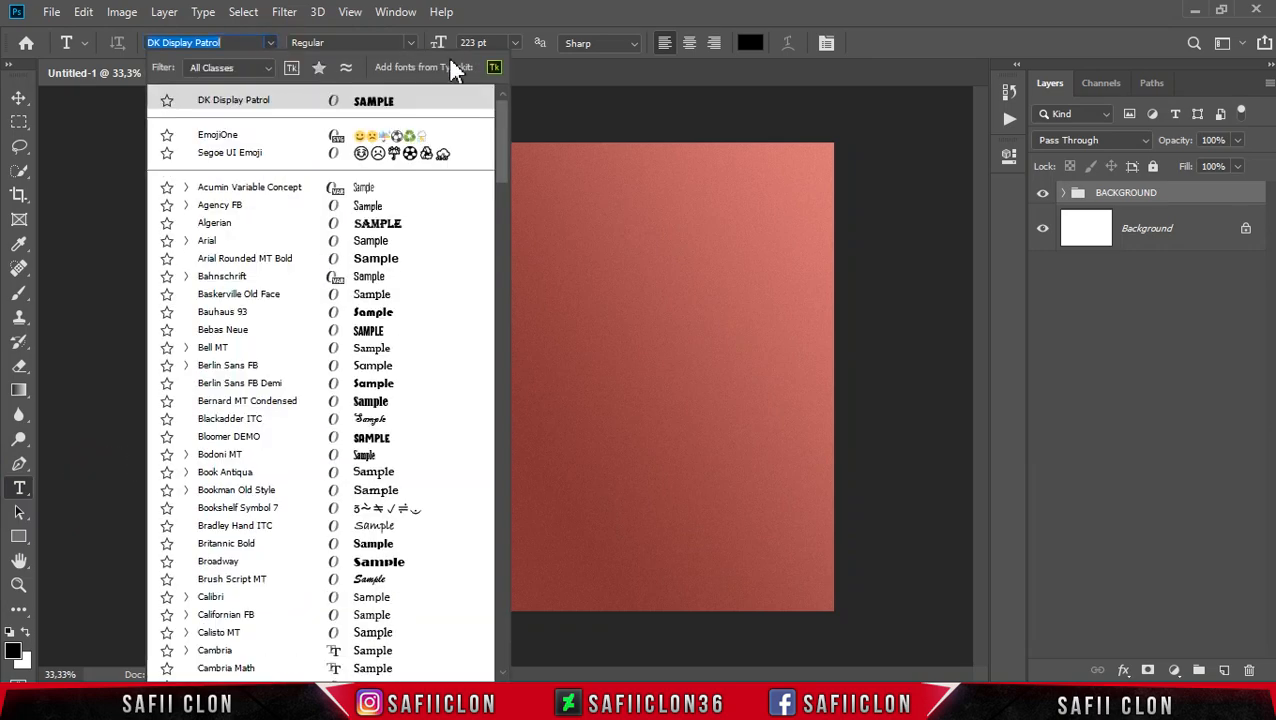
pyautogui.click(272, 101)
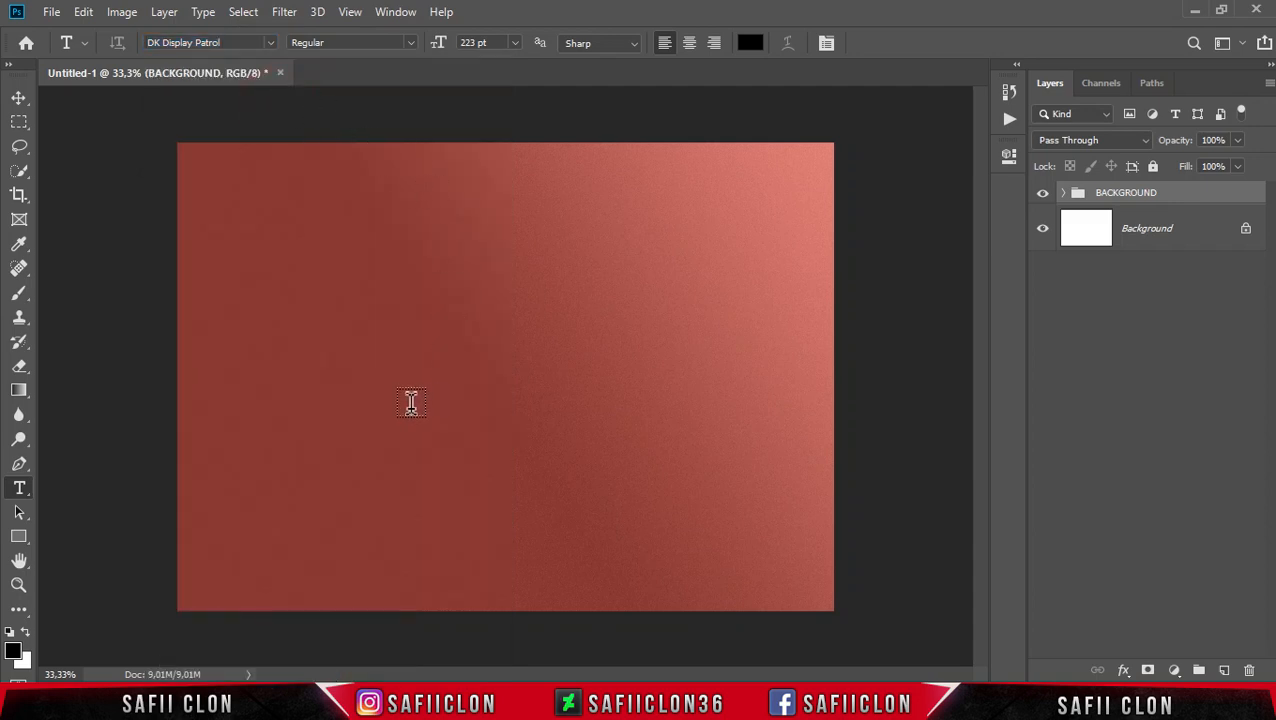
pyautogui.click(376, 390)
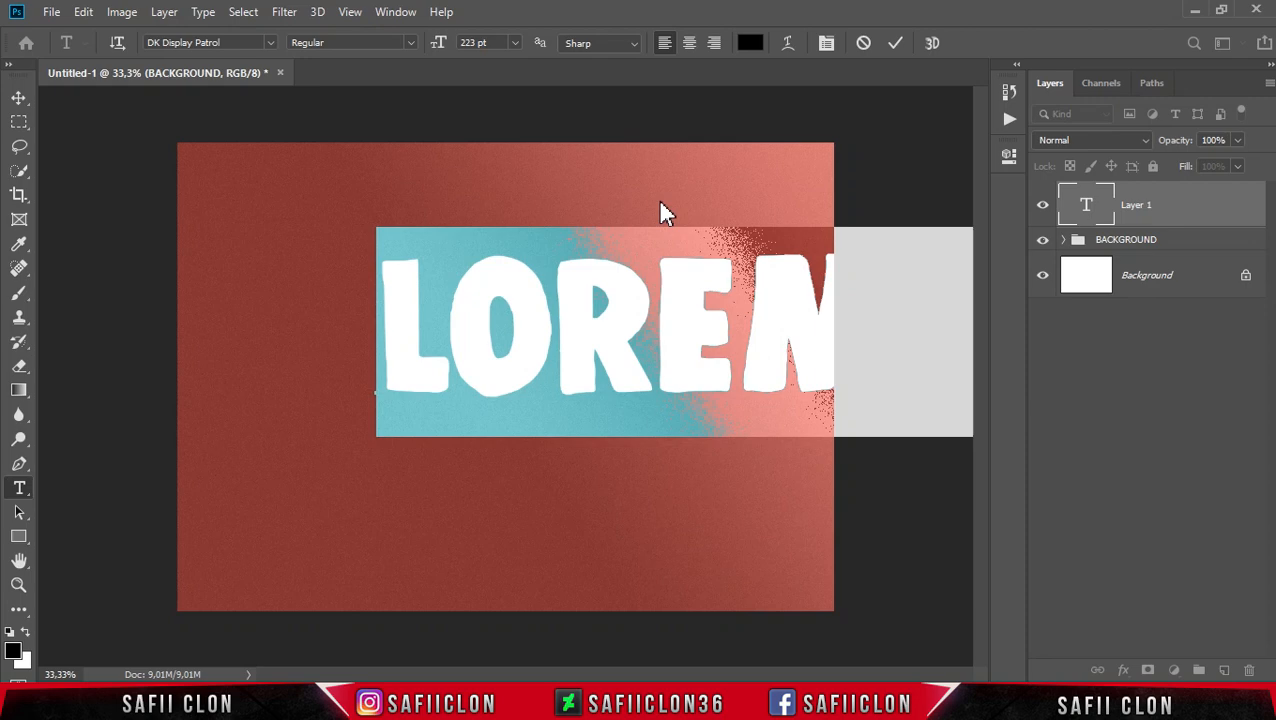
pyautogui.write('KEJU')
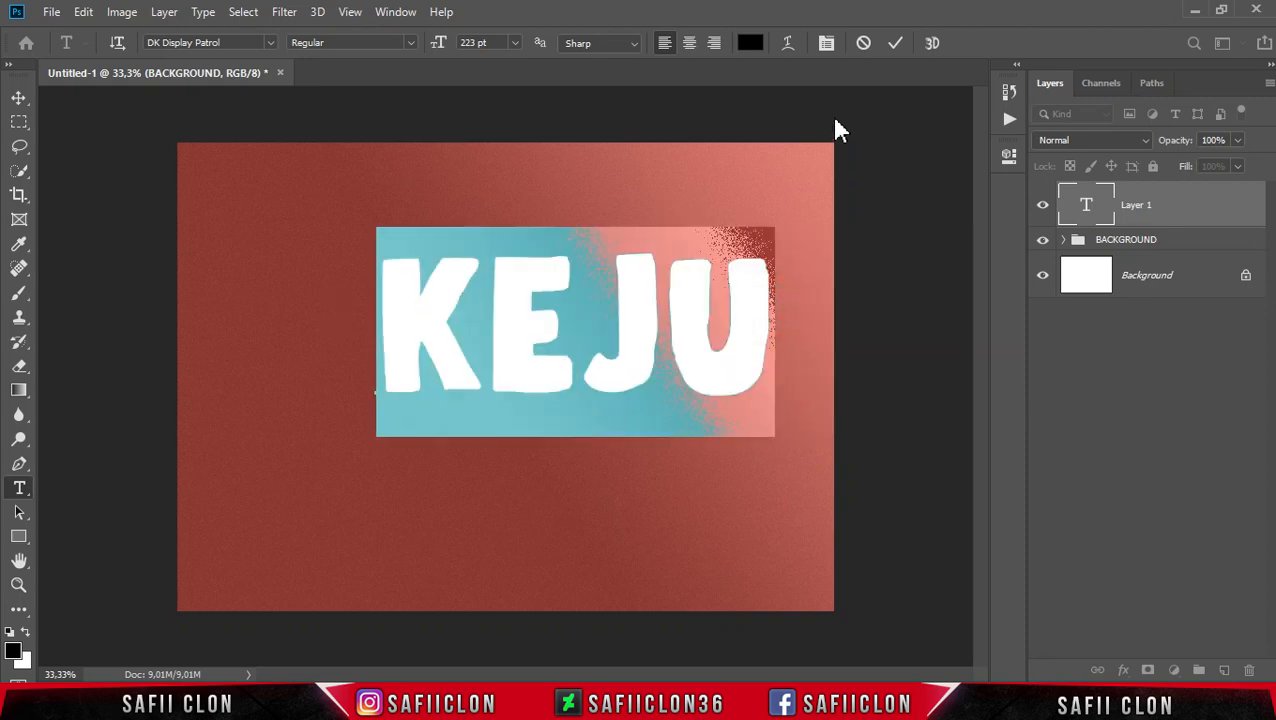
pyautogui.click(893, 47)
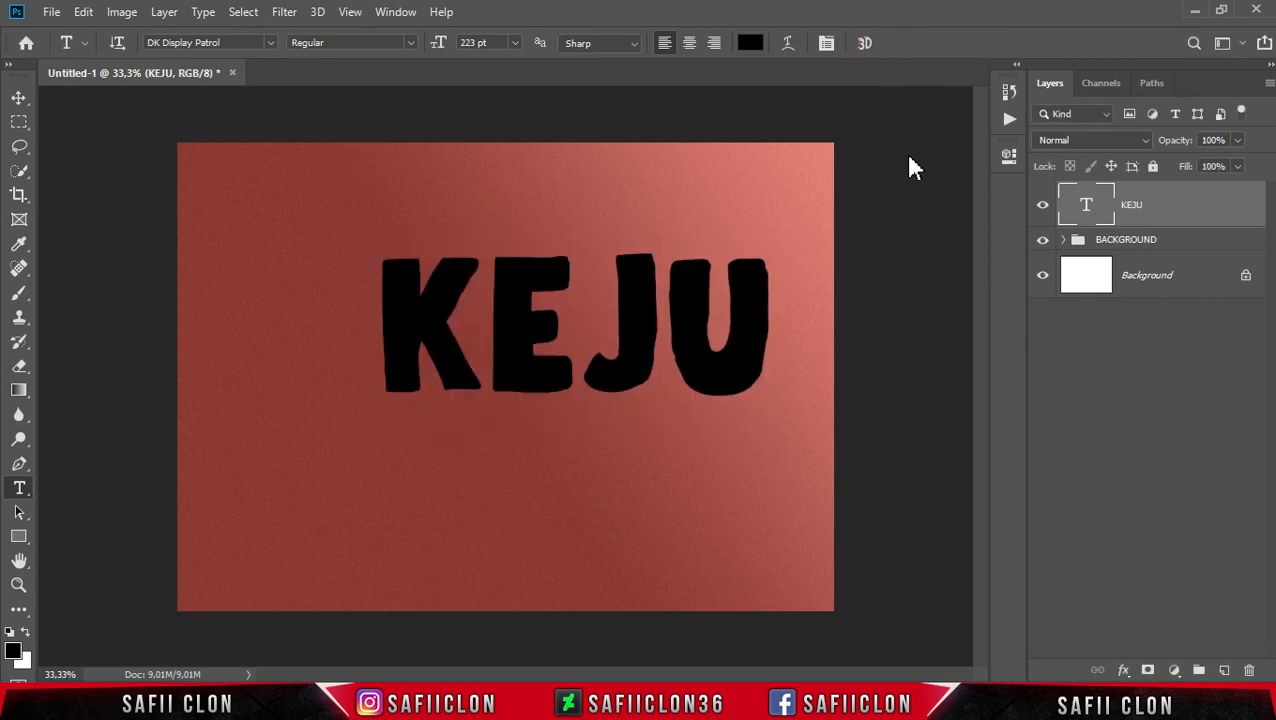
# - Centre the KEJU text on the canvas and enlarge it proportionally to about 264 pt using Free Transform
pyautogui.click(1104, 210)
pyautogui.hotkey('ctrl', 't')
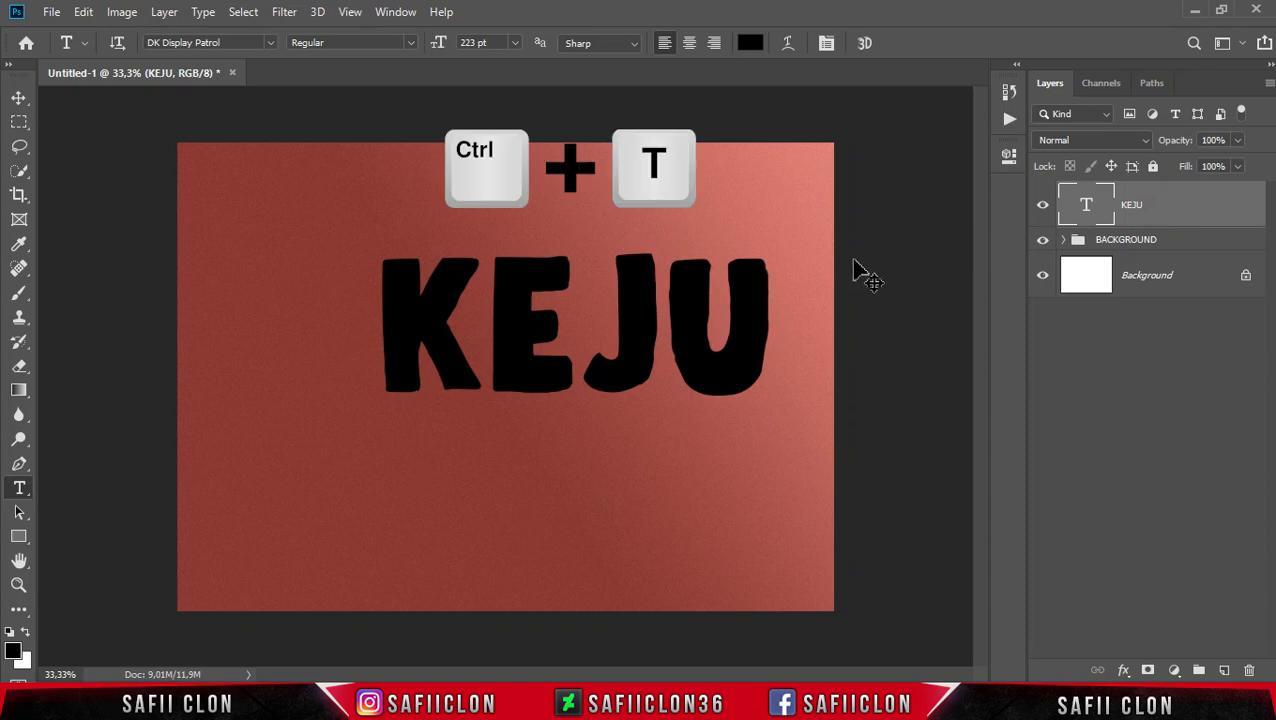
pyautogui.moveTo(740, 318); pyautogui.dragTo(679, 344)
pyautogui.moveTo(700, 272); pyautogui.dragTo(735, 256)
pyautogui.hotkey('ctrl', '+')
pyautogui.moveTo(831, 204); pyautogui.dragTo(862, 186)
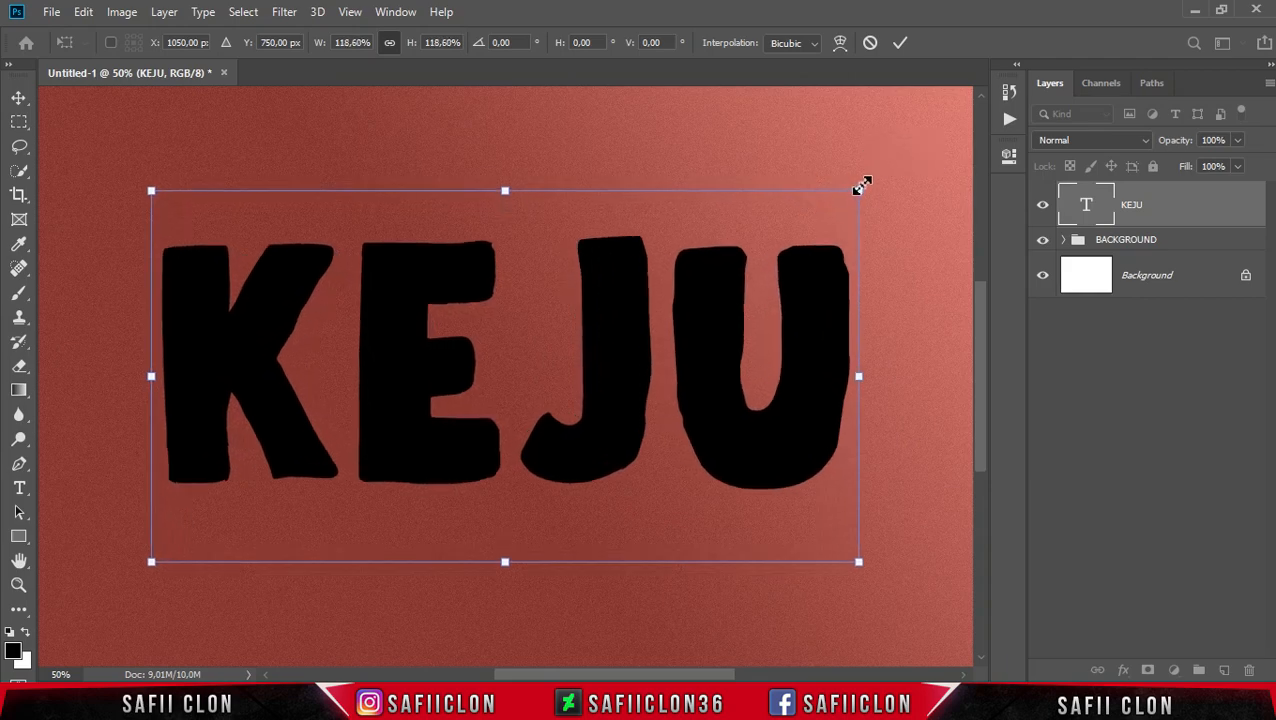
pyautogui.hotkey('ctrl', '-')
pyautogui.moveTo(752, 240); pyautogui.dragTo(741, 255)
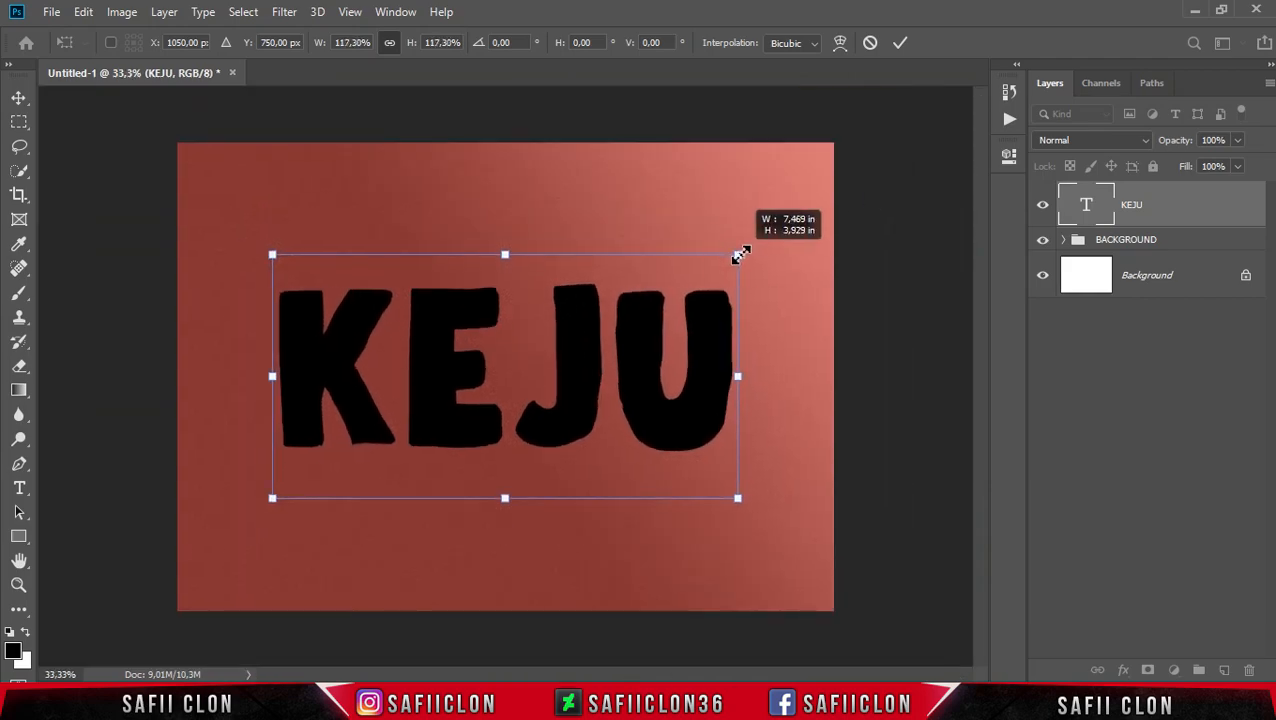
pyautogui.click(901, 45)
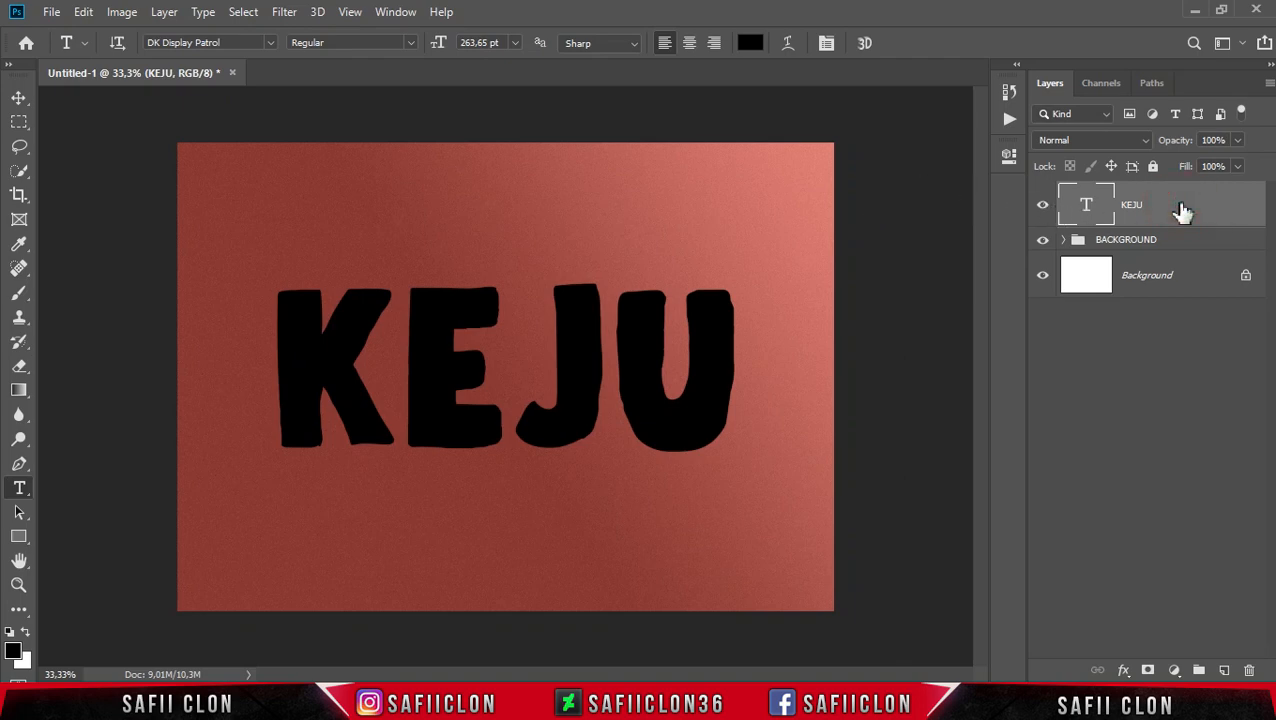
# - Add a layer mask to the KEJU text layer and choose the Brush tool with the Hard Round tip
pyautogui.click(1147, 670)
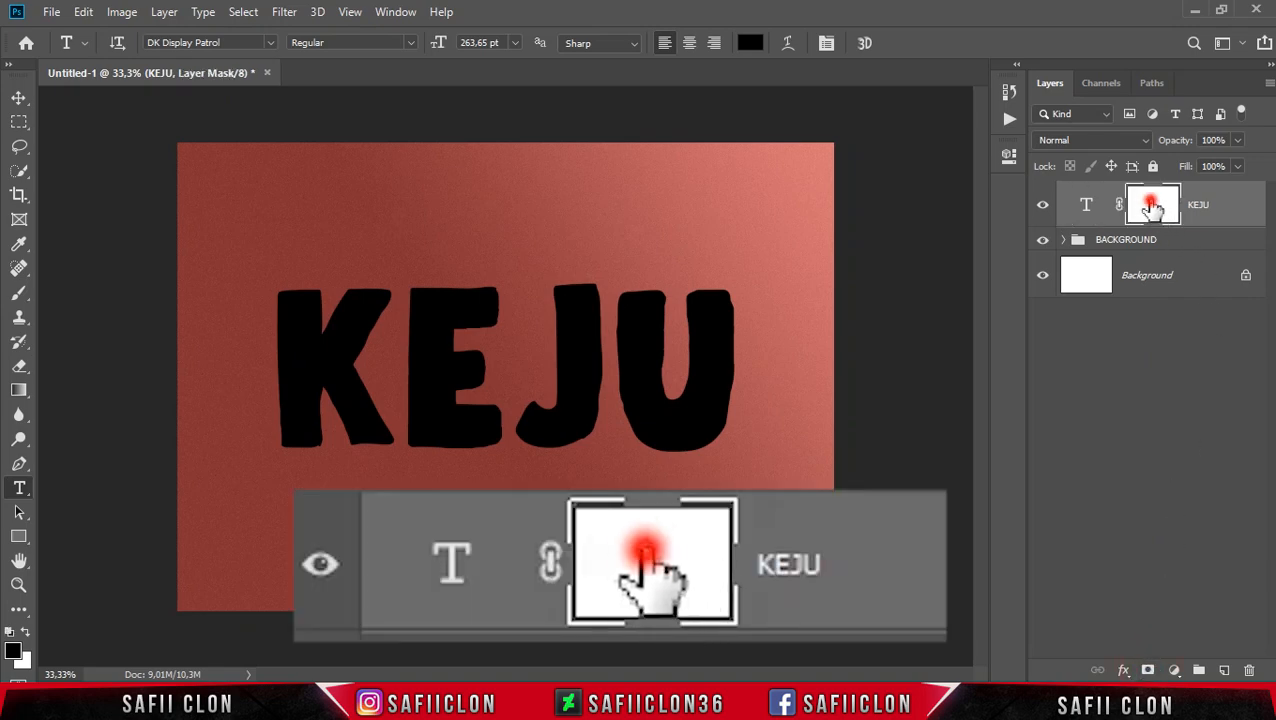
pyautogui.click(20, 295)
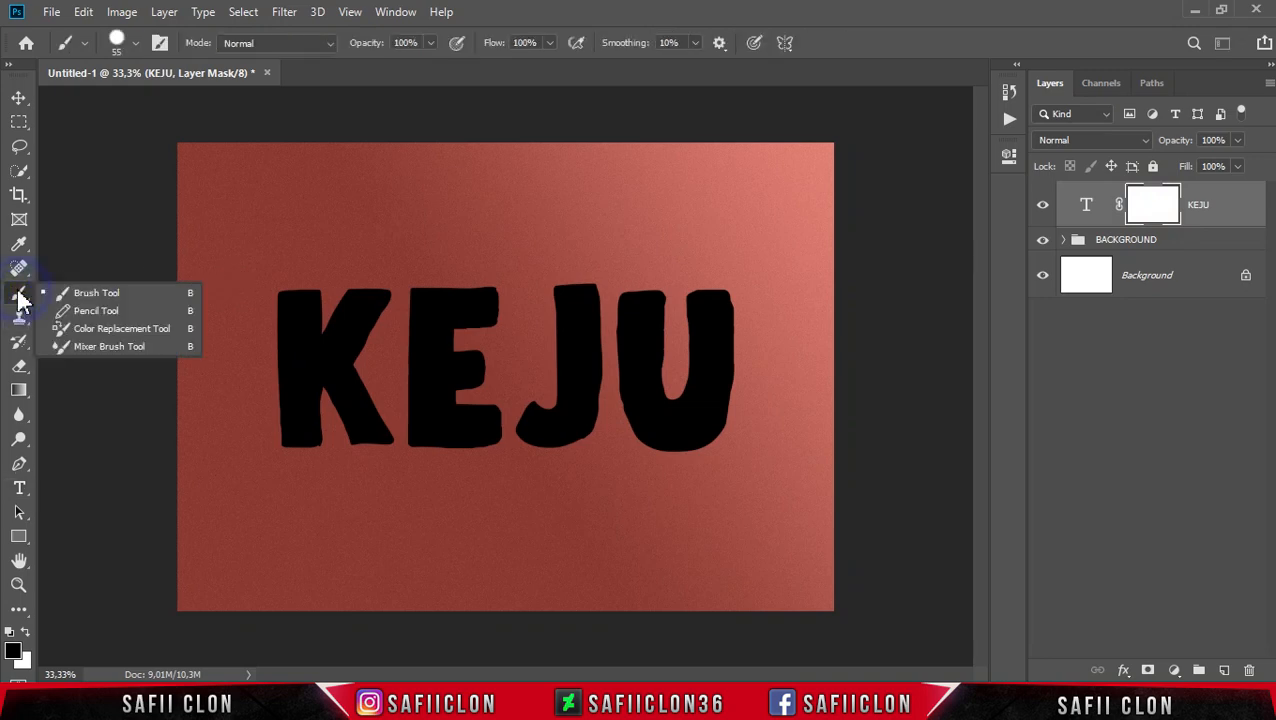
pyautogui.click(82, 294)
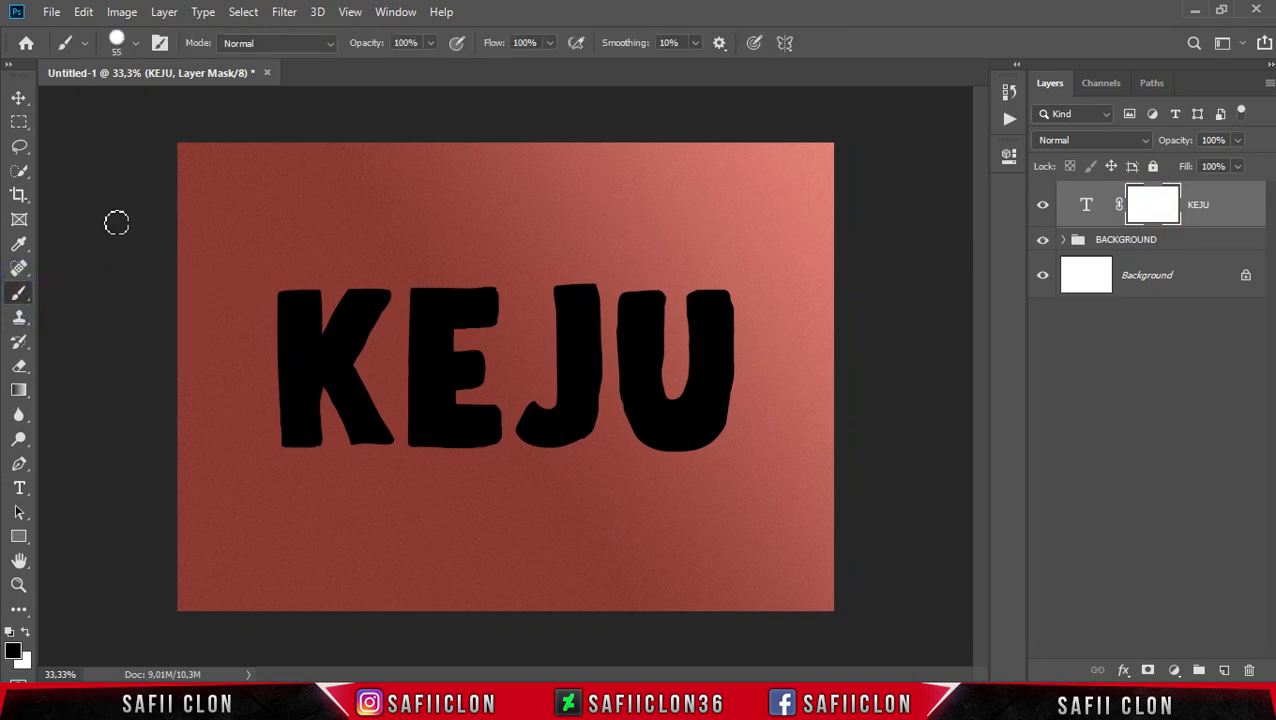
pyautogui.click(136, 43)
pyautogui.click(153, 310)
pyautogui.moveTo(137, 104); pyautogui.dragTo(163, 104)
pyautogui.press('Return')
# - Reduce the brush to 70 px and mask out a round bite on the lower outer edge of the K's stem
pyautogui.hotkey('ctrl', '+')
pyautogui.press('[')
pyautogui.press('[')
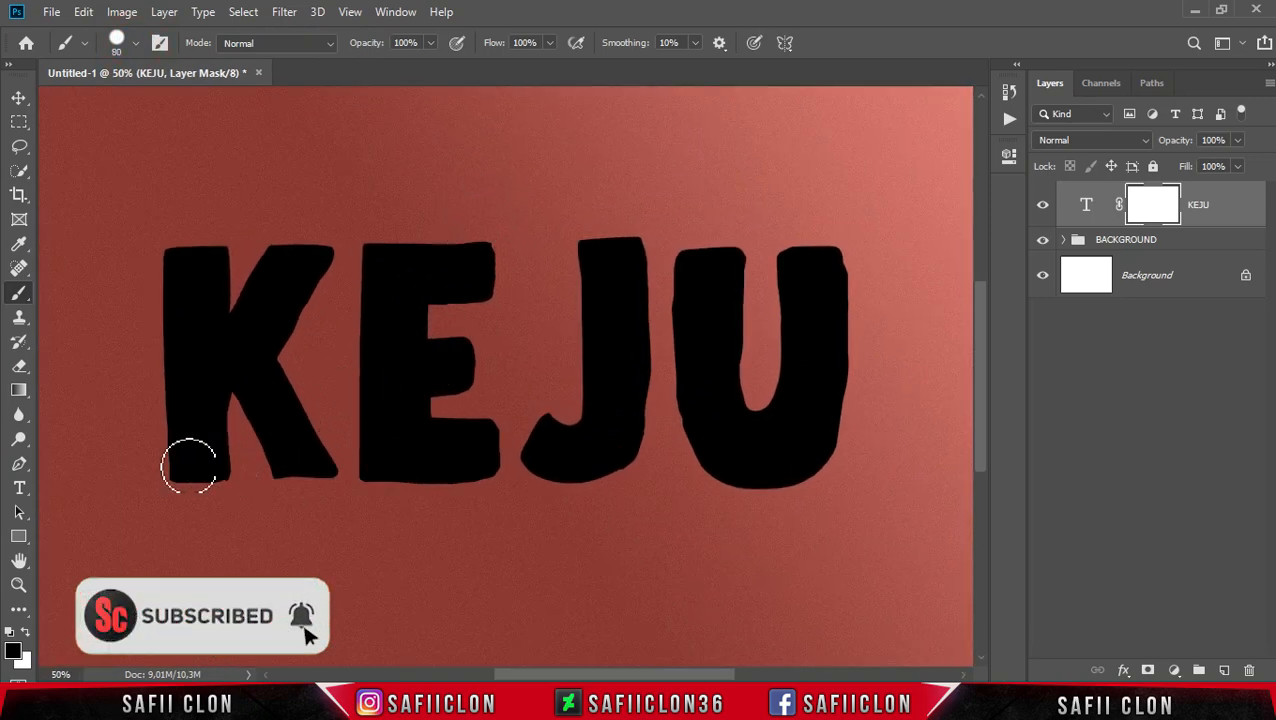
pyautogui.press('[')
pyautogui.click(166, 445)
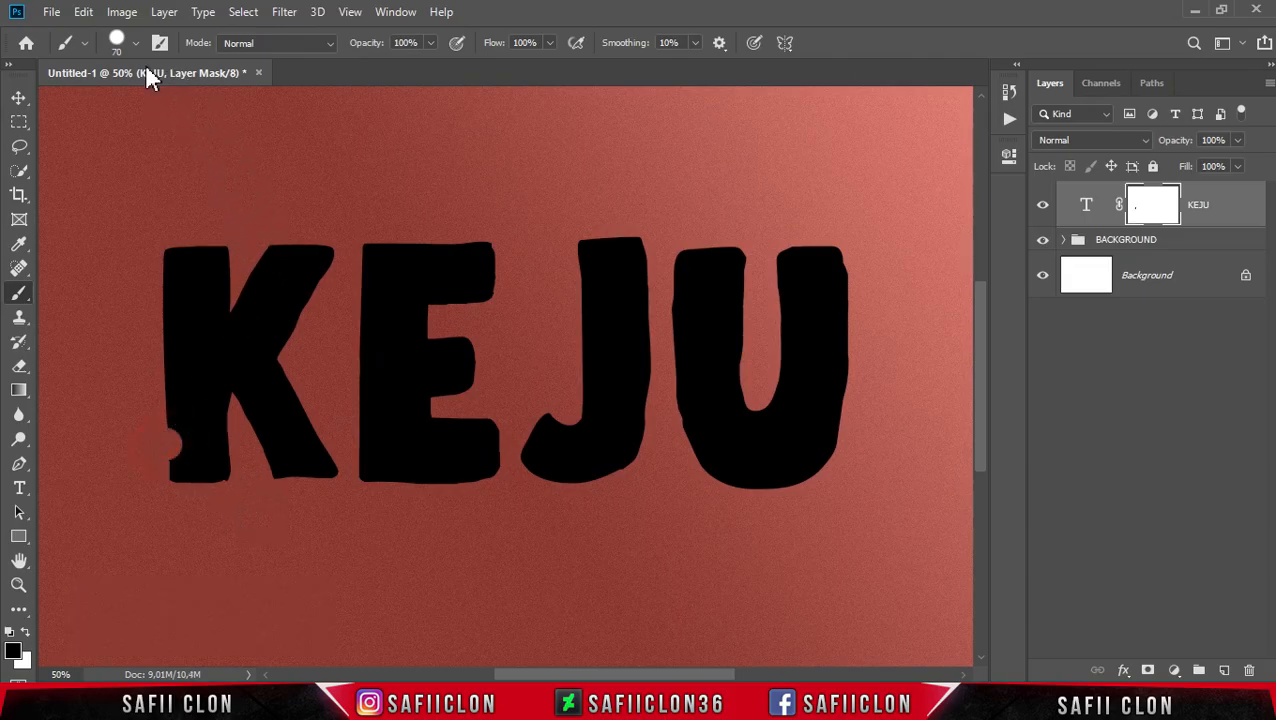
# - Set the brush size to 29 px and mask out a small bite near the top inner edge of the K's stem
pyautogui.click(135, 43)
pyautogui.moveTo(142, 104); pyautogui.dragTo(121, 104)
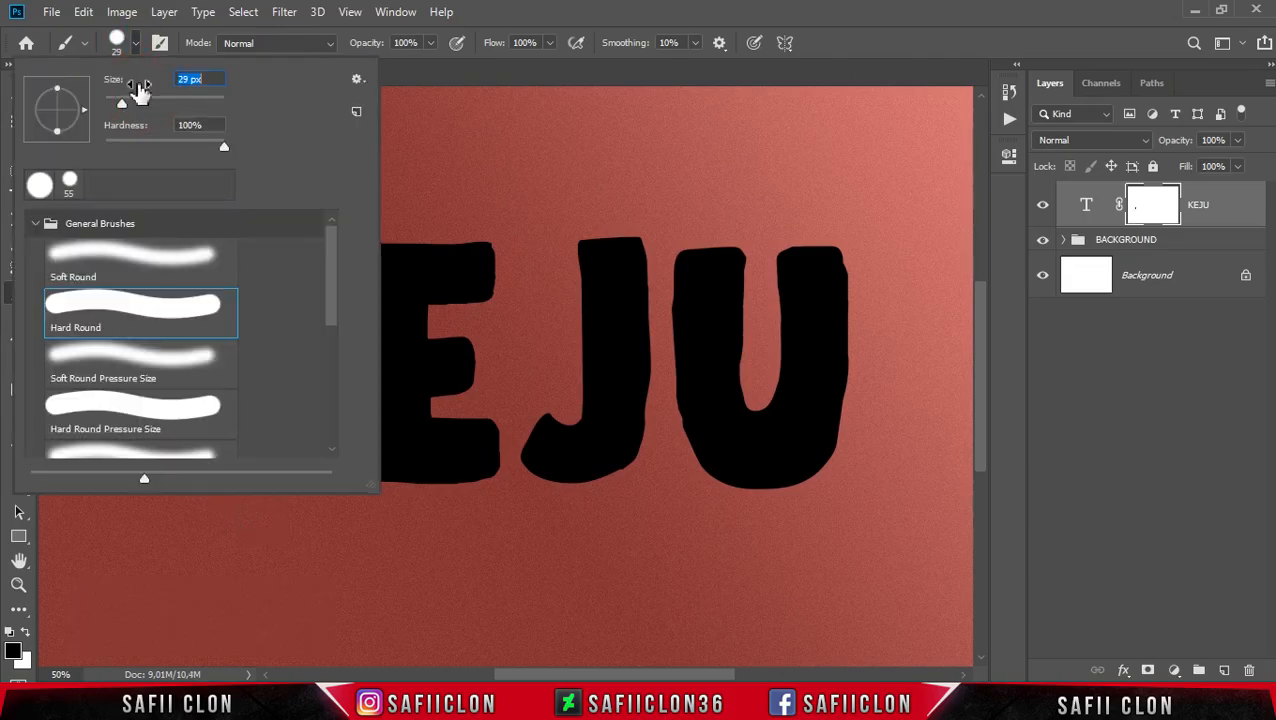
pyautogui.click(136, 44)
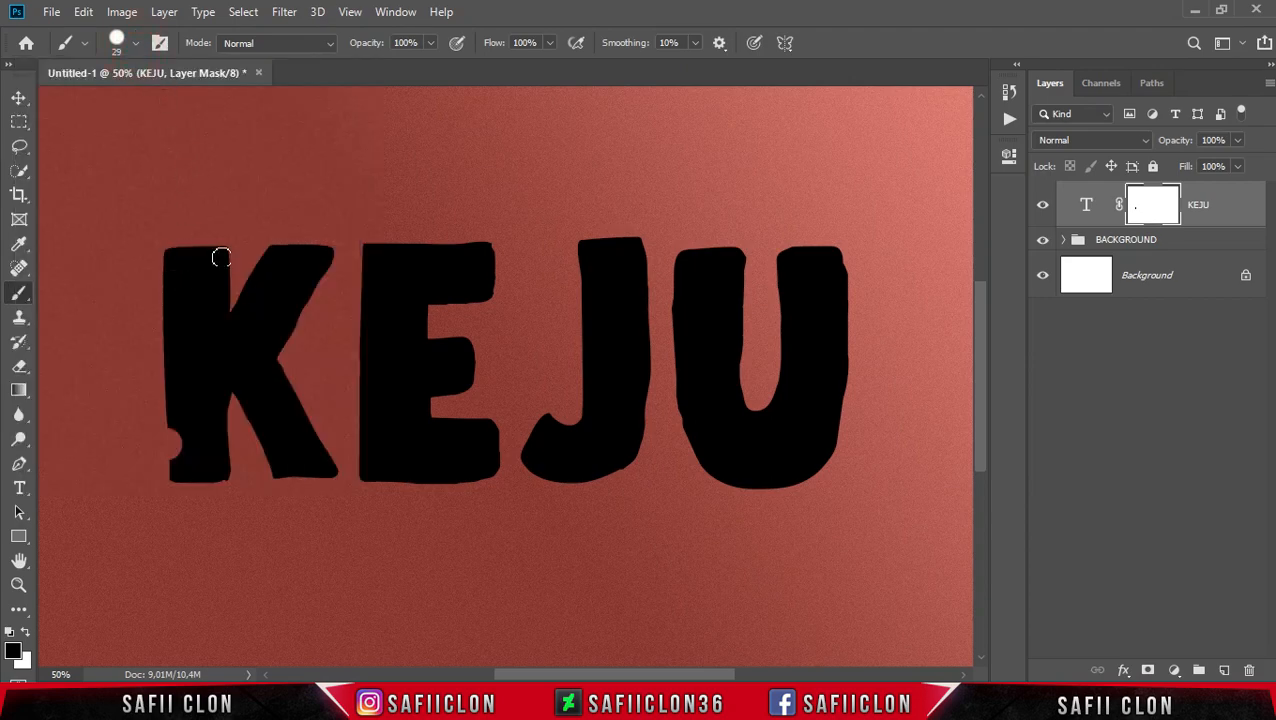
pyautogui.click(228, 262)
# - Set the brush size to 64 px and mask out a round bite on the outer edge of the K's upper arm
pyautogui.click(137, 43)
pyautogui.moveTo(121, 104); pyautogui.dragTo(136, 105)
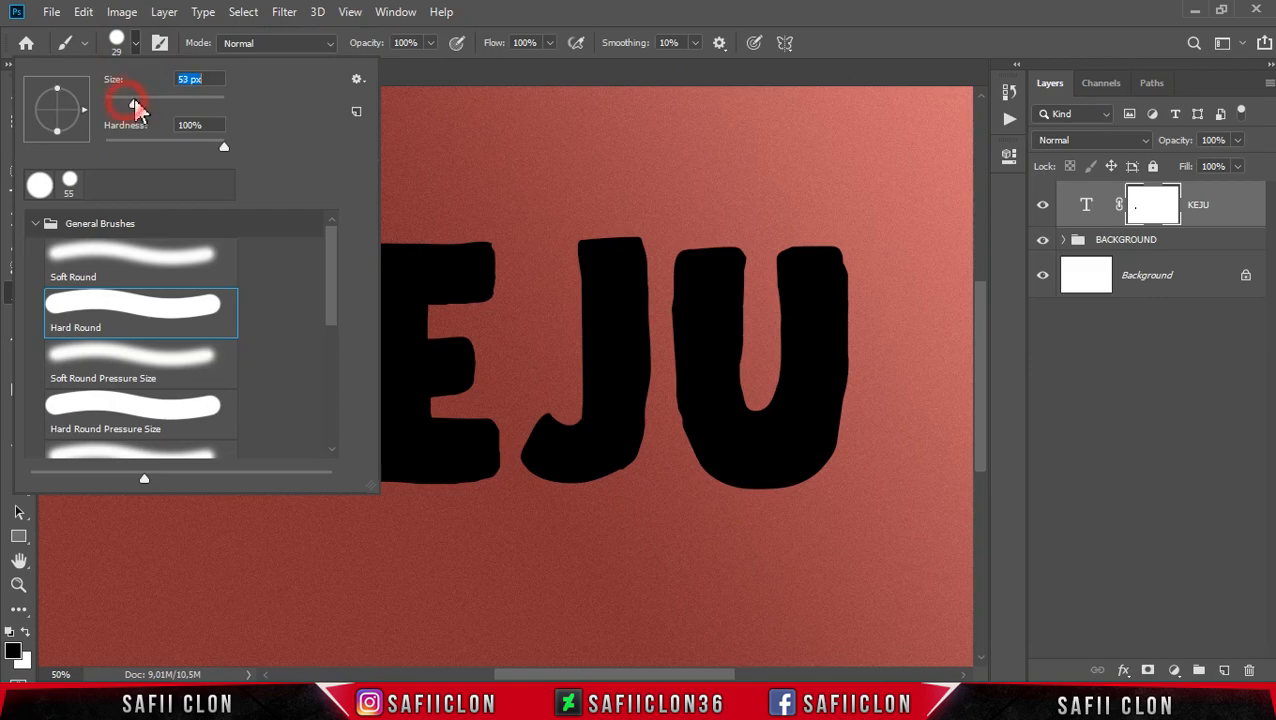
pyautogui.click(137, 43)
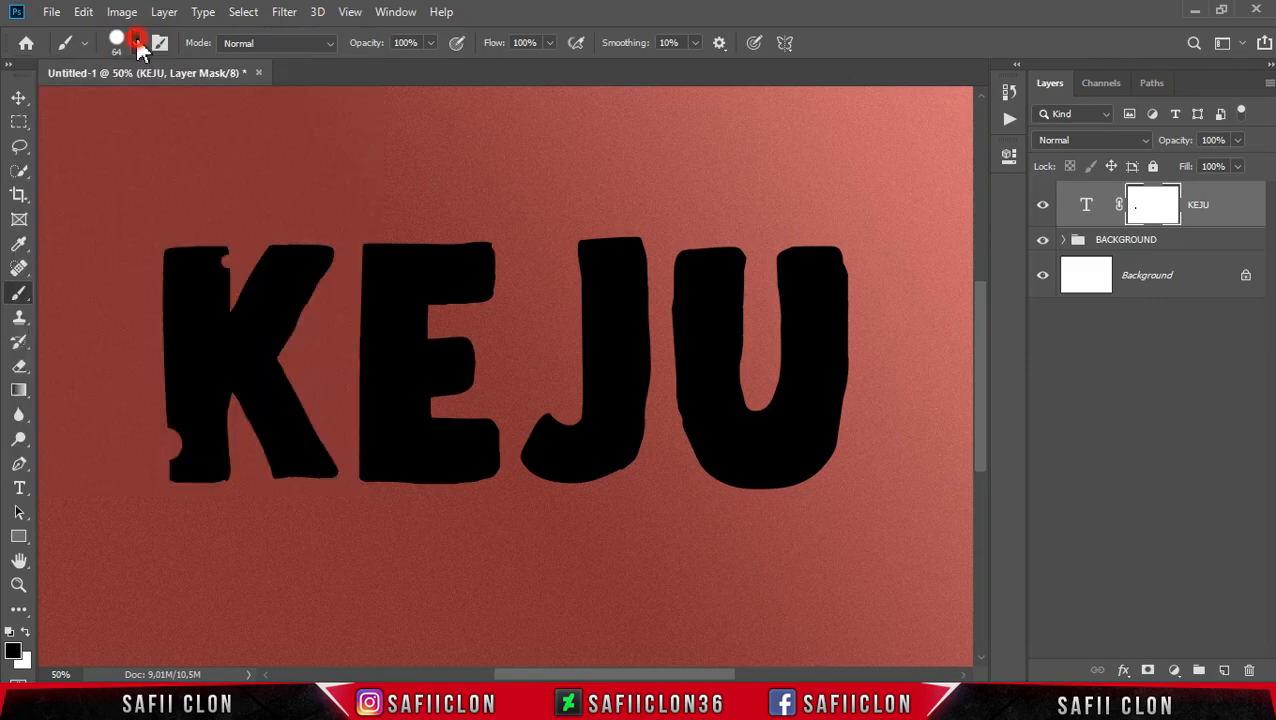
pyautogui.click(295, 314)
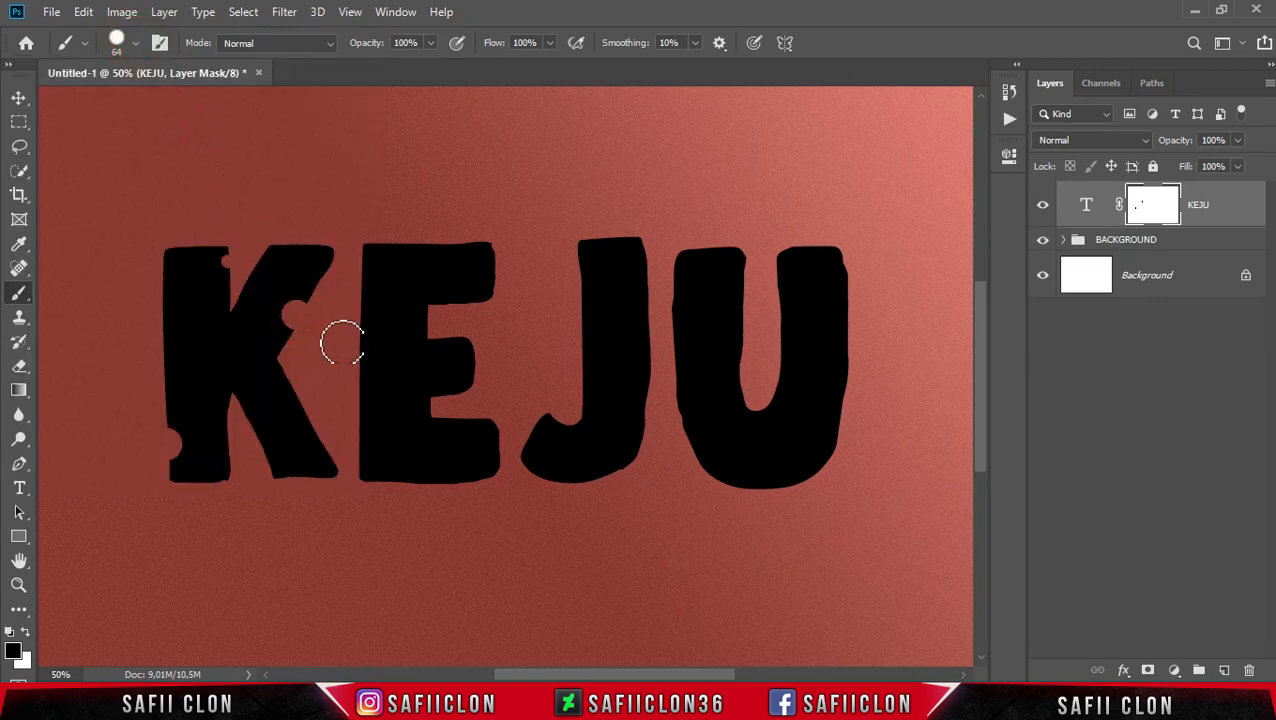
# - Set the brush size to 20 px, enlarging it as needed, and mask out more round bites around the edges of the K
pyautogui.click(136, 43)
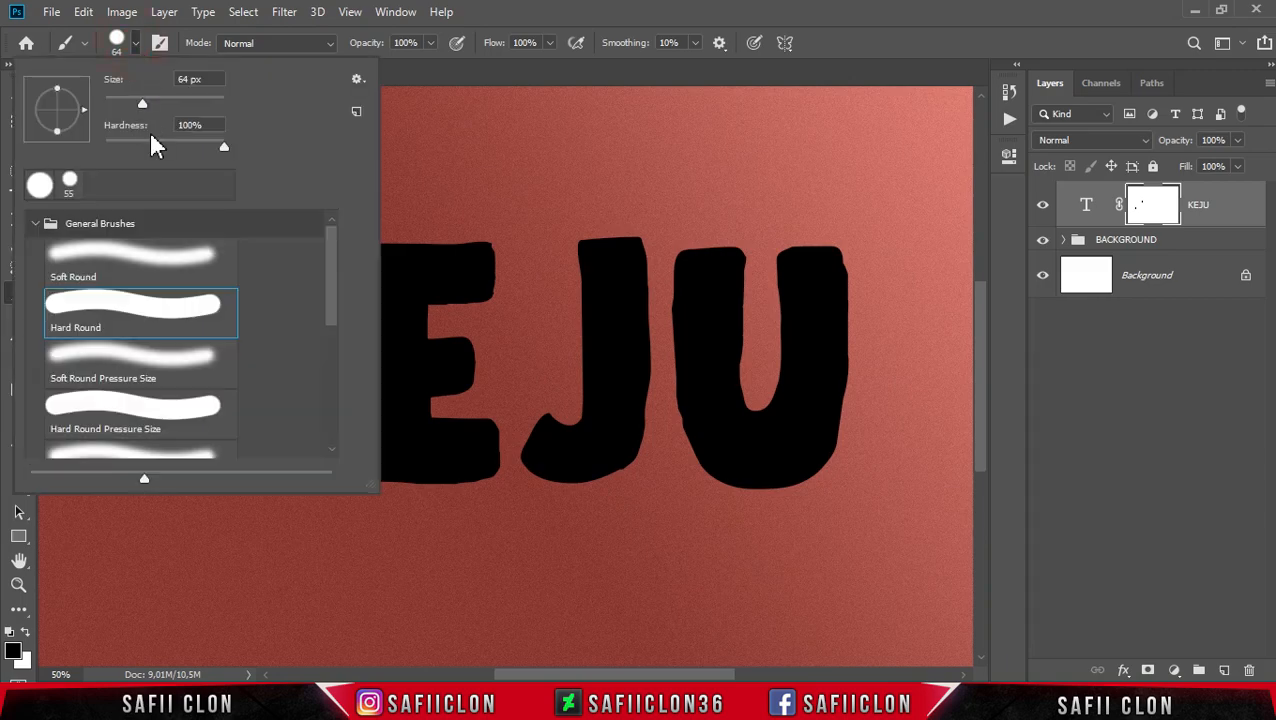
pyautogui.moveTo(142, 104); pyautogui.dragTo(116, 108)
pyautogui.click(136, 46)
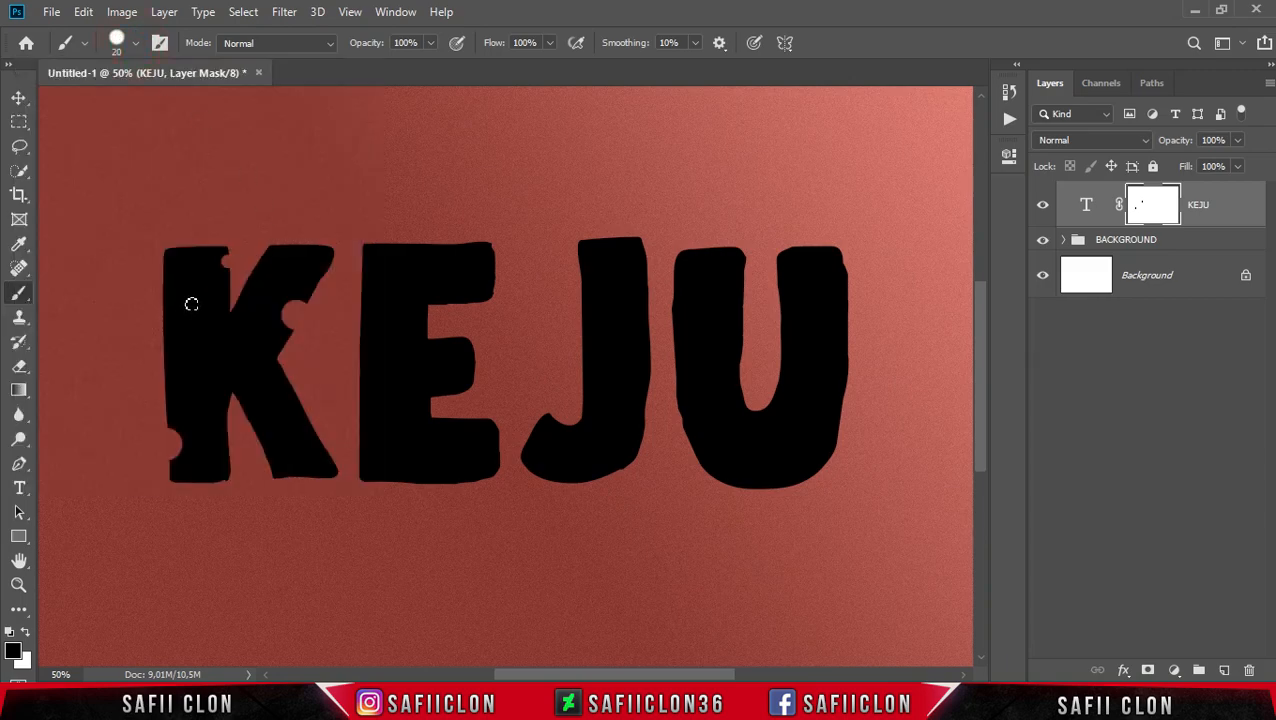
pyautogui.click(164, 333)
pyautogui.click(184, 248)
pyautogui.click(256, 430)
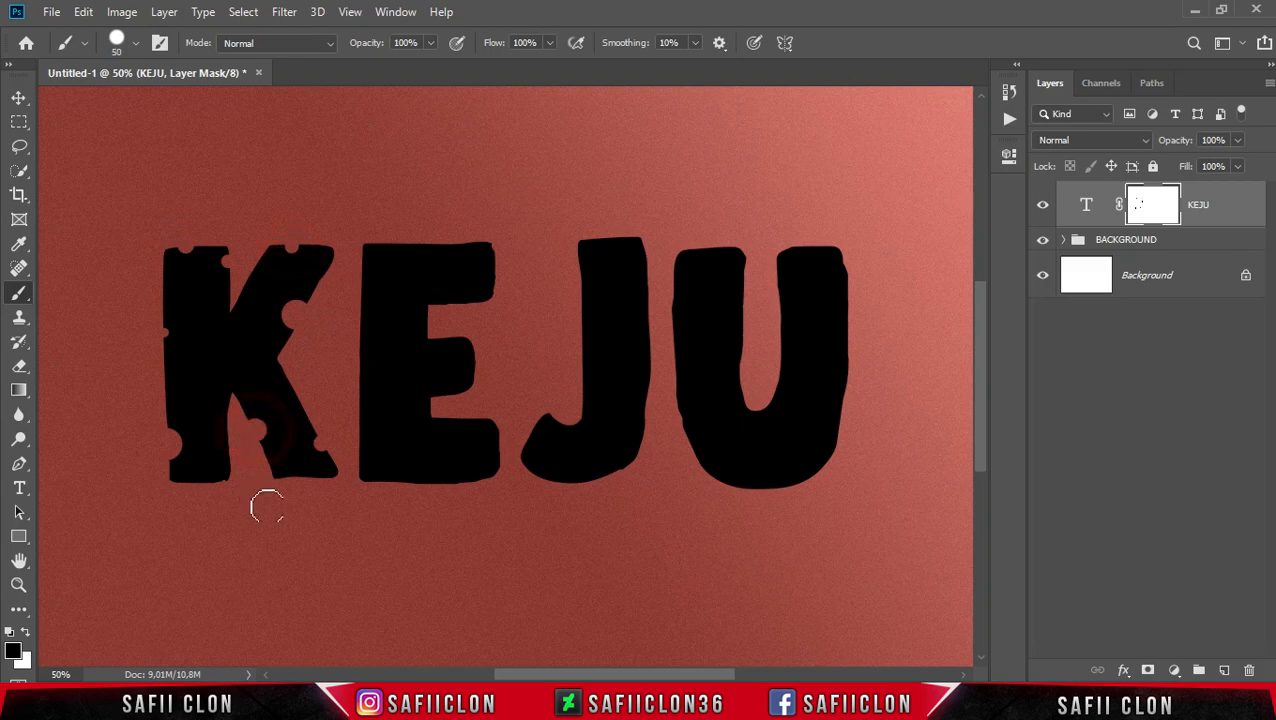
# - Mask out round bites of varying sizes along the stem, arms and top and bottom edges of the E
pyautogui.press('[')
pyautogui.click(399, 248)
pyautogui.press('[')
pyautogui.press('[')
pyautogui.click(363, 370)
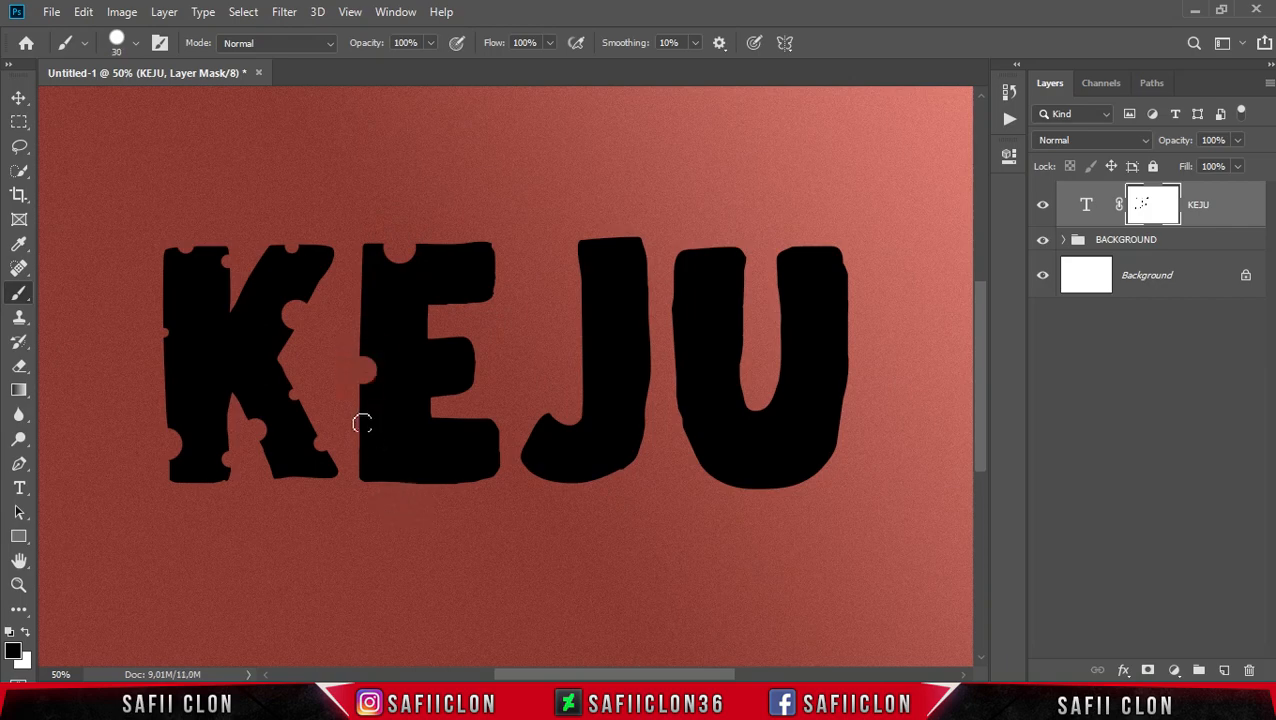
pyautogui.press(']')
pyautogui.click(410, 477)
pyautogui.click(443, 340)
pyautogui.click(495, 270)
pyautogui.press('[')
pyautogui.press('[')
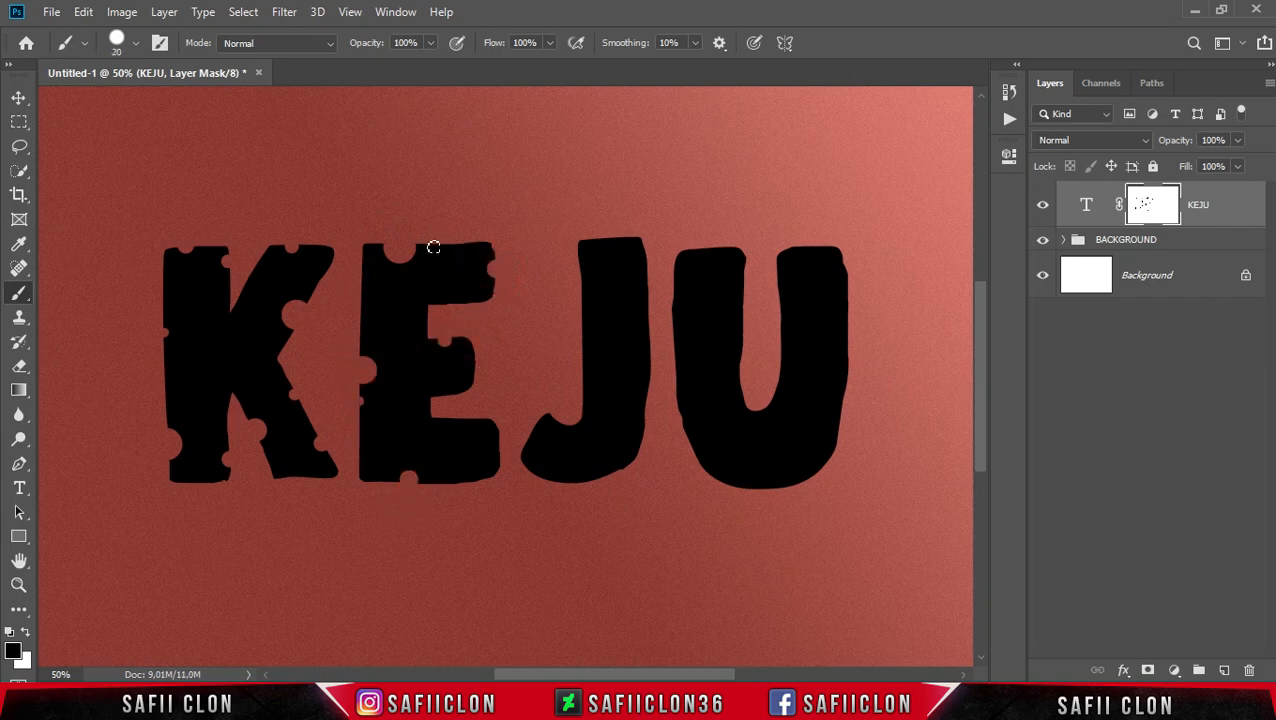
pyautogui.press(']')
pyautogui.click(474, 418)
# - Mask out round bites of varying sizes on both sides of the stem, the top edge and the hook of the J
pyautogui.press(']')
pyautogui.press(']')
pyautogui.press(']')
pyautogui.press(']')
pyautogui.press(']')
pyautogui.click(580, 273)
pyautogui.press('[')
pyautogui.press('[')
pyautogui.press('[')
pyautogui.click(625, 236)
pyautogui.press(']')
pyautogui.press(']')
pyautogui.press(']')
pyautogui.press(']')
pyautogui.click(648, 369)
pyautogui.press('[')
pyautogui.press('[')
pyautogui.press('[')
pyautogui.click(581, 397)
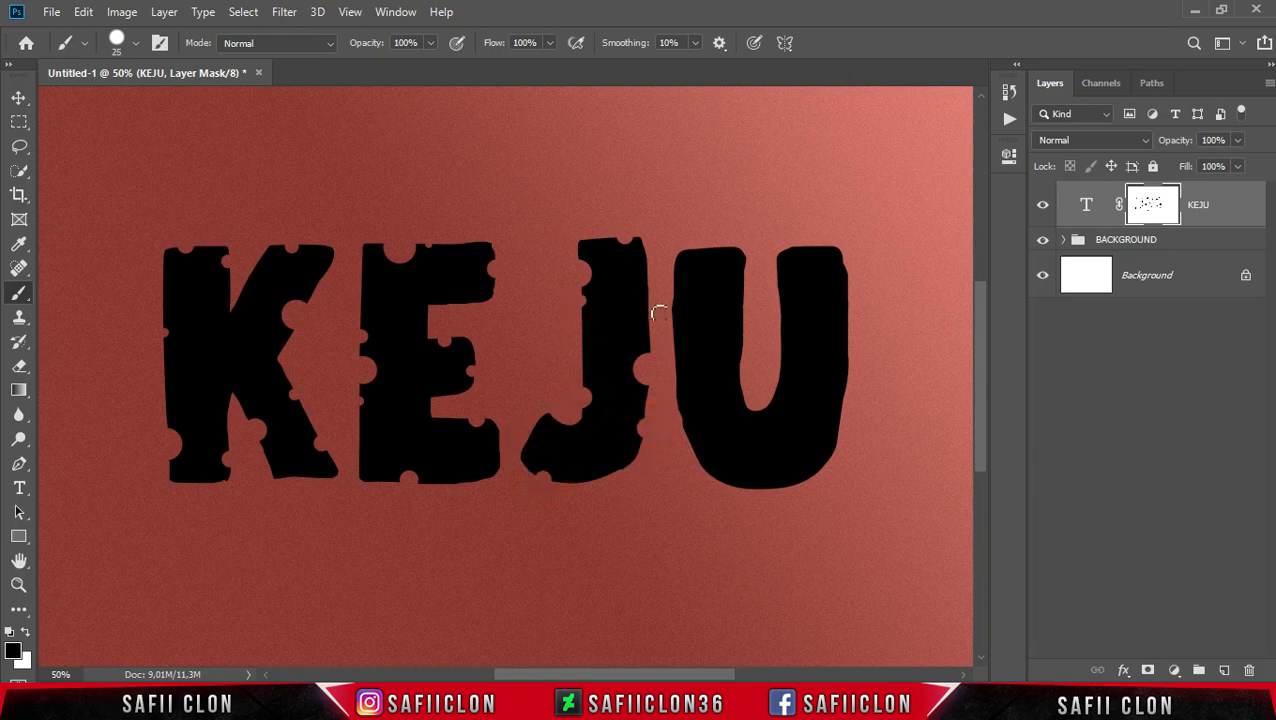
# - Mask out round bites of varying sizes around the inner and outer edges of the U
pyautogui.click(743, 282)
pyautogui.click(712, 476)
pyautogui.click(843, 290)
pyautogui.click(678, 352)
pyautogui.click(694, 252)
pyautogui.click(843, 317)
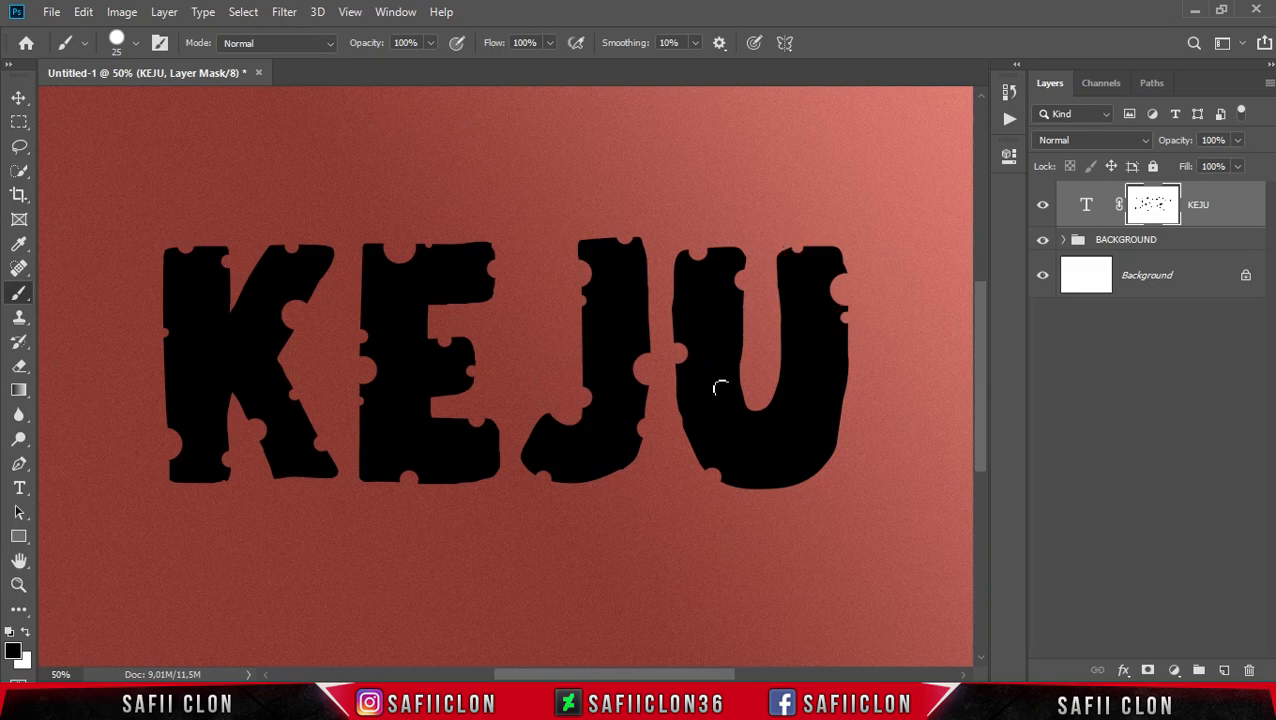
pyautogui.press(']')
pyautogui.click(780, 341)
pyautogui.press('[')
pyautogui.press('[')
pyautogui.press('[')
# - Check the masked lettering by toggling its visibility, and convert the KEJU text layer to a smart object
pyautogui.click(1043, 205)
pyautogui.click(1045, 205)
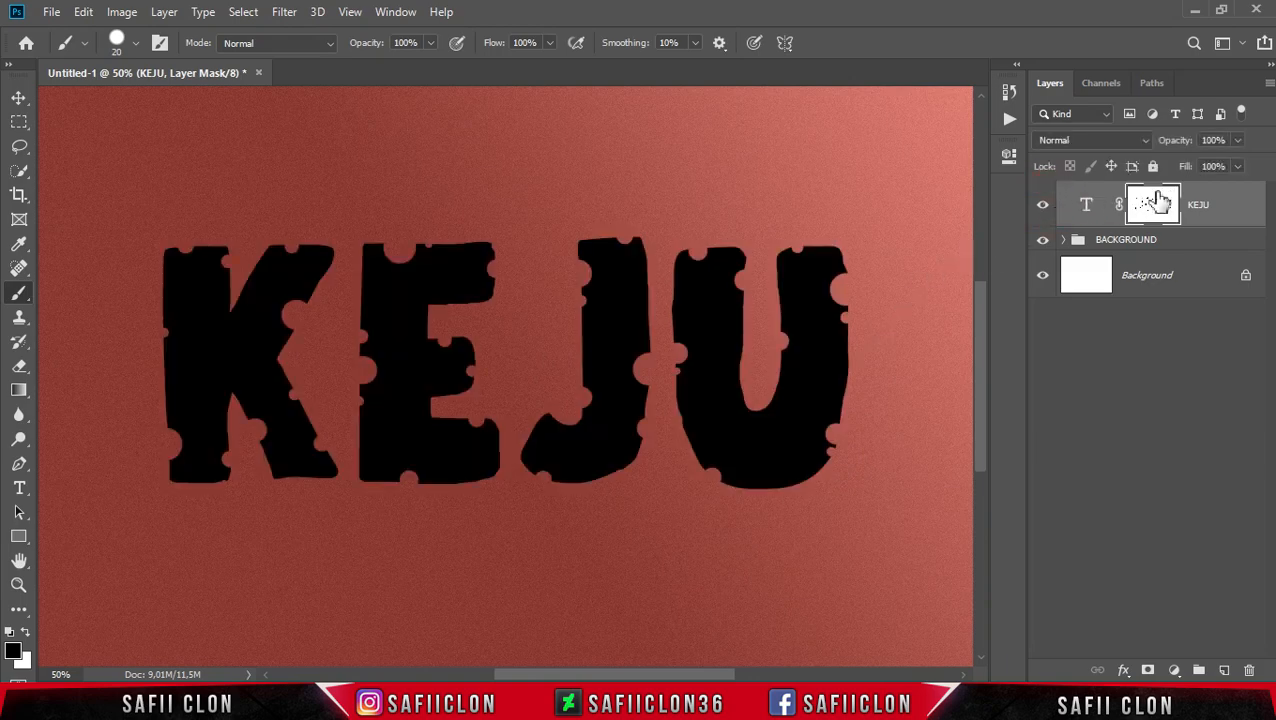
pyautogui.rightClick(1210, 200)
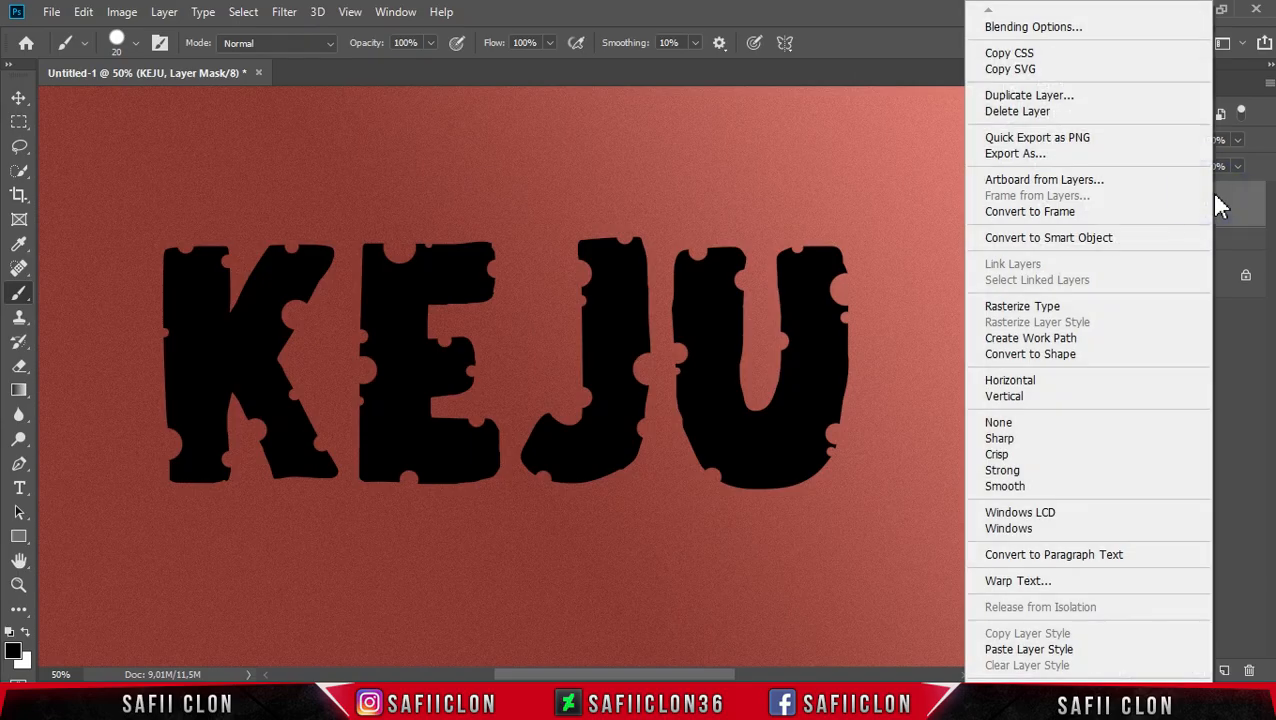
pyautogui.click(1071, 245)
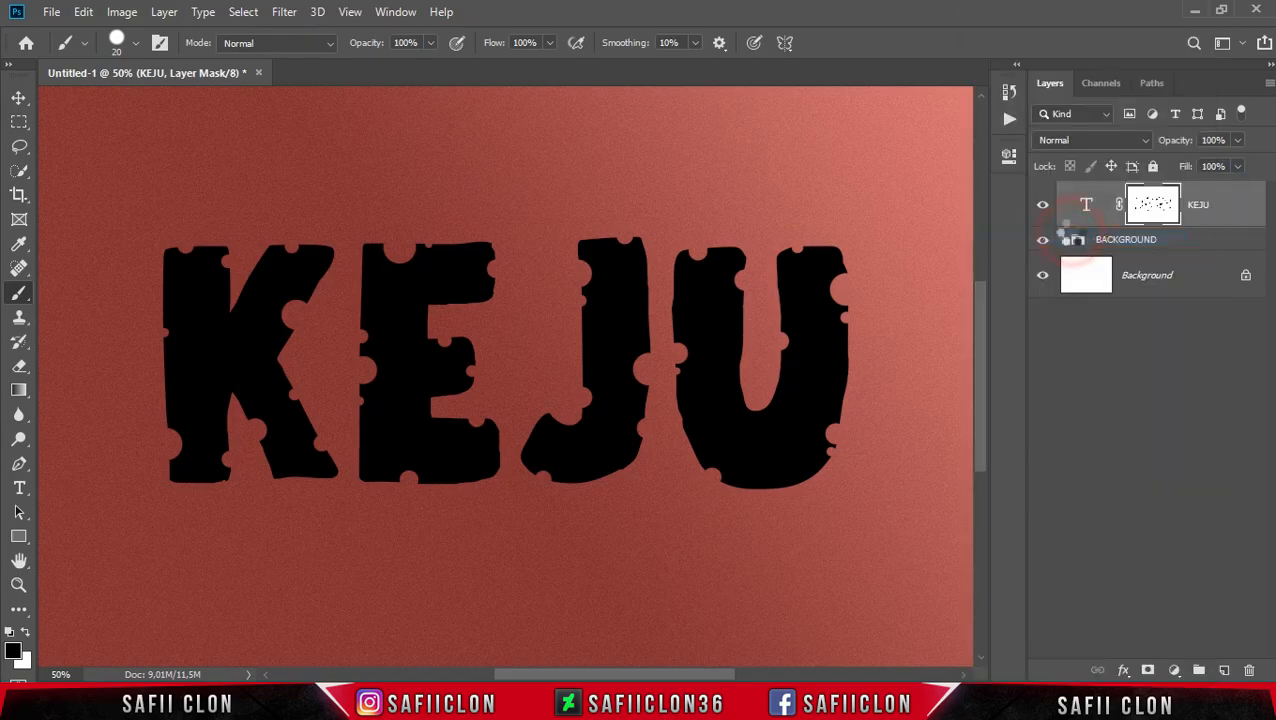
# - Duplicate the KEJU smart object layer and rename the copy as KEJU 2
pyautogui.click(1183, 208)
pyautogui.rightClick(1183, 208)
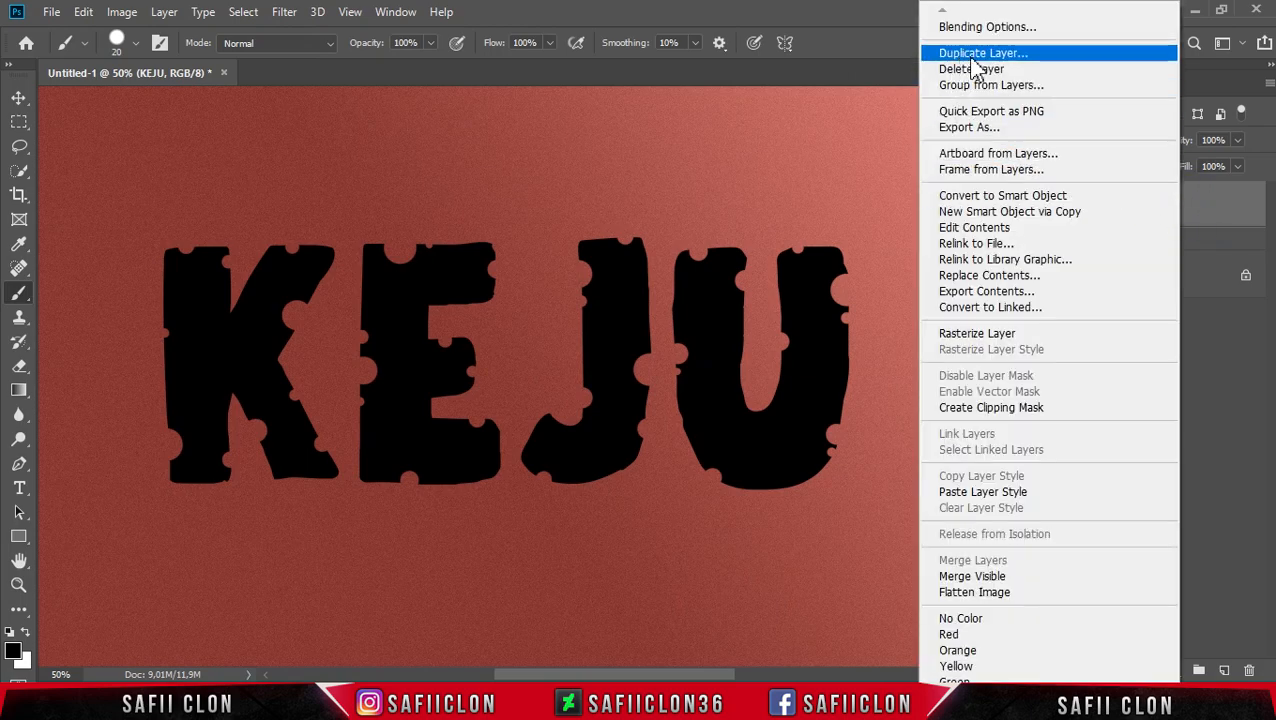
pyautogui.click(1003, 56)
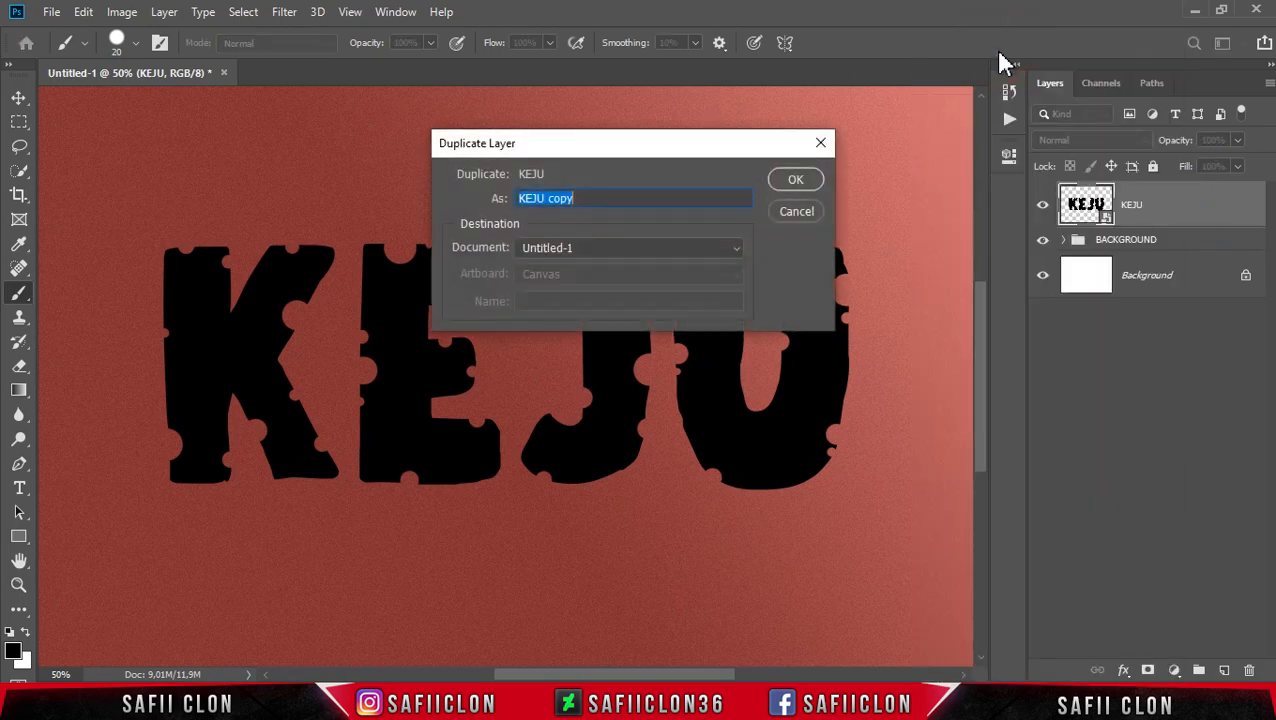
pyautogui.click(795, 182)
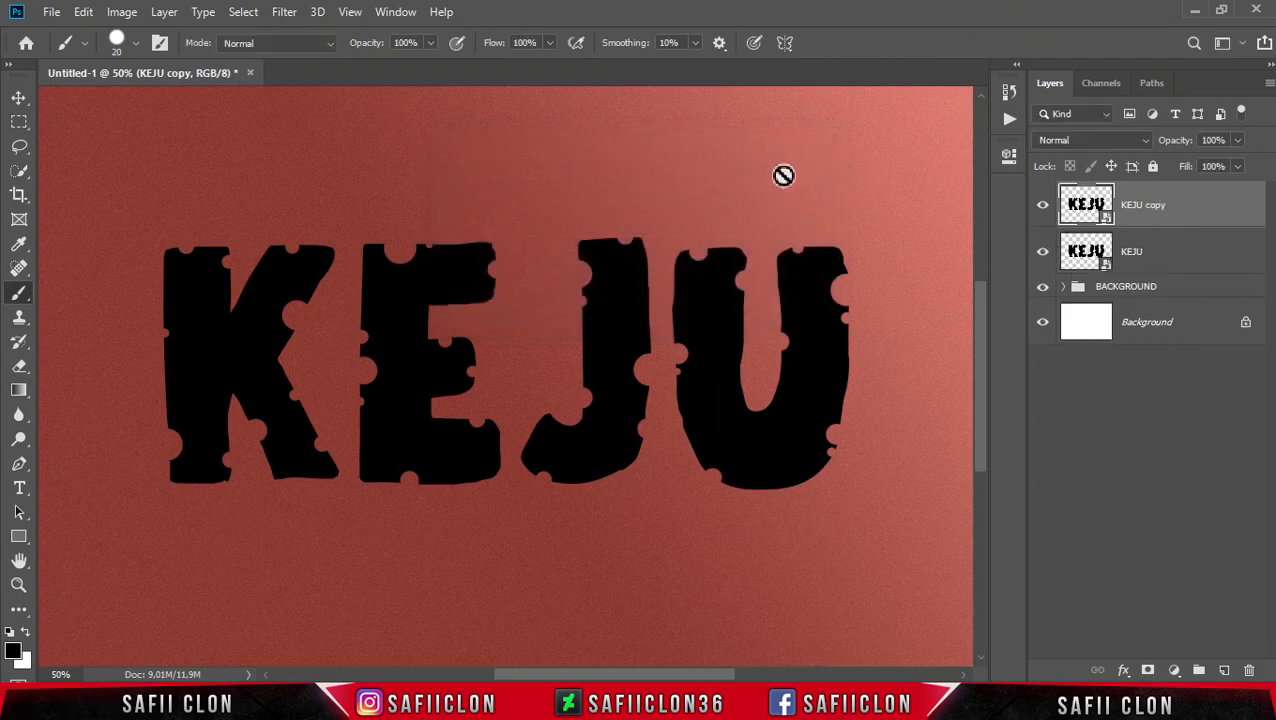
pyautogui.doubleClick(1153, 205)
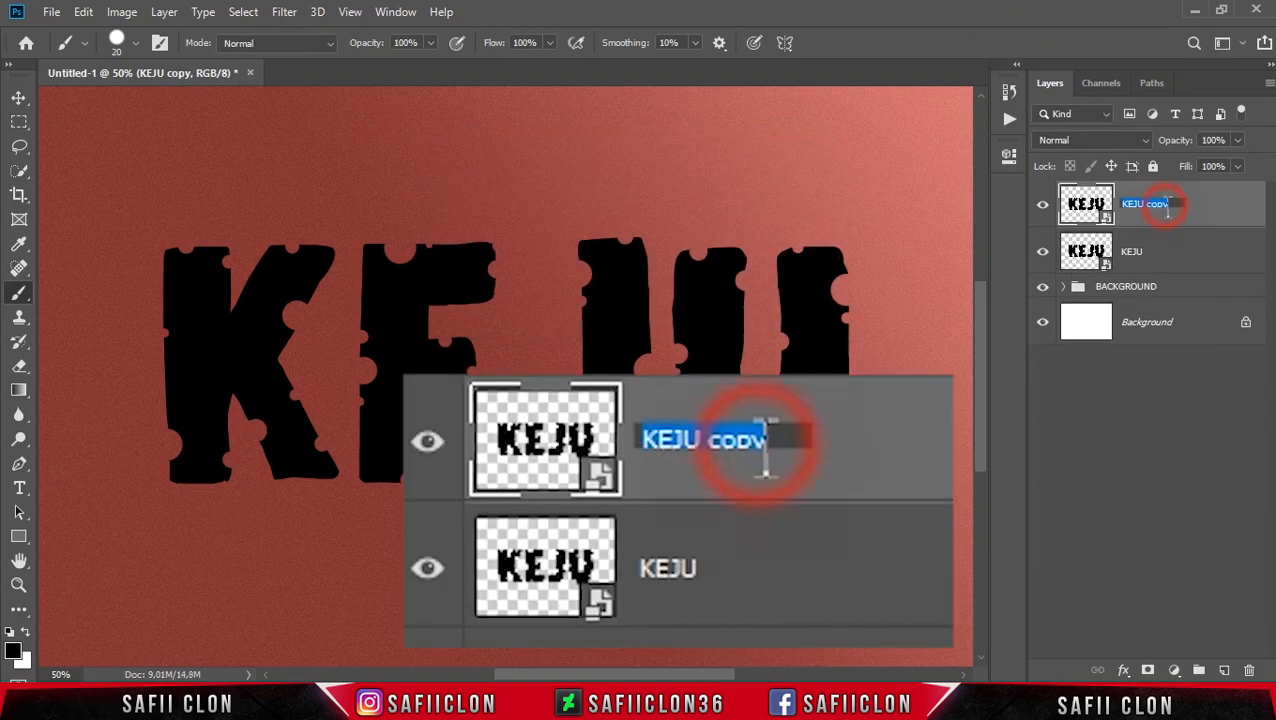
pyautogui.doubleClick(1152, 204)
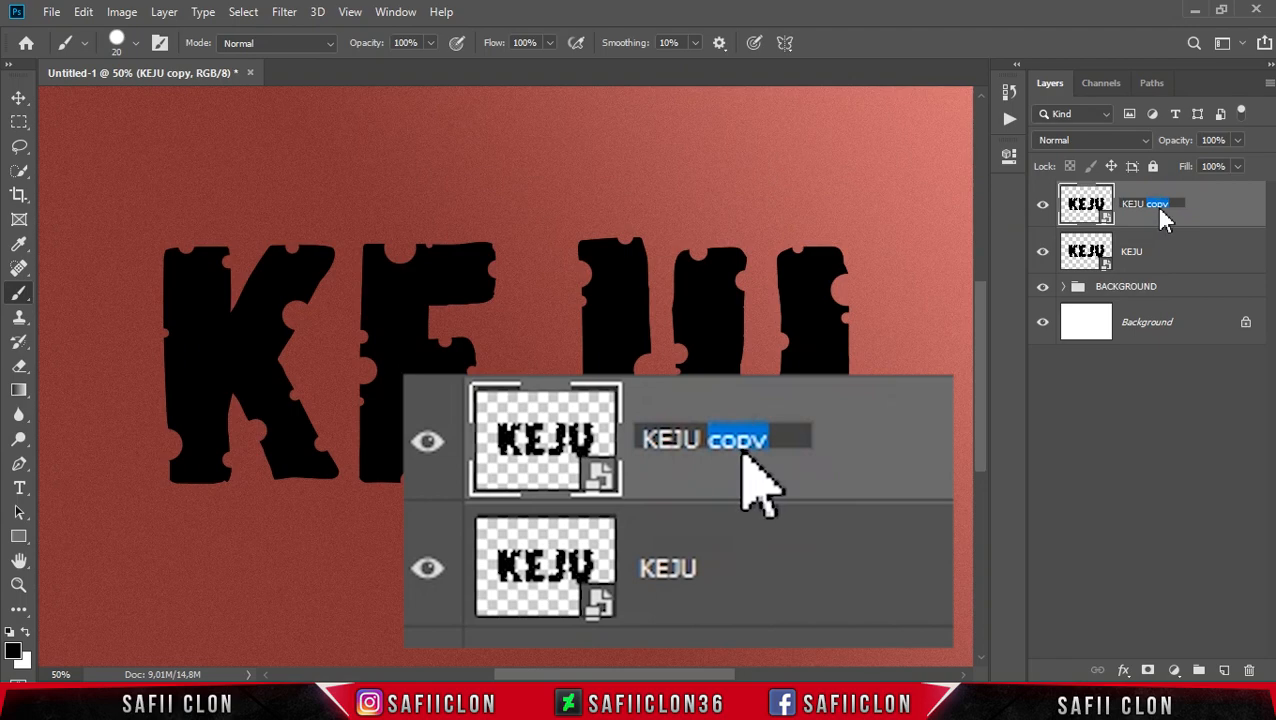
pyautogui.write('2')
pyautogui.press('Return')
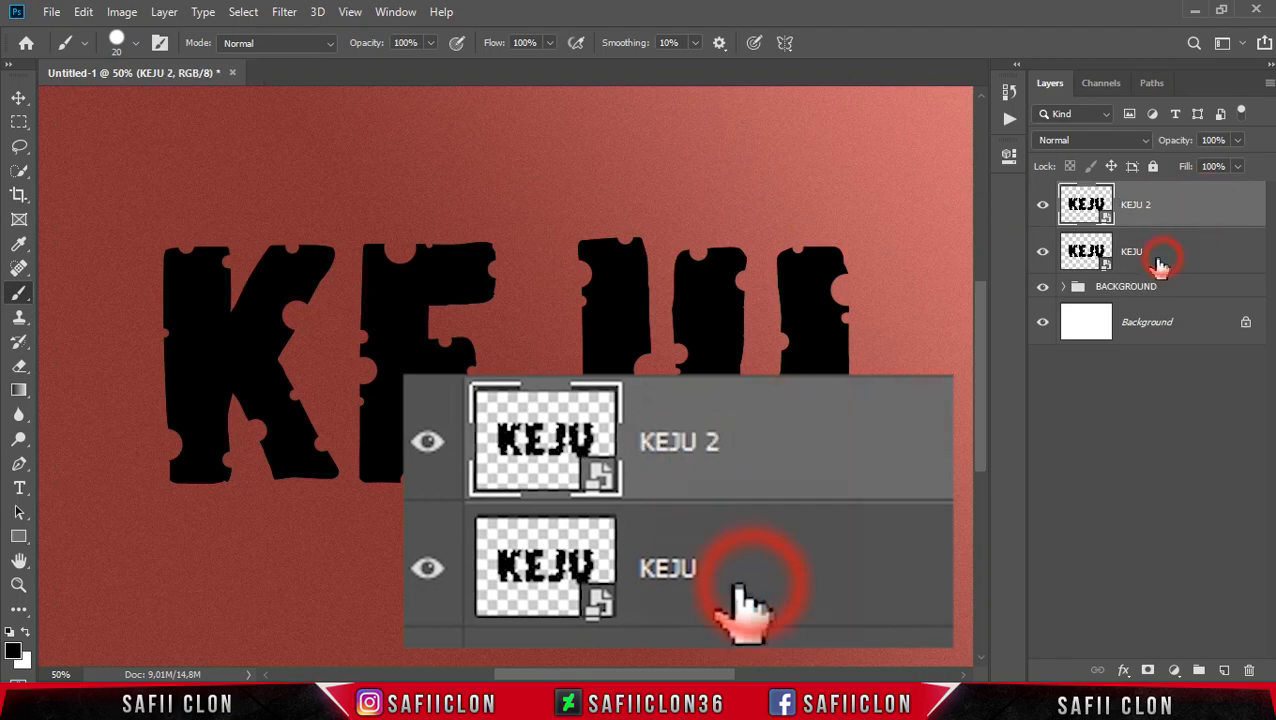
# - Rename the original KEJU layer as KEJU 1
pyautogui.click(1143, 260)
pyautogui.doubleClick(1140, 258)
pyautogui.click(1153, 251)
pyautogui.write('1')
pyautogui.click(1190, 251)
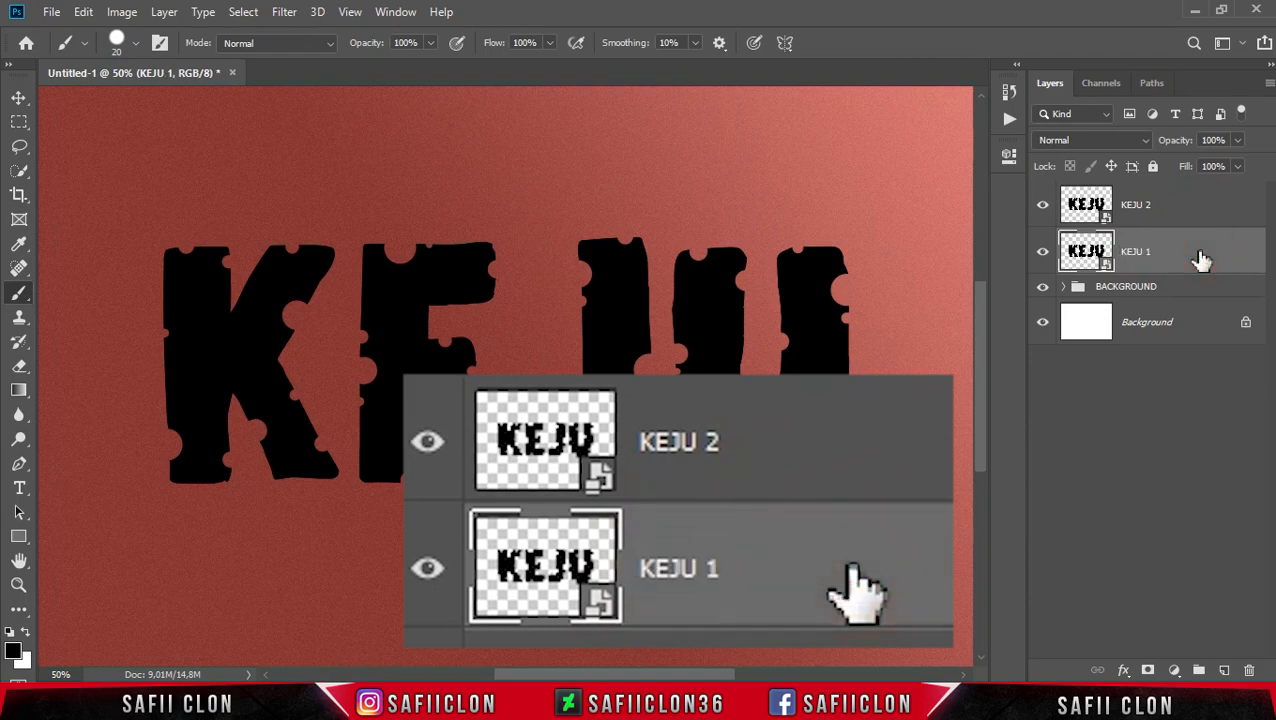
# - Hide the KEJU 2 layer and set the fill of KEJU 1 to 0%
pyautogui.click(1042, 205)
pyautogui.click(1166, 250)
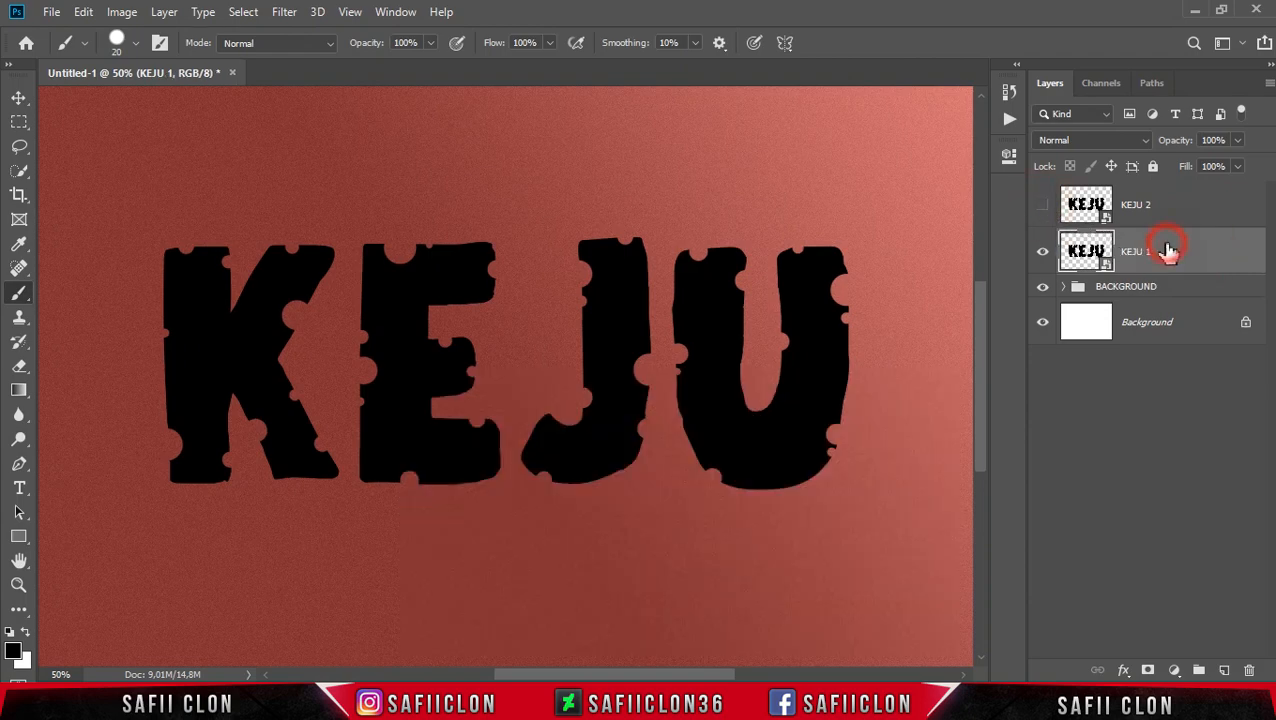
pyautogui.click(1237, 166)
pyautogui.moveTo(1238, 190); pyautogui.dragTo(1228, 190)
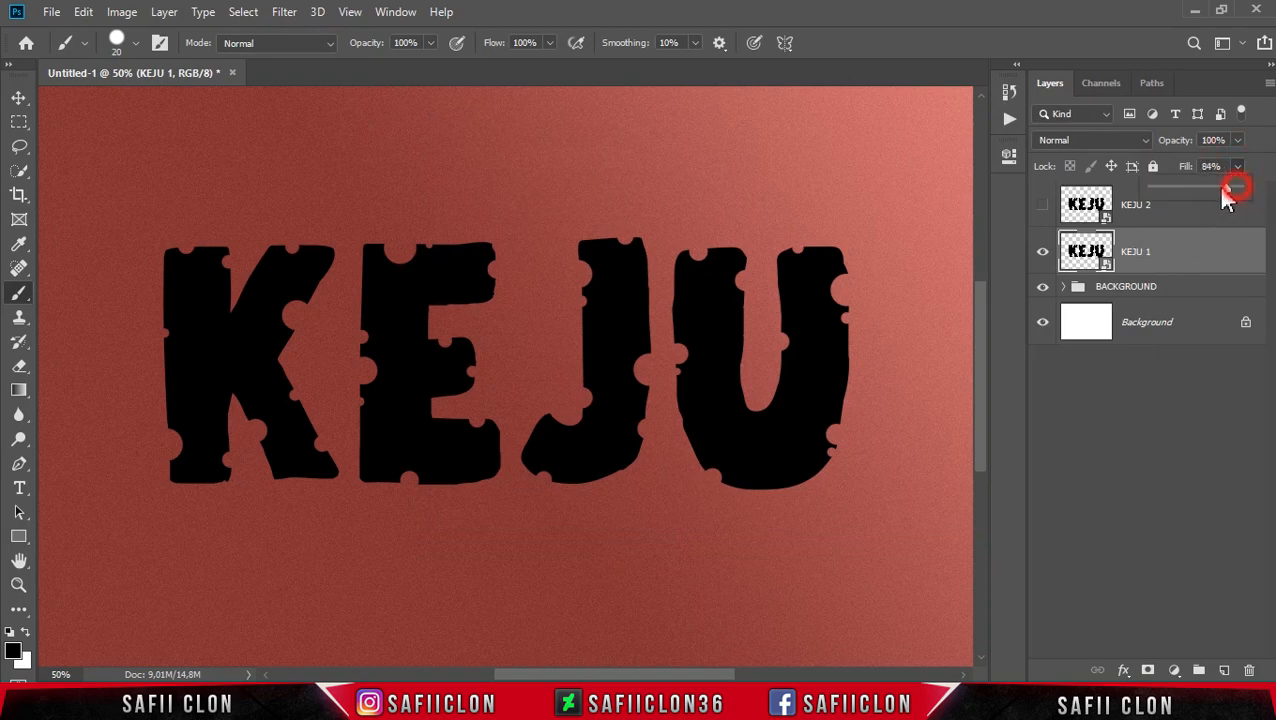
pyautogui.click(1238, 168)
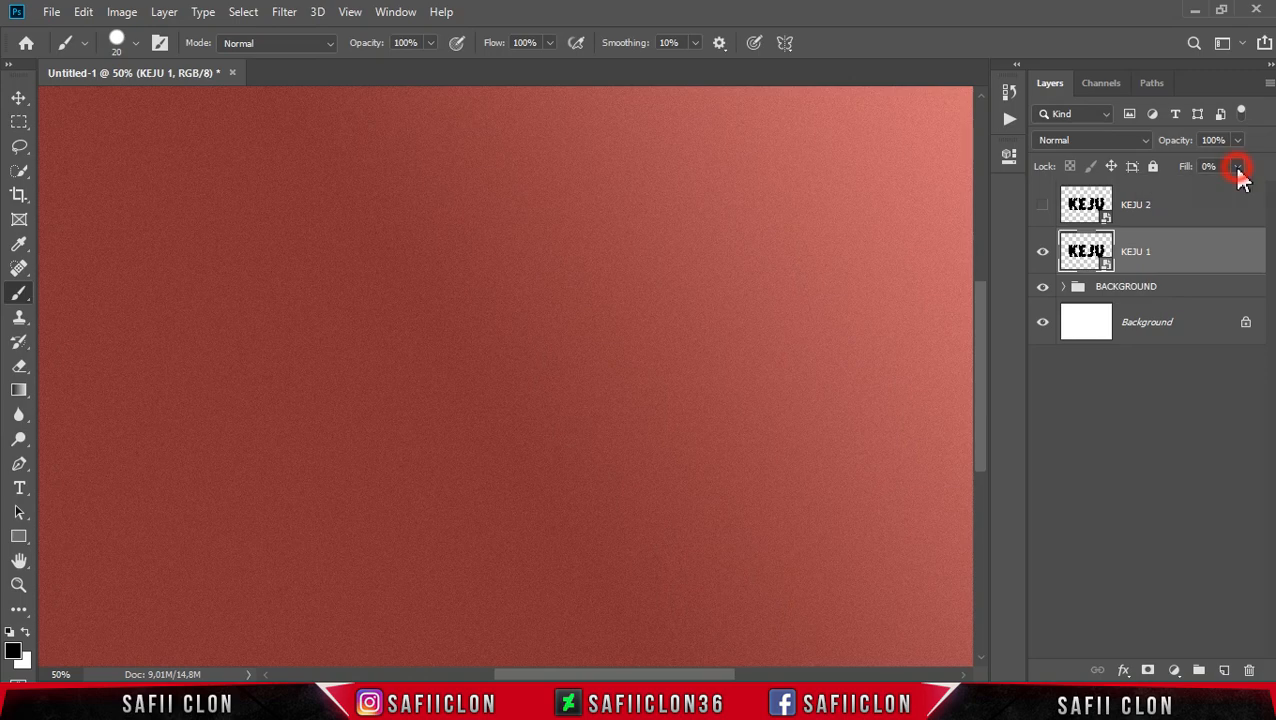
# - Add a Drop Shadow effect to the KEJU 1 layer, keeping the lettering visible beside the layer style settings
pyautogui.rightClick(1180, 262)
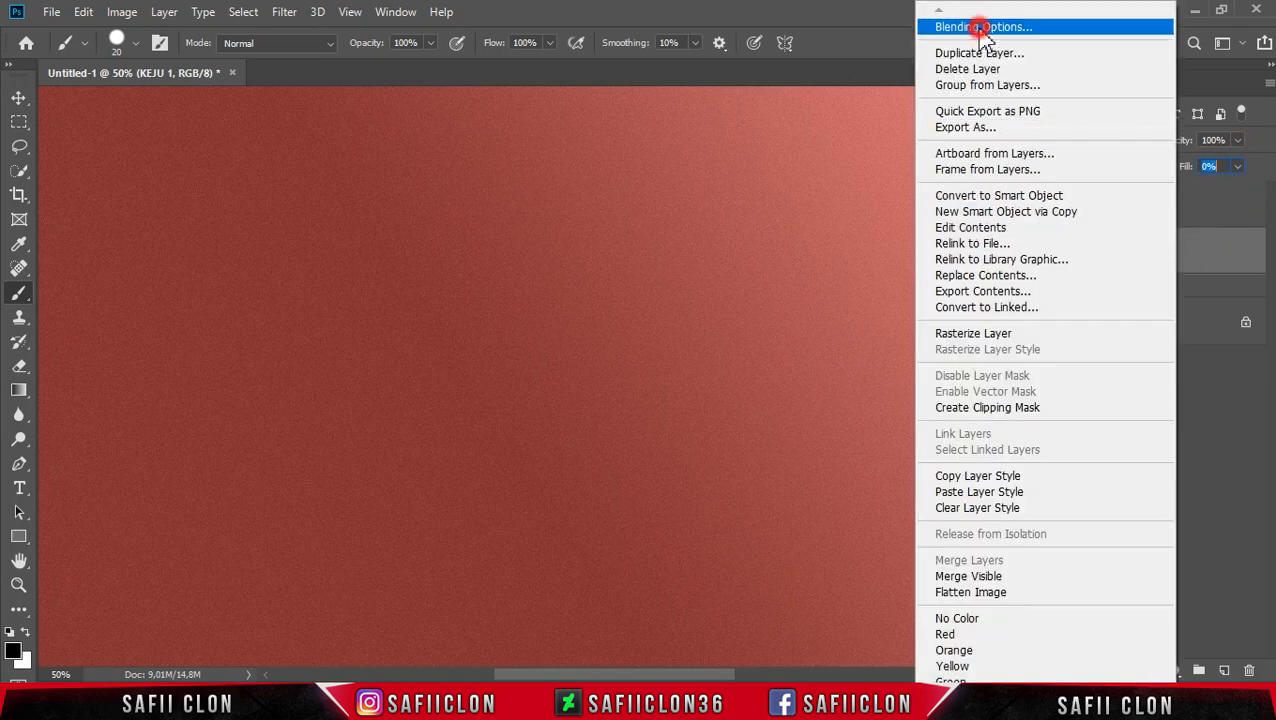
pyautogui.click(983, 28)
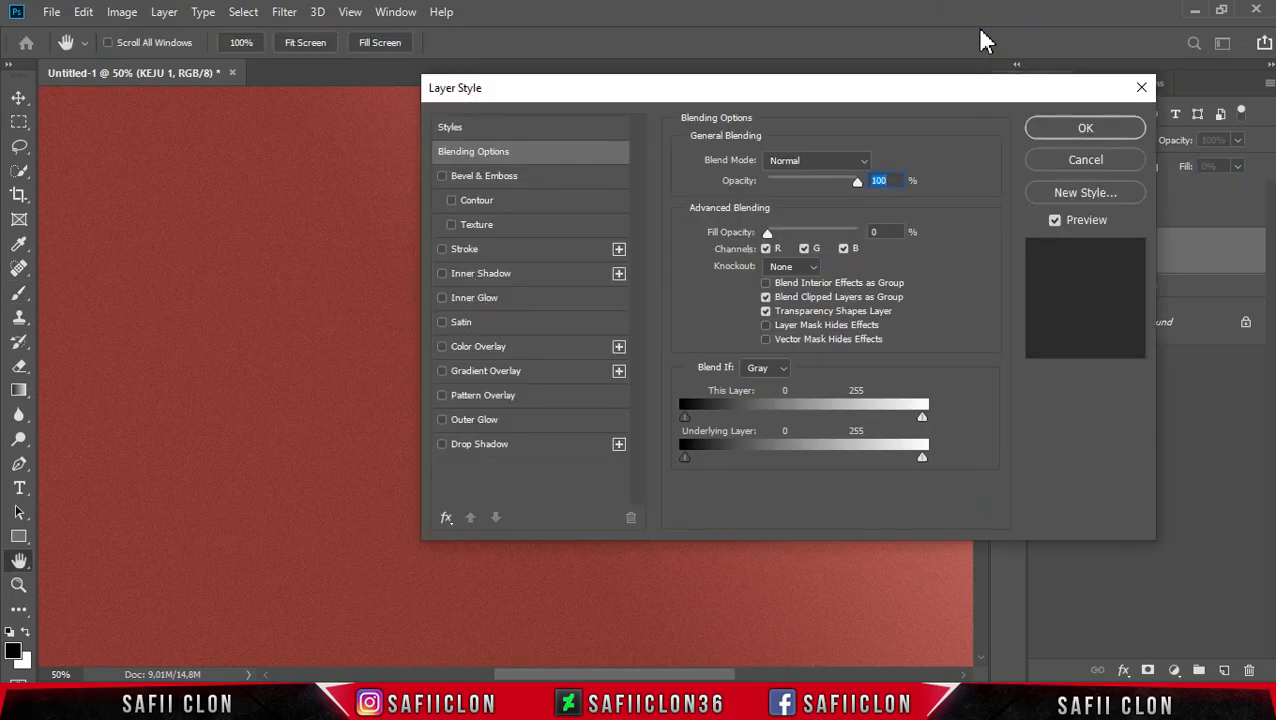
pyautogui.moveTo(552, 92); pyautogui.dragTo(769, 110)
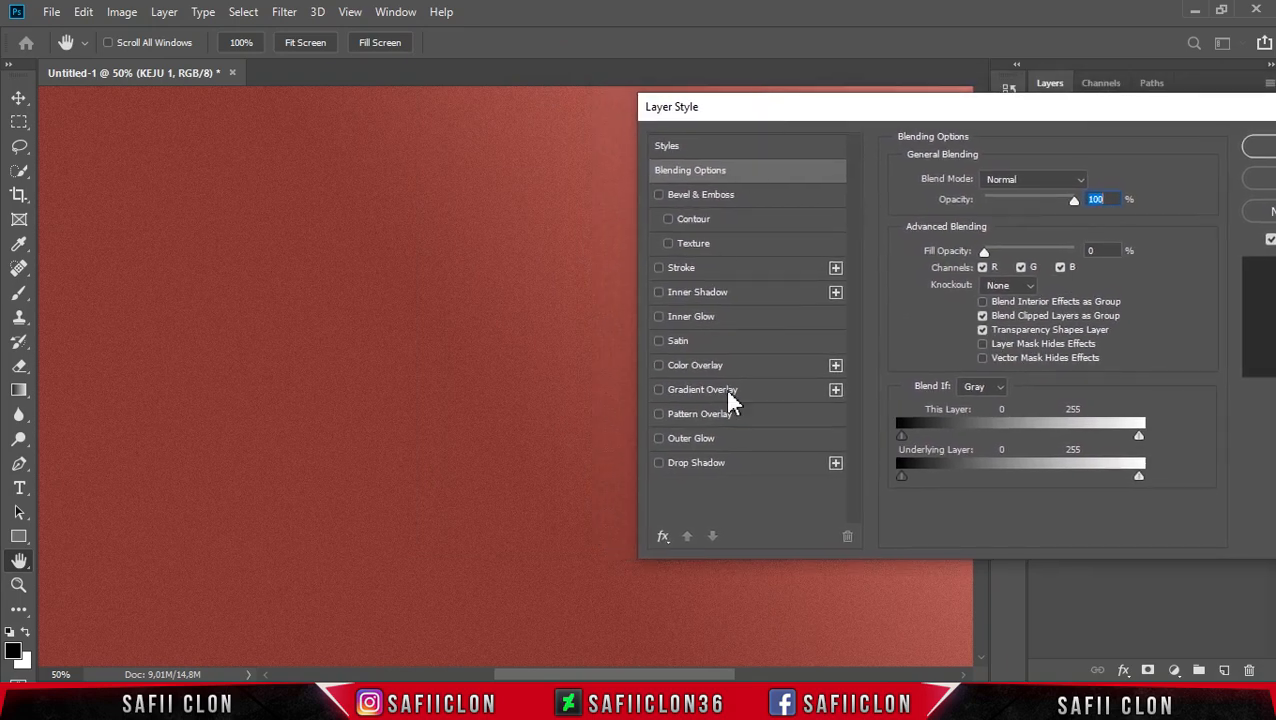
pyautogui.click(699, 466)
pyautogui.moveTo(626, 679); pyautogui.dragTo(651, 678)
pyautogui.moveTo(973, 109); pyautogui.dragTo(1010, 119)
# - Use a black Multiply drop shadow and set its opacity to 100%
pyautogui.click(1062, 174)
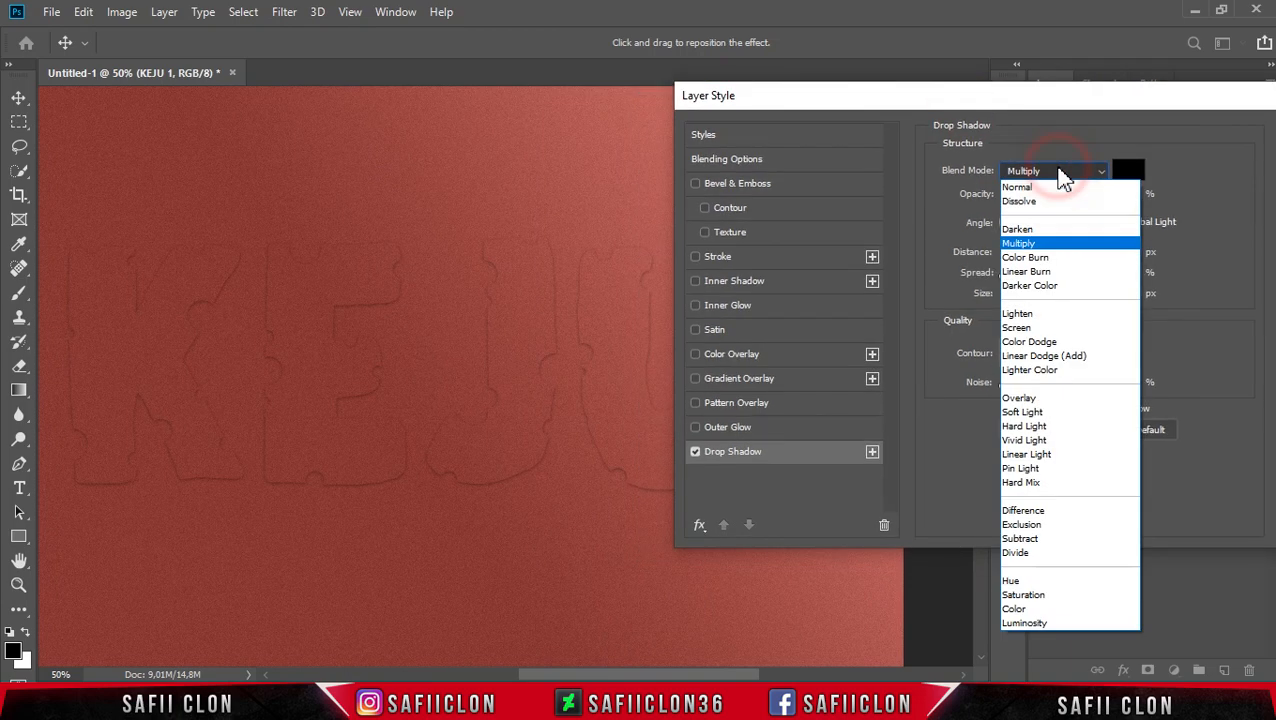
pyautogui.click(1033, 245)
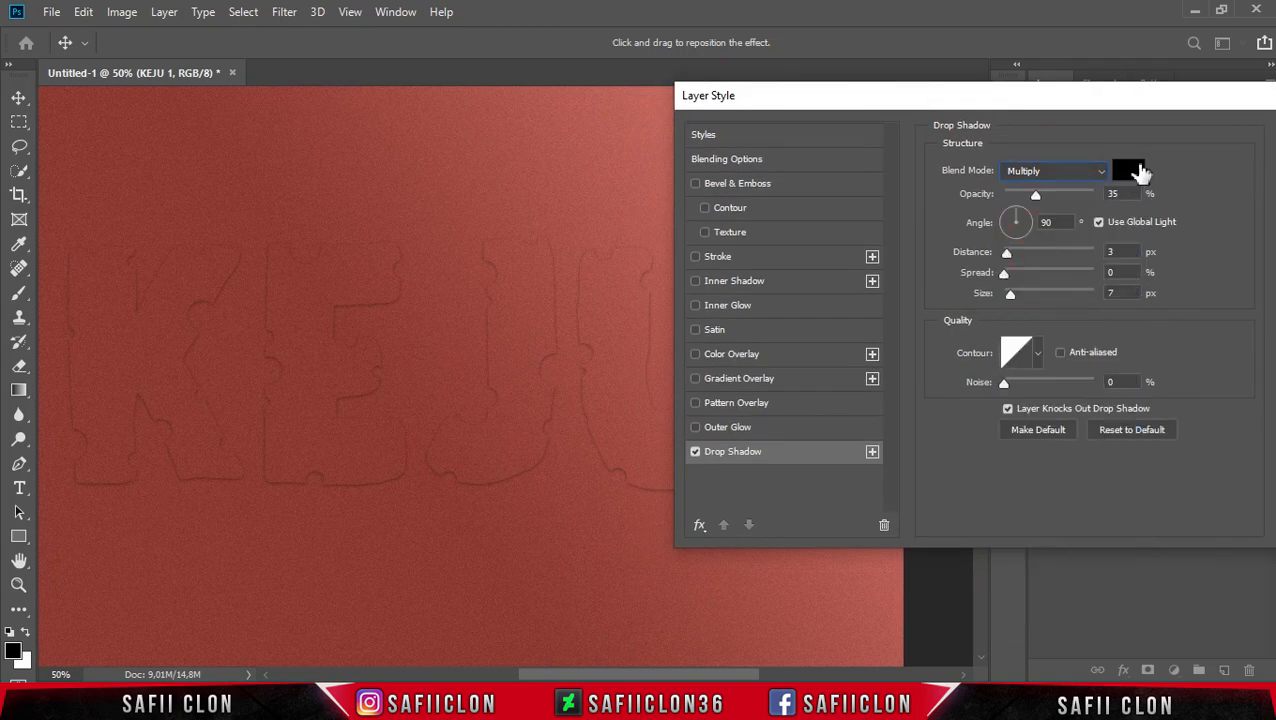
pyautogui.click(1128, 171)
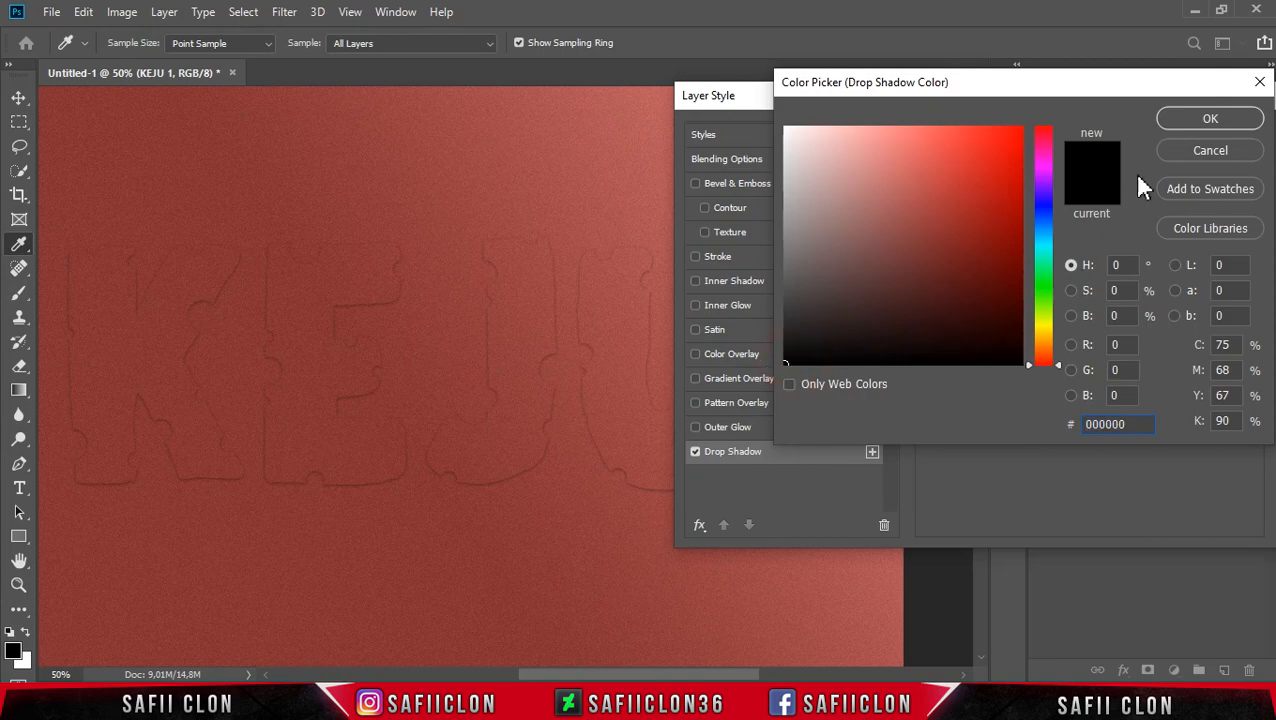
pyautogui.click(1209, 119)
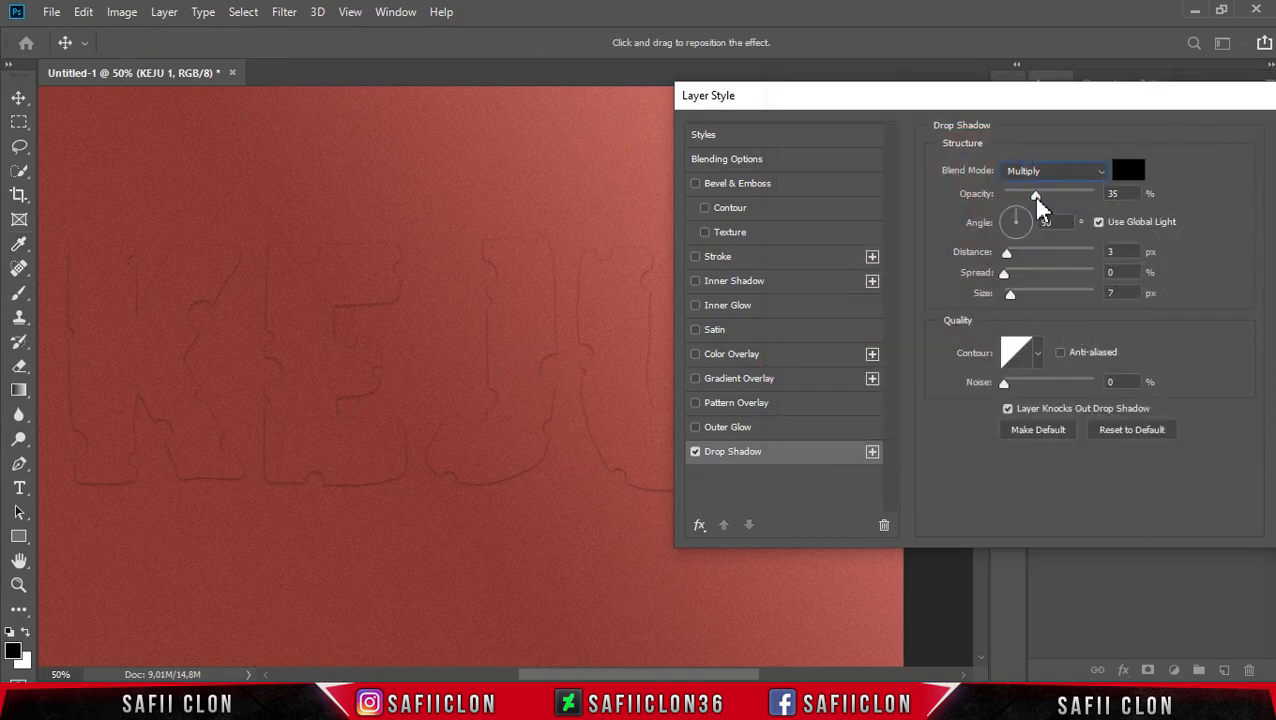
pyautogui.moveTo(1041, 200); pyautogui.dragTo(1102, 198)
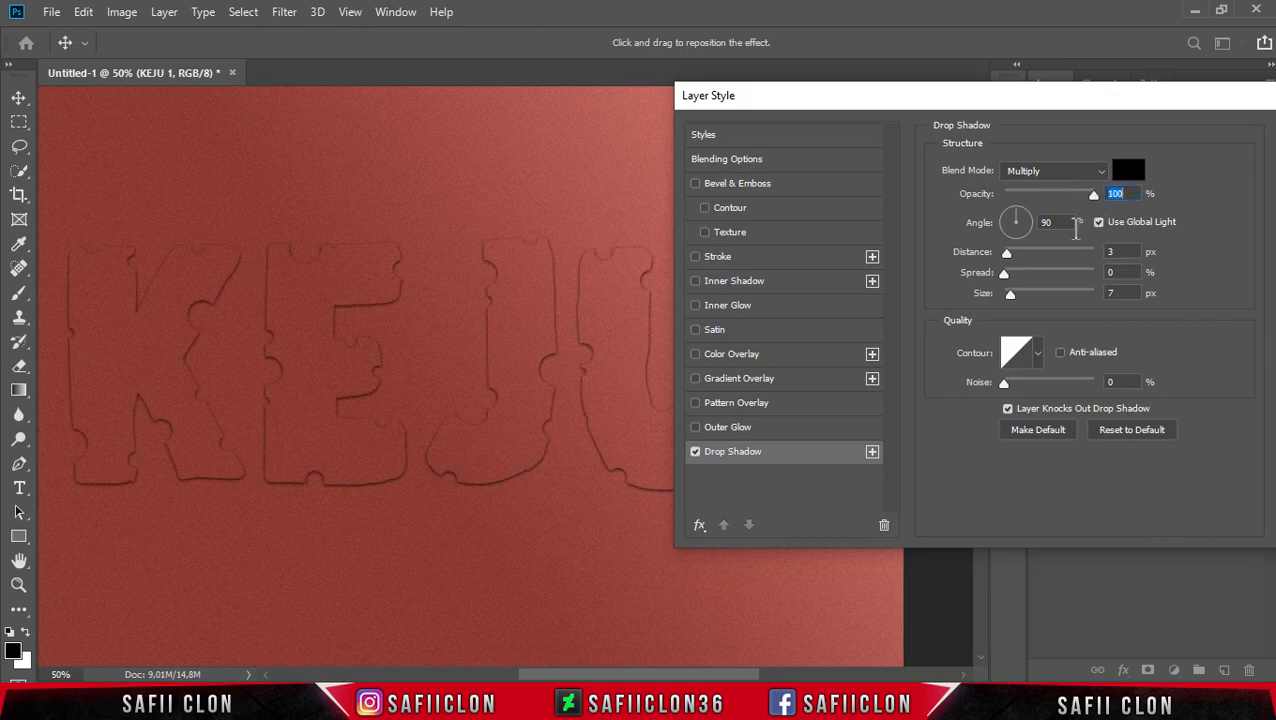
# - Set the drop shadow's angle to 7°, distance to 26 px, spread to 9% and size to 62 px
pyautogui.click(1050, 222)
pyautogui.write('7')
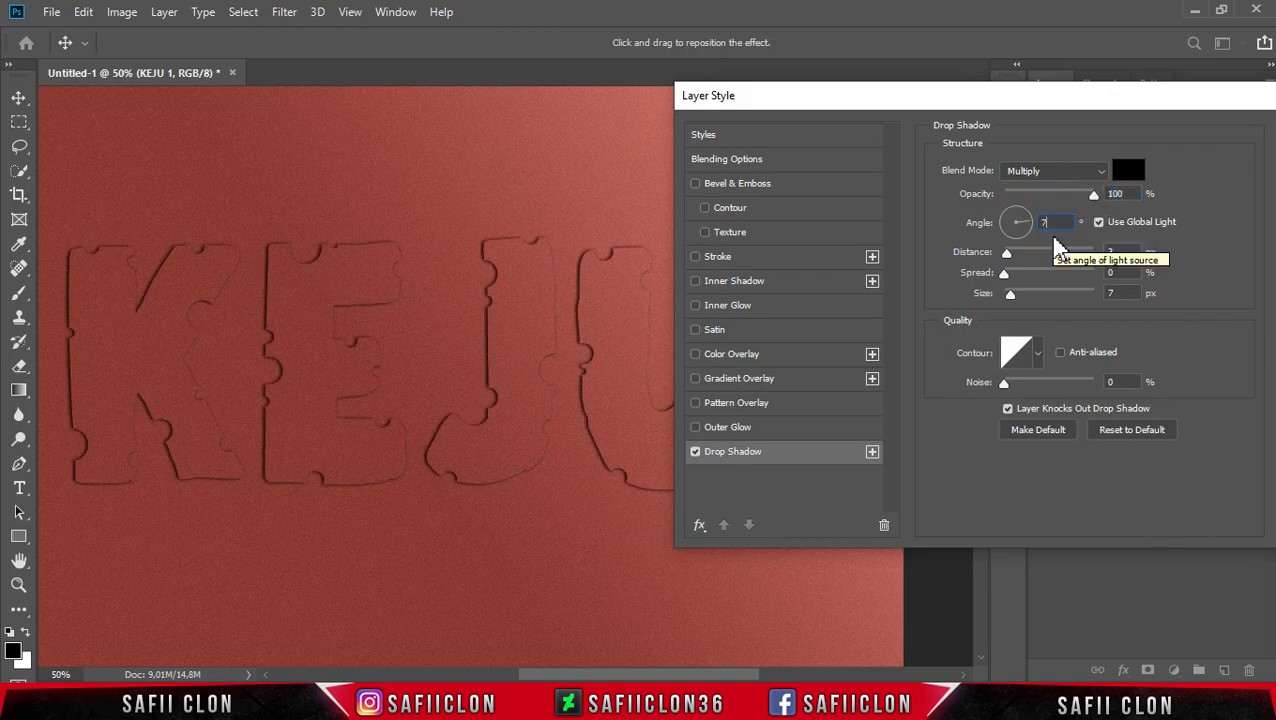
pyautogui.moveTo(1007, 253); pyautogui.dragTo(1034, 300)
pyautogui.moveTo(1108, 97); pyautogui.dragTo(998, 143)
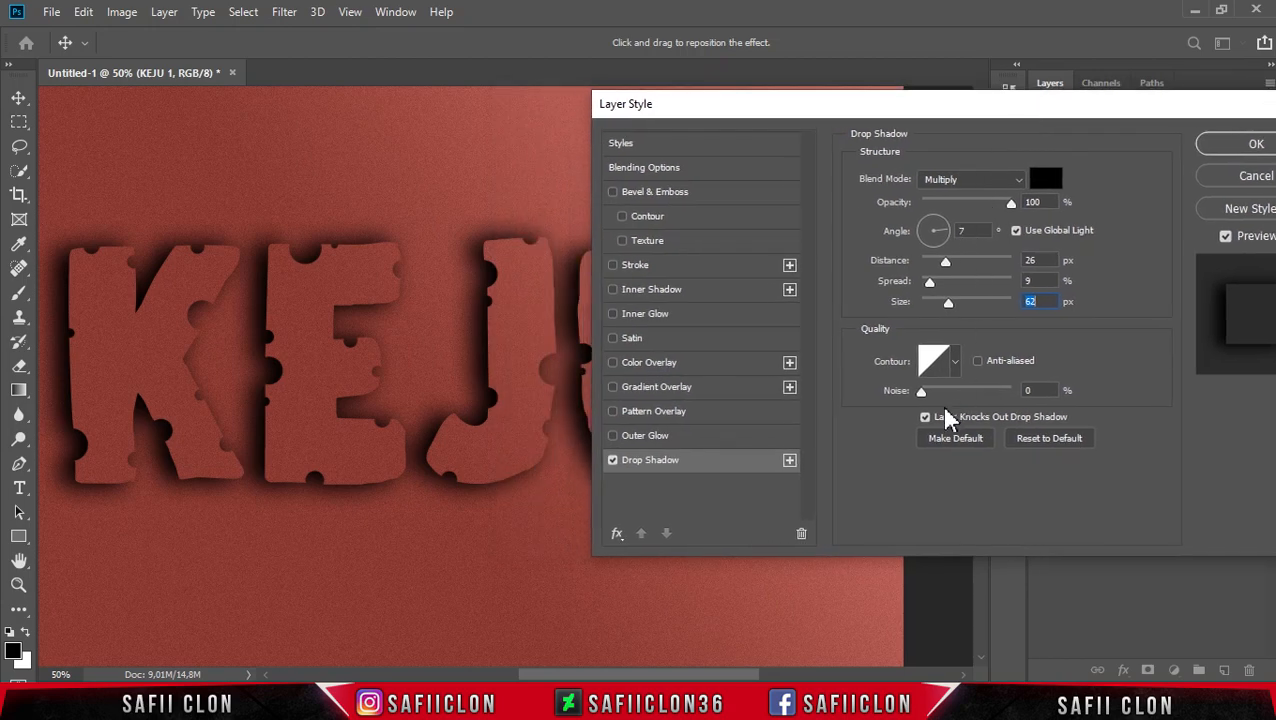
# - Set the drop shadow's noise to 5% and apply the layer style
pyautogui.moveTo(922, 391); pyautogui.dragTo(926, 393)
pyautogui.moveTo(928, 394); pyautogui.dragTo(926, 395)
pyautogui.moveTo(1096, 107); pyautogui.dragTo(988, 108)
pyautogui.click(1130, 146)
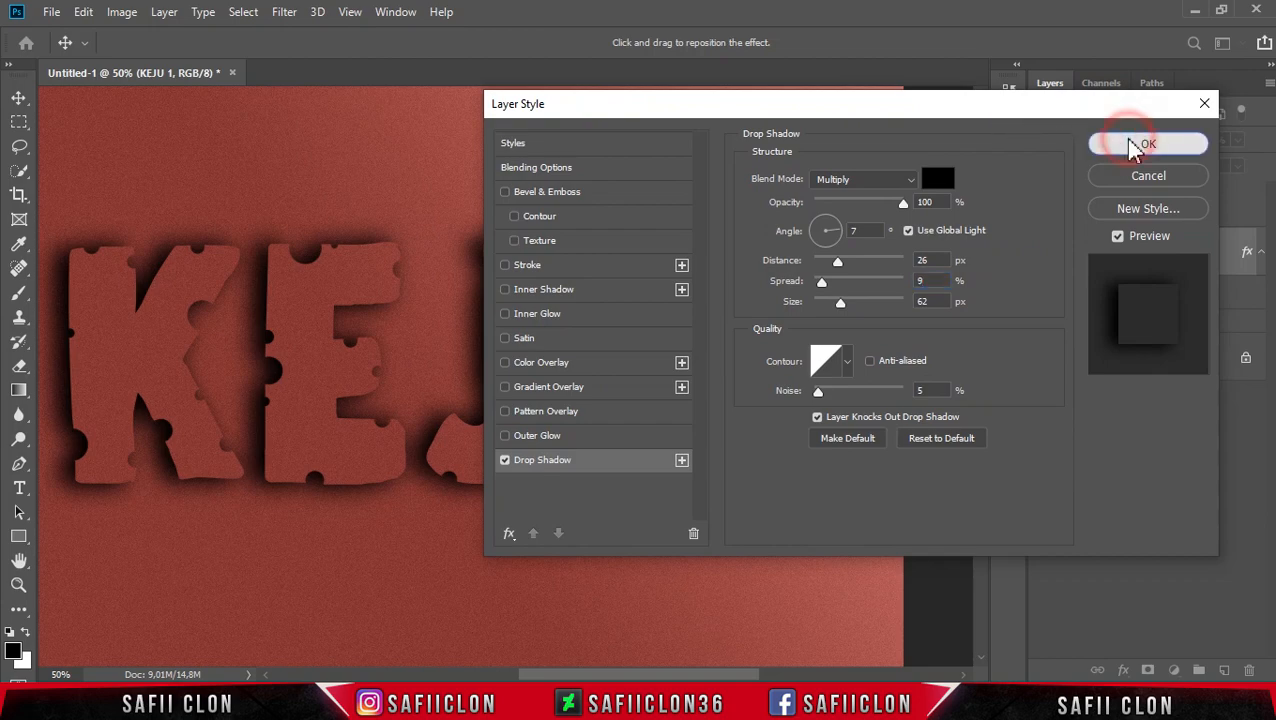
# - Lower the KEJU 1 layer's opacity to 57%
pyautogui.click(1168, 248)
pyautogui.click(1238, 141)
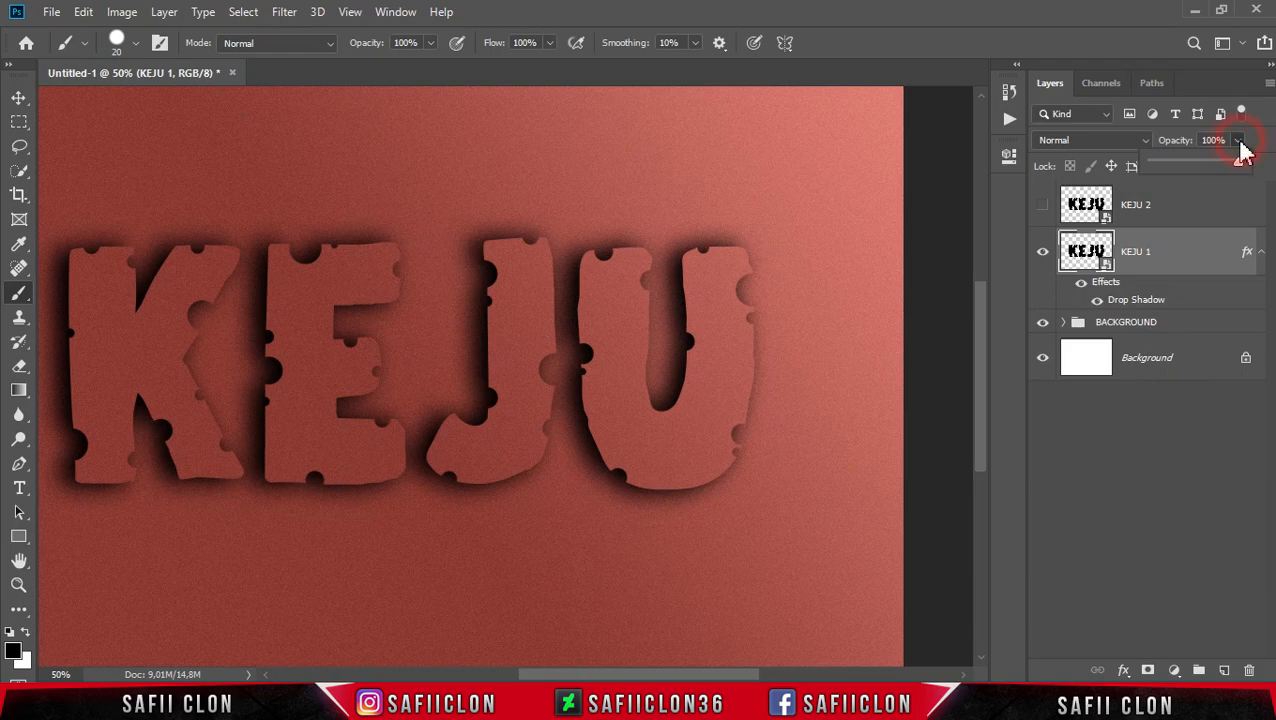
pyautogui.moveTo(1239, 162); pyautogui.dragTo(1208, 162)
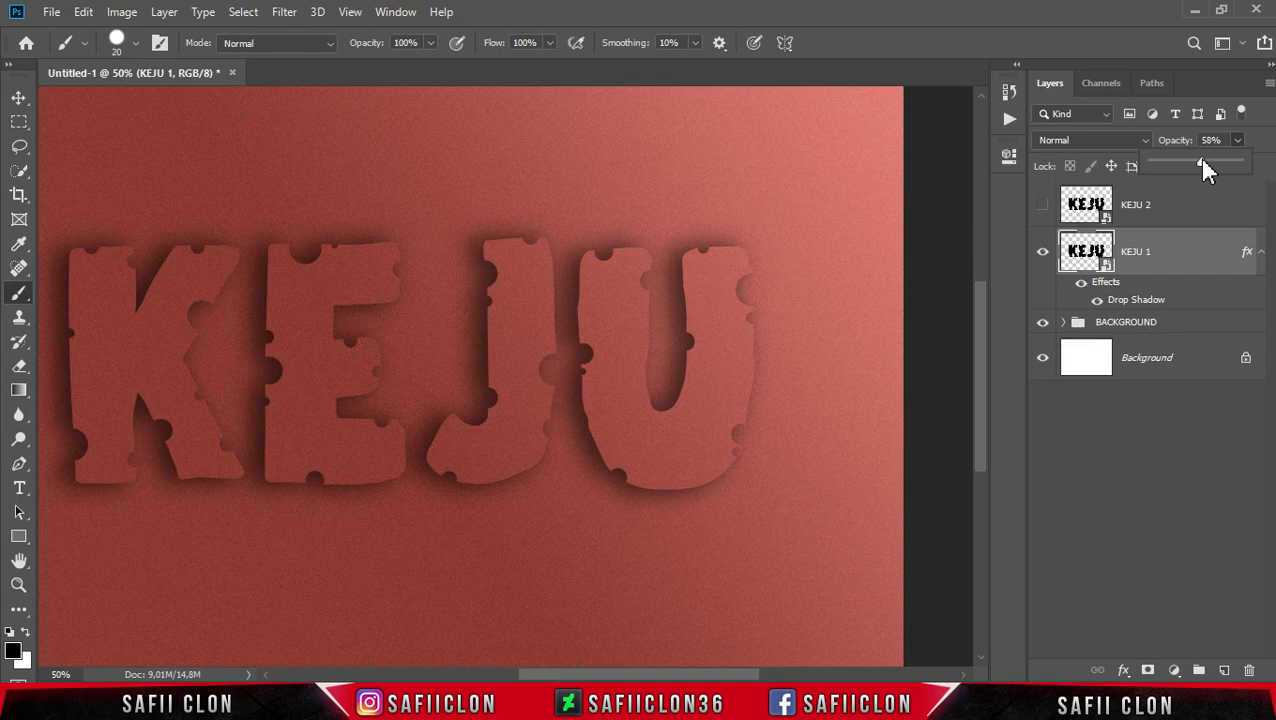
pyautogui.moveTo(1202, 160); pyautogui.dragTo(1201, 160)
pyautogui.click(1241, 141)
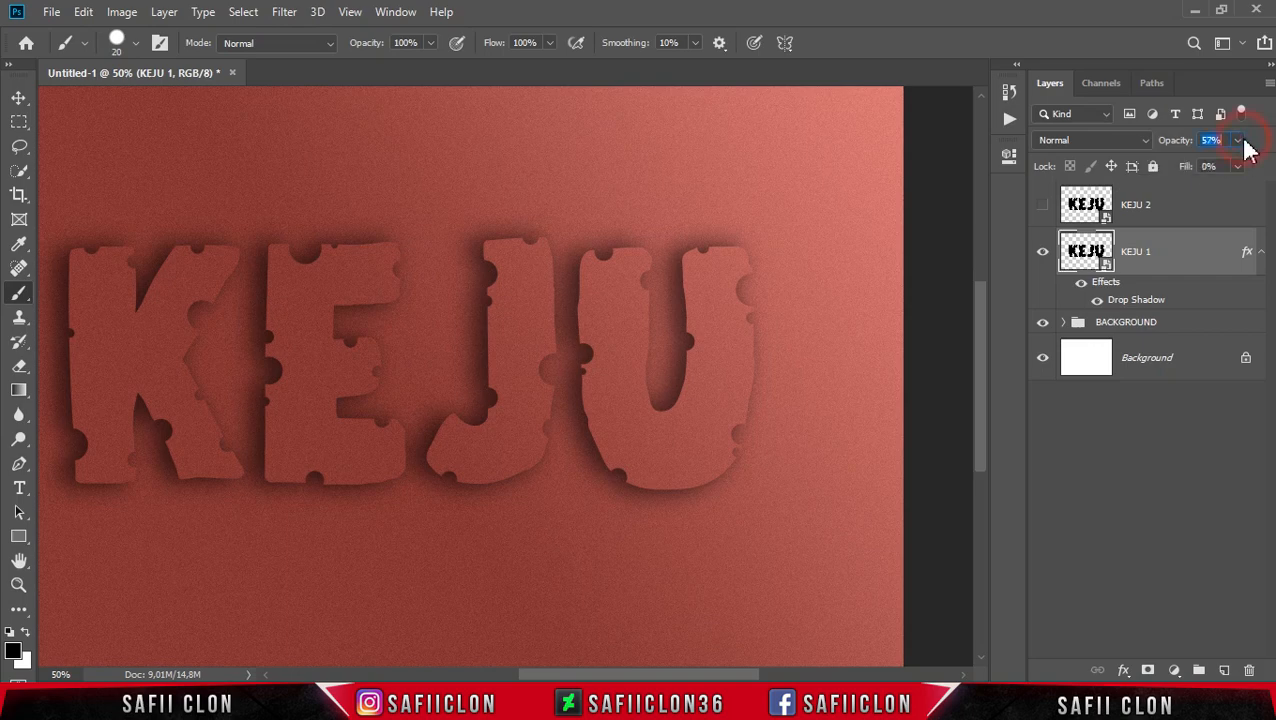
# - Group the KEJU 1 layer into a new group named SHADOW
pyautogui.rightClick(1190, 255)
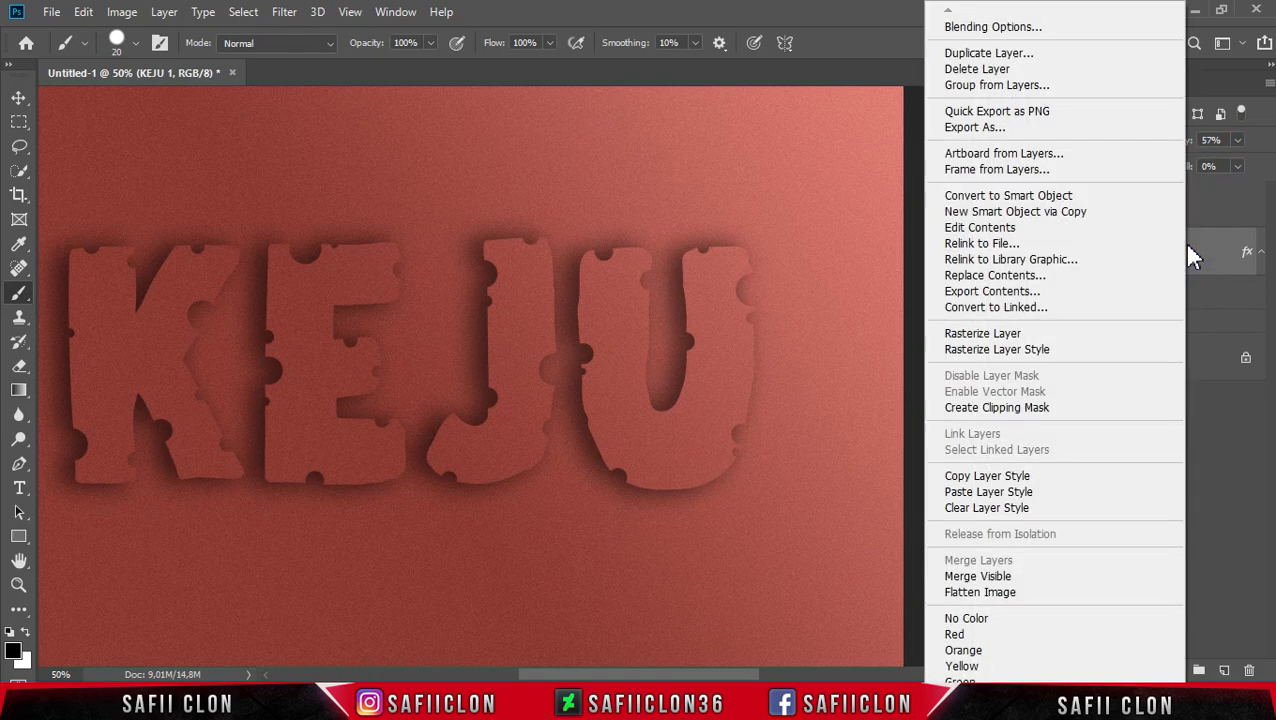
pyautogui.click(990, 86)
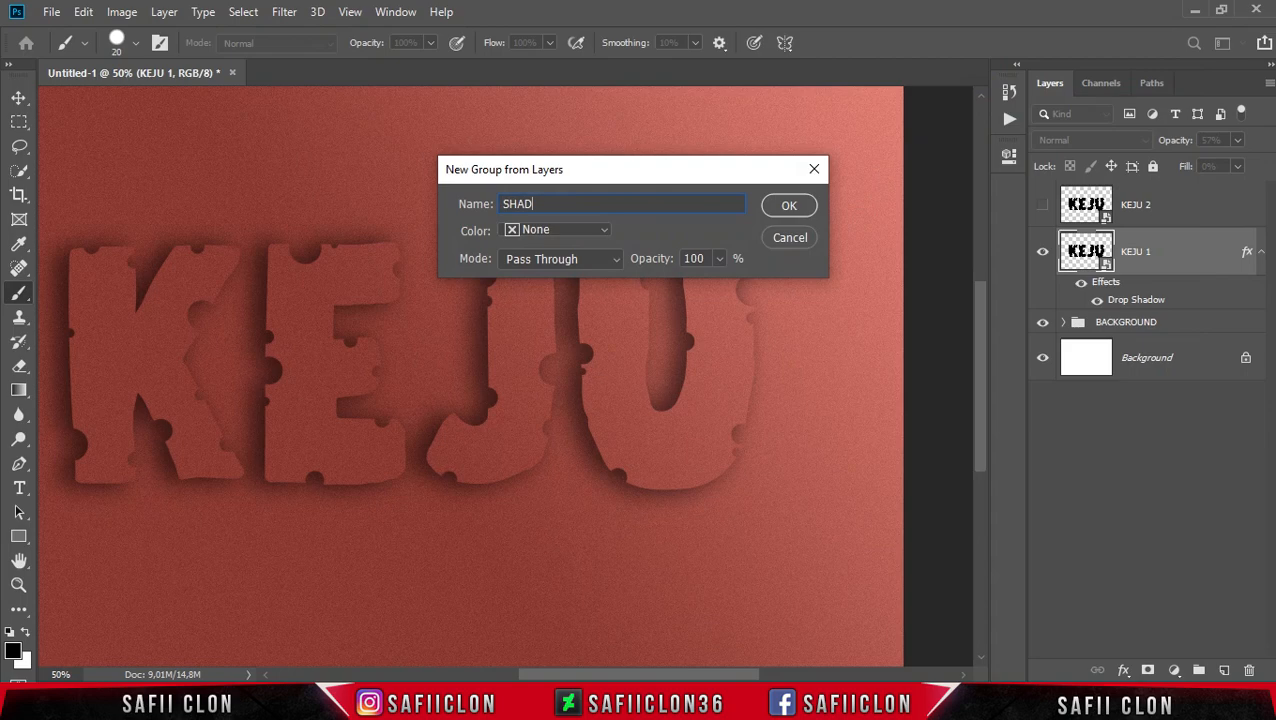
pyautogui.click(798, 210)
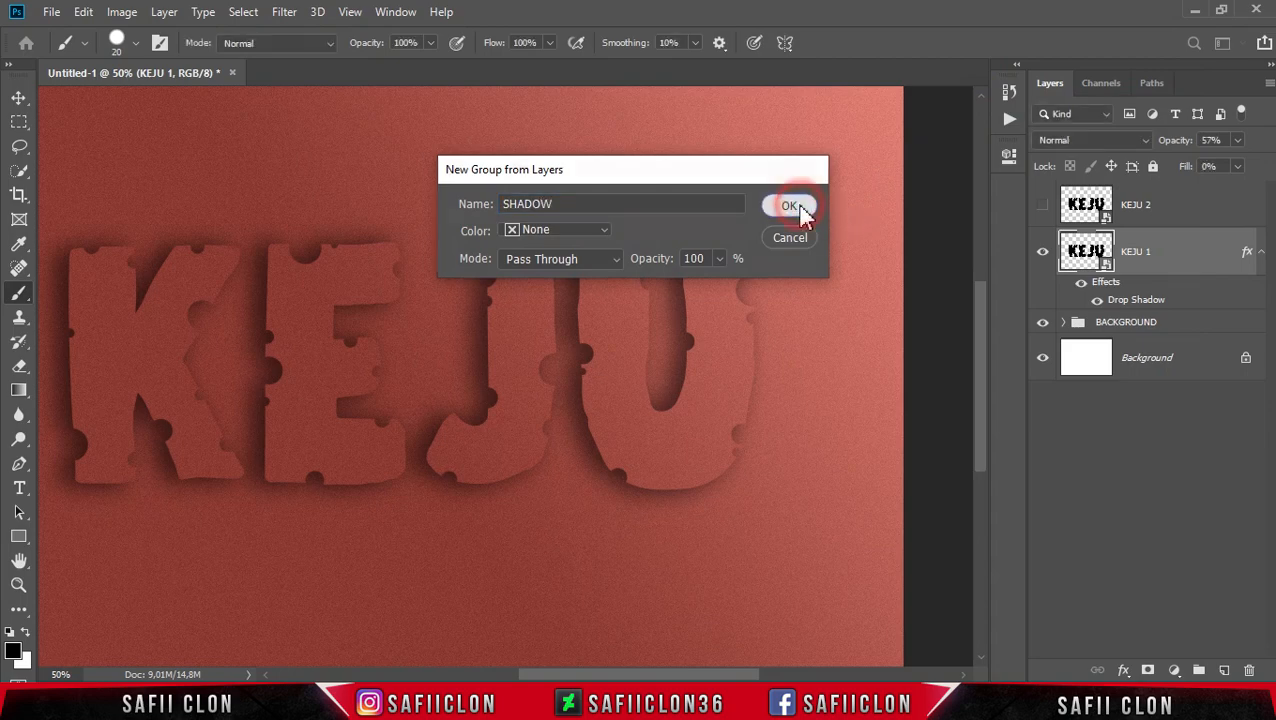
pyautogui.click(1066, 240)
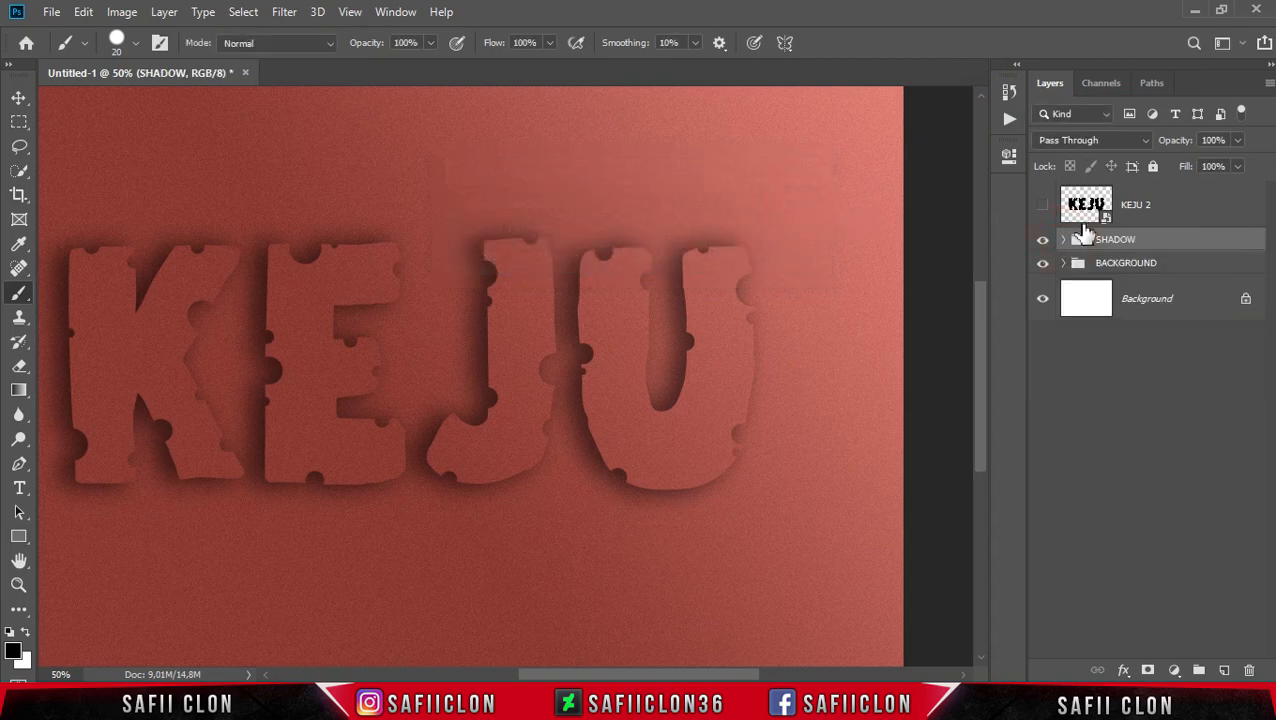
# - Make the KEJU 2 layer visible and open its blending options
pyautogui.click(1189, 214)
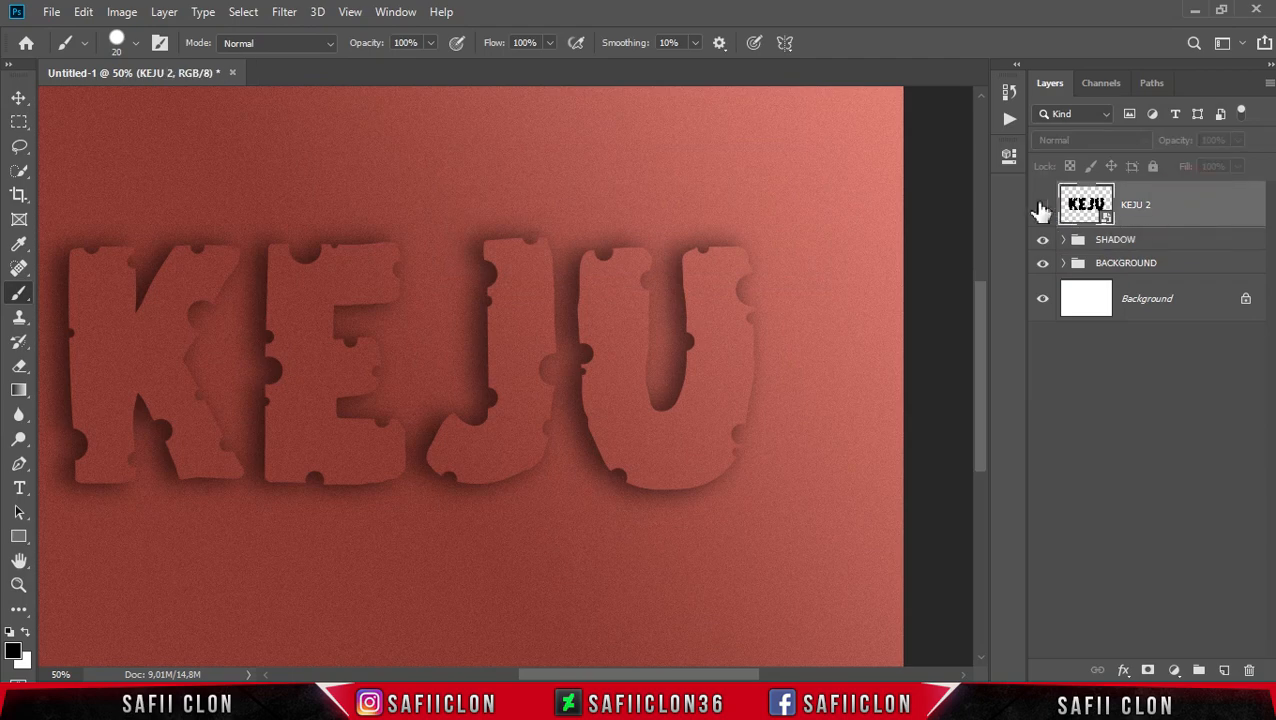
pyautogui.click(1041, 205)
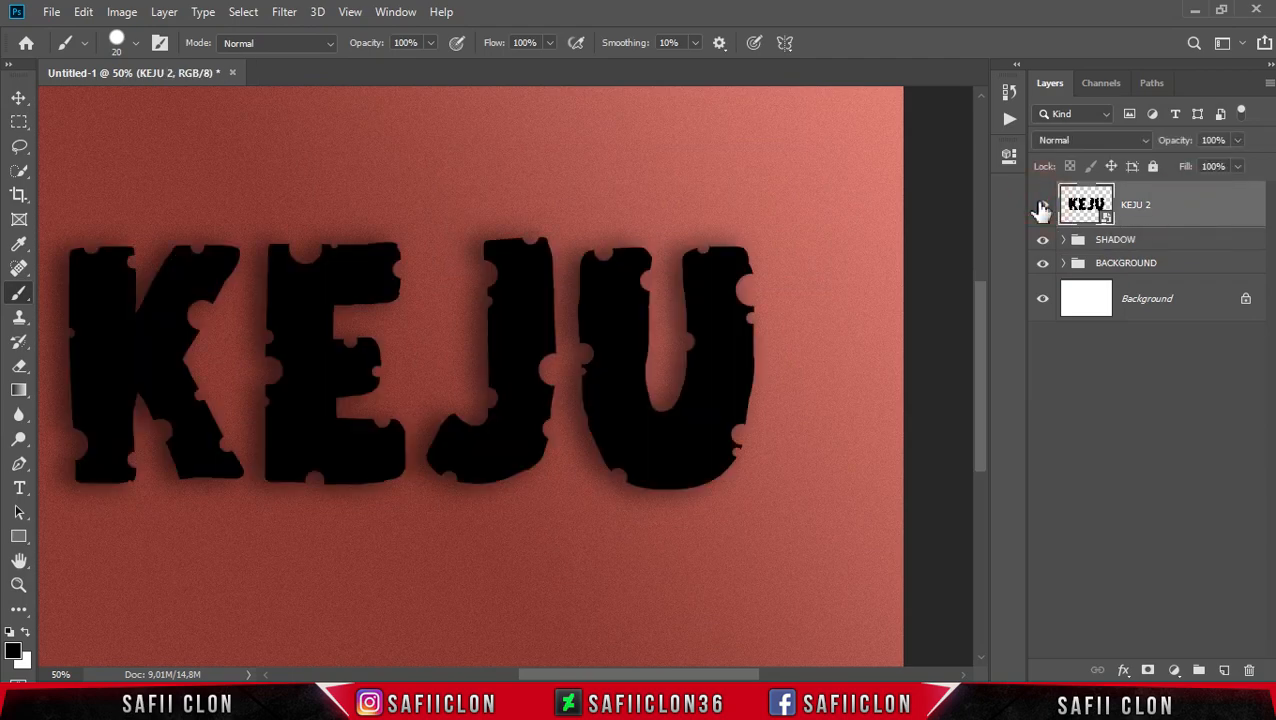
pyautogui.click(1183, 215)
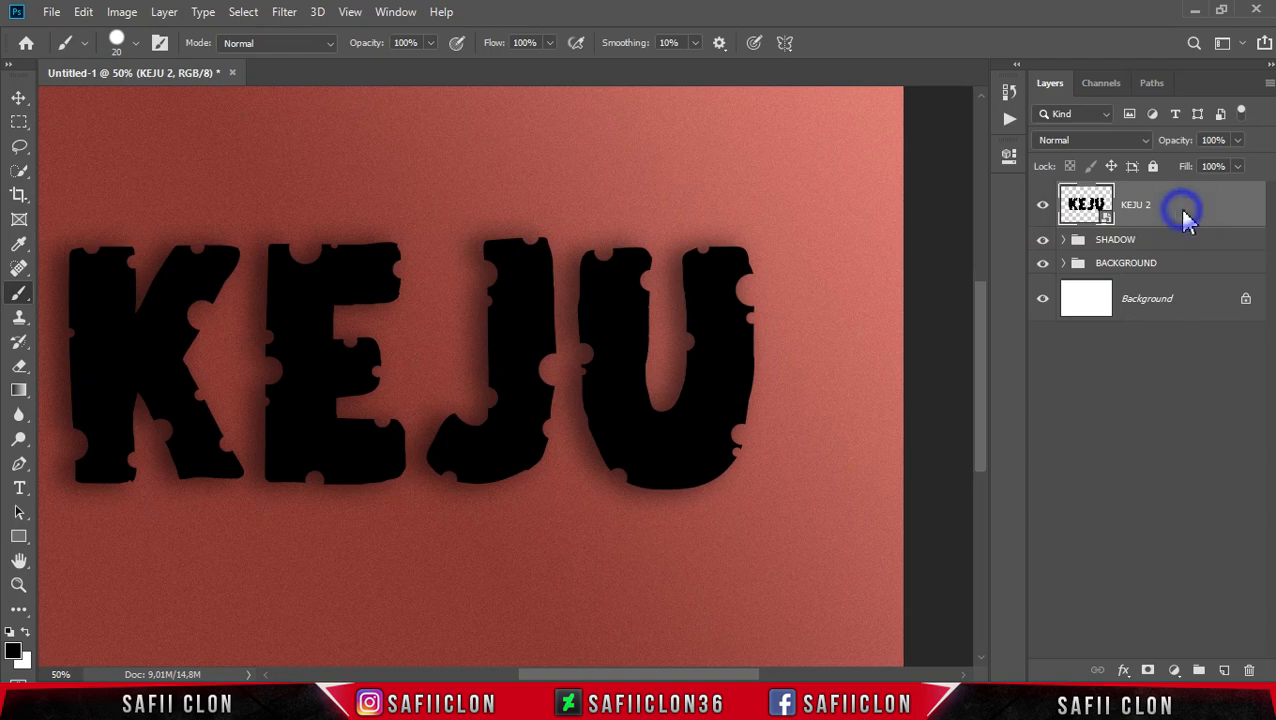
pyautogui.rightClick(1183, 215)
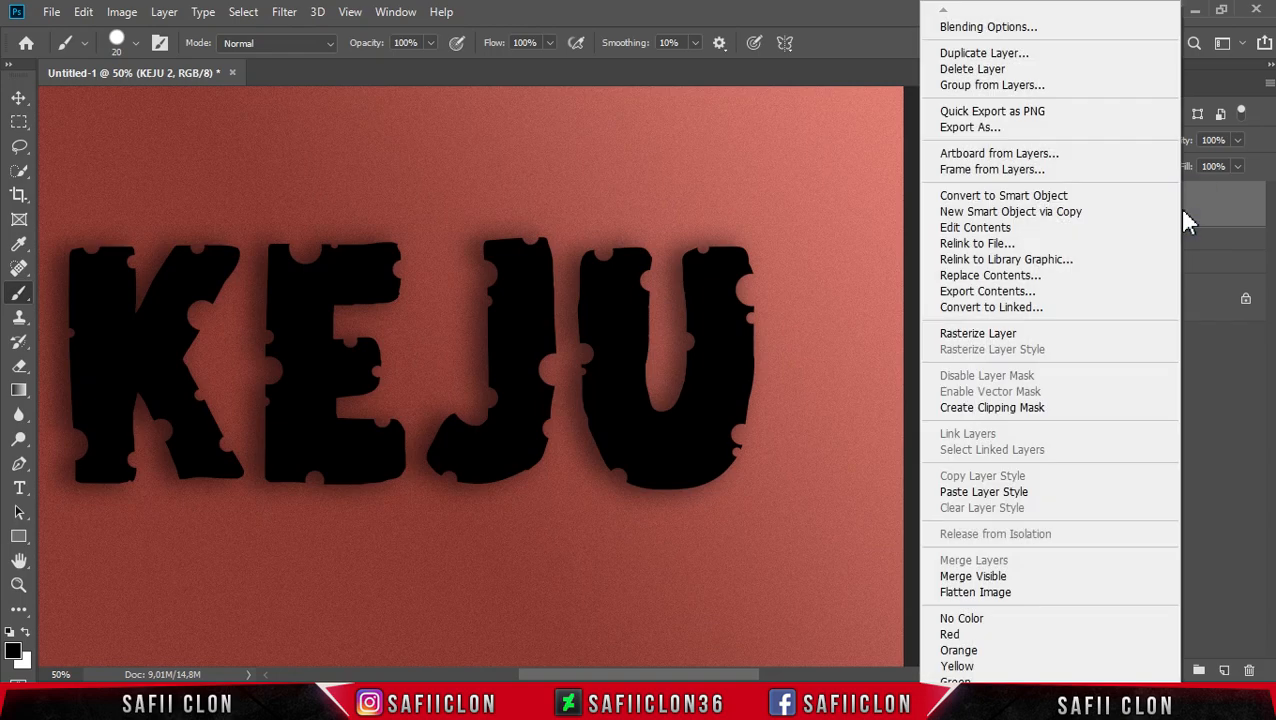
pyautogui.click(977, 28)
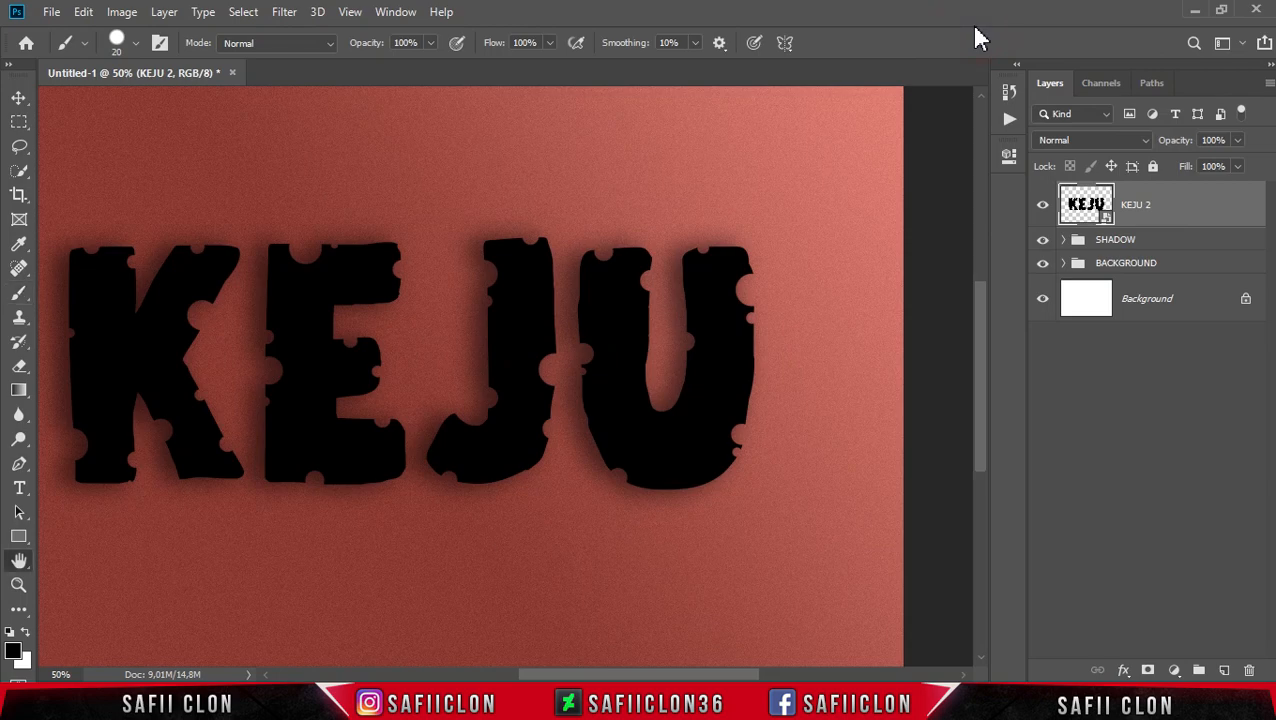
pyautogui.moveTo(596, 106); pyautogui.dragTo(737, 112)
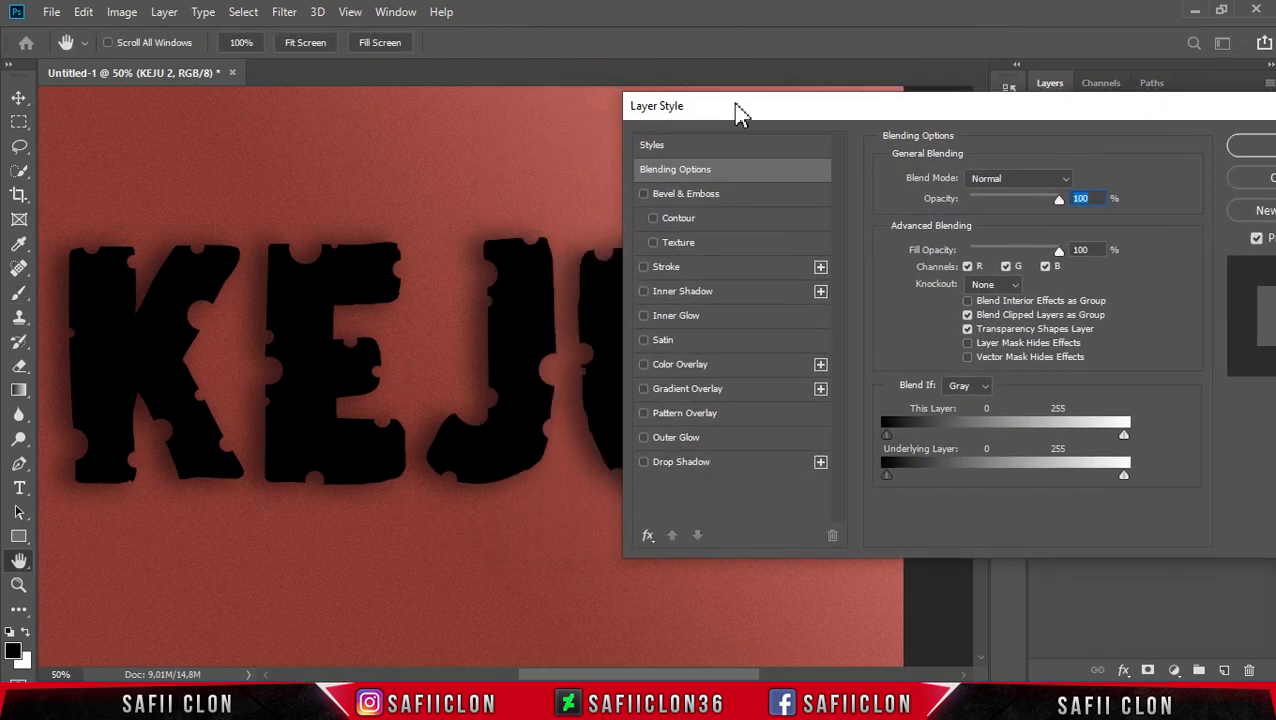
# - Add Bevel & Emboss to KEJU 2 with Inner Bevel style, Smooth technique, 823% depth, Up direction and 3 px size
pyautogui.click(712, 200)
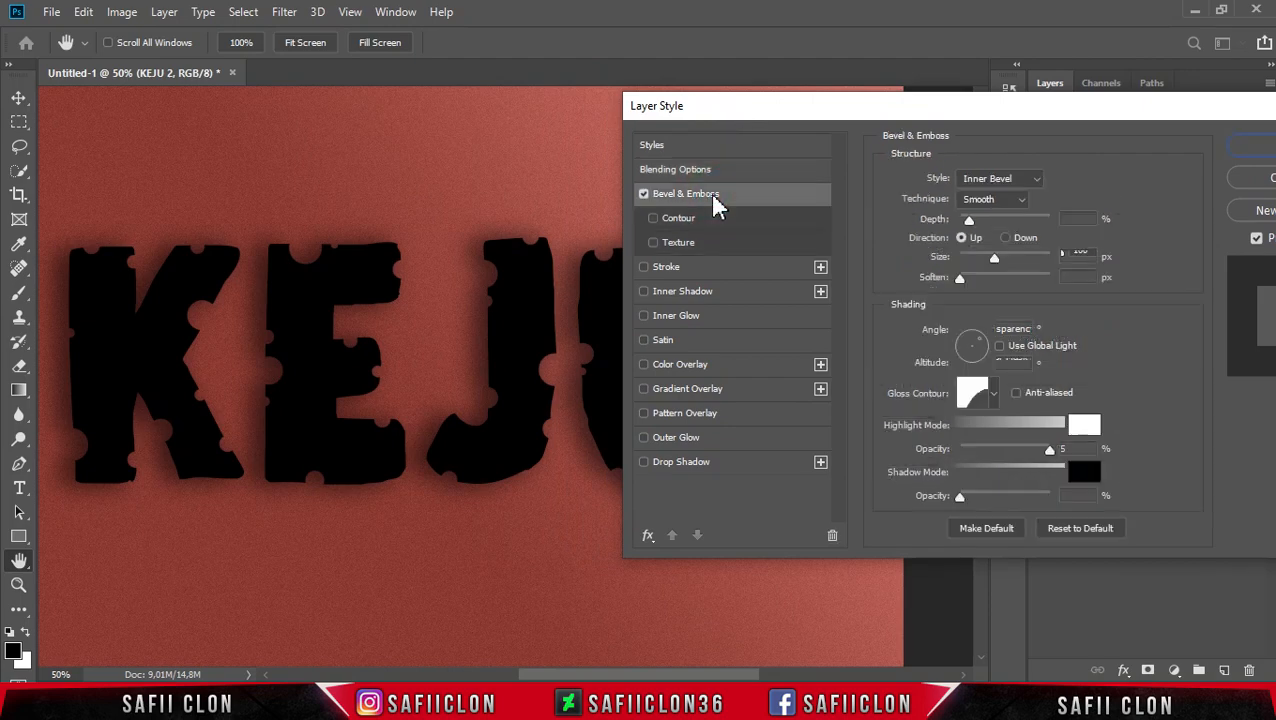
pyautogui.click(1020, 180)
pyautogui.click(1004, 210)
pyautogui.click(993, 200)
pyautogui.click(985, 214)
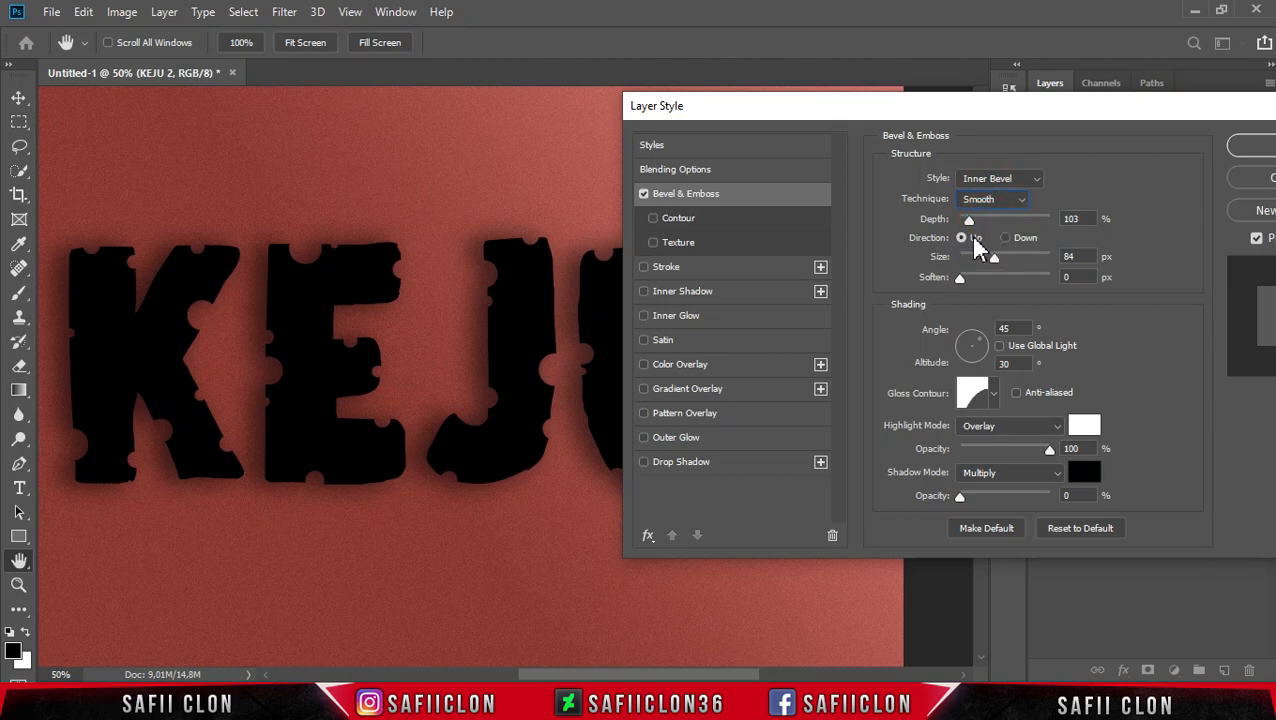
pyautogui.moveTo(968, 220); pyautogui.dragTo(1034, 216)
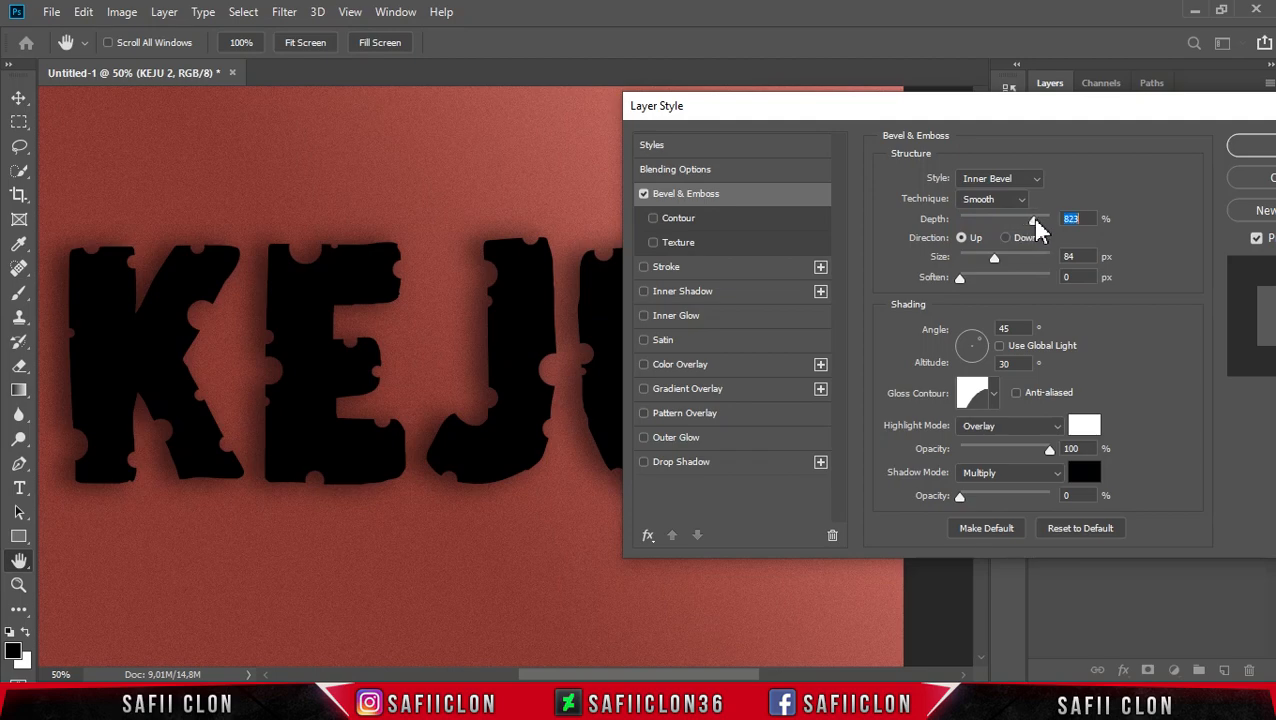
pyautogui.click(961, 240)
pyautogui.moveTo(1000, 268); pyautogui.dragTo(968, 262)
# - Set the bevel shading to a 7° angle and 30° altitude with the straight diagonal Linear gloss contour
pyautogui.doubleClick(1008, 329)
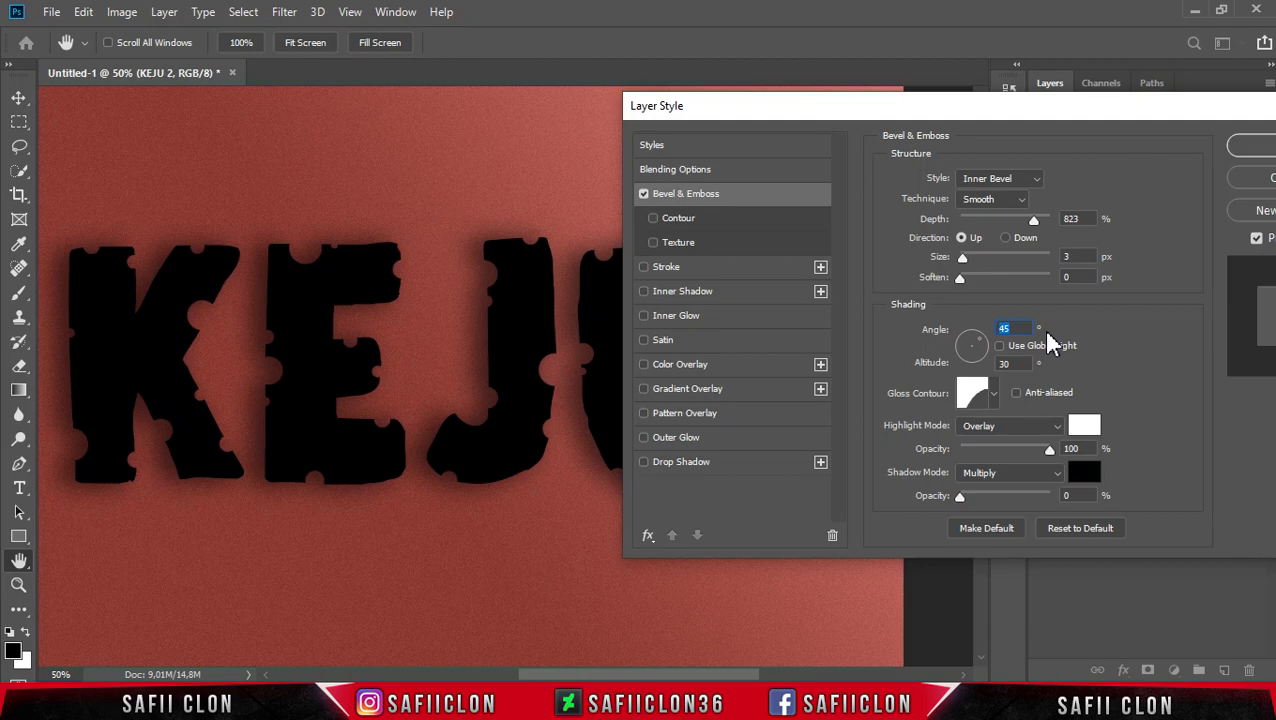
pyautogui.write('7')
pyautogui.doubleClick(1014, 366)
pyautogui.moveTo(1017, 367); pyautogui.dragTo(979, 371)
pyautogui.write('30')
pyautogui.click(997, 397)
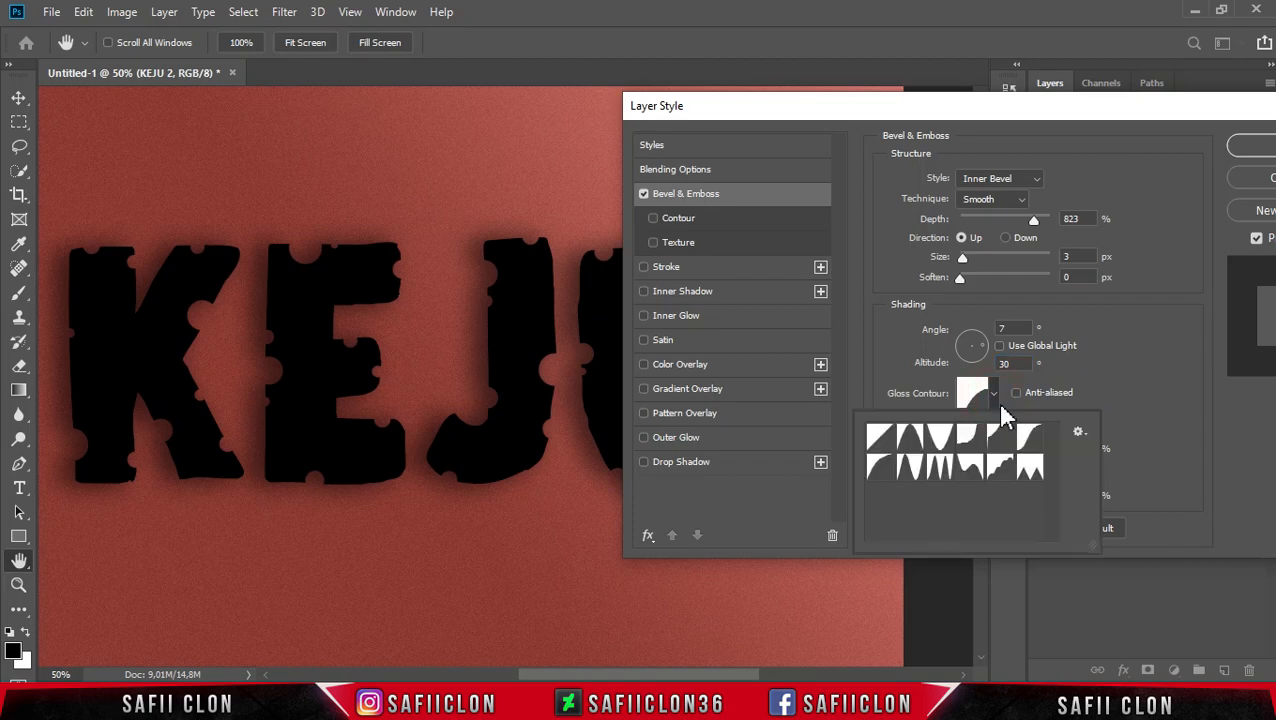
pyautogui.click(877, 440)
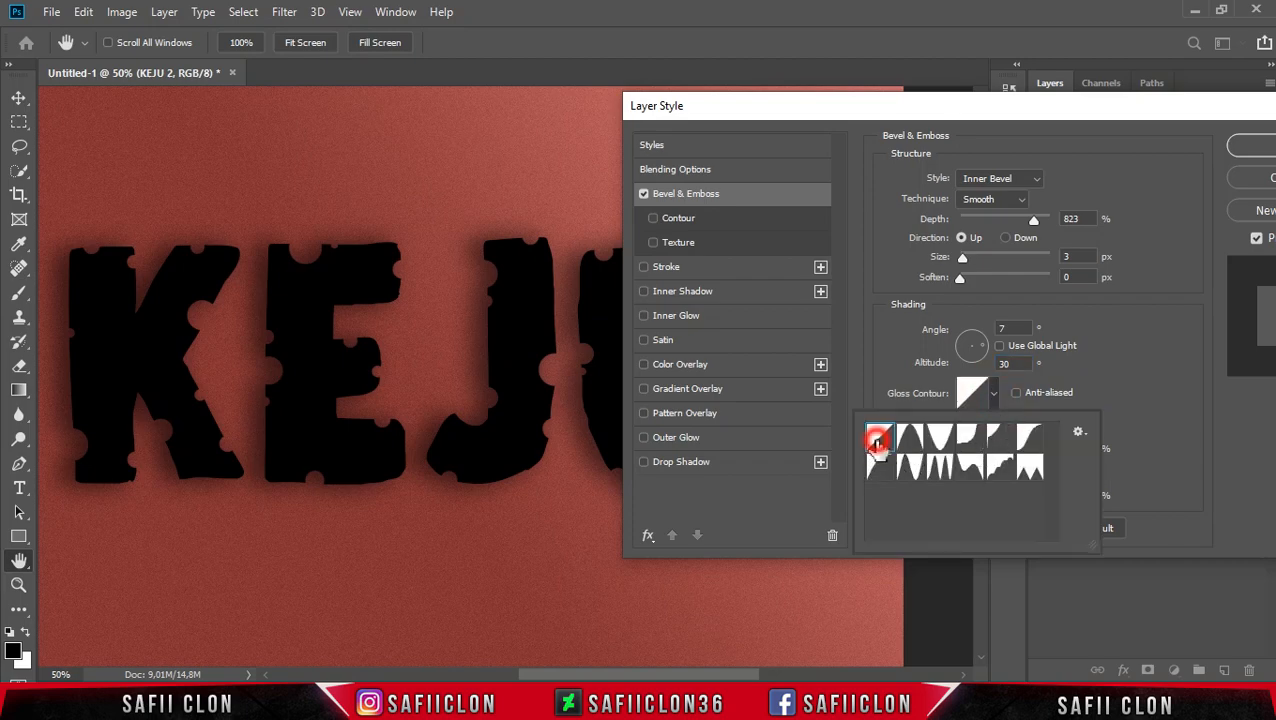
pyautogui.click(993, 395)
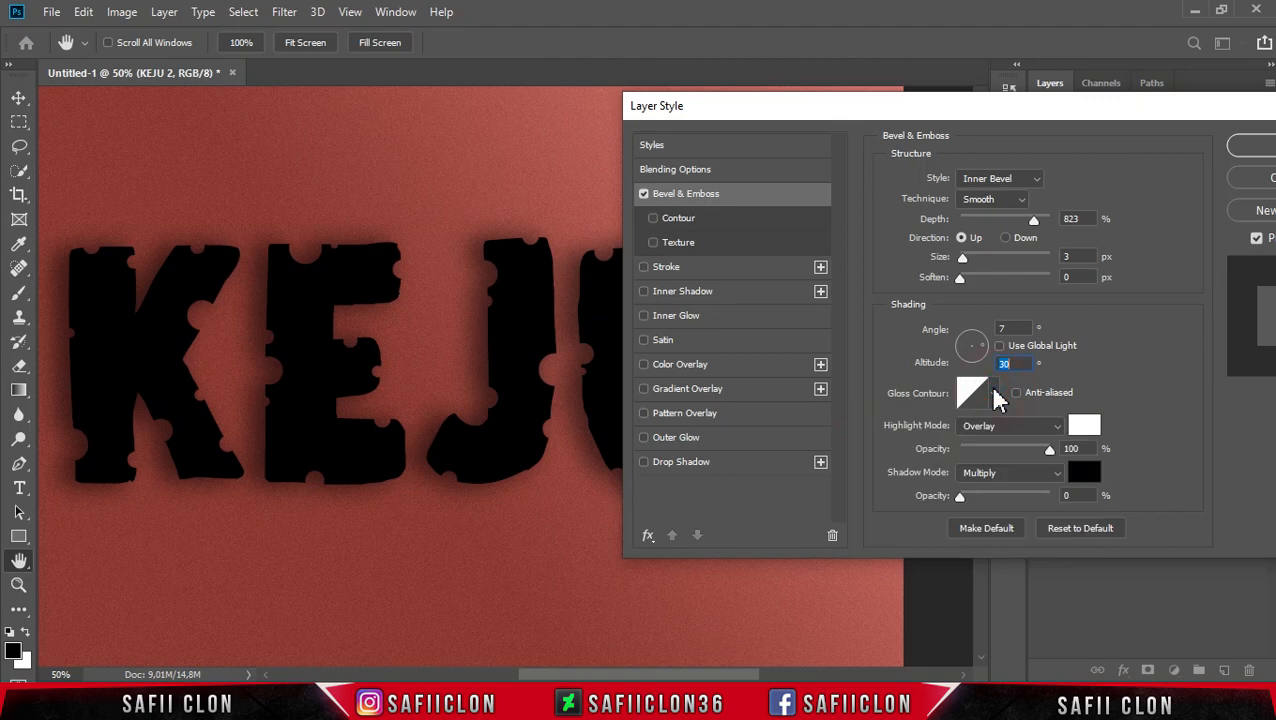
# - Use Overlay as the bevel's highlight mode and set the highlight color to fcf4c7
pyautogui.click(1028, 428)
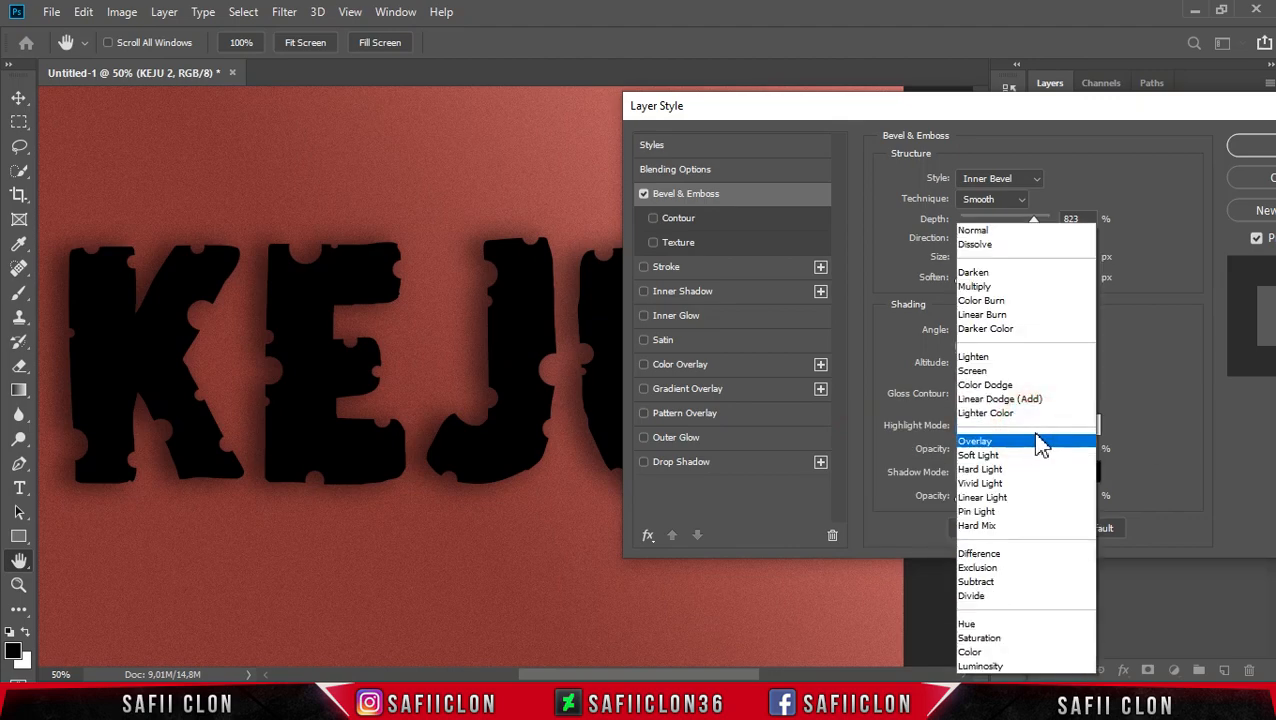
pyautogui.click(998, 442)
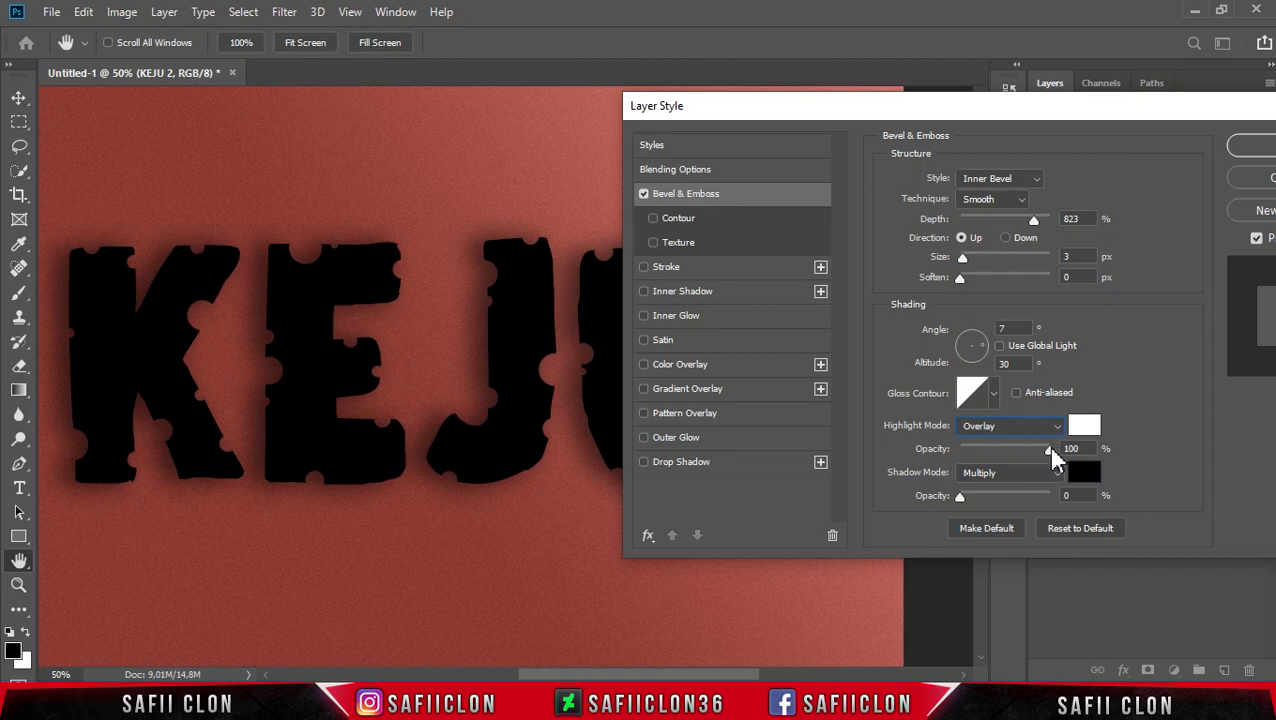
pyautogui.click(1085, 428)
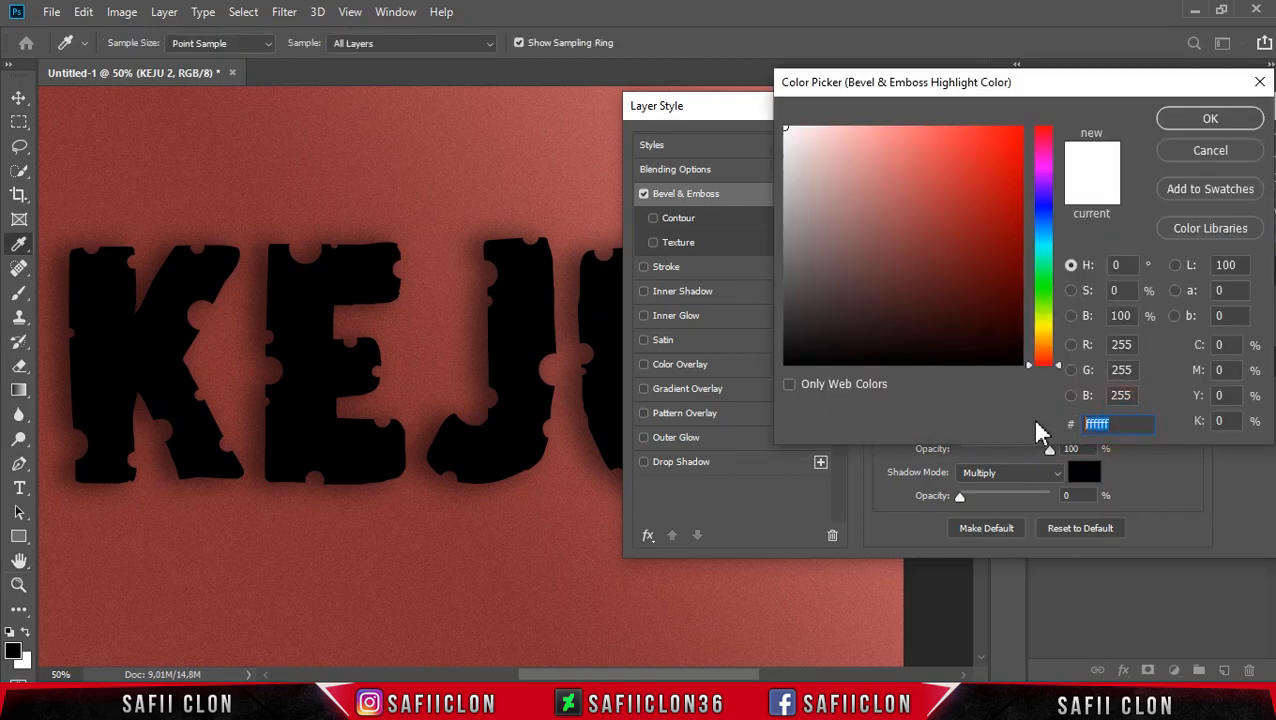
pyautogui.write('fc')
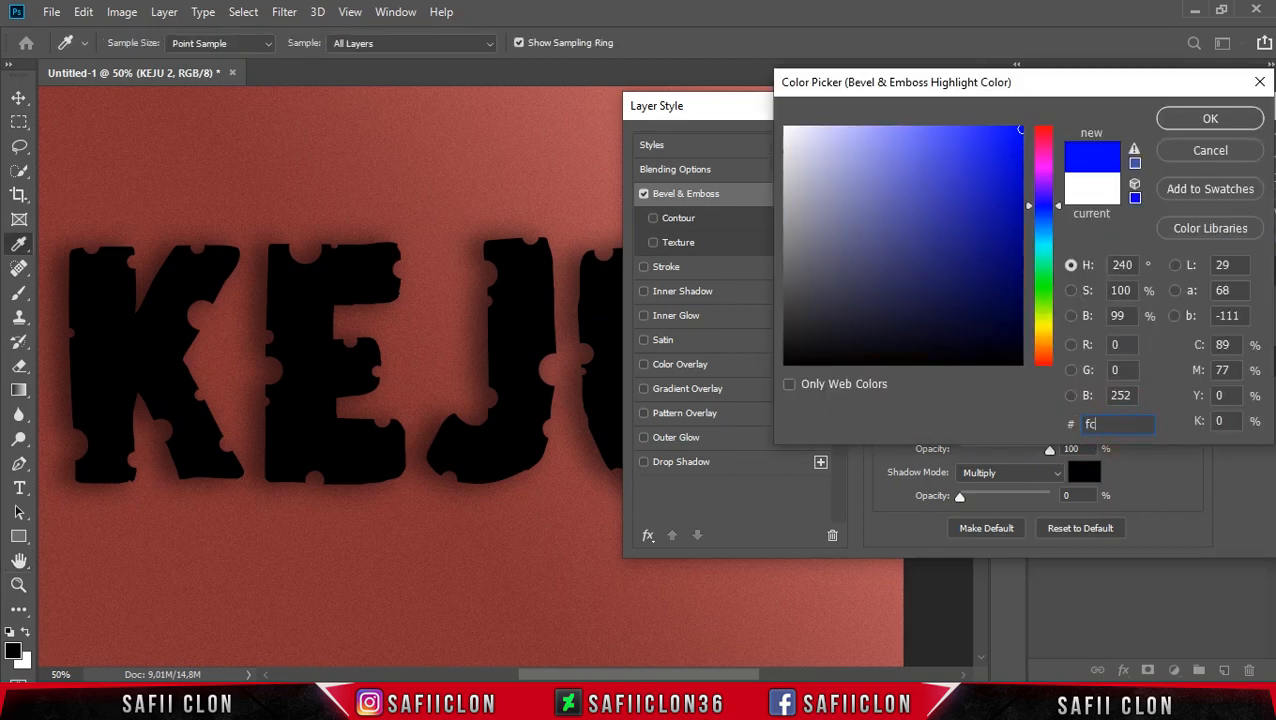
pyautogui.write('f4c7')
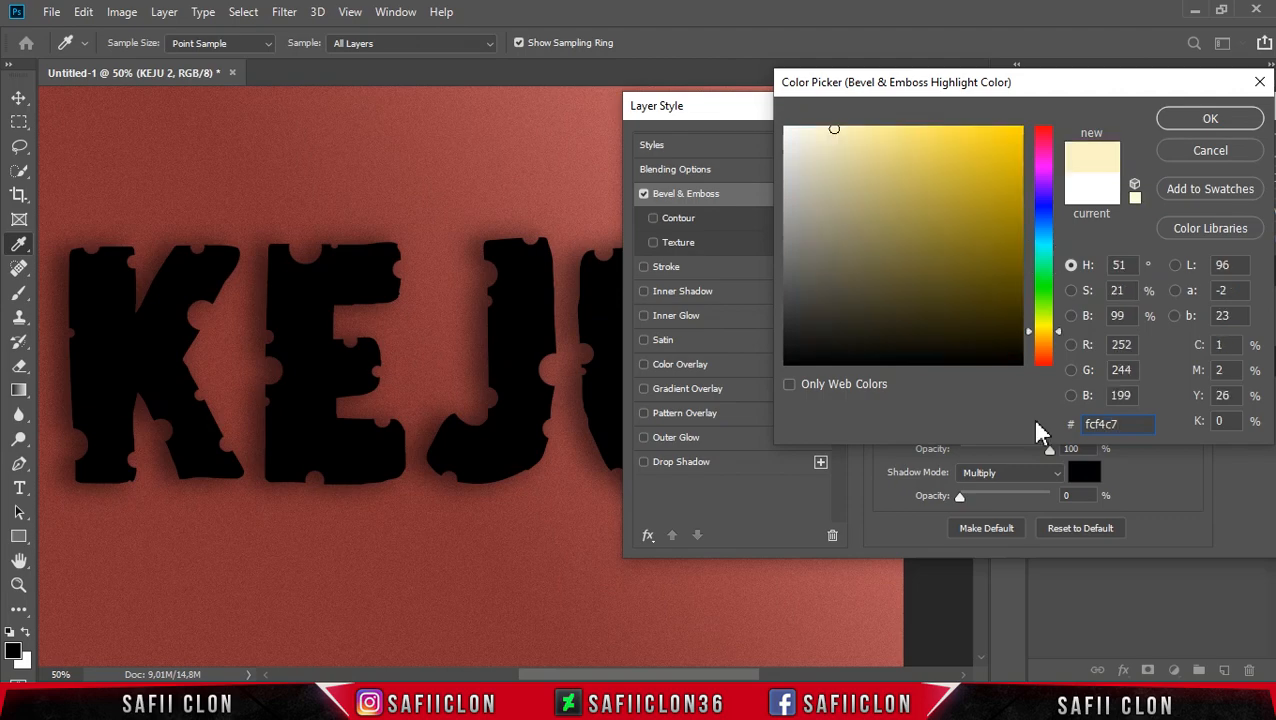
pyautogui.click(1200, 122)
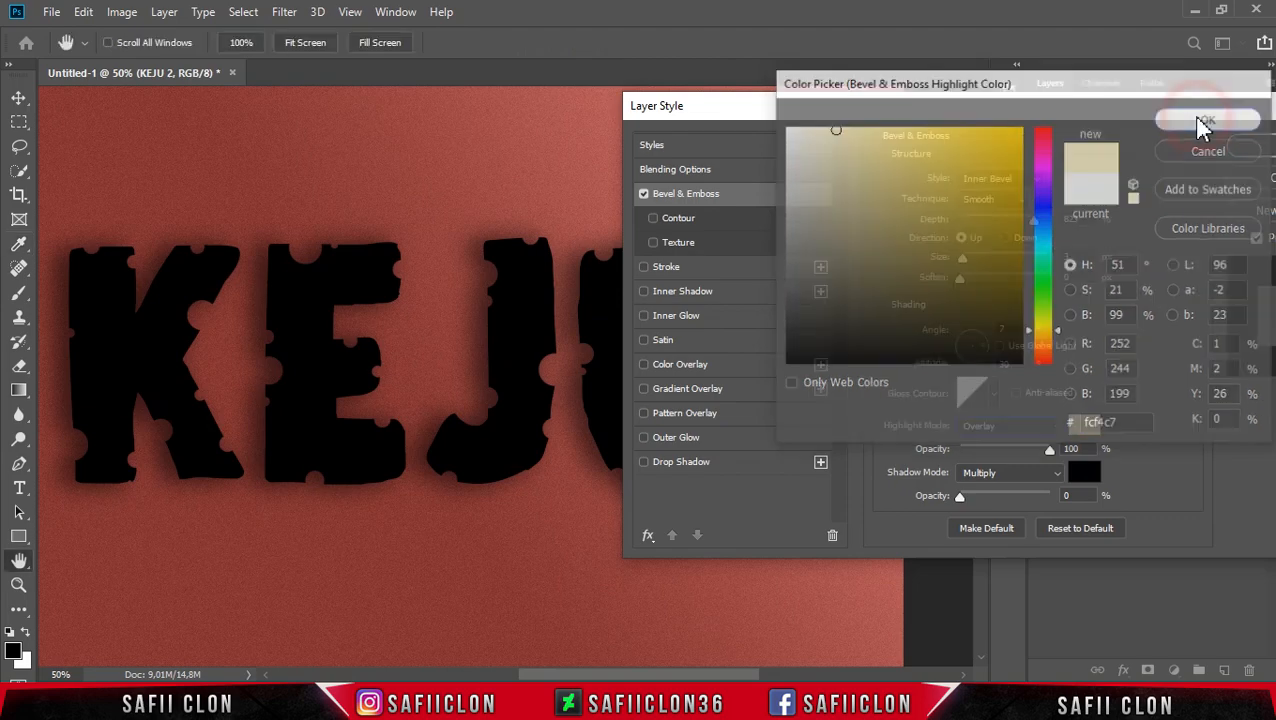
# - Set the bevel's shadow color to 9f8354
pyautogui.click(1078, 485)
pyautogui.doubleClick(1135, 425)
pyautogui.write('9')
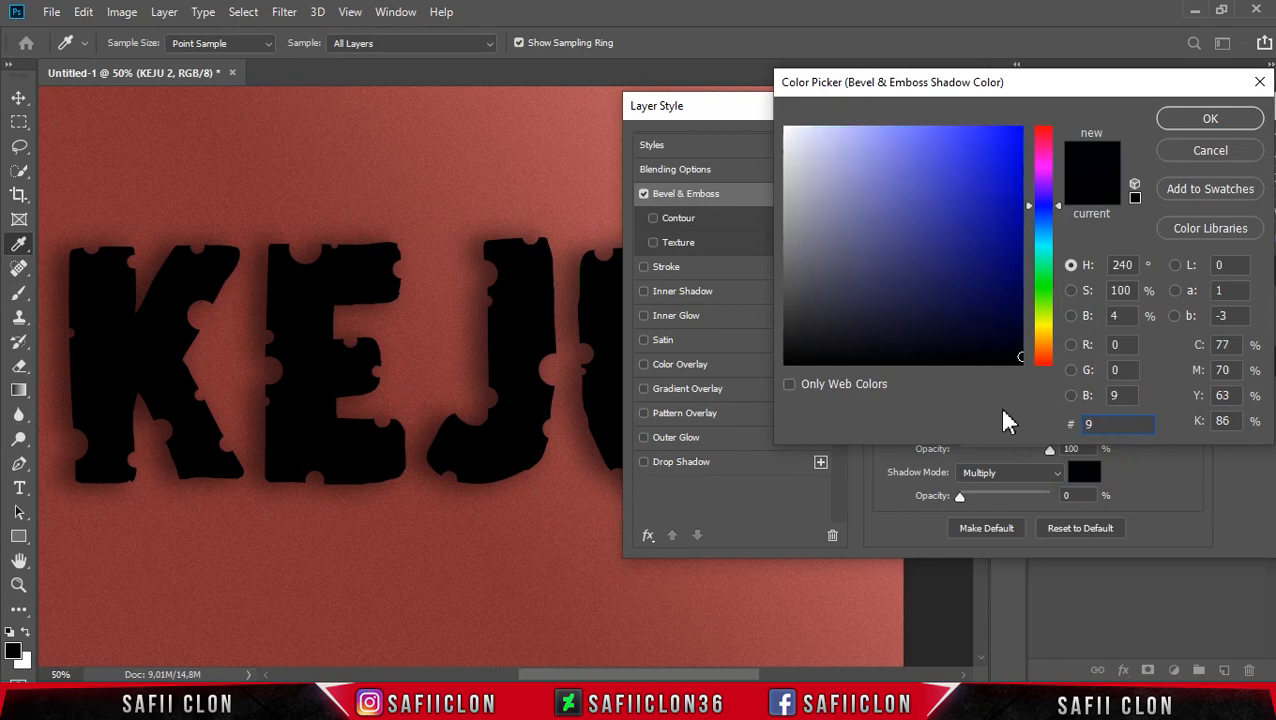
pyautogui.write('f8354')
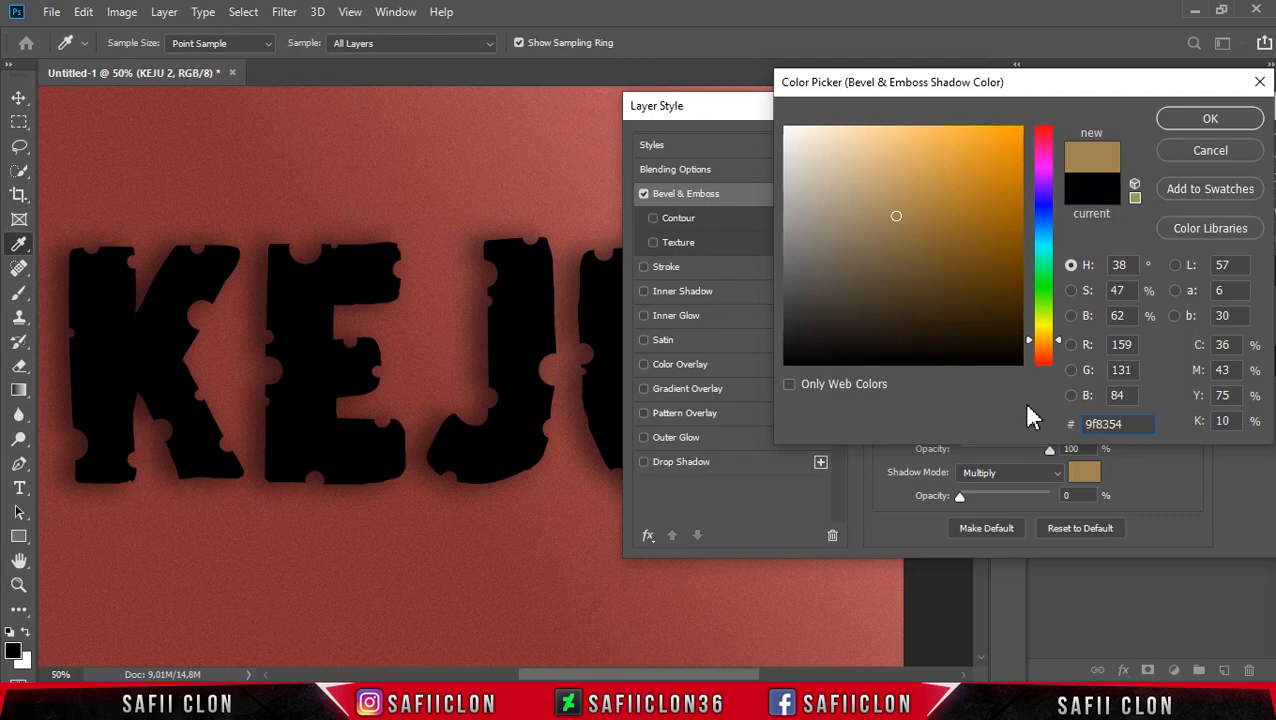
pyautogui.click(1190, 118)
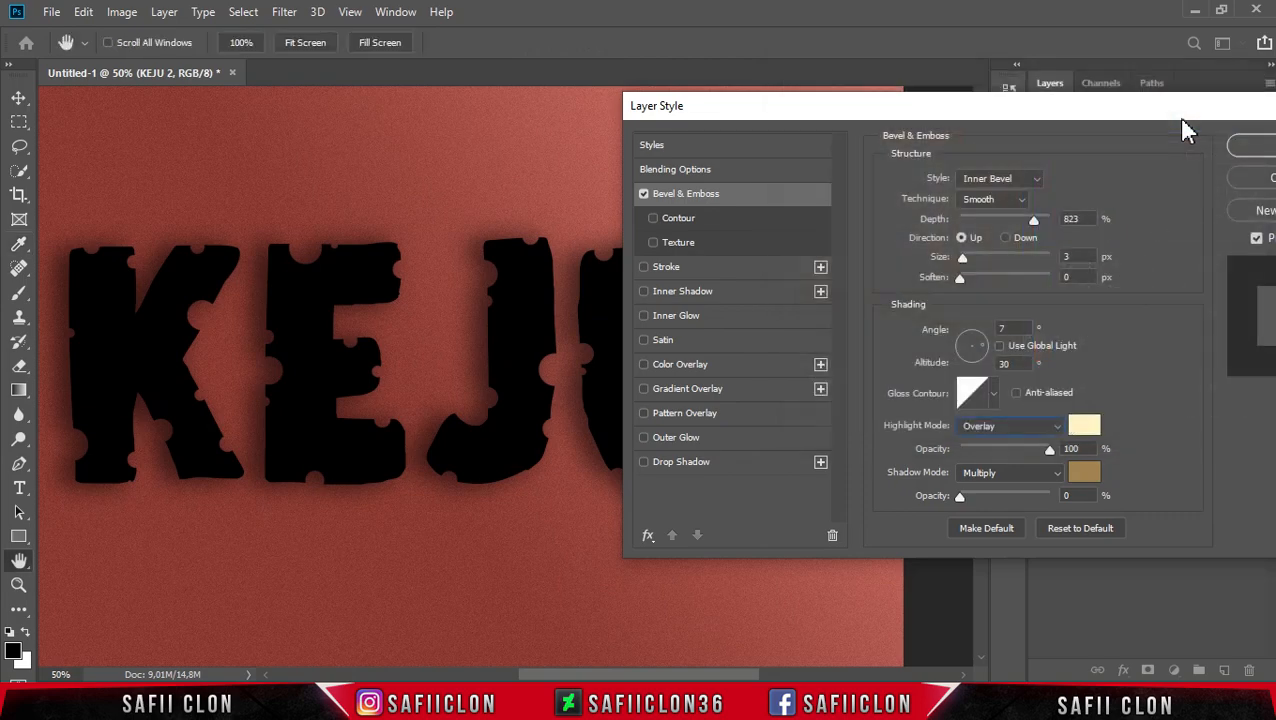
# - Use Multiply as the bevel's shadow mode, raise the shadow opacity and lower the highlight opacity
pyautogui.click(1030, 472)
pyautogui.click(975, 287)
pyautogui.moveTo(962, 497); pyautogui.dragTo(1001, 488)
pyautogui.moveTo(1047, 452); pyautogui.dragTo(1026, 449)
# - Add a Normal-mode color overlay in e2cca0 to KEJU 2 and apply the layer style
pyautogui.click(694, 370)
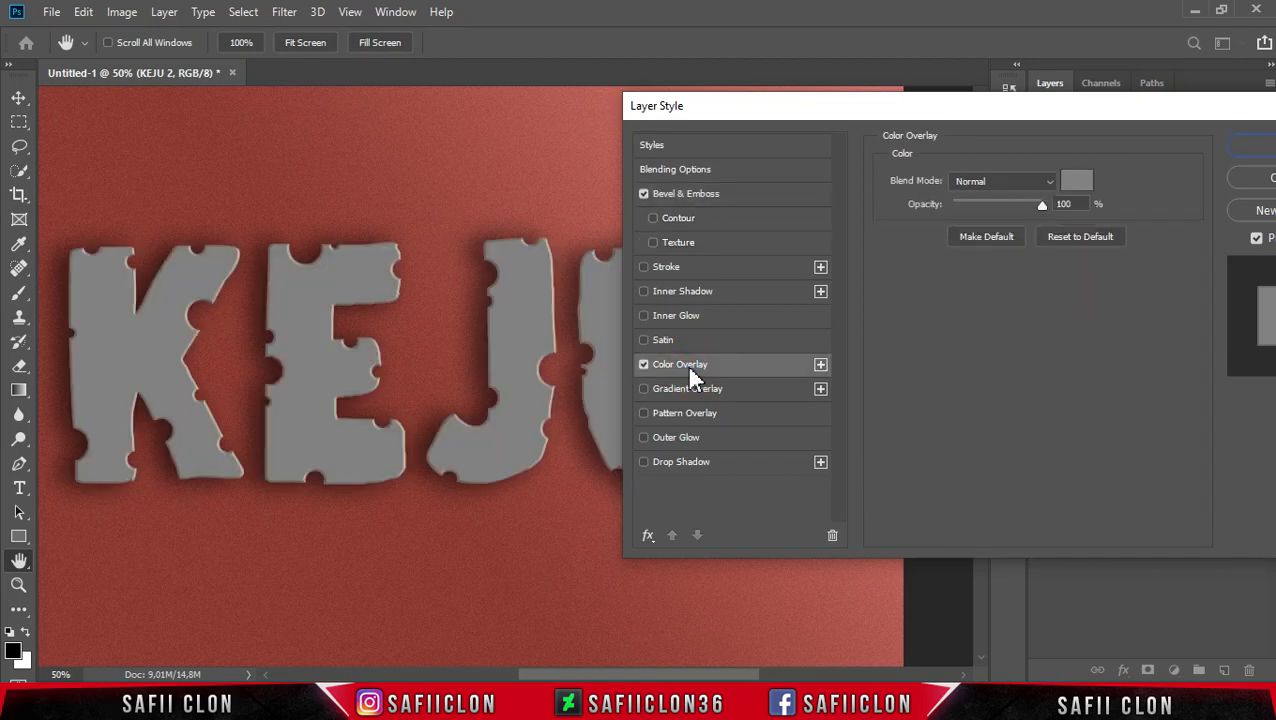
pyautogui.click(1003, 181)
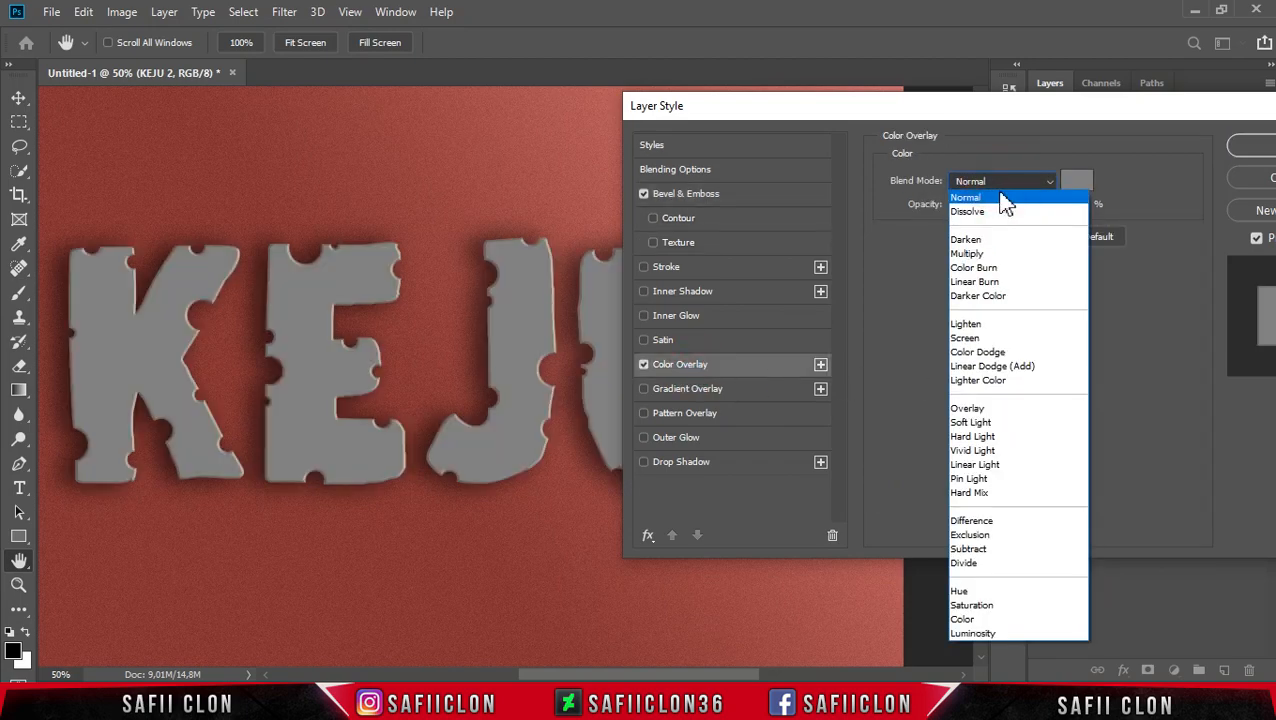
pyautogui.click(997, 199)
pyautogui.click(1077, 182)
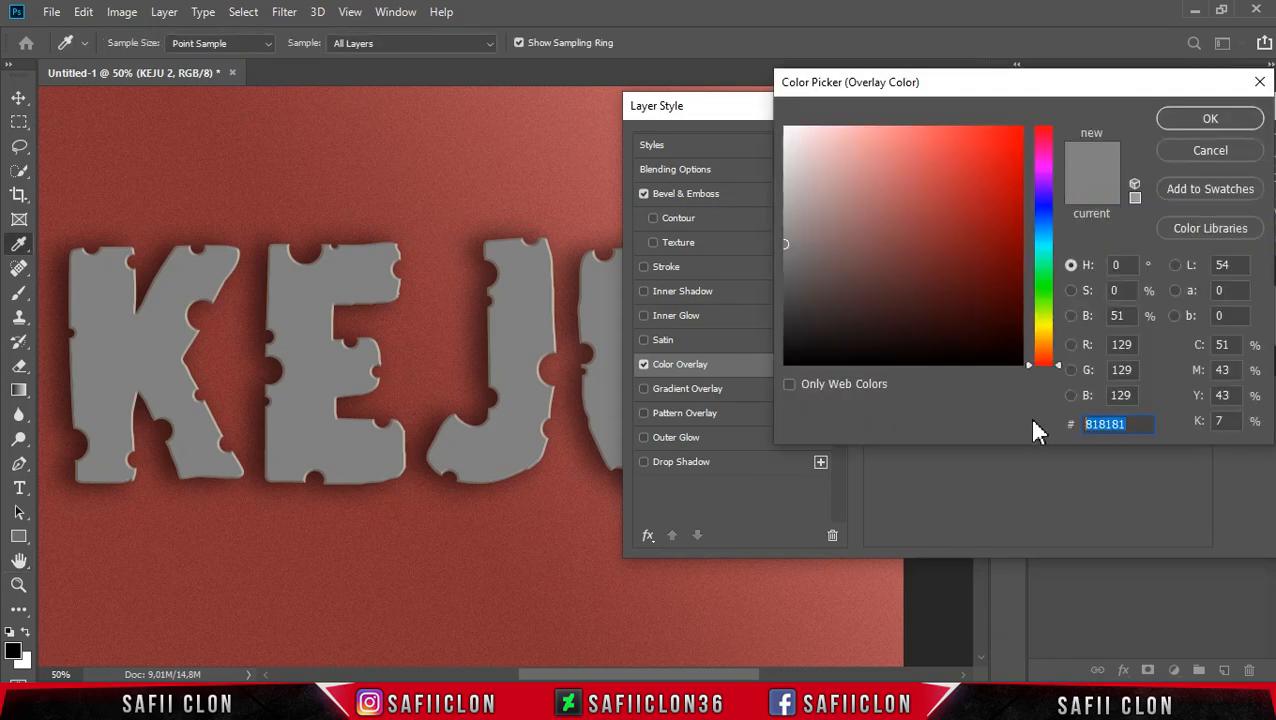
pyautogui.write('e2')
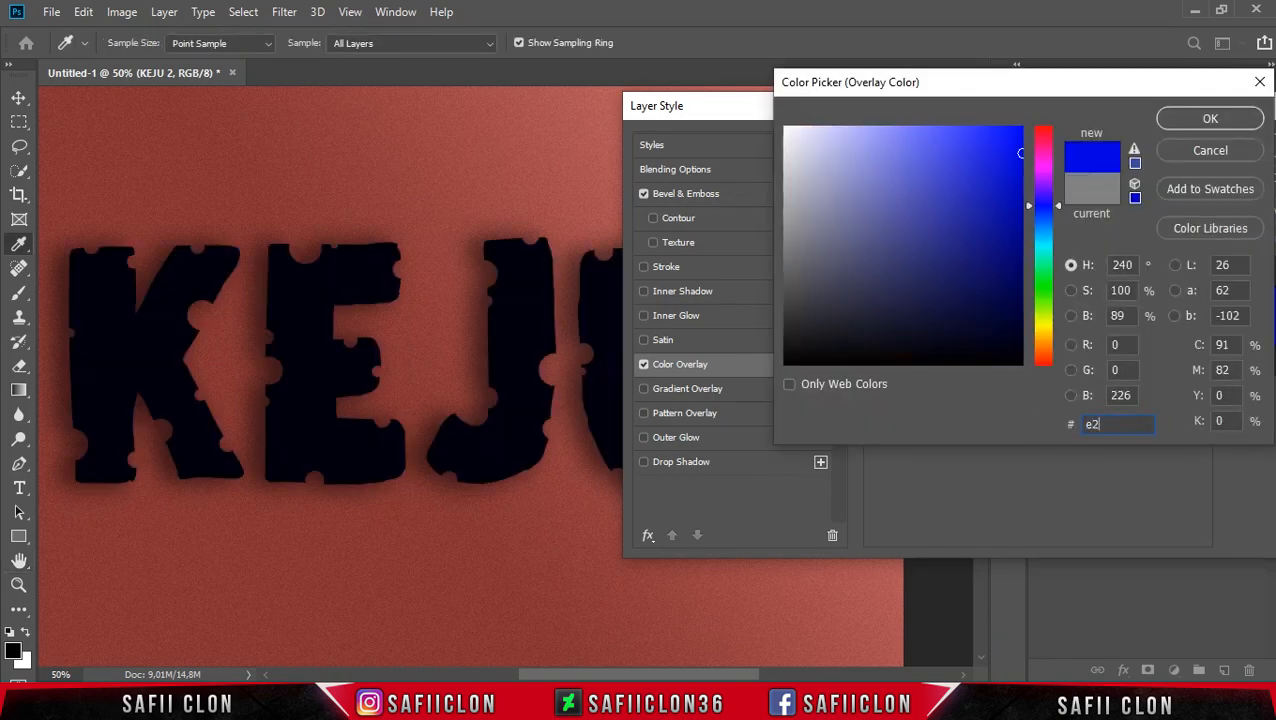
pyautogui.write('cca0')
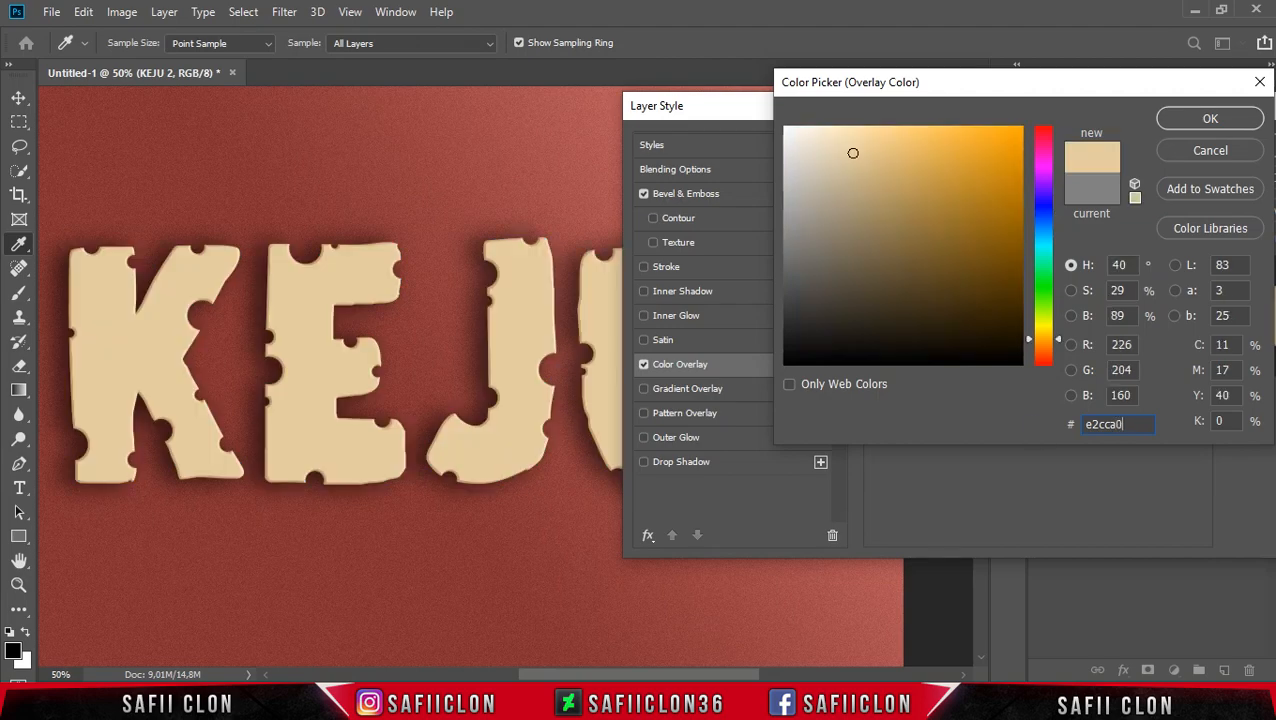
pyautogui.click(1208, 120)
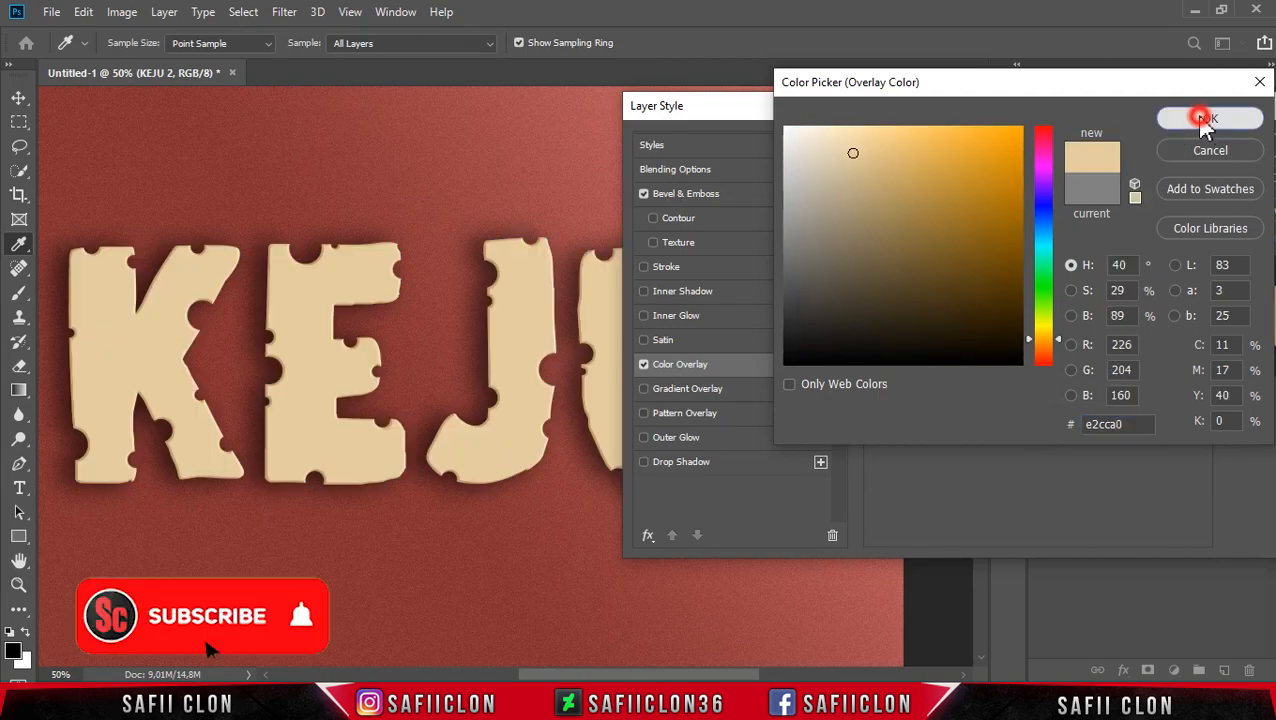
pyautogui.moveTo(1145, 120); pyautogui.dragTo(937, 110)
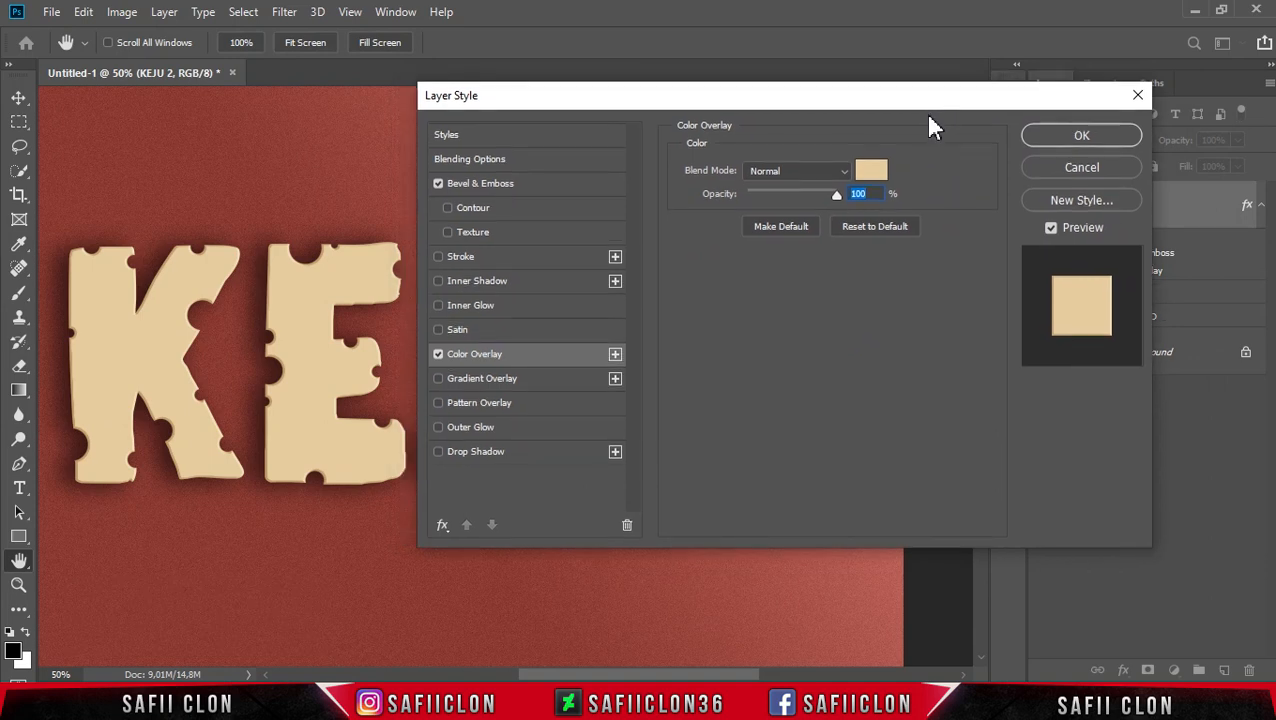
pyautogui.click(1085, 137)
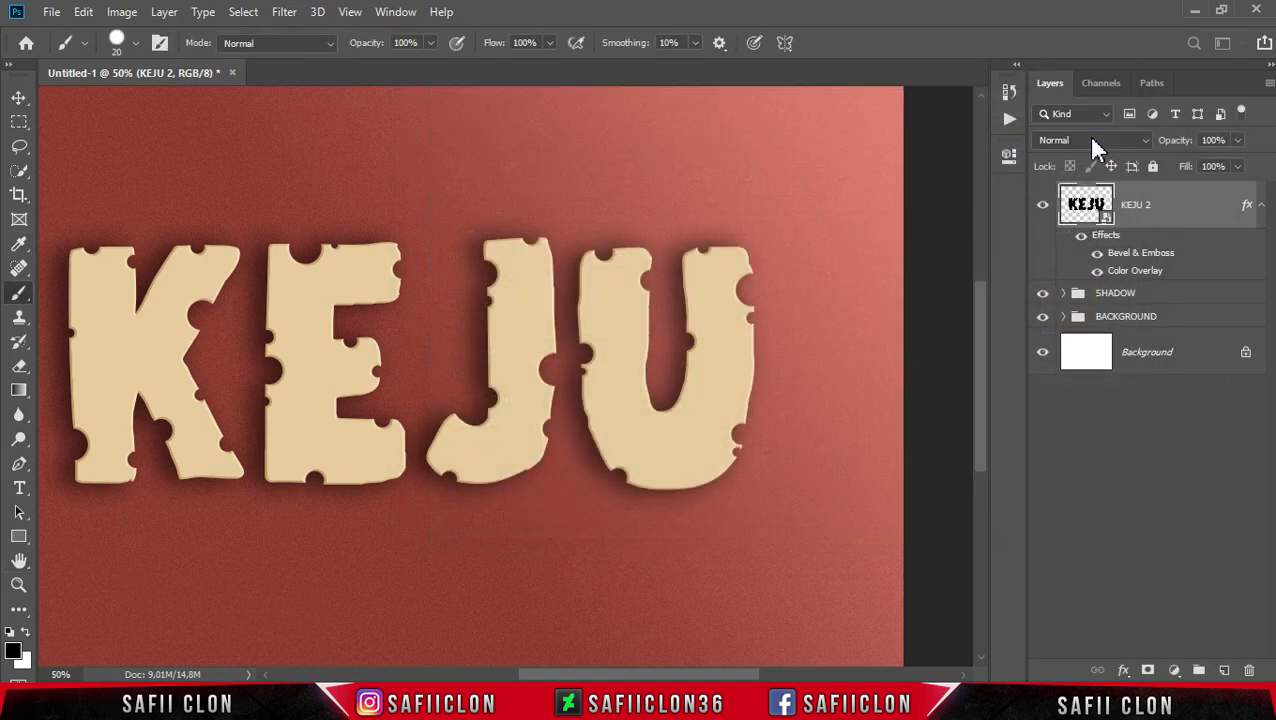
# - Duplicate the KEJU 2 layer under the default copy name
pyautogui.click(1179, 210)
pyautogui.rightClick(1179, 210)
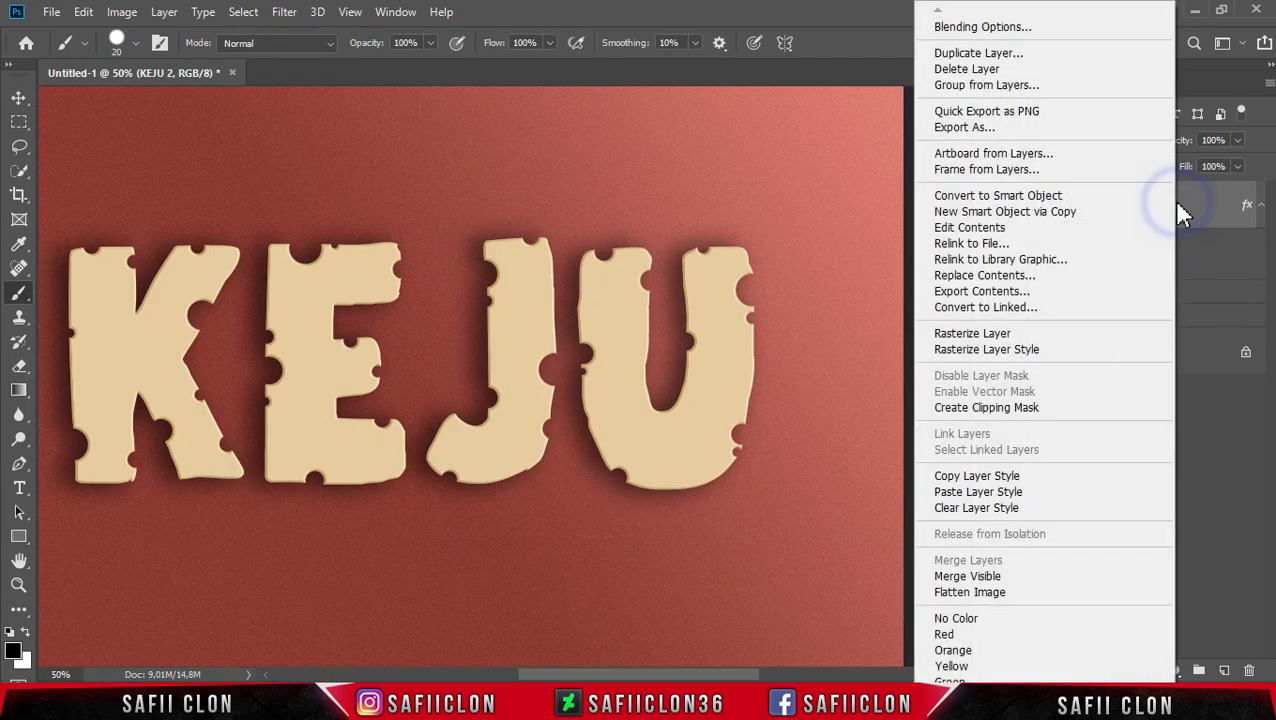
pyautogui.click(980, 55)
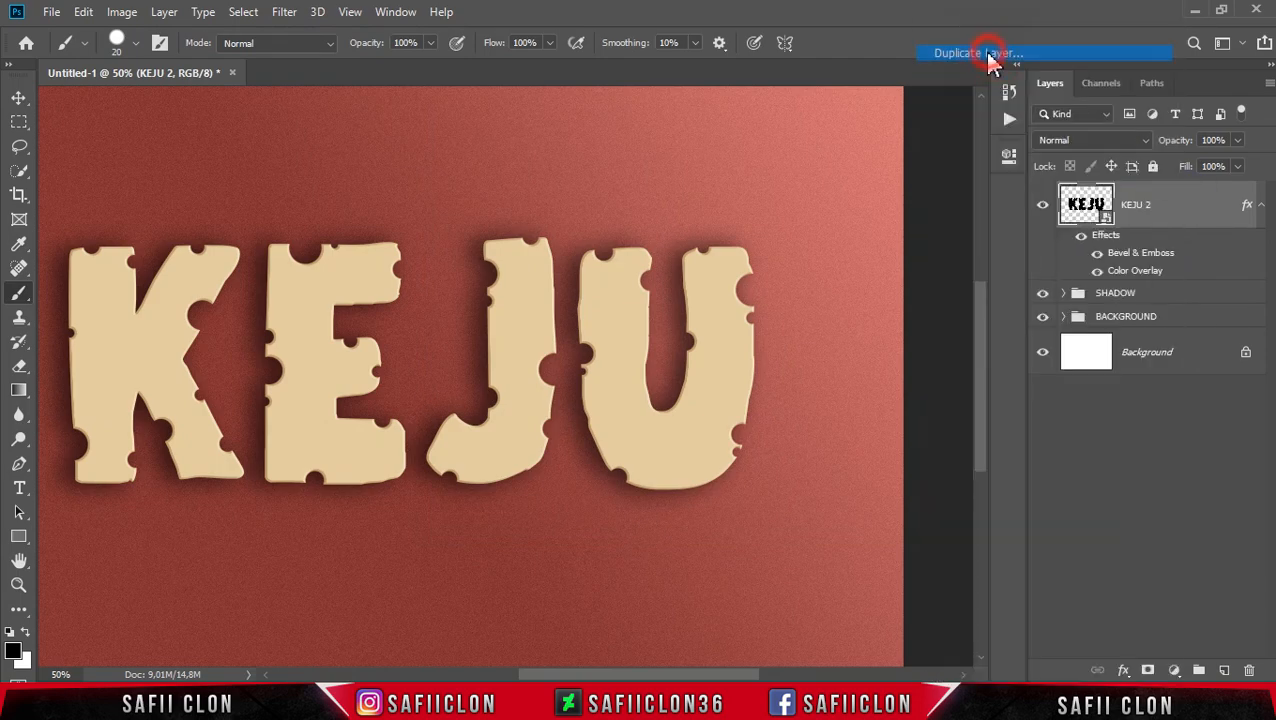
pyautogui.click(798, 181)
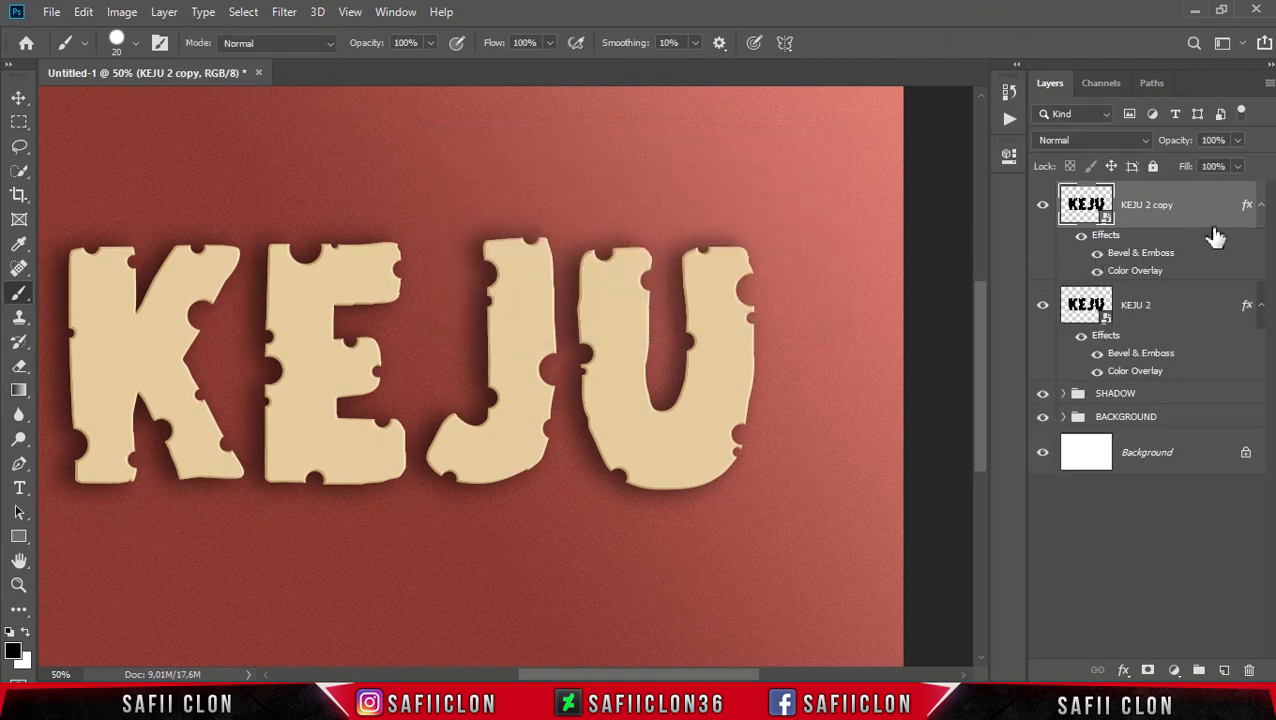
# - Remove the layer effects from KEJU 2 copy and rasterize the layer
pyautogui.click(1246, 206)
pyautogui.moveTo(1246, 208); pyautogui.dragTo(1249, 670)
pyautogui.rightClick(1195, 206)
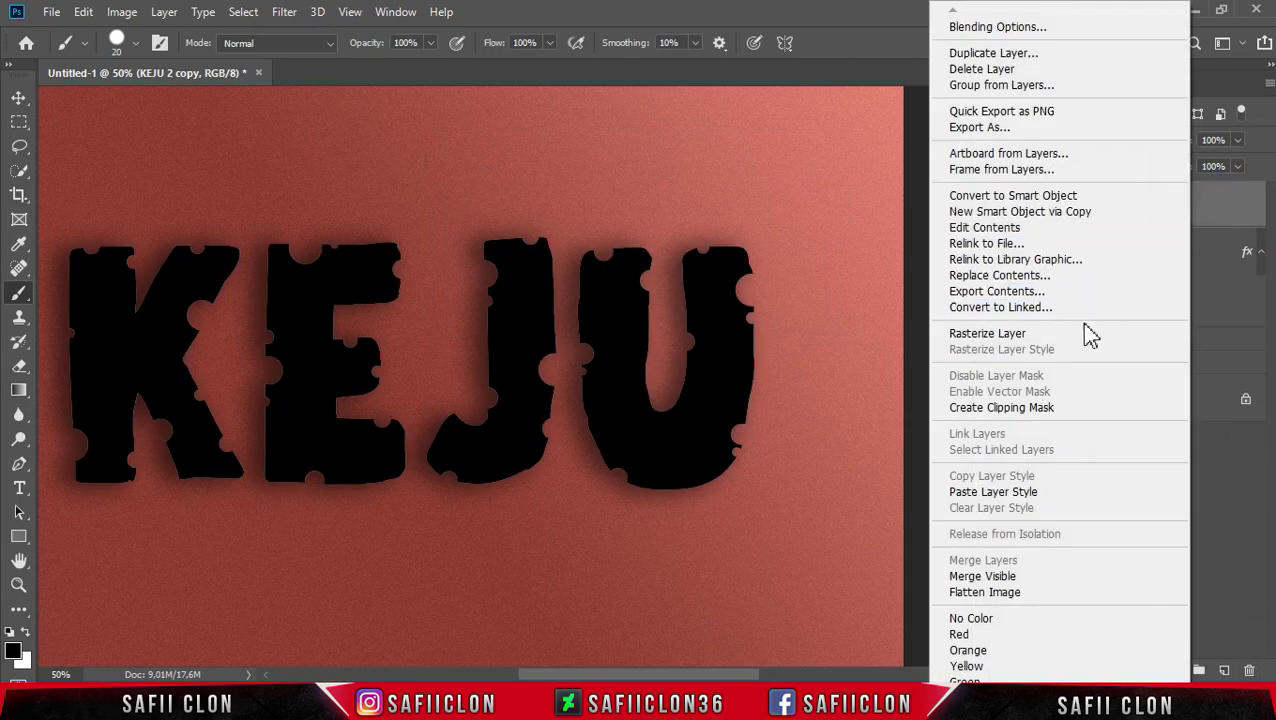
pyautogui.click(1000, 337)
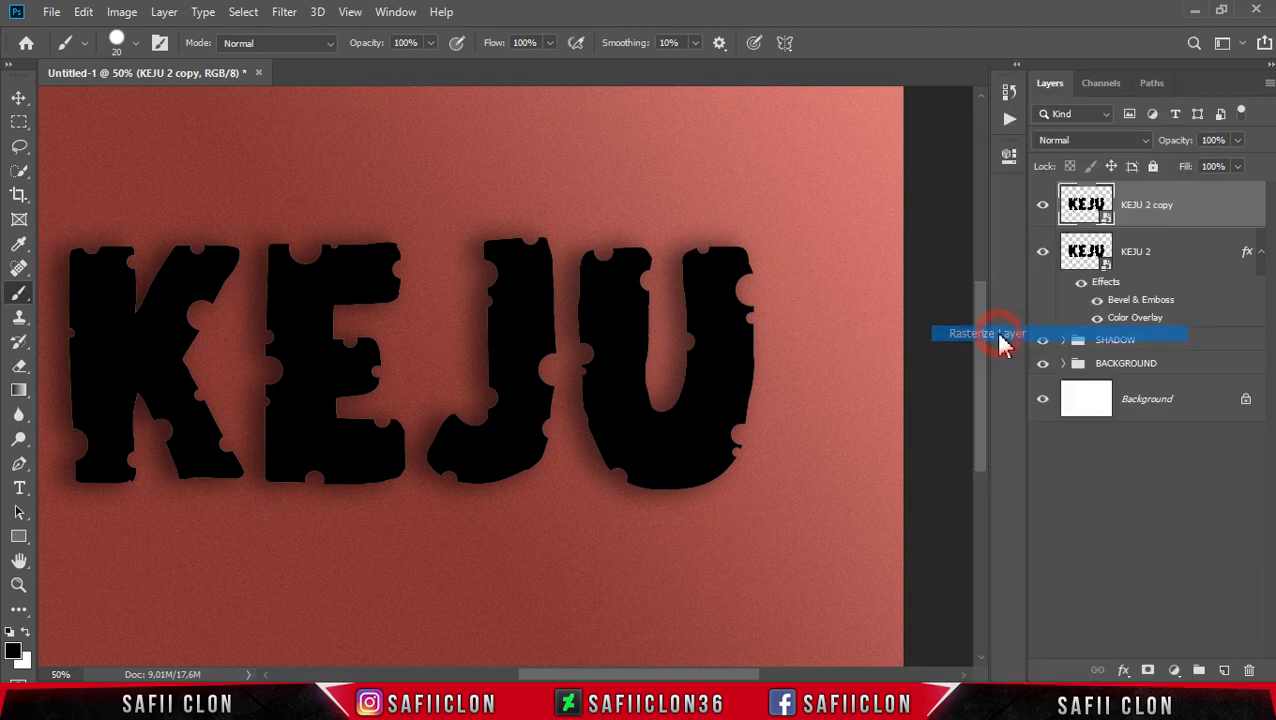
# - Free-transform KEJU 2 copy by moving it 2 px up and 2 px to the right, and commit the transform
pyautogui.click(1190, 206)
pyautogui.hotkey('ctrl', 't')
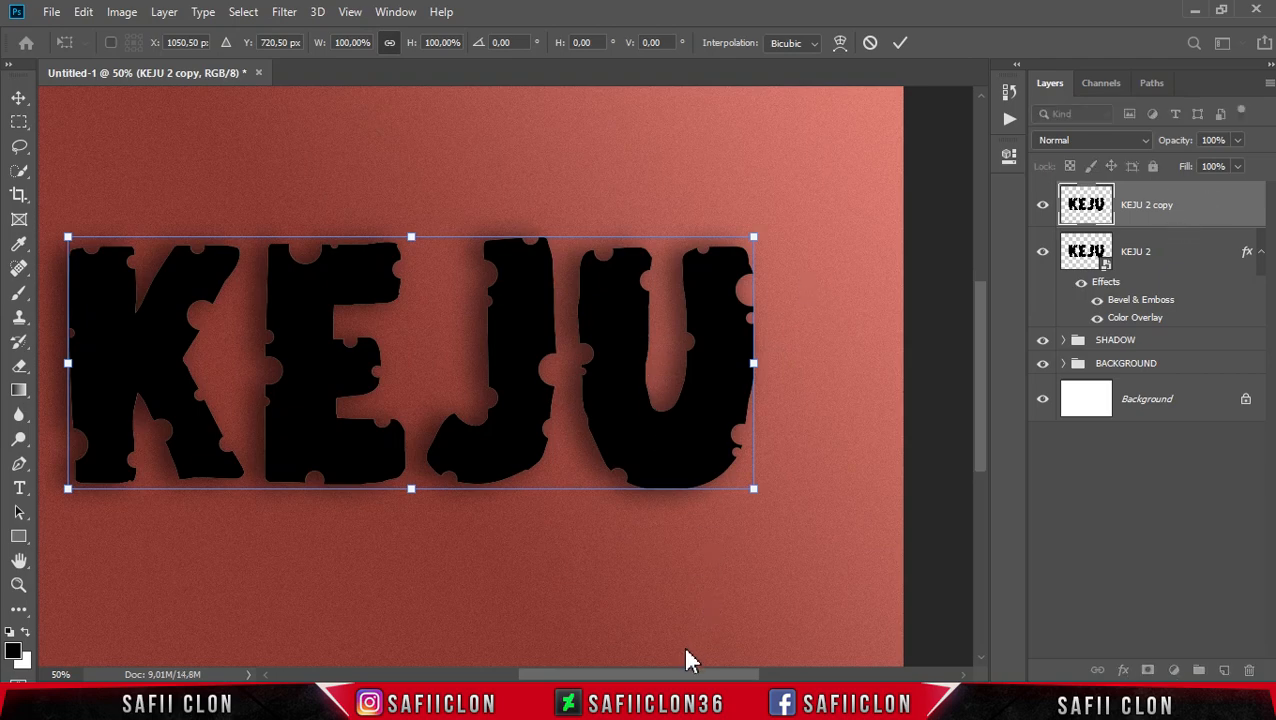
pyautogui.moveTo(736, 392); pyautogui.dragTo(984, 30)
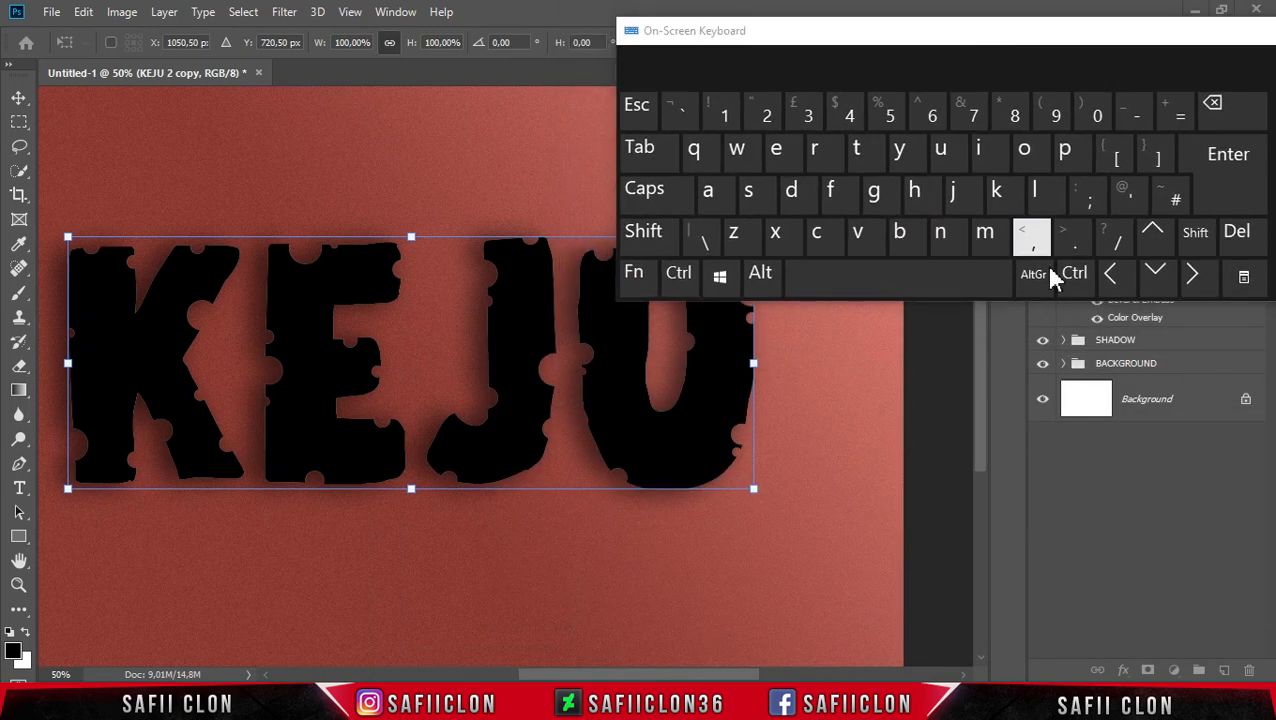
pyautogui.click(1162, 243)
pyautogui.click(1162, 243)
pyautogui.click(1203, 281)
pyautogui.click(1203, 281)
pyautogui.moveTo(1205, 48); pyautogui.dragTo(849, 169)
pyautogui.click(1004, 151)
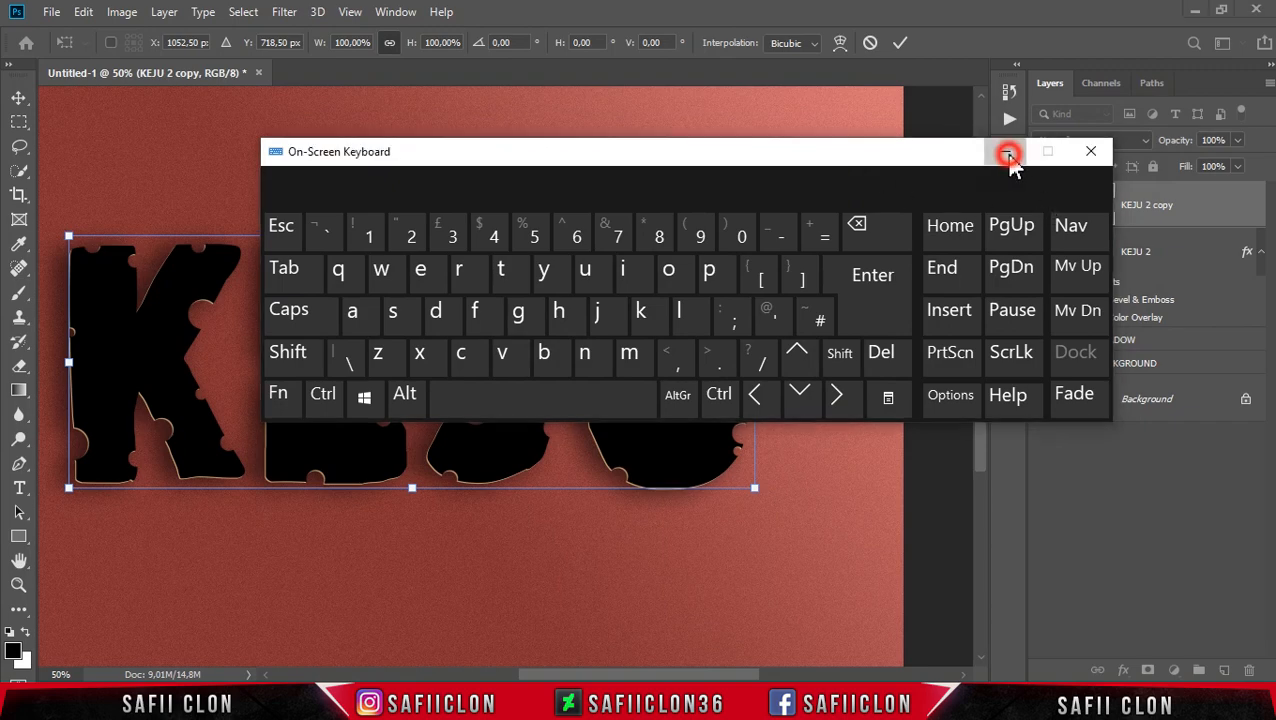
pyautogui.click(899, 45)
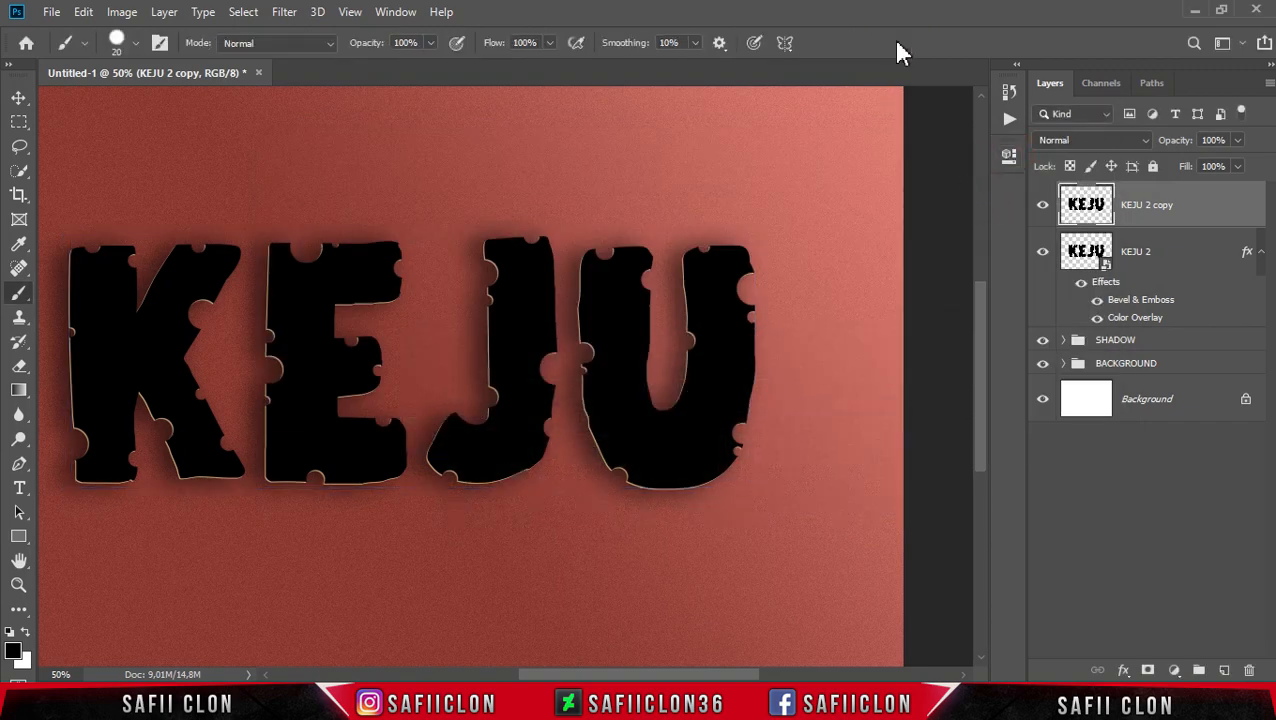
# - Delete the rasterized KEJU 2 copy layer
pyautogui.rightClick(1197, 210)
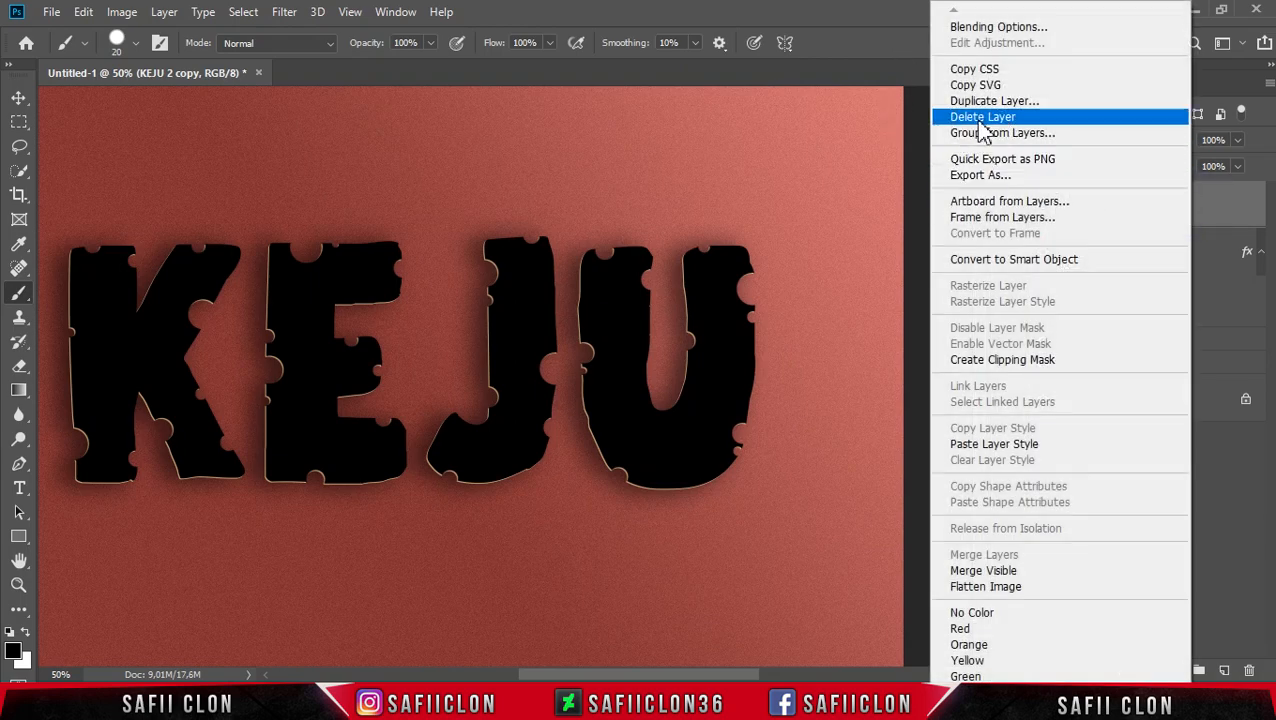
pyautogui.click(996, 119)
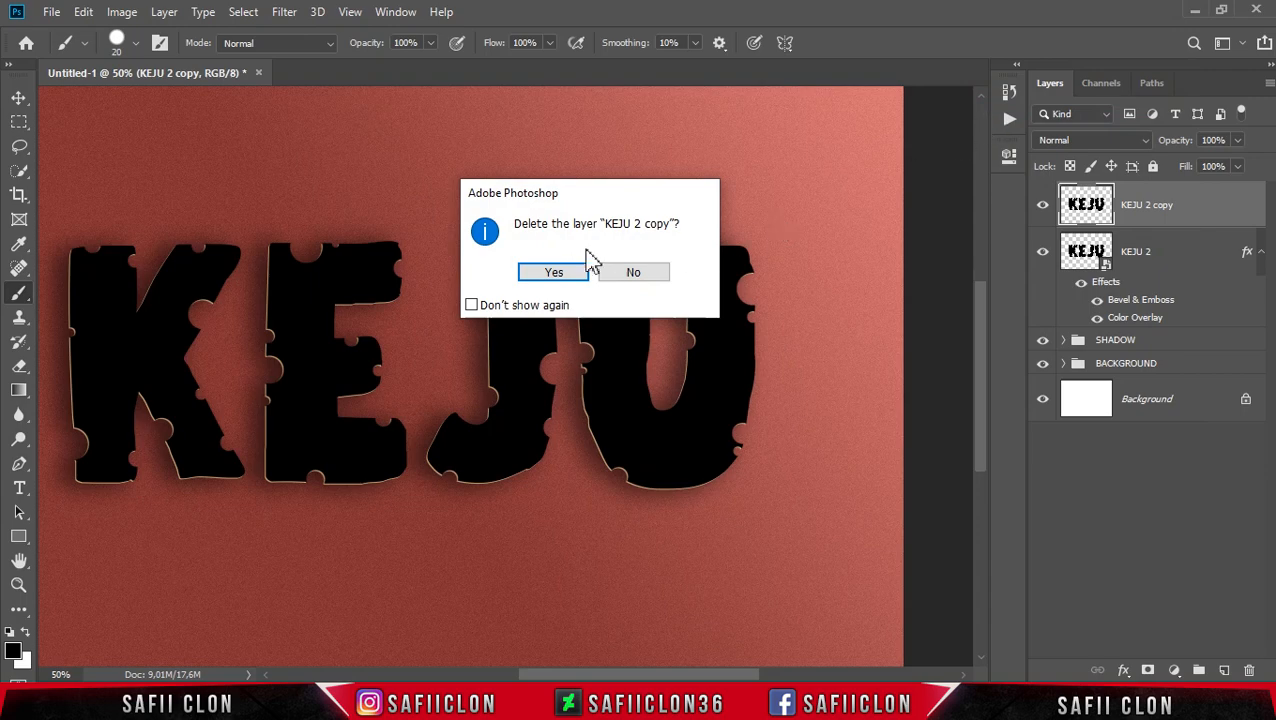
pyautogui.click(553, 273)
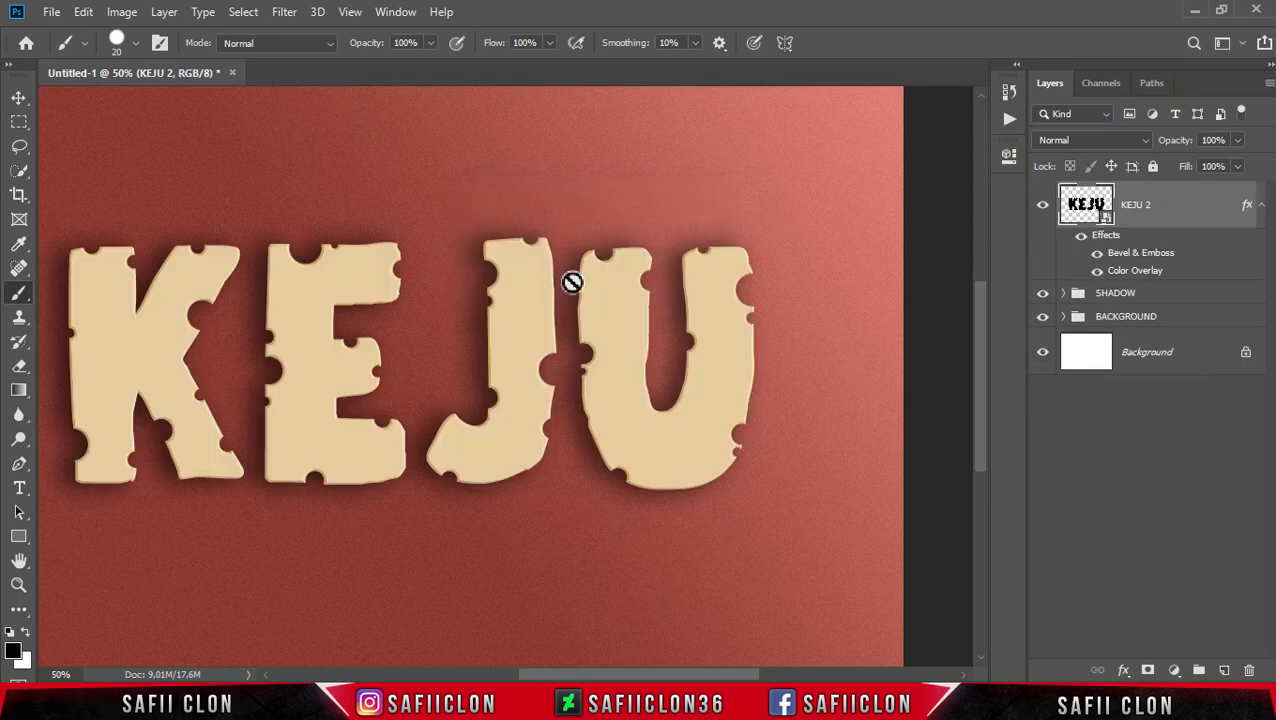
# - Repeat the last transform on duplicates of KEJU 2 eight times to build an extruded stack of copies
pyautogui.moveTo(737, 678); pyautogui.dragTo(716, 675)
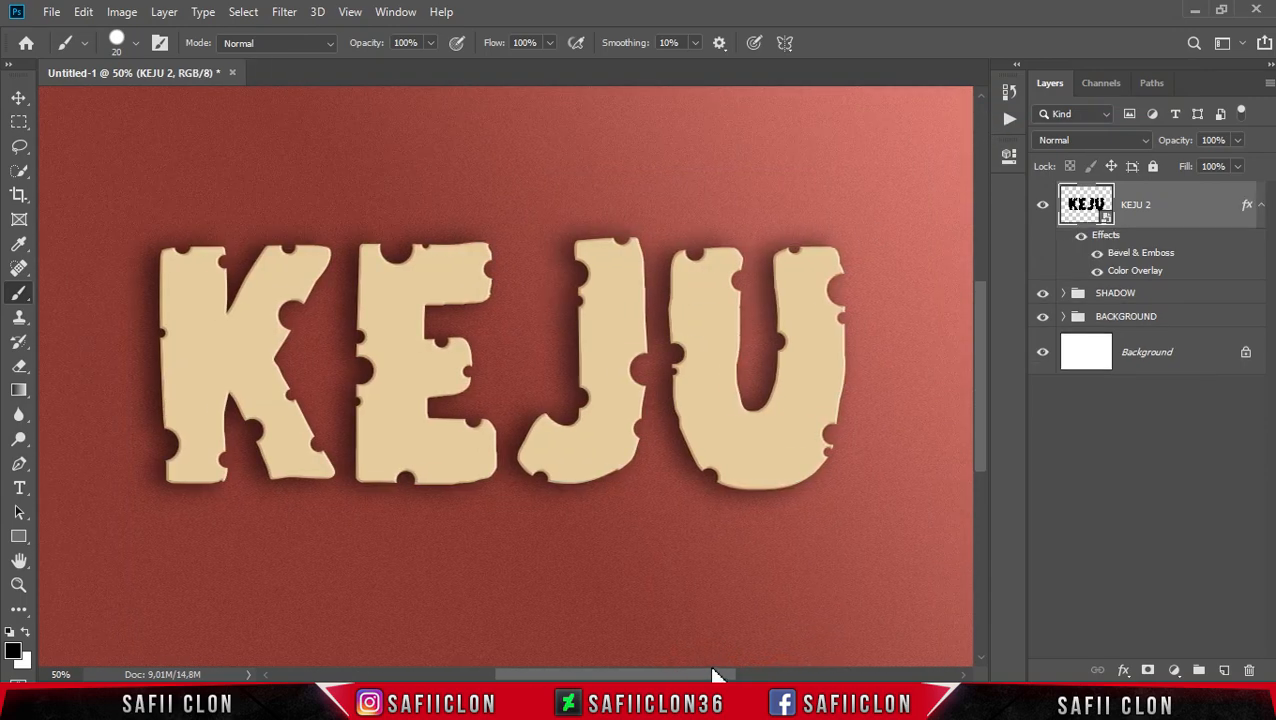
pyautogui.click(1192, 206)
pyautogui.hotkey('ctrl', 'shift', 'alt', 't')
pyautogui.hotkey('ctrl', 'shift', 'alt', 't')
pyautogui.hotkey('ctrl', 'shift', 'alt', 't')
pyautogui.hotkey('ctrl', 'shift', 'alt', 't')
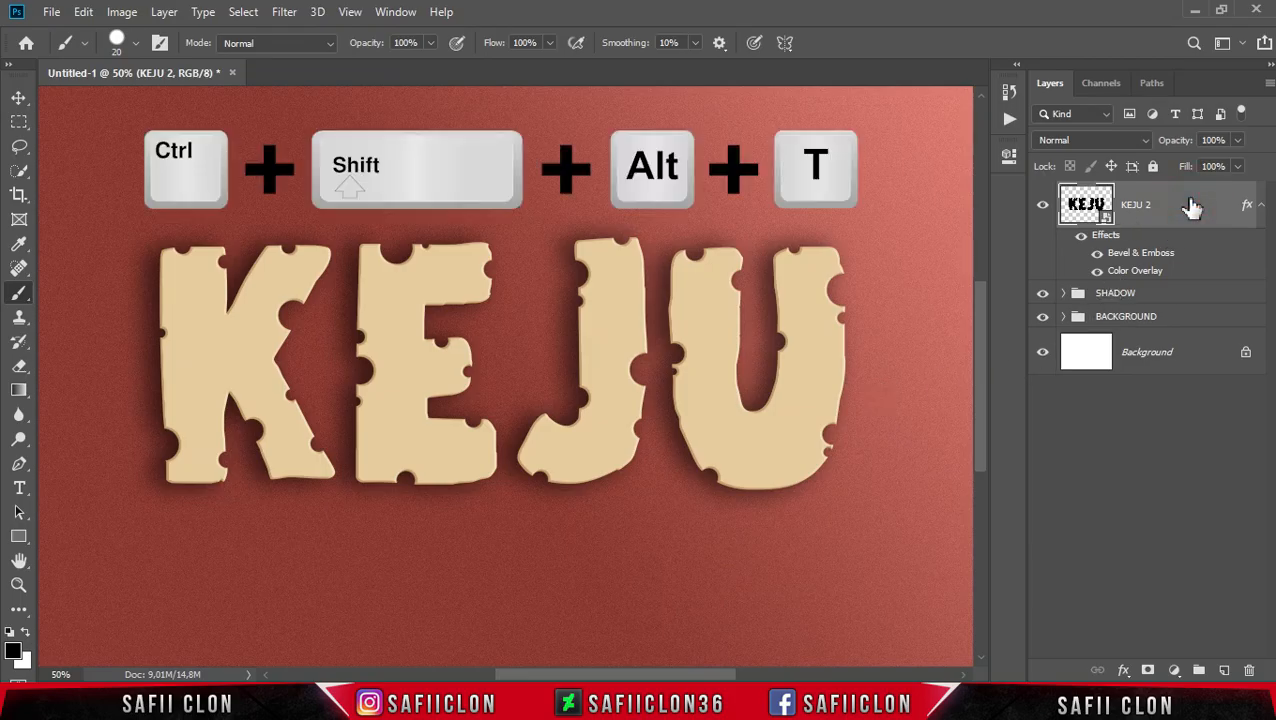
pyautogui.hotkey('ctrl', 'shift', 'alt', 't')
pyautogui.hotkey('ctrl', 'shift', 'alt', 't')
pyautogui.hotkey('ctrl', 'shift', 'alt', 't')
pyautogui.hotkey('ctrl', 'shift', 'alt', 't')
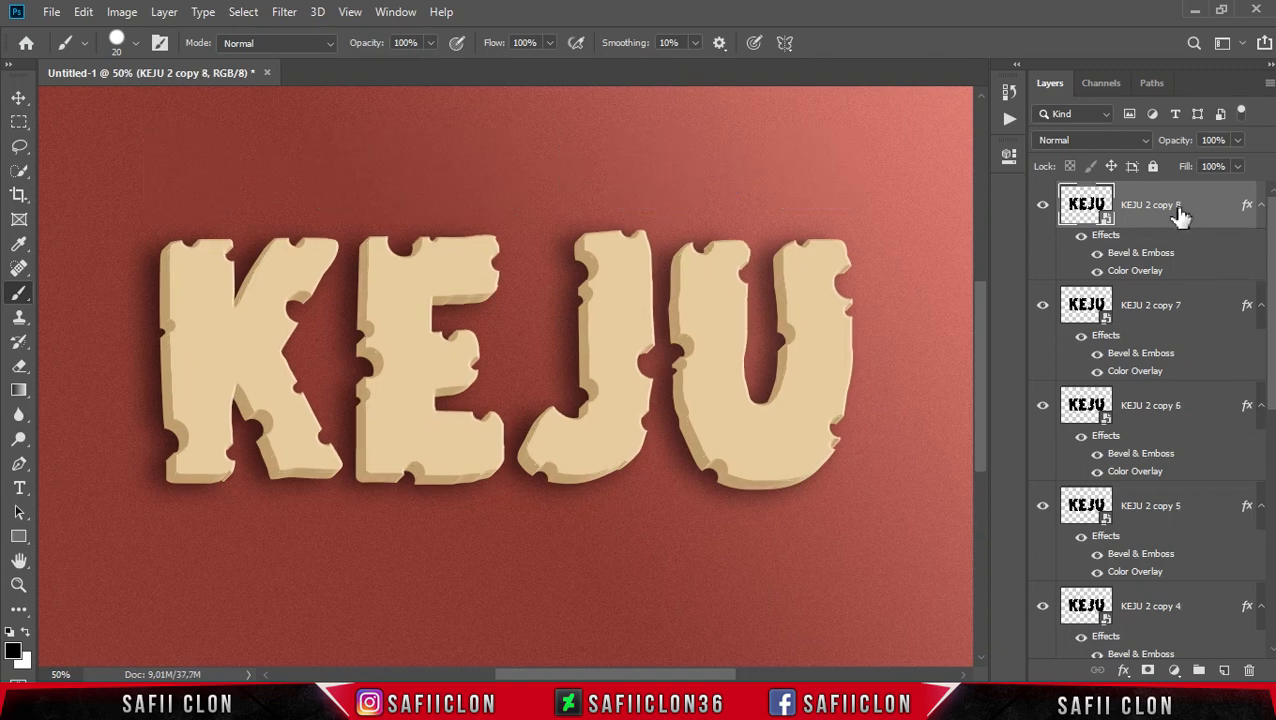
# - Group KEJU 2 and all its copies into a group named 3D and check it by toggling its visibility
pyautogui.click(1216, 205)
pyautogui.moveTo(1269, 233); pyautogui.dragTo(1270, 500)
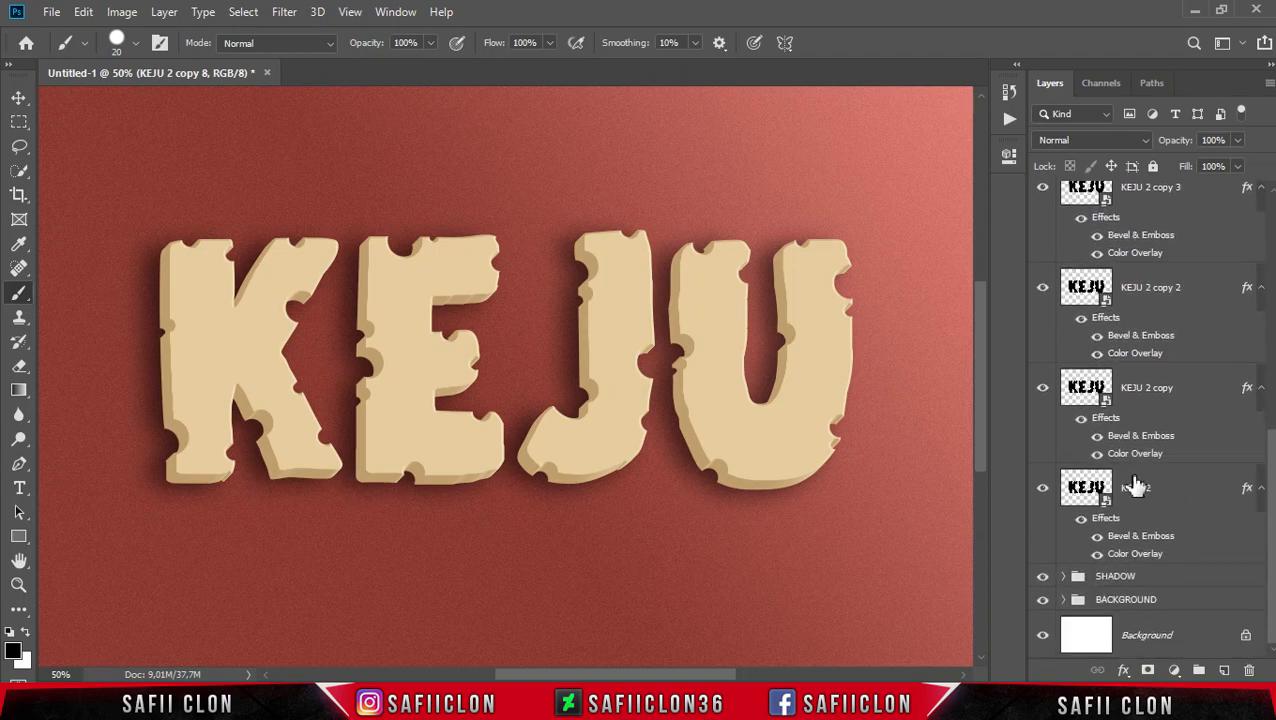
pyautogui.keyDown('shift'); pyautogui.click(1183, 497); pyautogui.keyUp('shift')
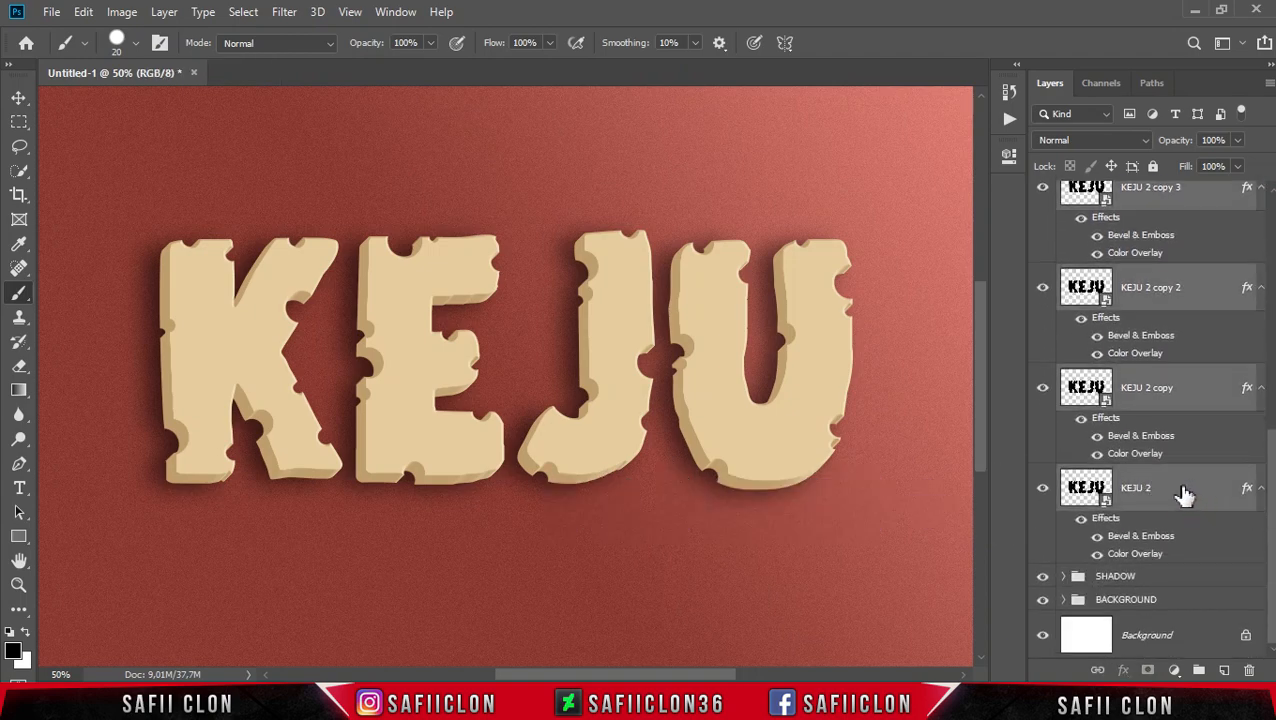
pyautogui.rightClick(1183, 497)
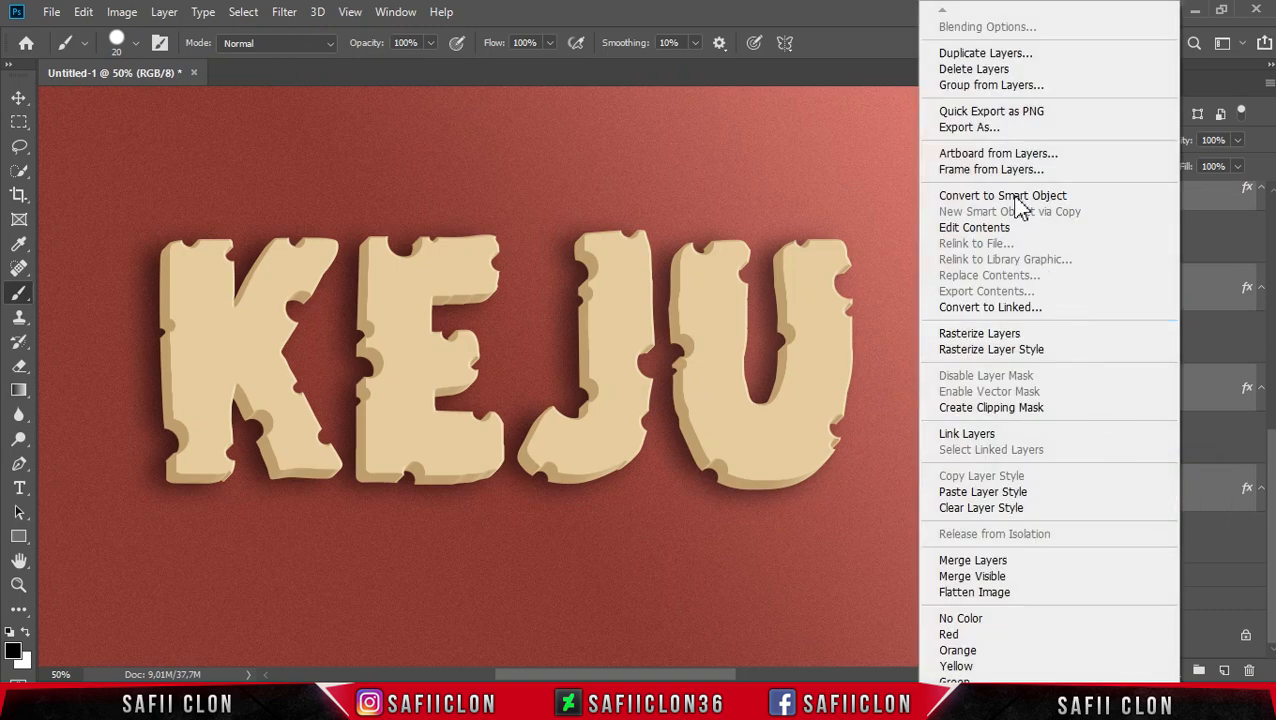
pyautogui.click(968, 88)
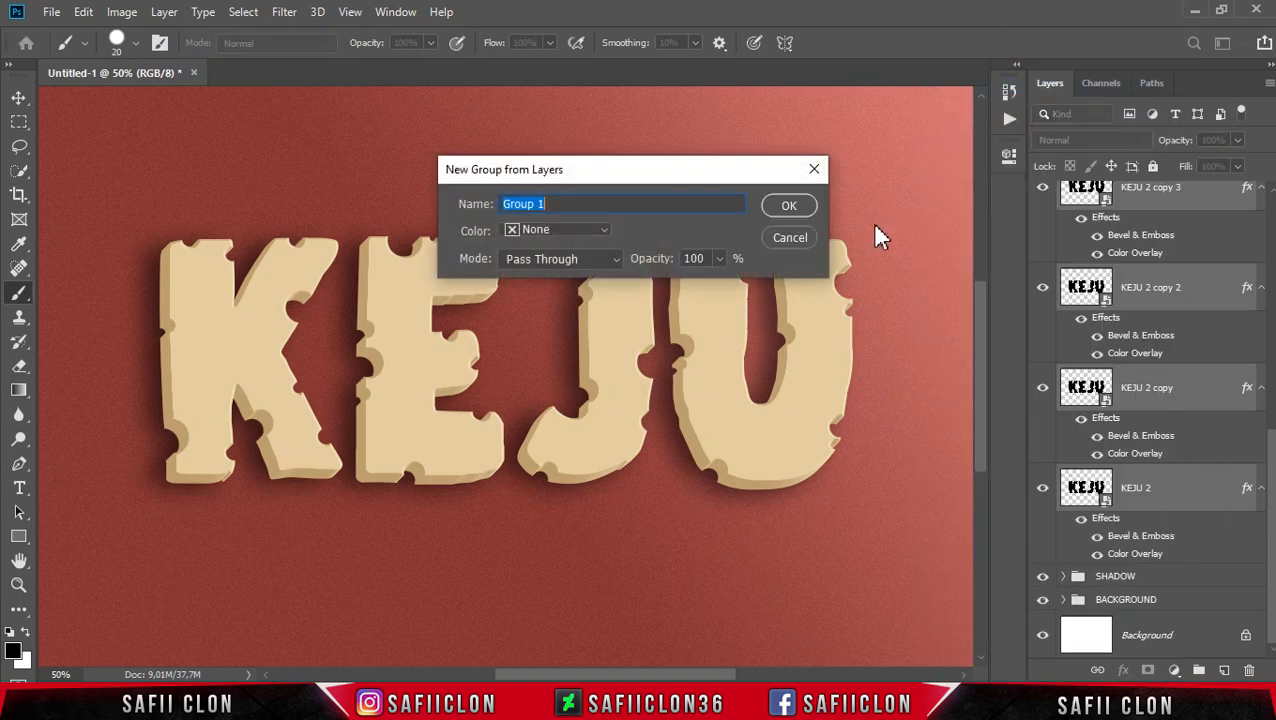
pyautogui.write('3D')
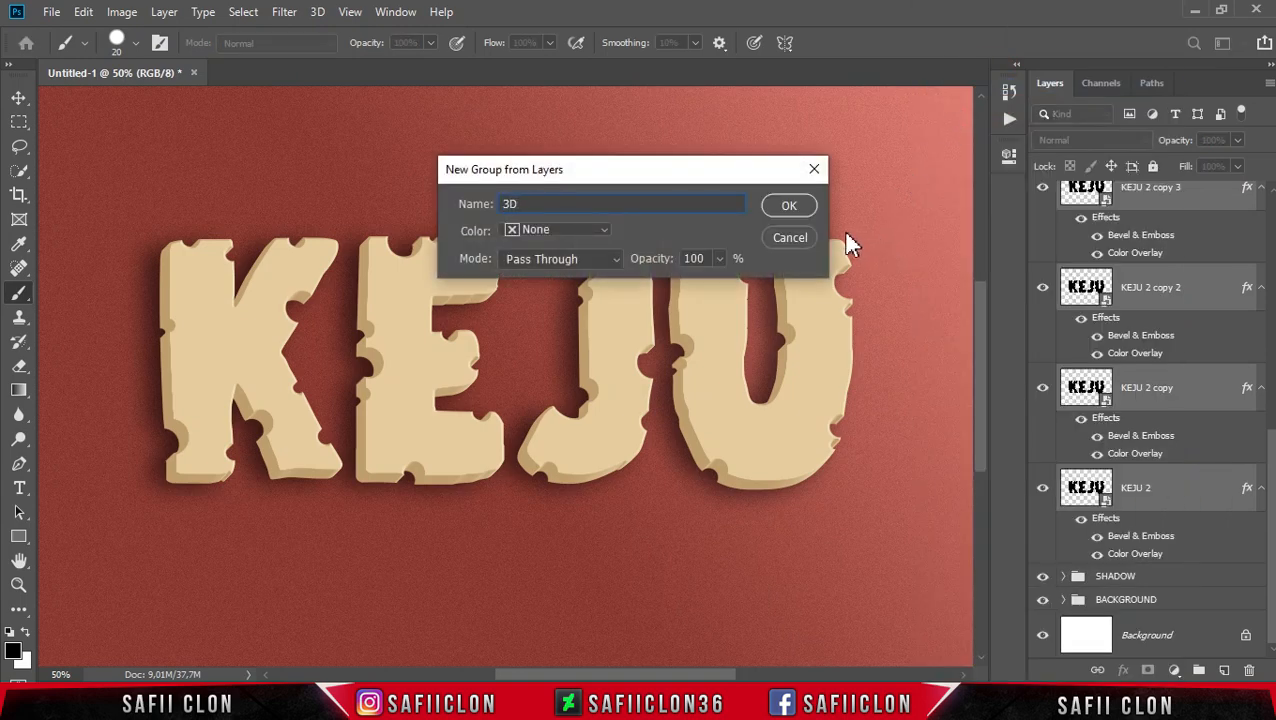
pyautogui.click(789, 205)
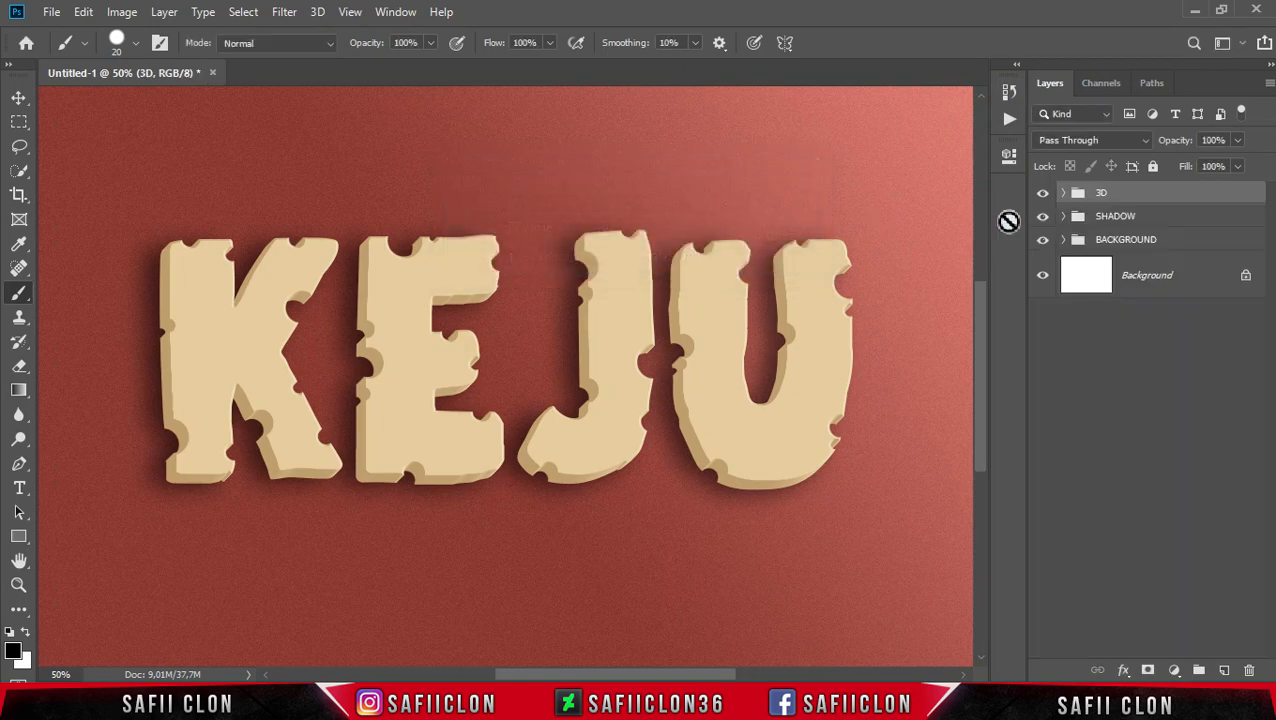
pyautogui.click(1045, 197)
pyautogui.click(1045, 198)
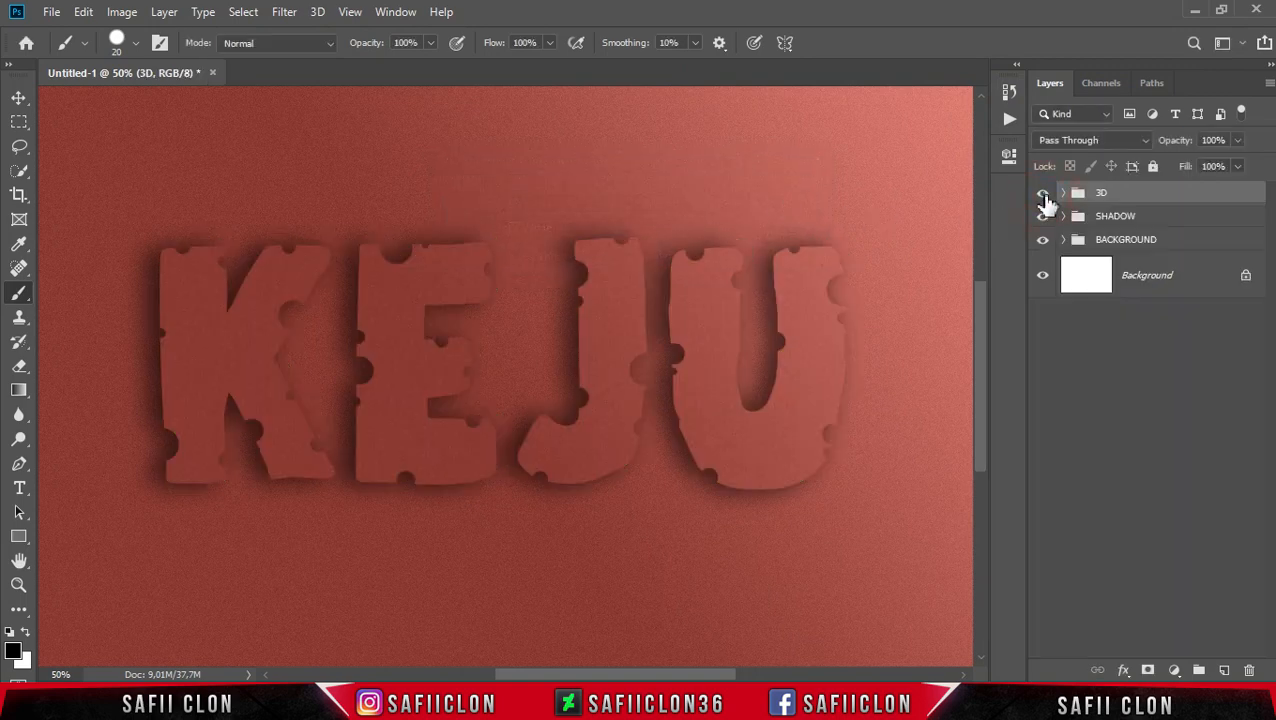
pyautogui.click(1045, 199)
pyautogui.click(1045, 199)
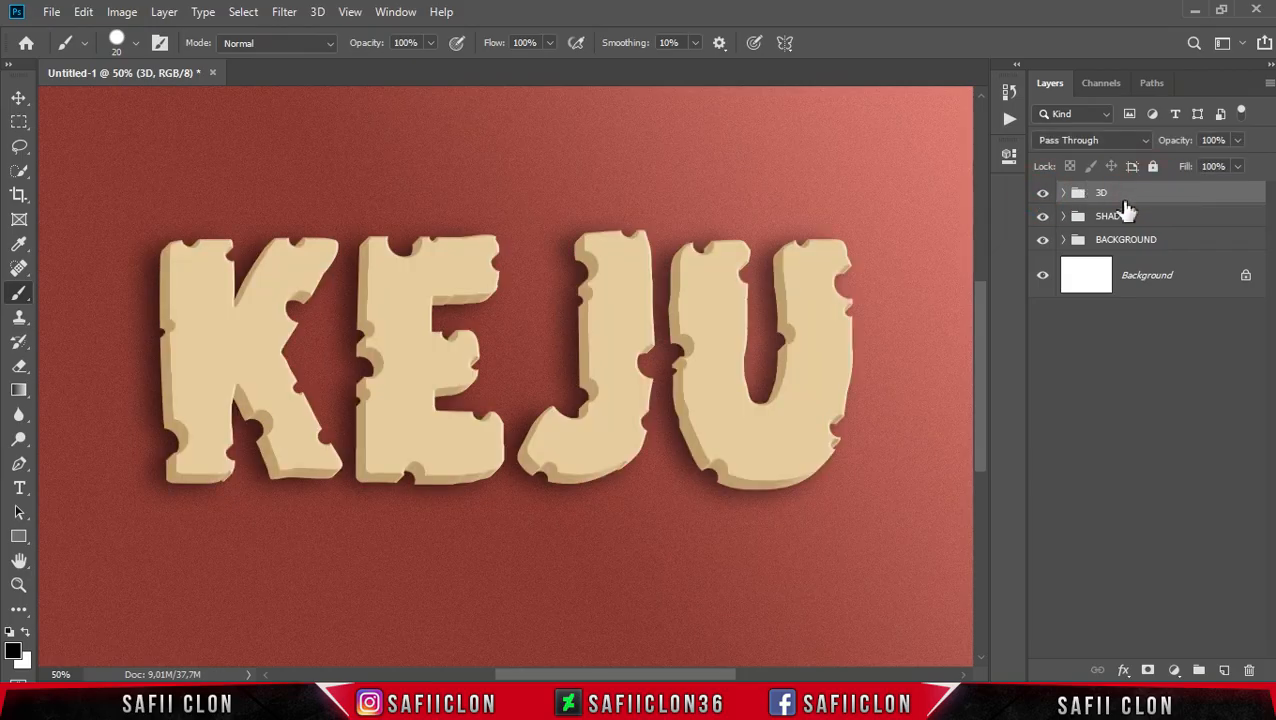
# - Duplicate the topmost lettering layer, KEJU 2 copy 8, inside the 3D group
pyautogui.click(1063, 193)
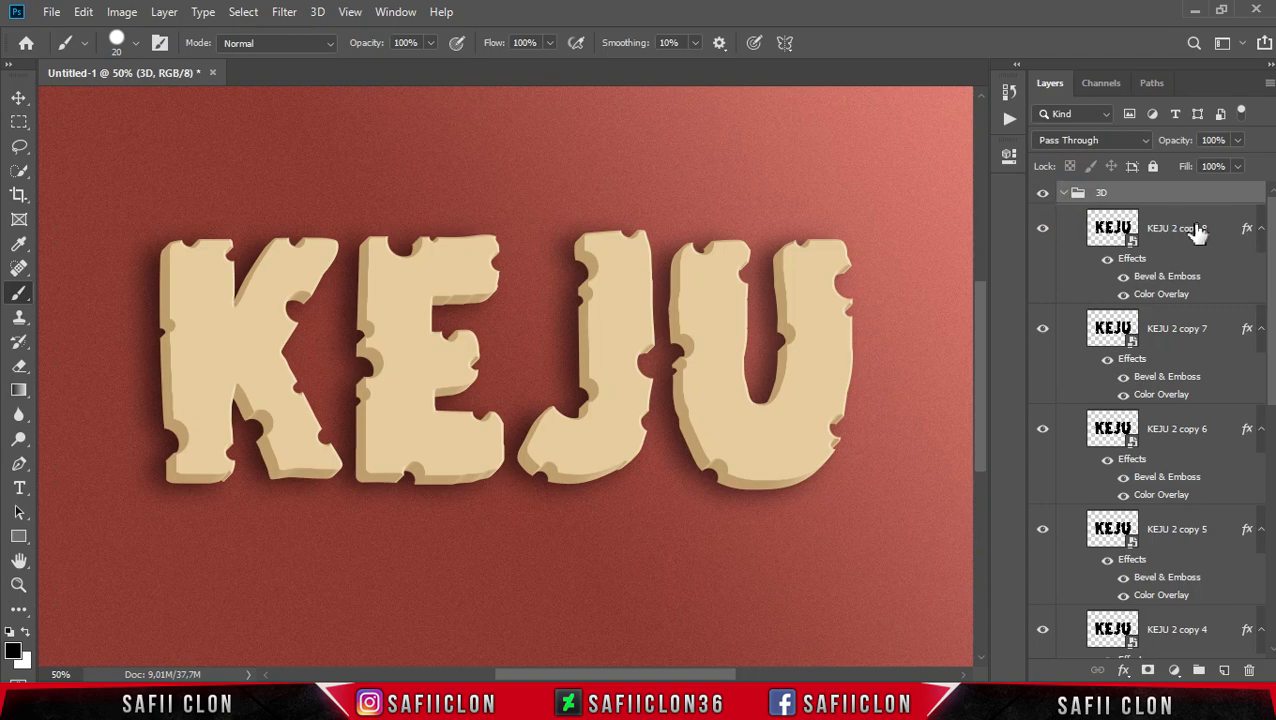
pyautogui.click(1198, 230)
pyautogui.rightClick(1197, 218)
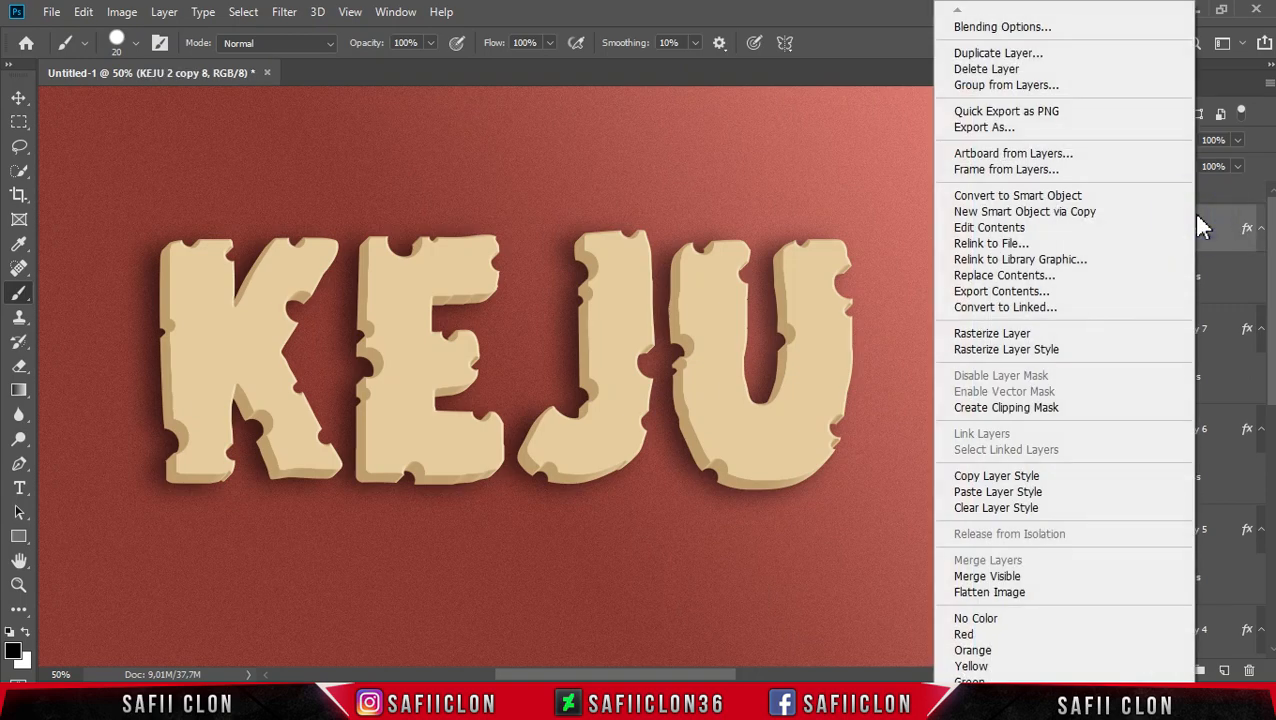
pyautogui.click(1019, 56)
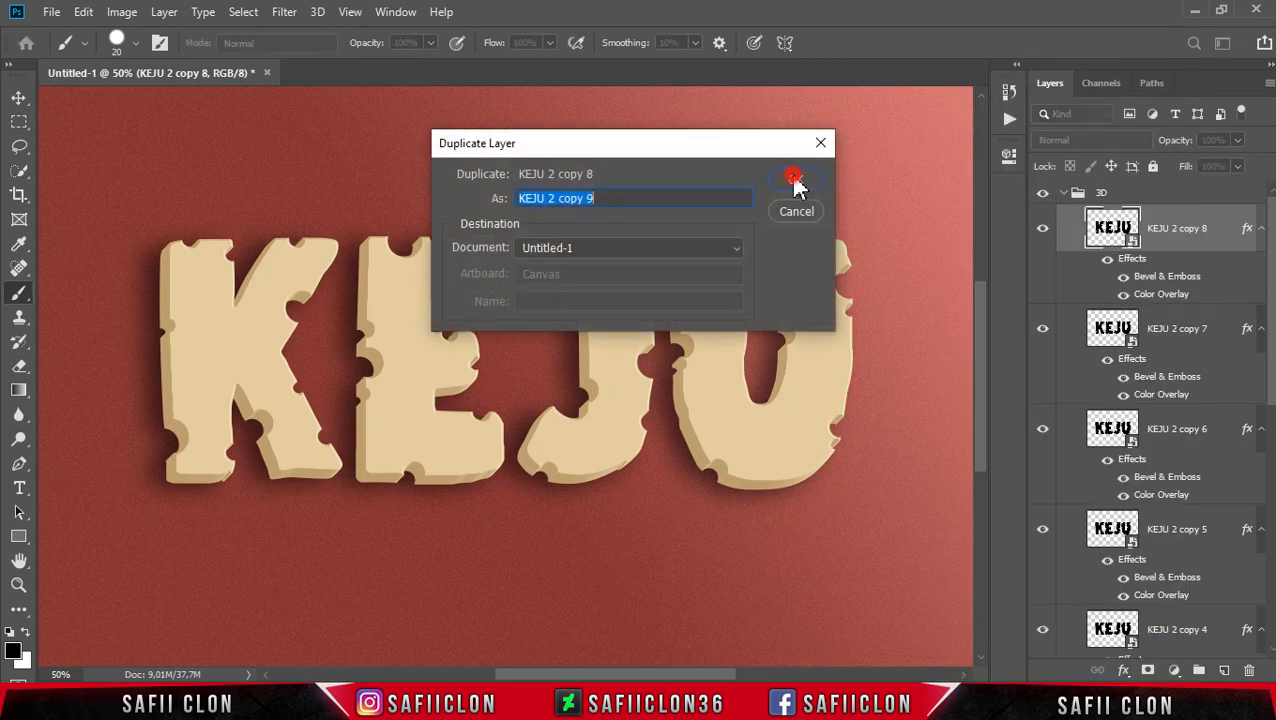
pyautogui.click(792, 182)
# - Move KEJU 2 copy 9 above the 3D group and remove its layer effects
pyautogui.moveTo(1163, 246); pyautogui.dragTo(1190, 190)
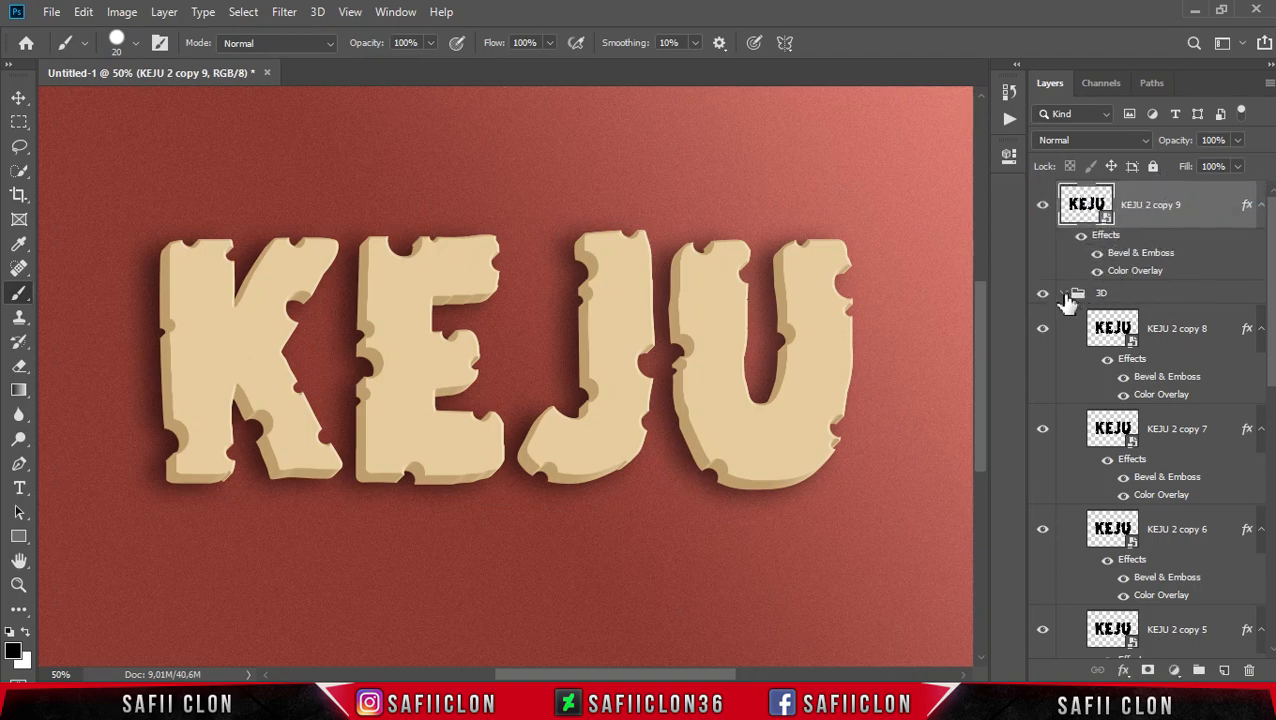
pyautogui.click(1064, 294)
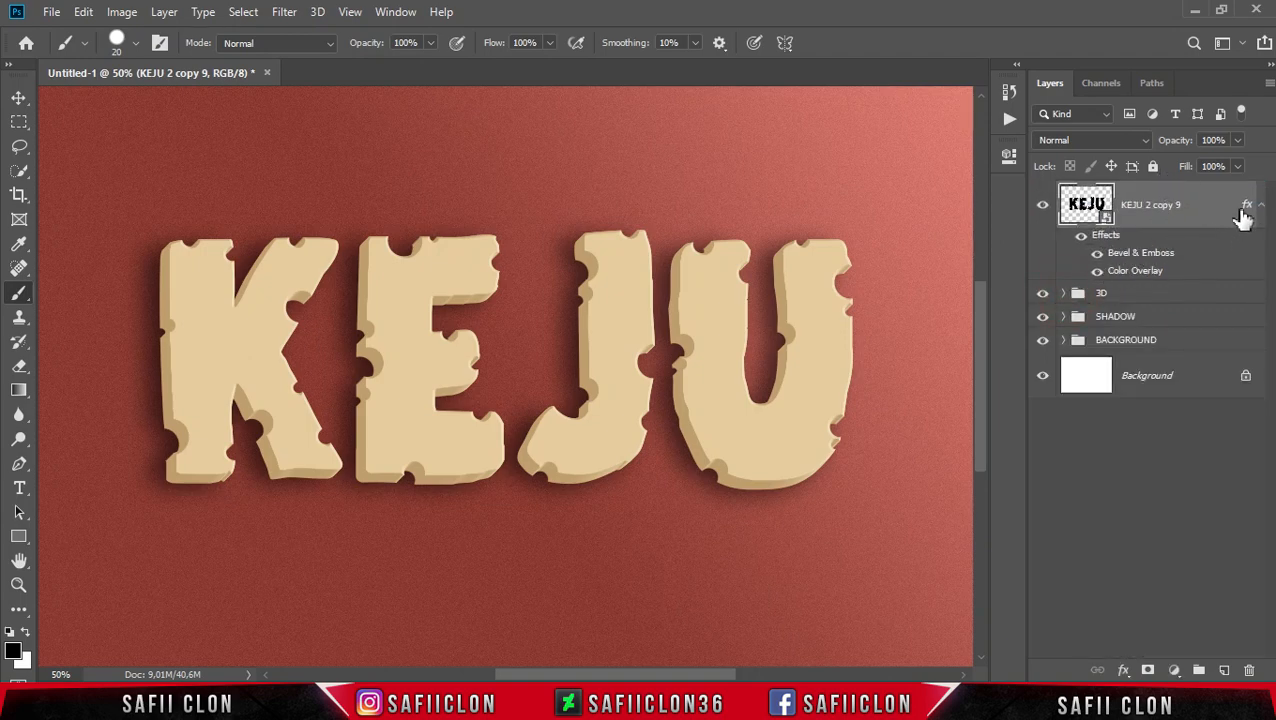
pyautogui.moveTo(1245, 207); pyautogui.dragTo(1249, 670)
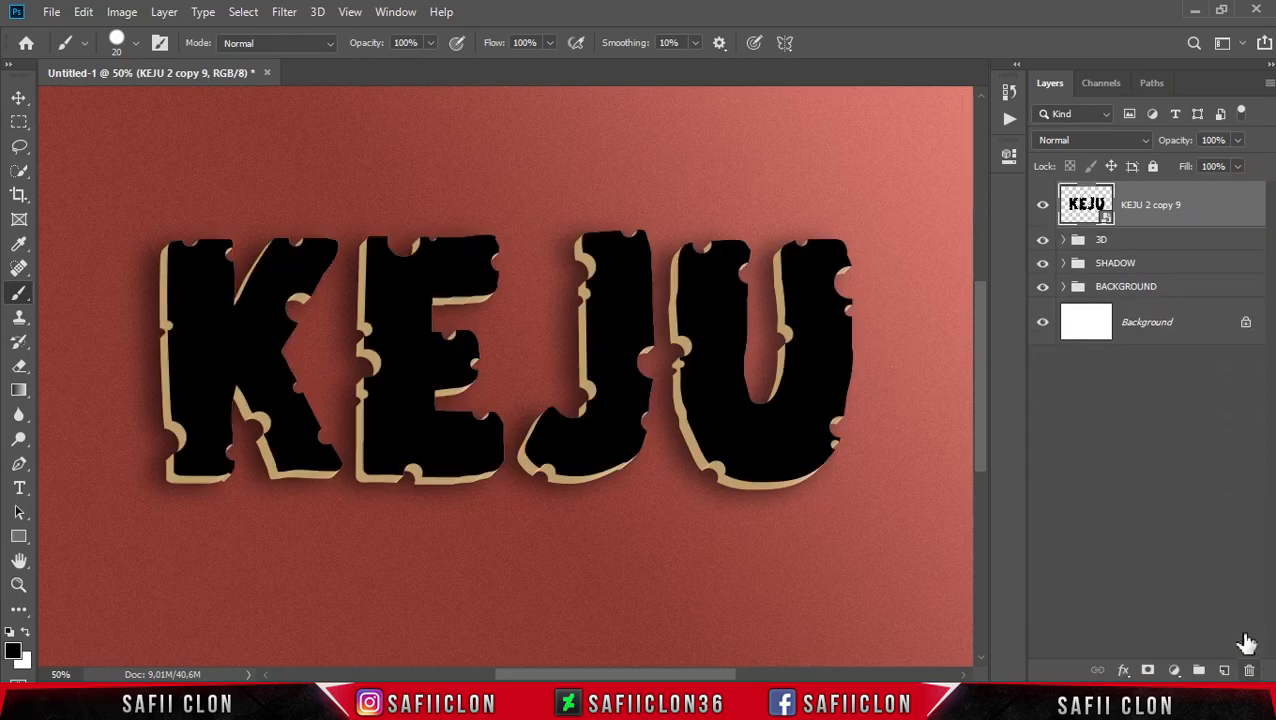
# - Duplicate the effect-free KEJU 2 copy 9 layer and hide the new duplicate
pyautogui.click(1198, 212)
pyautogui.rightClick(1196, 207)
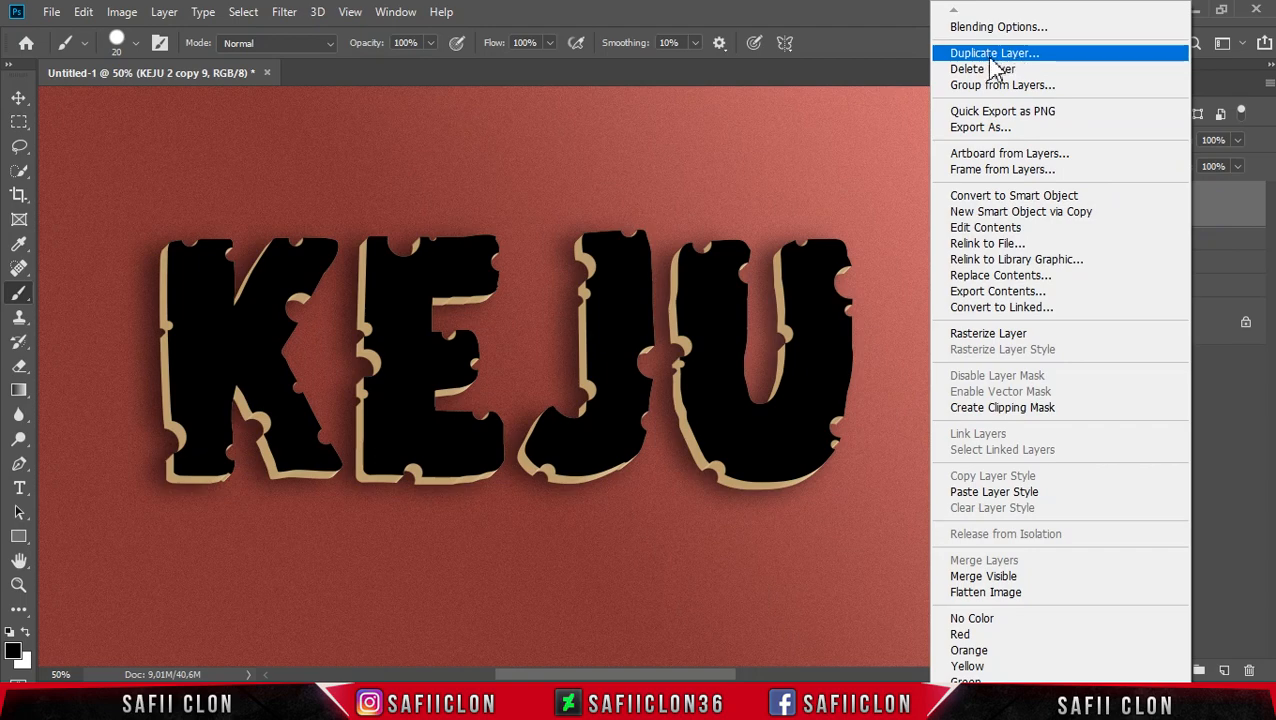
pyautogui.click(993, 58)
pyautogui.click(786, 180)
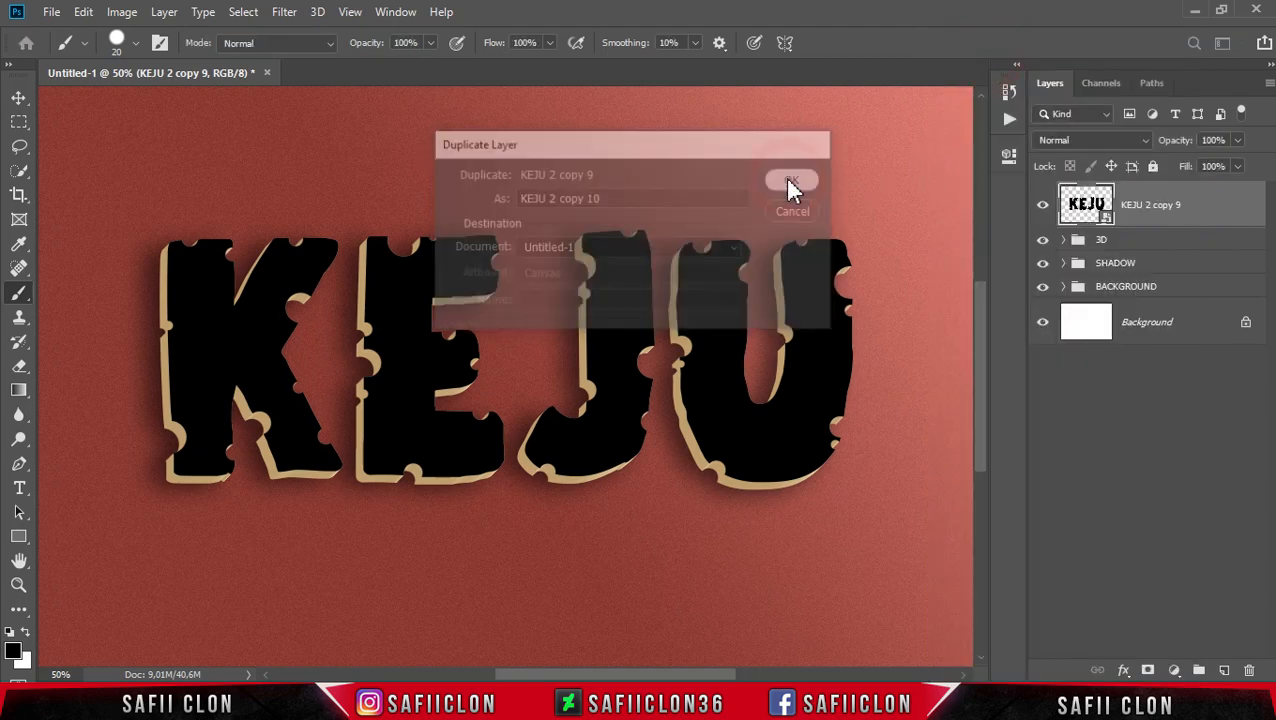
pyautogui.click(1043, 207)
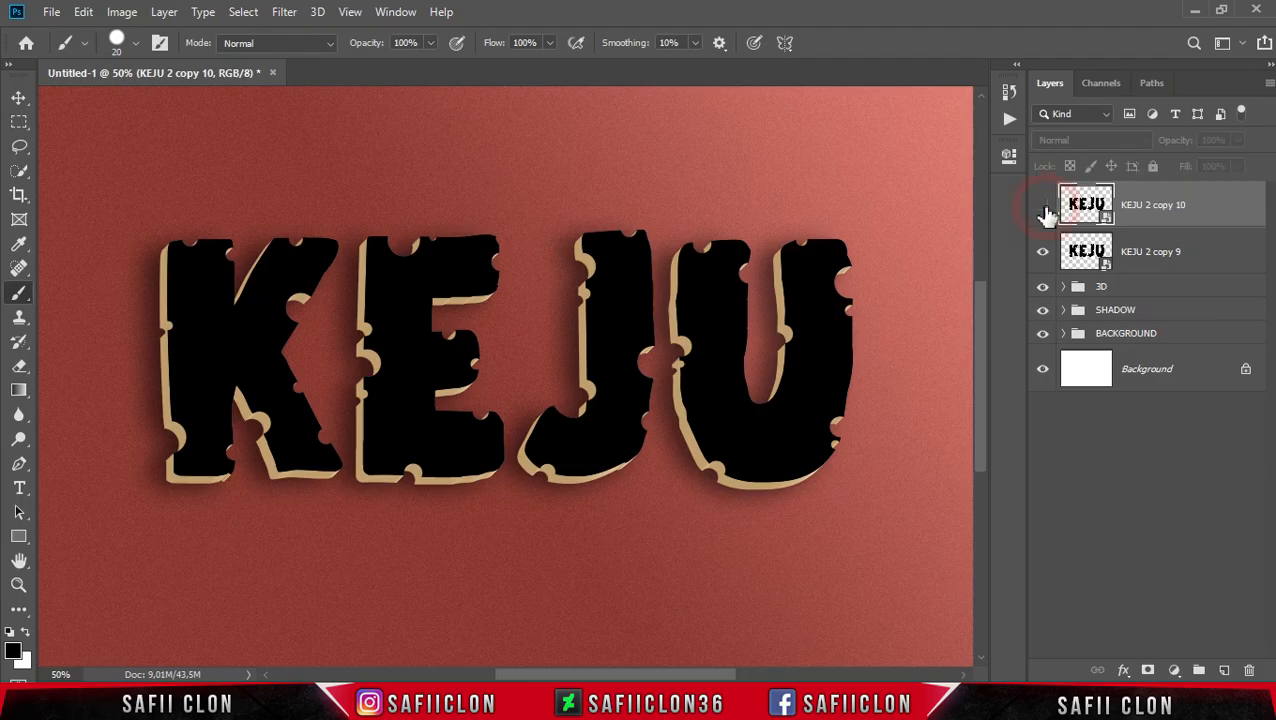
# - Set the fill of KEJU 2 copy 9 to 0%
pyautogui.click(1212, 261)
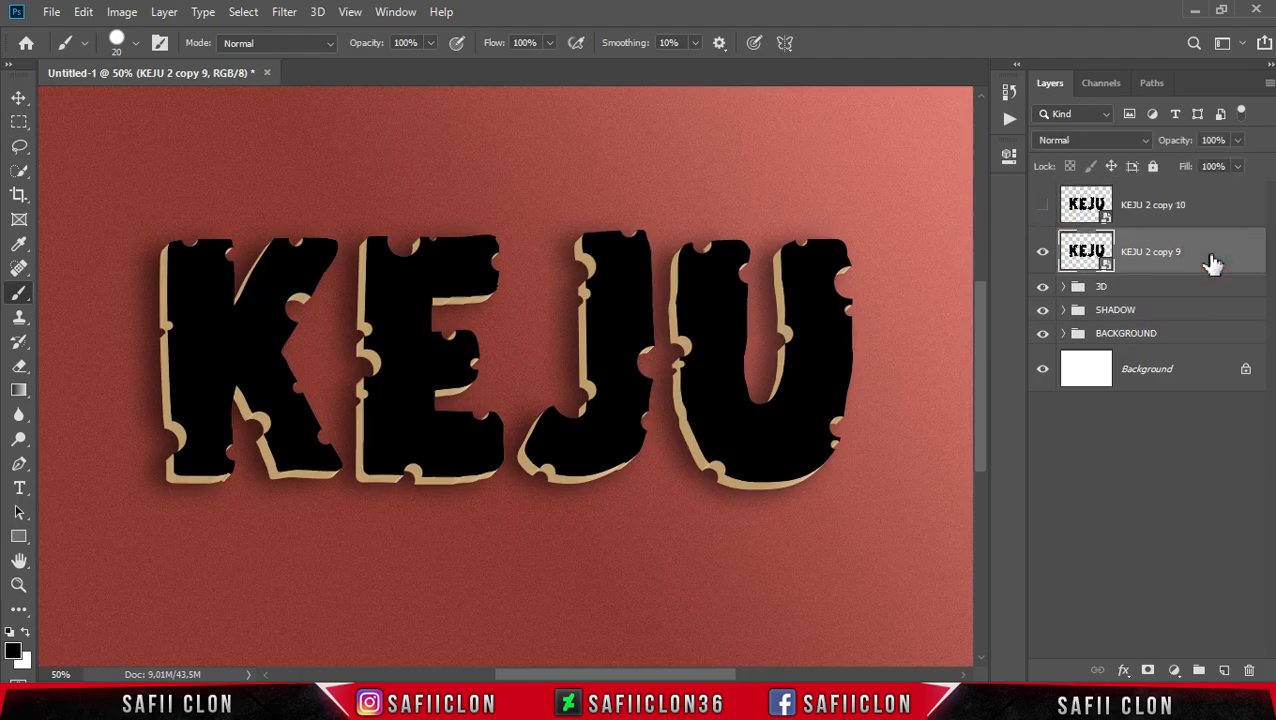
pyautogui.click(1237, 166)
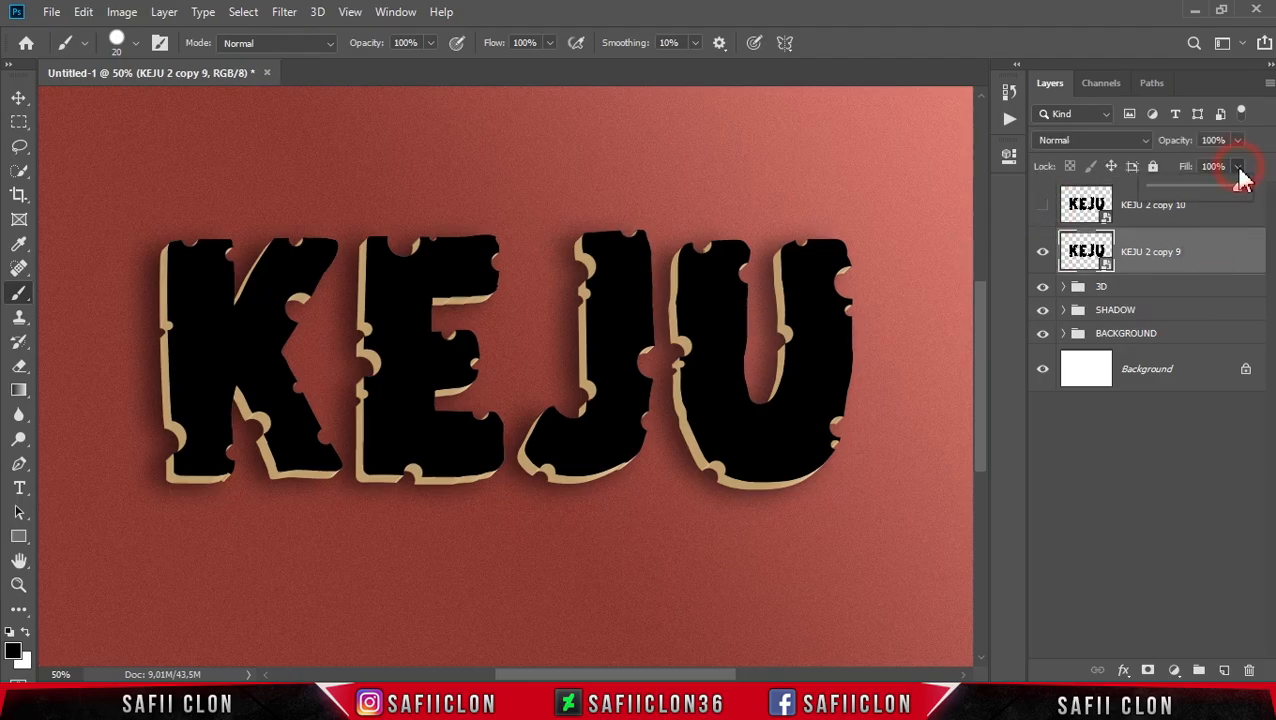
pyautogui.moveTo(1167, 186); pyautogui.dragTo(1151, 188)
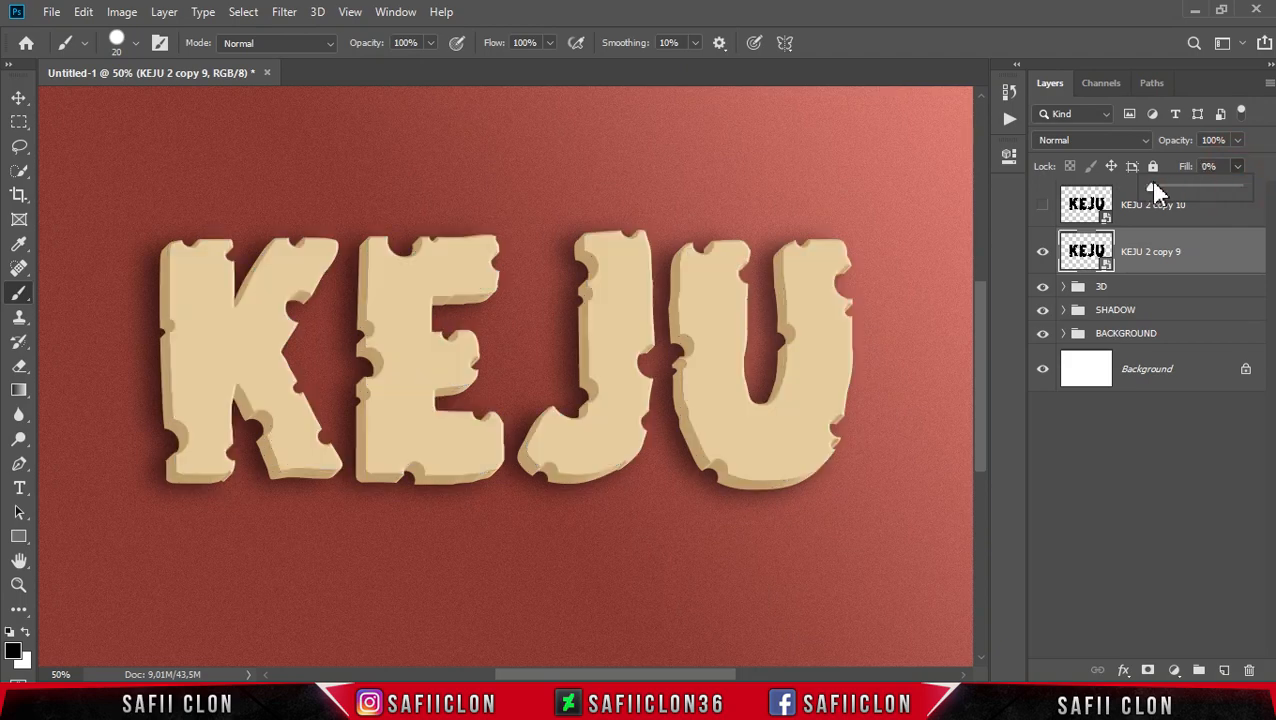
# - Add a Bevel & Emboss effect to the KEJU 2 copy 9 layer
pyautogui.click(1207, 256)
pyautogui.rightClick(1204, 256)
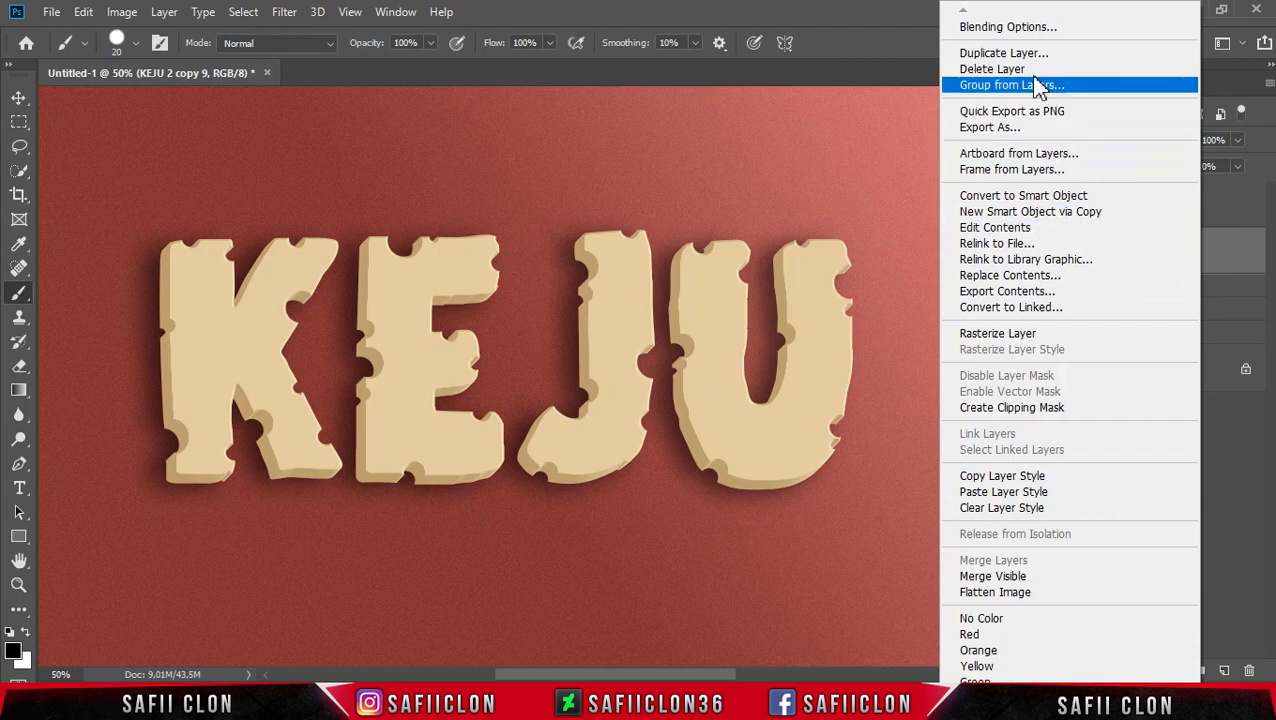
pyautogui.click(1017, 29)
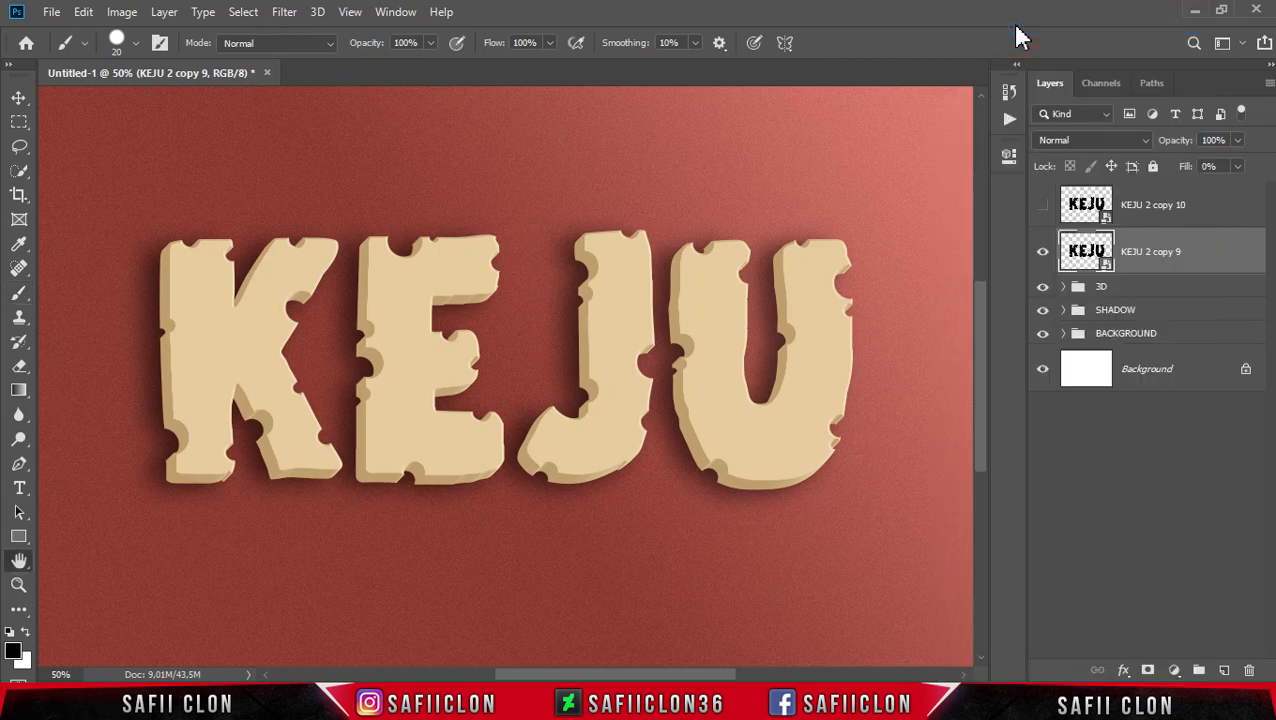
pyautogui.moveTo(715, 105); pyautogui.dragTo(866, 112)
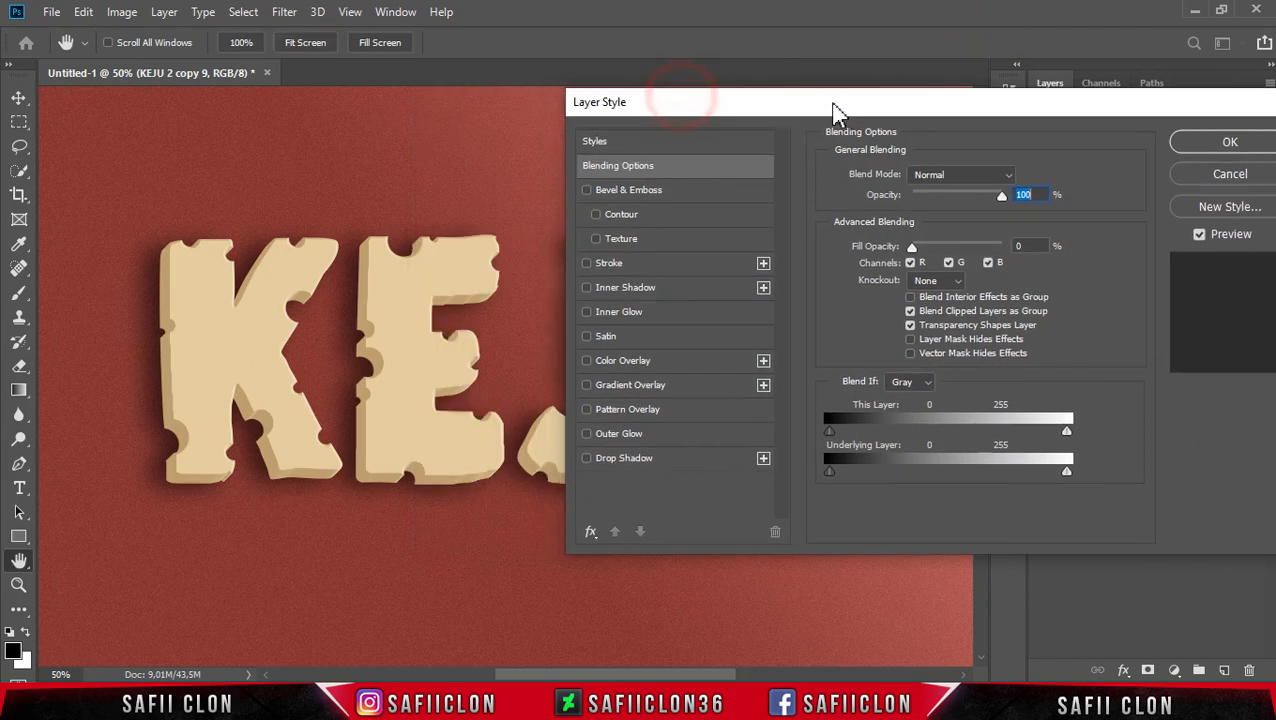
pyautogui.moveTo(650, 675); pyautogui.dragTo(675, 680)
pyautogui.moveTo(862, 110); pyautogui.dragTo(917, 128)
pyautogui.click(707, 212)
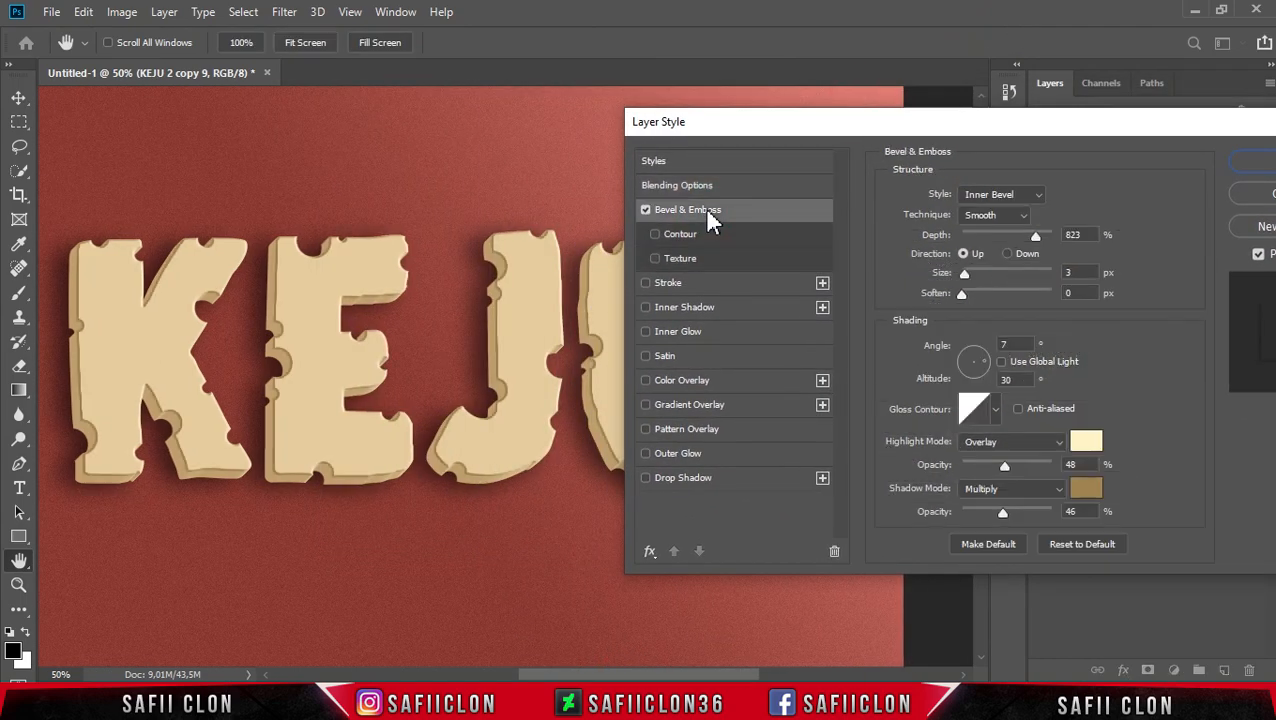
# - Set the bevel to Inner Bevel with the Smooth technique, a depth of 105% and a size of 84 px
pyautogui.click(990, 196)
pyautogui.click(990, 225)
pyautogui.click(996, 218)
pyautogui.click(990, 236)
pyautogui.moveTo(1033, 232); pyautogui.dragTo(969, 227)
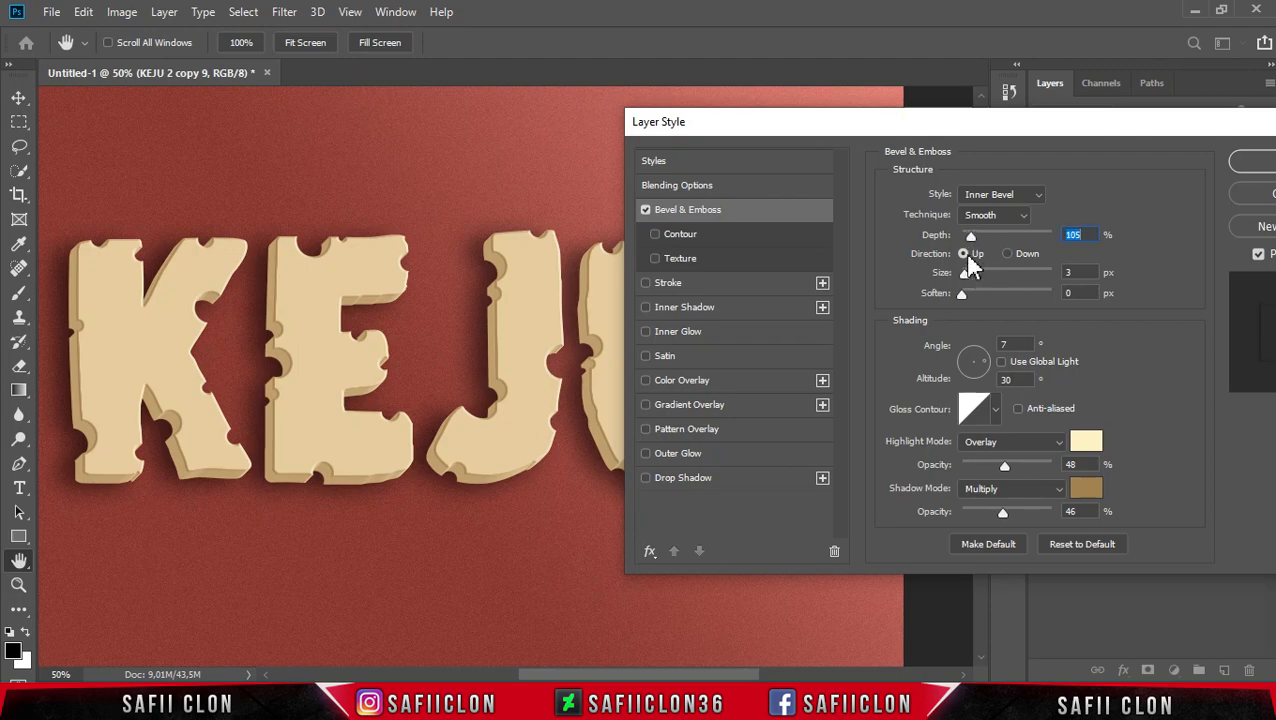
pyautogui.moveTo(966, 272); pyautogui.dragTo(998, 273)
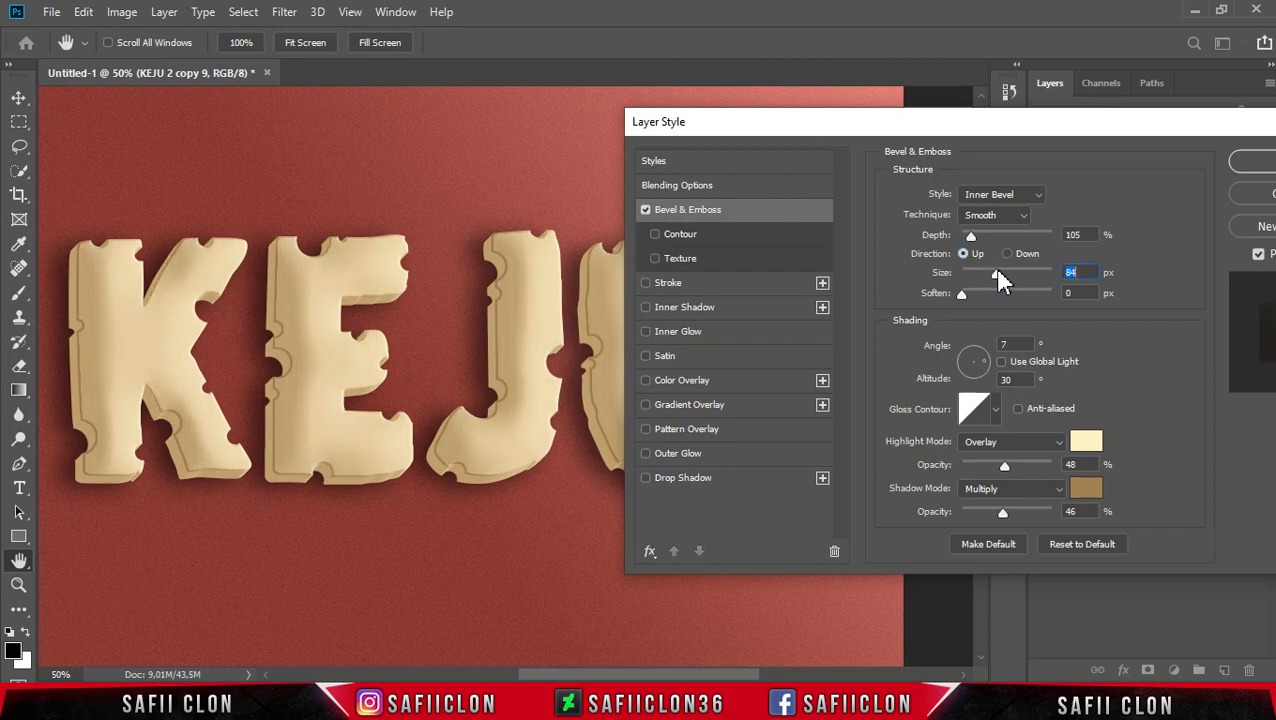
# - Set the bevel's shading angle to 45° and its altitude to 30°
pyautogui.click(1008, 345)
pyautogui.write('45')
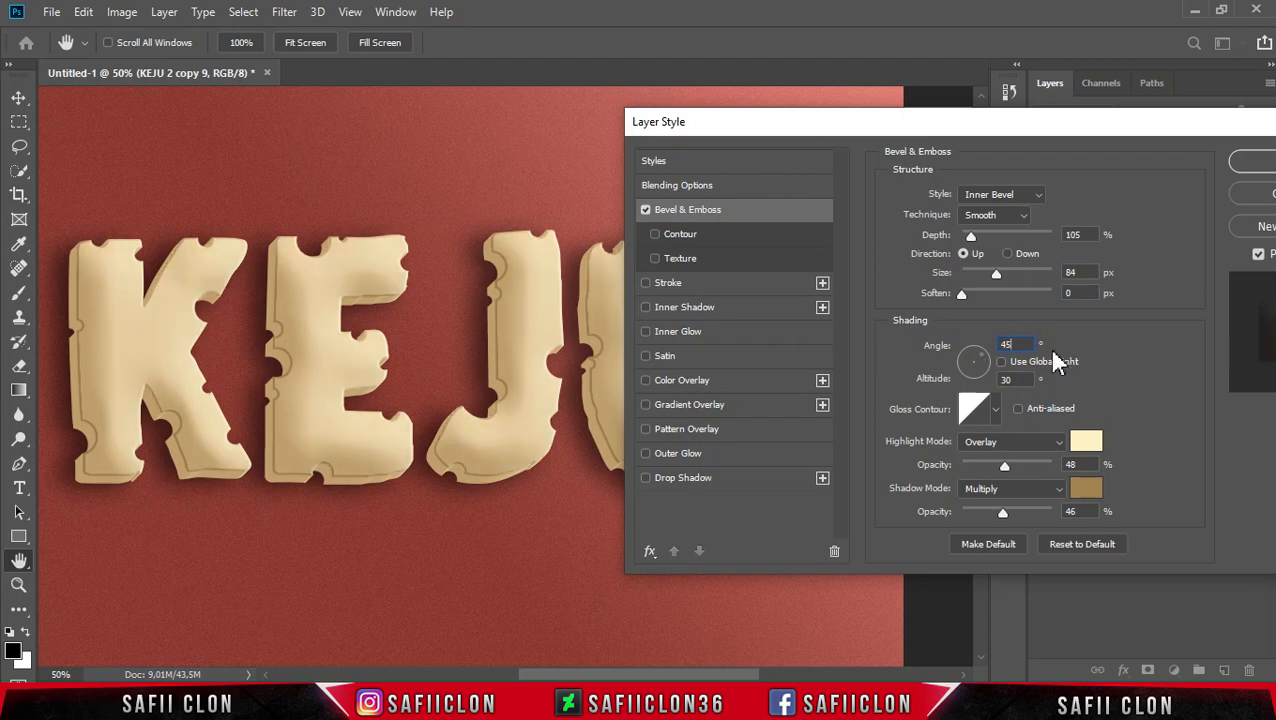
pyautogui.write('30')
# - Choose the Half Round gloss contour for the bevel and open its curve for editing
pyautogui.click(998, 411)
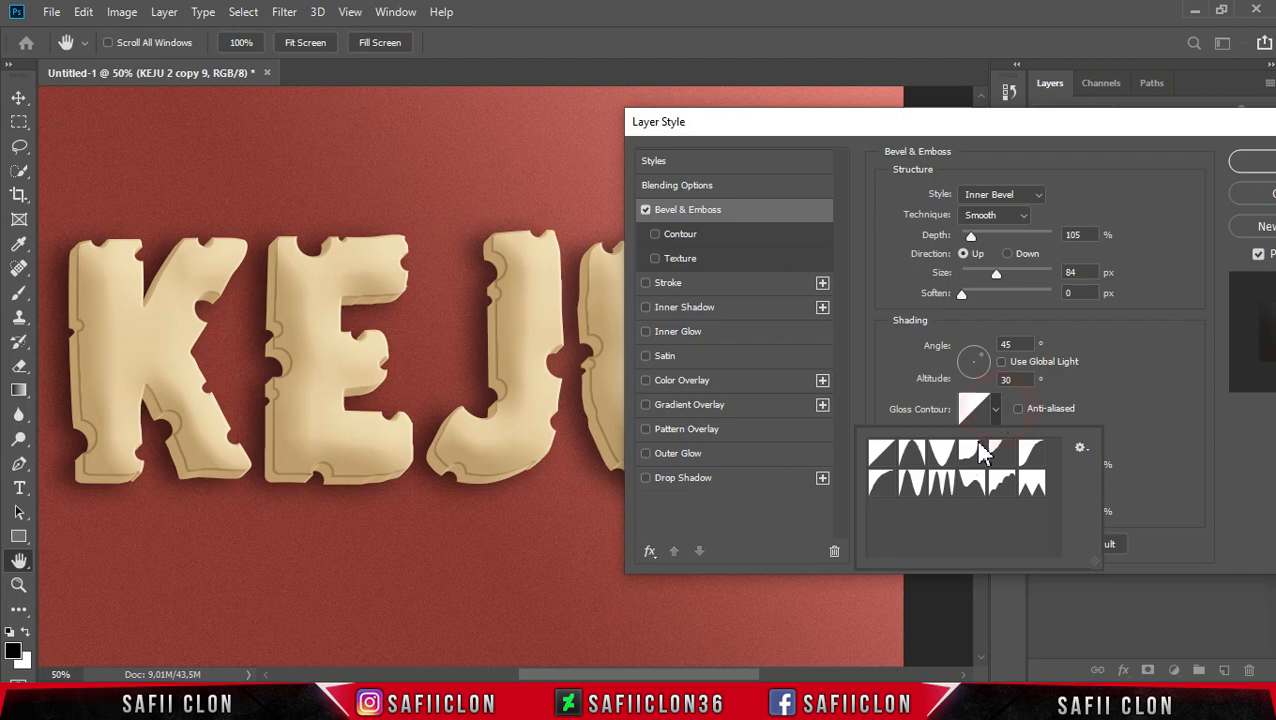
pyautogui.click(886, 486)
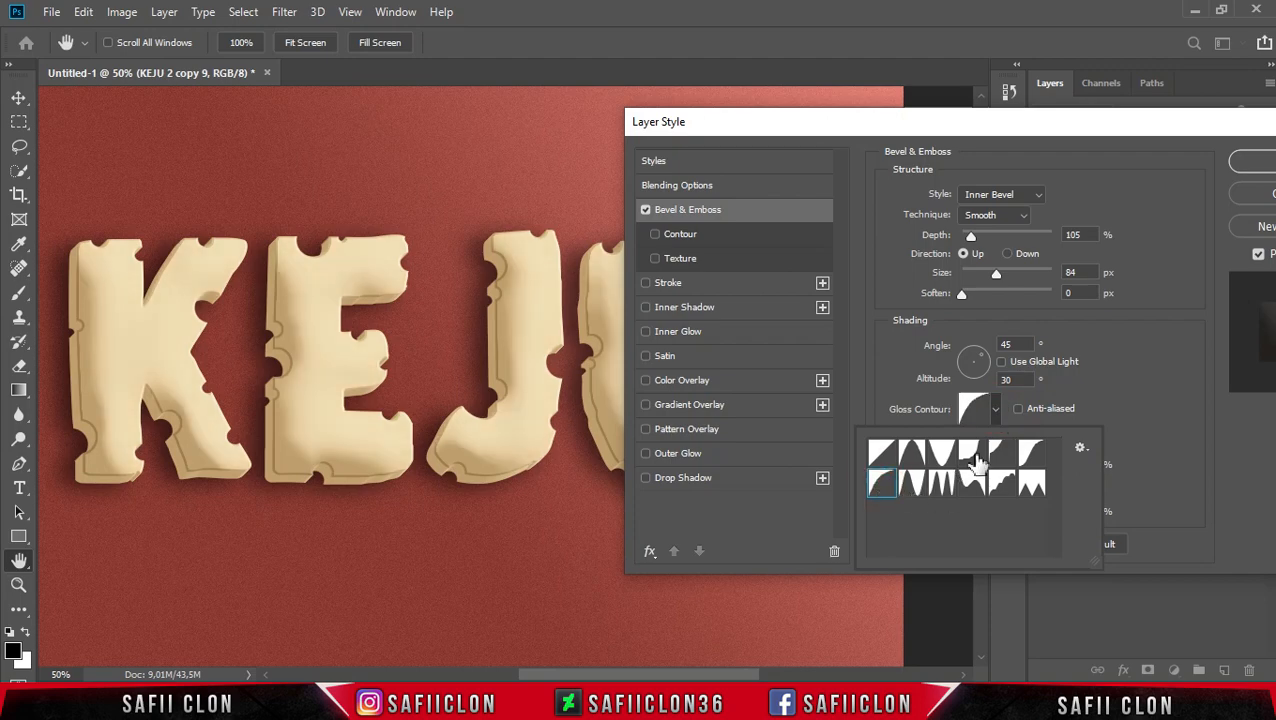
pyautogui.click(996, 412)
pyautogui.click(974, 406)
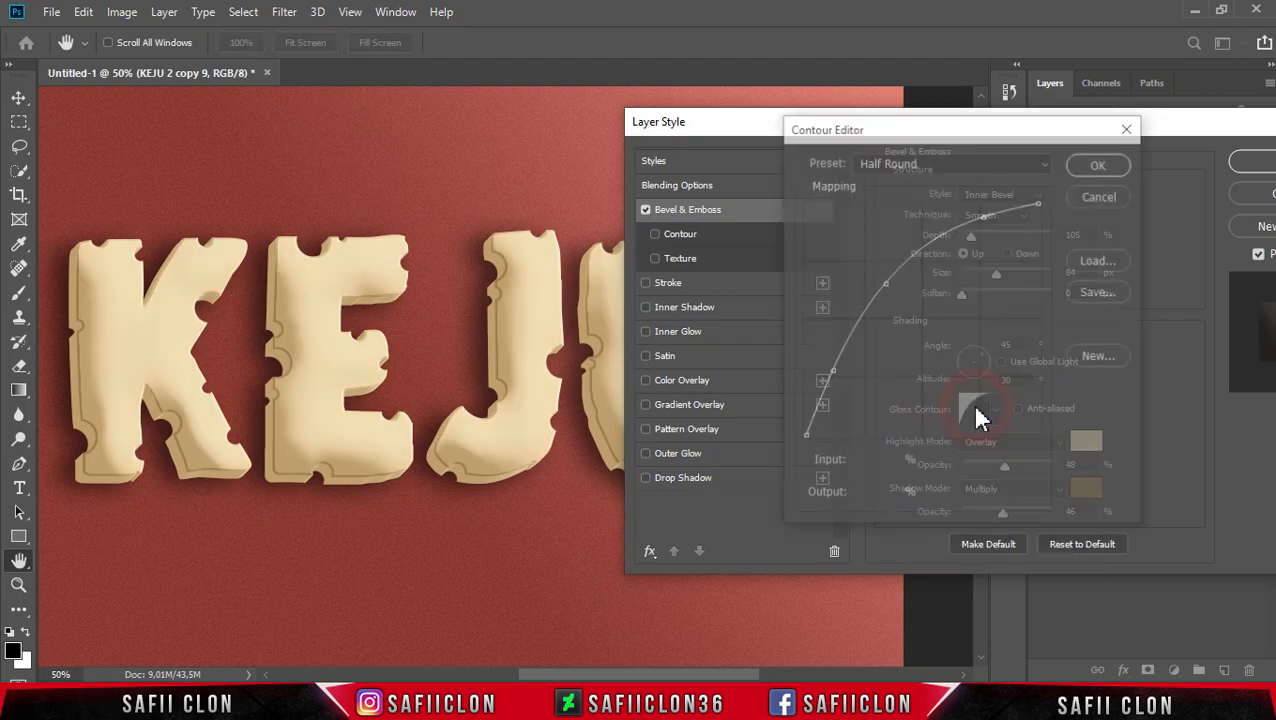
pyautogui.moveTo(919, 124); pyautogui.dragTo(943, 128)
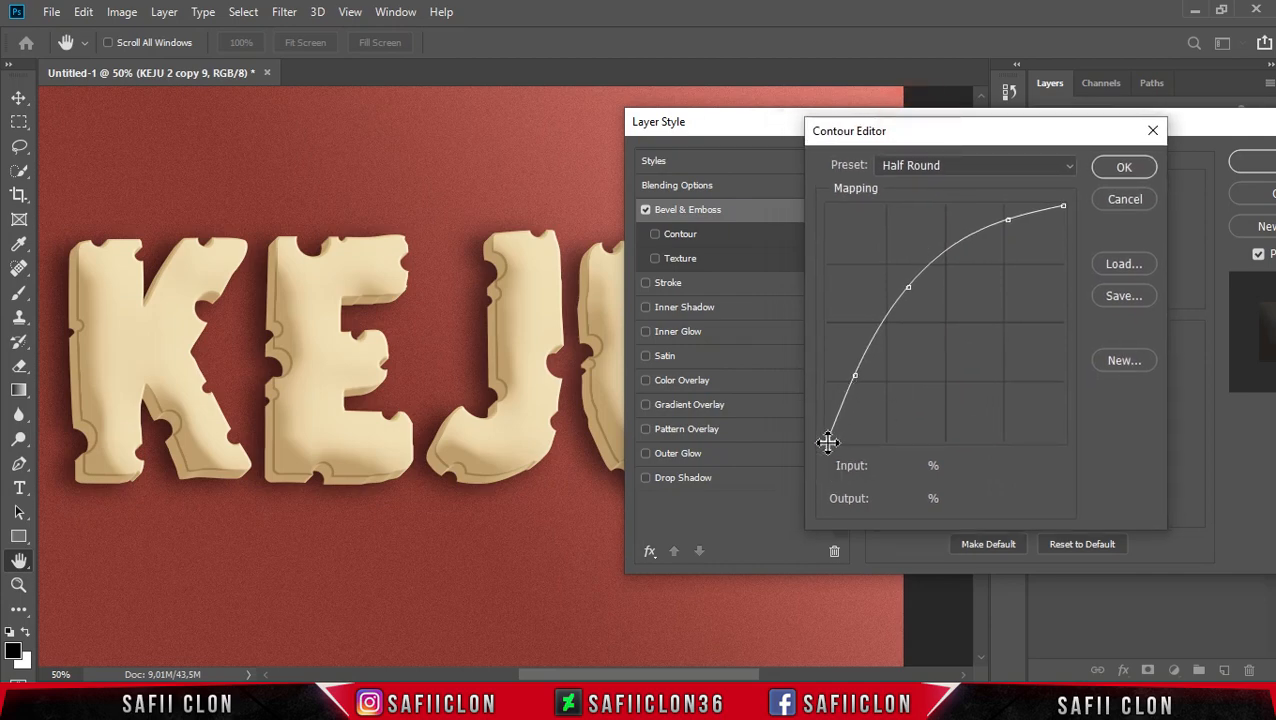
# - Reshape the gloss contour into a lower custom curve, shifting its points toward higher inputs and dropping its end point to about 59% output
pyautogui.moveTo(827, 441); pyautogui.dragTo(850, 441)
pyautogui.moveTo(854, 377); pyautogui.dragTo(874, 396)
pyautogui.moveTo(905, 287); pyautogui.dragTo(949, 330)
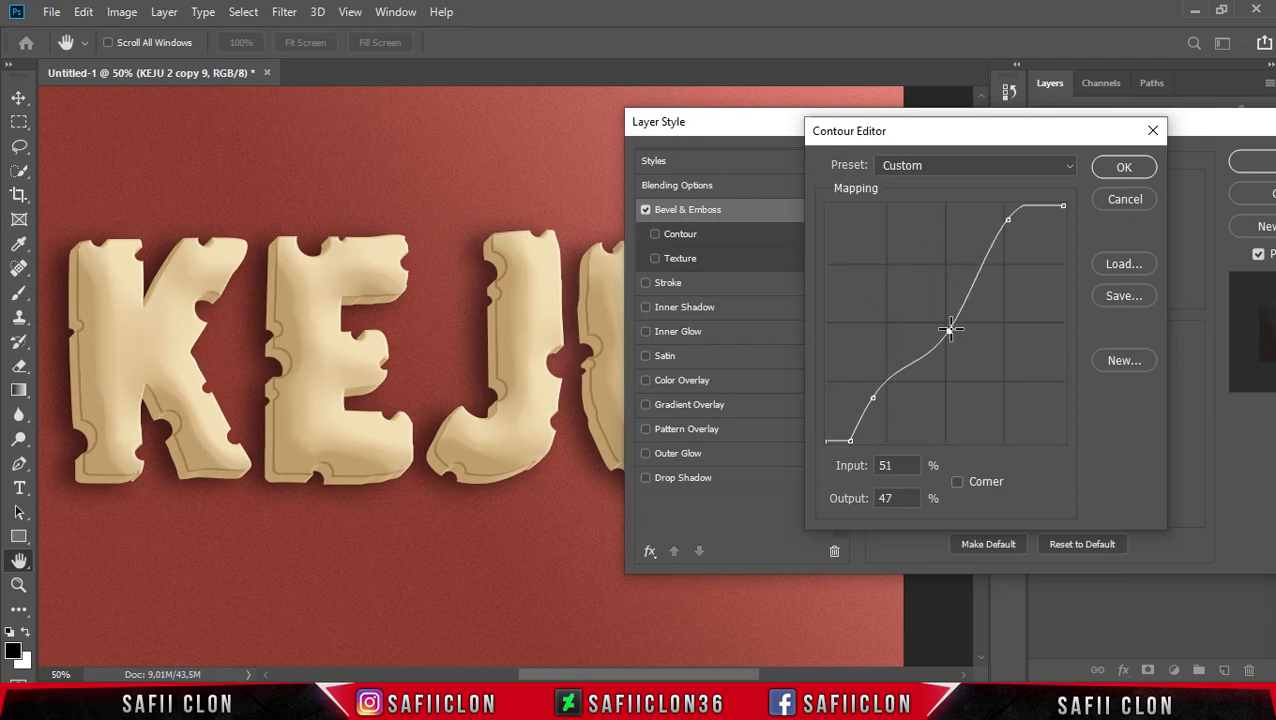
pyautogui.moveTo(1008, 221); pyautogui.dragTo(1016, 277)
pyautogui.moveTo(1063, 206); pyautogui.dragTo(1085, 279)
pyautogui.moveTo(873, 398); pyautogui.dragTo(900, 403)
pyautogui.moveTo(850, 440)
pyautogui.mouseDown()
pyautogui.moveTo(890, 440)
pyautogui.moveTo(927, 408)
pyautogui.mouseUp()
pyautogui.moveTo(946, 338); pyautogui.dragTo(974, 347)
pyautogui.click(1013, 282)
pyautogui.moveTo(1014, 290); pyautogui.dragTo(1073, 304)
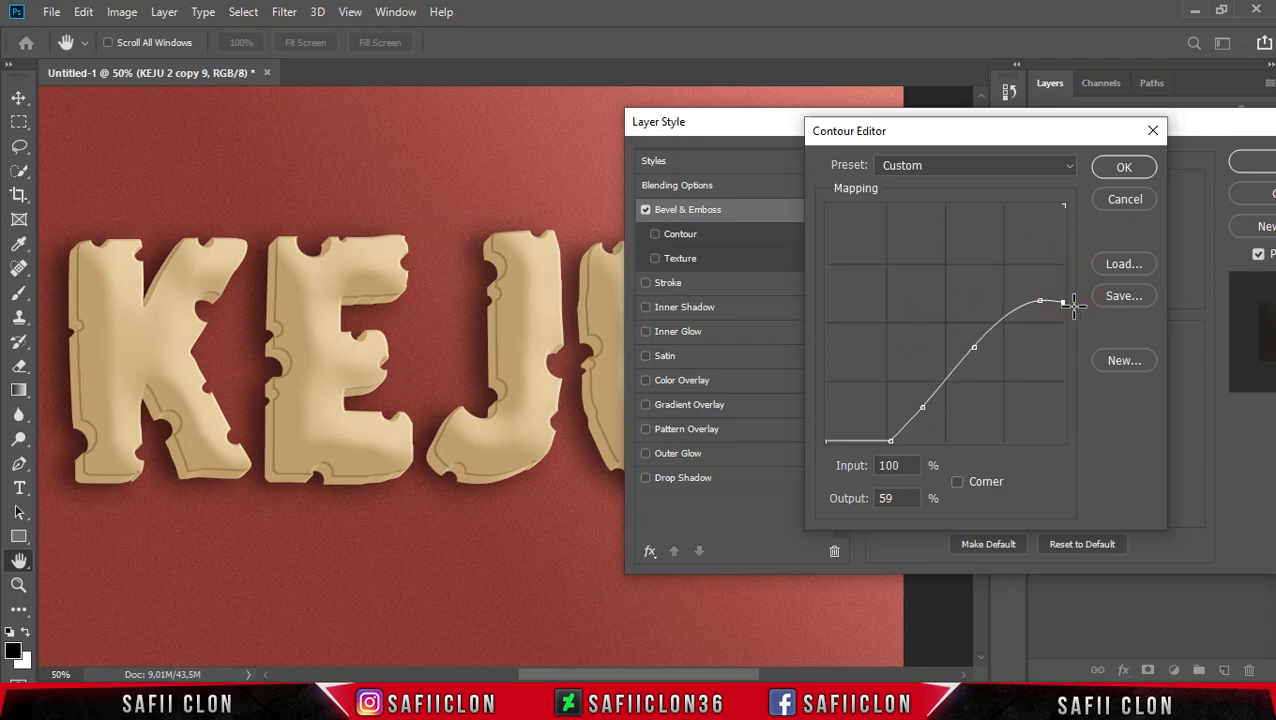
# - Refine the gloss contour with points at about 12/0, 43/18, 71/34 and 90/52% input/output, and accept the curve
pyautogui.moveTo(921, 407)
pyautogui.mouseDown()
pyautogui.moveTo(953, 414)
pyautogui.moveTo(960, 400)
pyautogui.moveTo(934, 397)
pyautogui.mouseUp()
pyautogui.moveTo(974, 347)
pyautogui.mouseDown()
pyautogui.moveTo(1016, 364)
pyautogui.moveTo(993, 358)
pyautogui.mouseUp()
pyautogui.moveTo(891, 440); pyautogui.dragTo(857, 443)
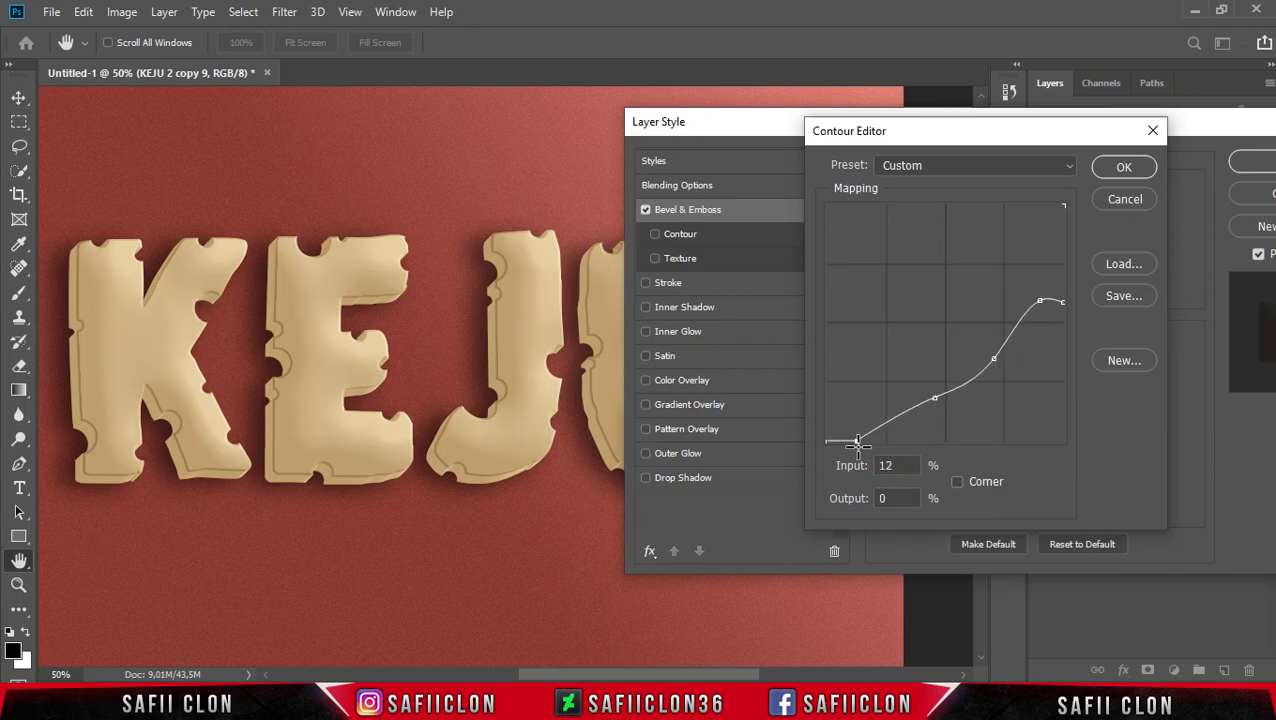
pyautogui.moveTo(934, 397)
pyautogui.mouseDown()
pyautogui.moveTo(929, 386)
pyautogui.moveTo(932, 410)
pyautogui.moveTo(928, 400)
pyautogui.mouseUp()
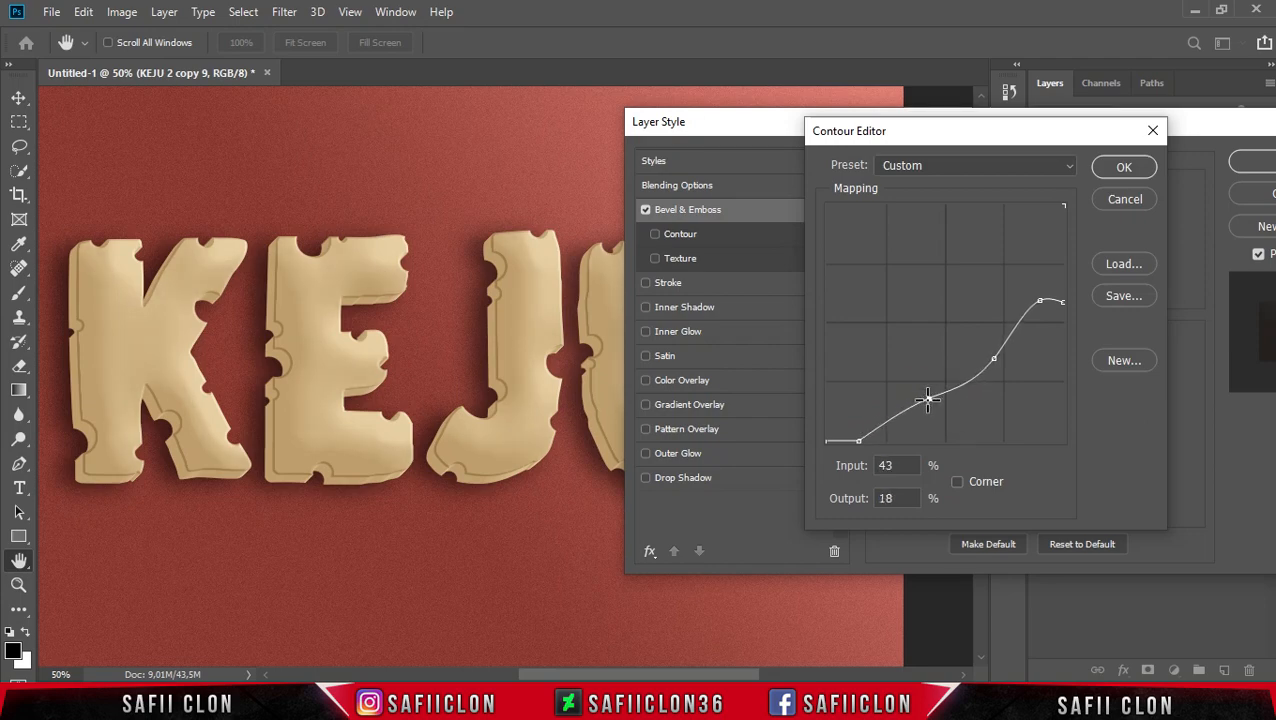
pyautogui.moveTo(993, 358)
pyautogui.mouseDown()
pyautogui.moveTo(981, 349)
pyautogui.moveTo(993, 361)
pyautogui.mouseUp()
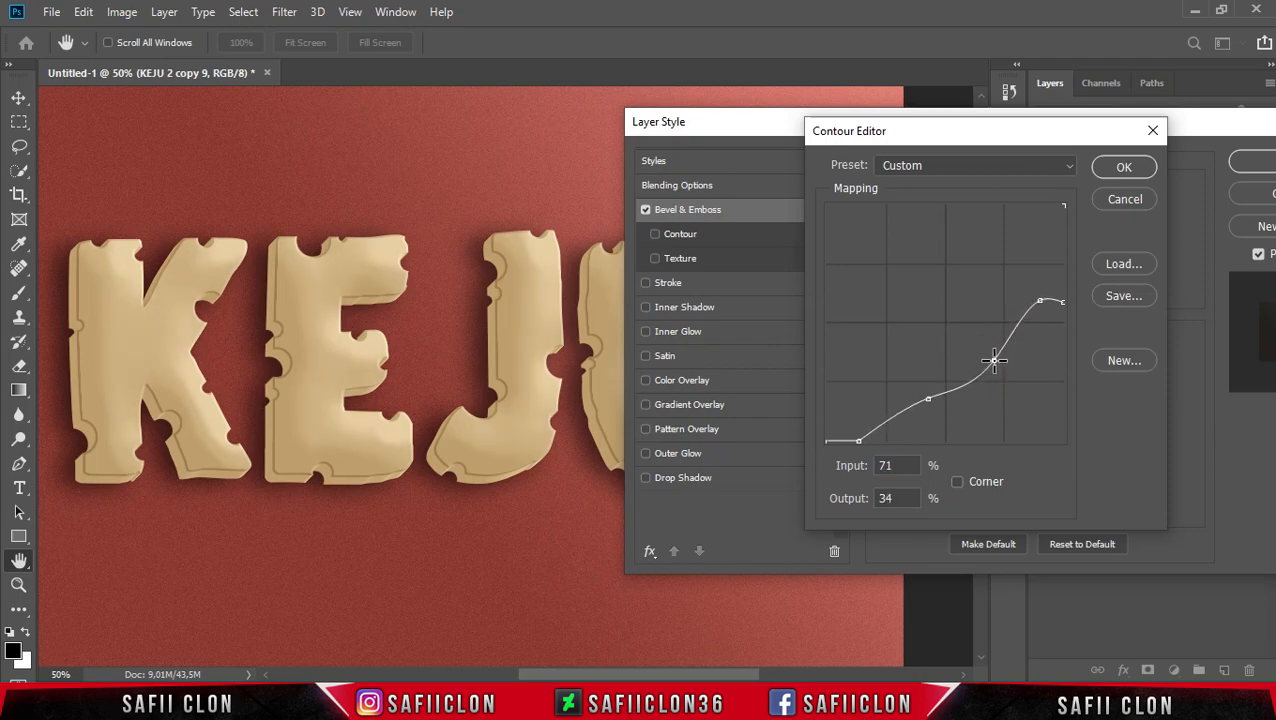
pyautogui.moveTo(1044, 298); pyautogui.dragTo(1040, 318)
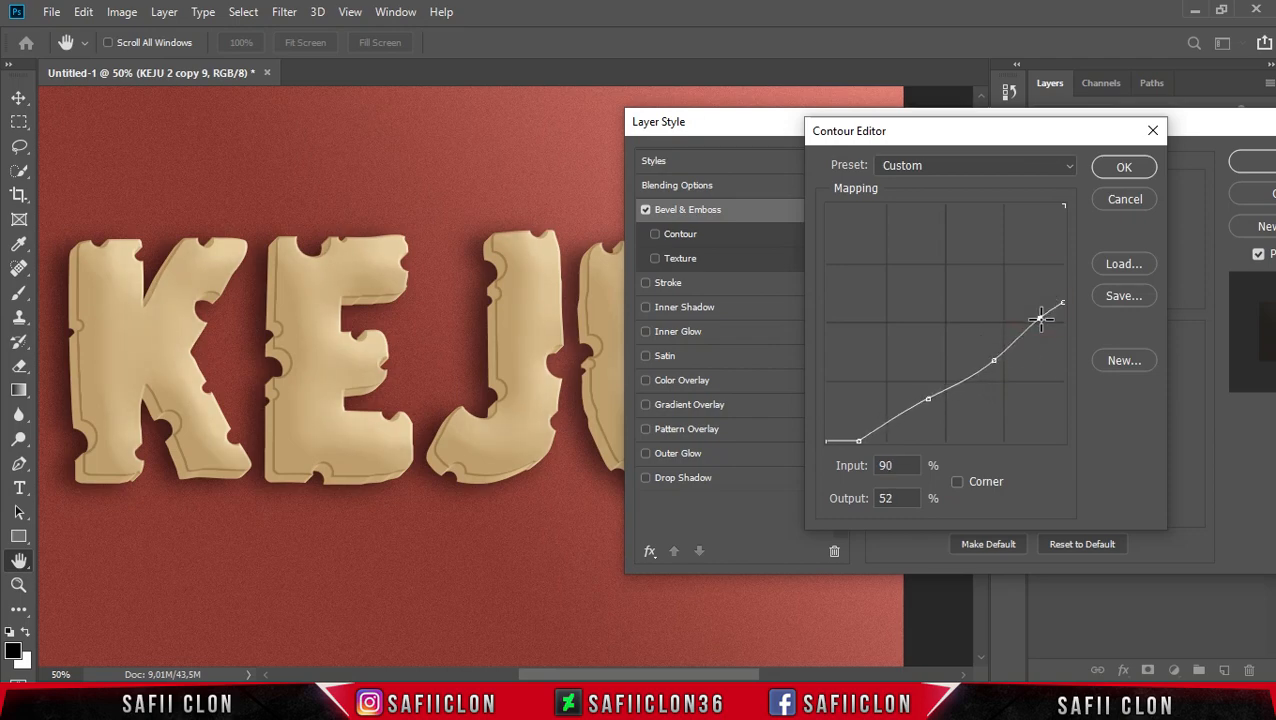
pyautogui.click(1110, 170)
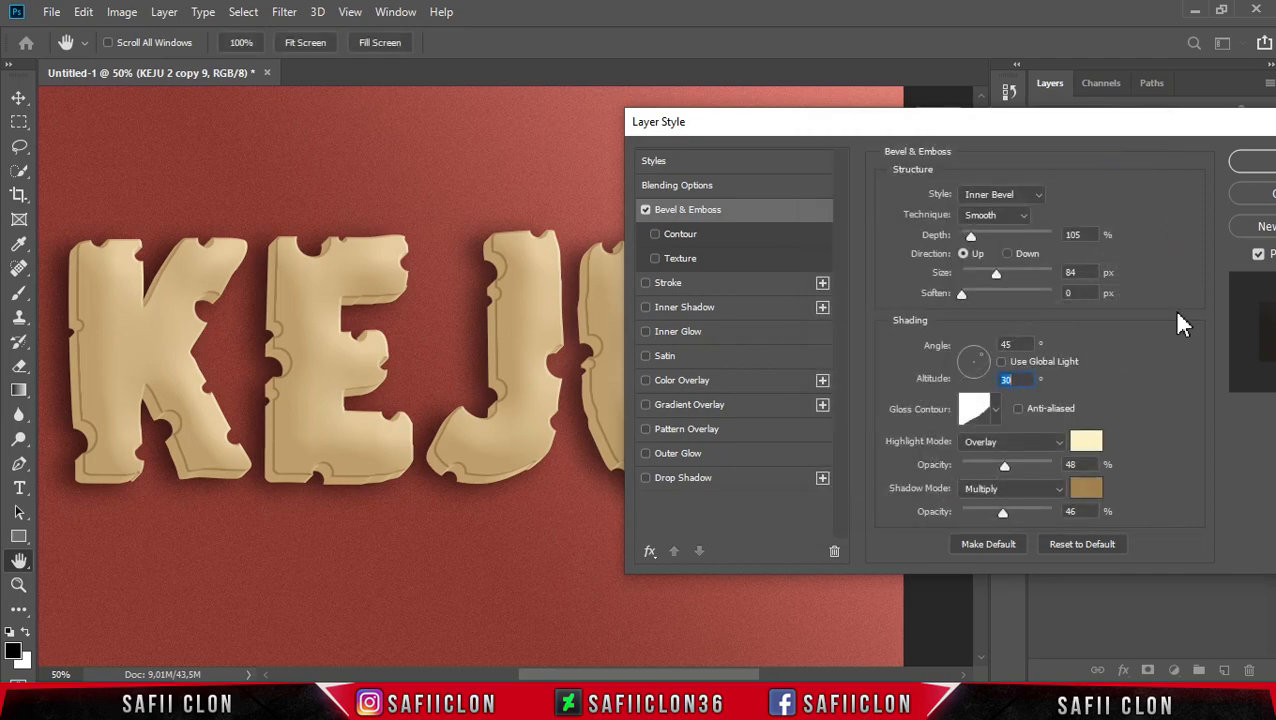
# - Give the bevel a paler cream Overlay highlight at 100% opacity and set its shadow opacity to 49%
pyautogui.click(1035, 448)
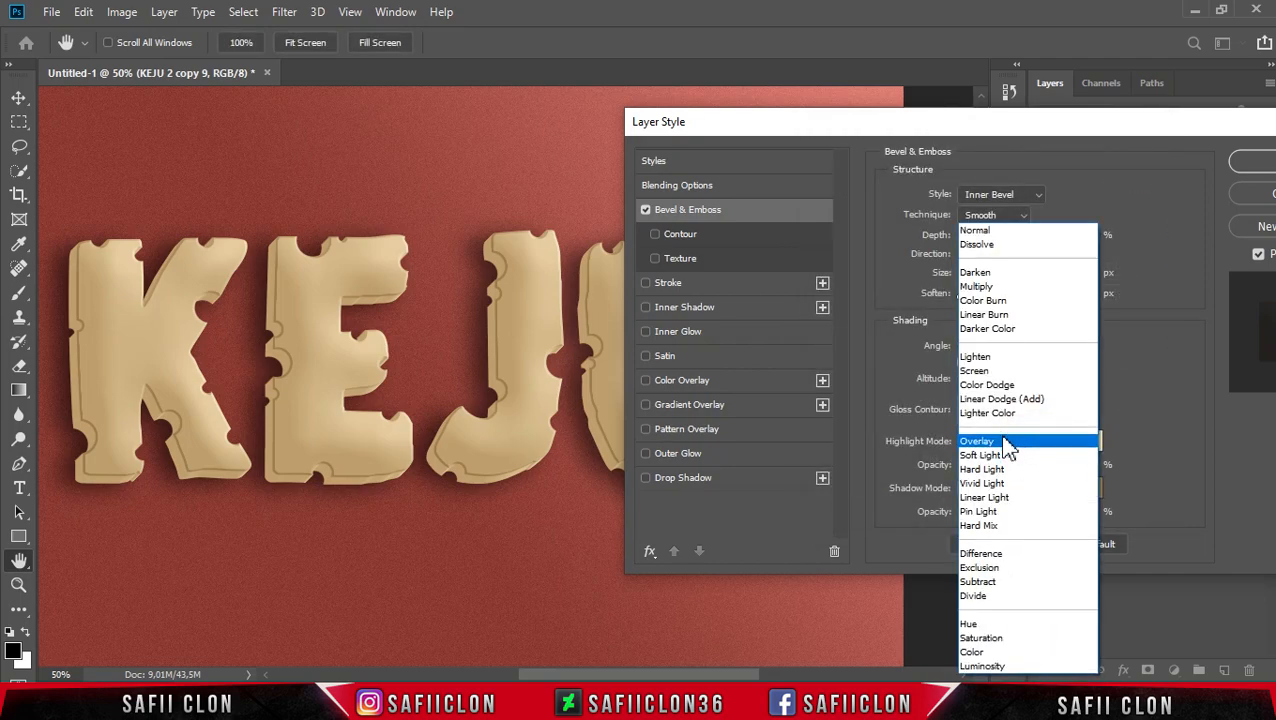
pyautogui.click(1000, 442)
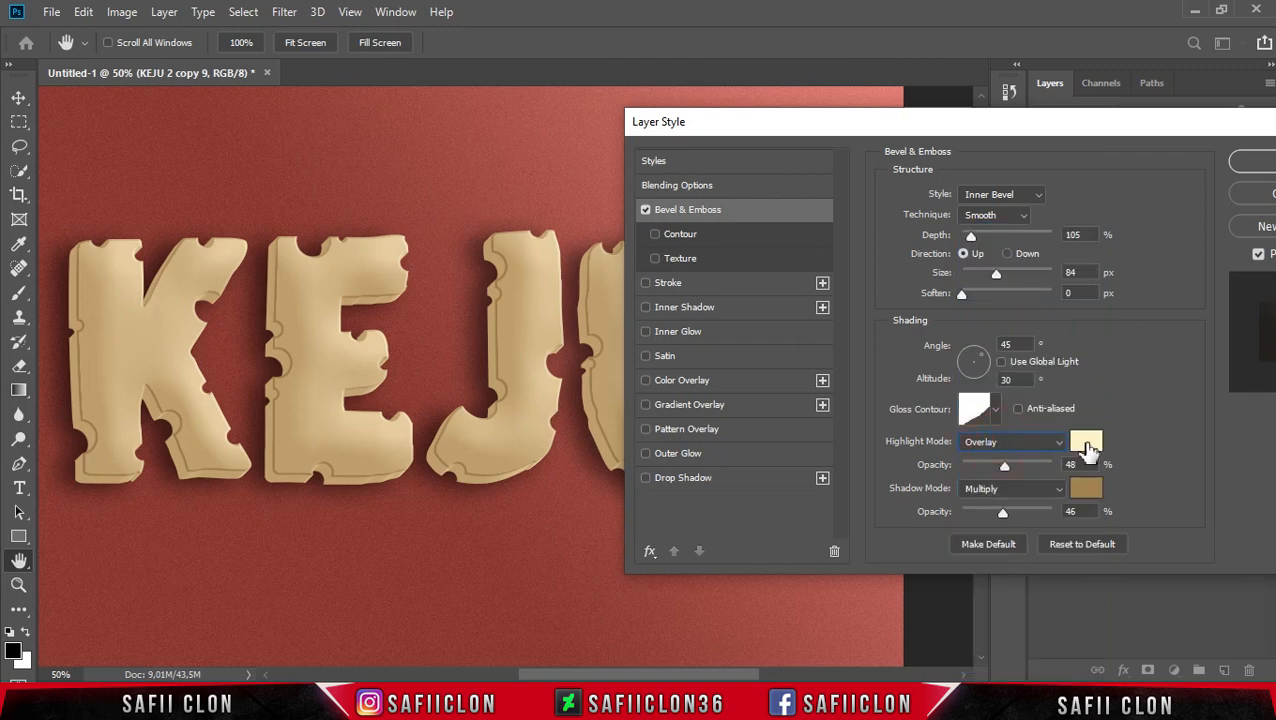
pyautogui.click(1085, 441)
pyautogui.moveTo(838, 131); pyautogui.dragTo(810, 125)
pyautogui.click(1190, 122)
pyautogui.moveTo(1005, 466); pyautogui.dragTo(1040, 466)
pyautogui.moveTo(1003, 512)
pyautogui.mouseDown()
pyautogui.moveTo(1038, 515)
pyautogui.moveTo(995, 516)
pyautogui.moveTo(1007, 516)
pyautogui.mouseUp()
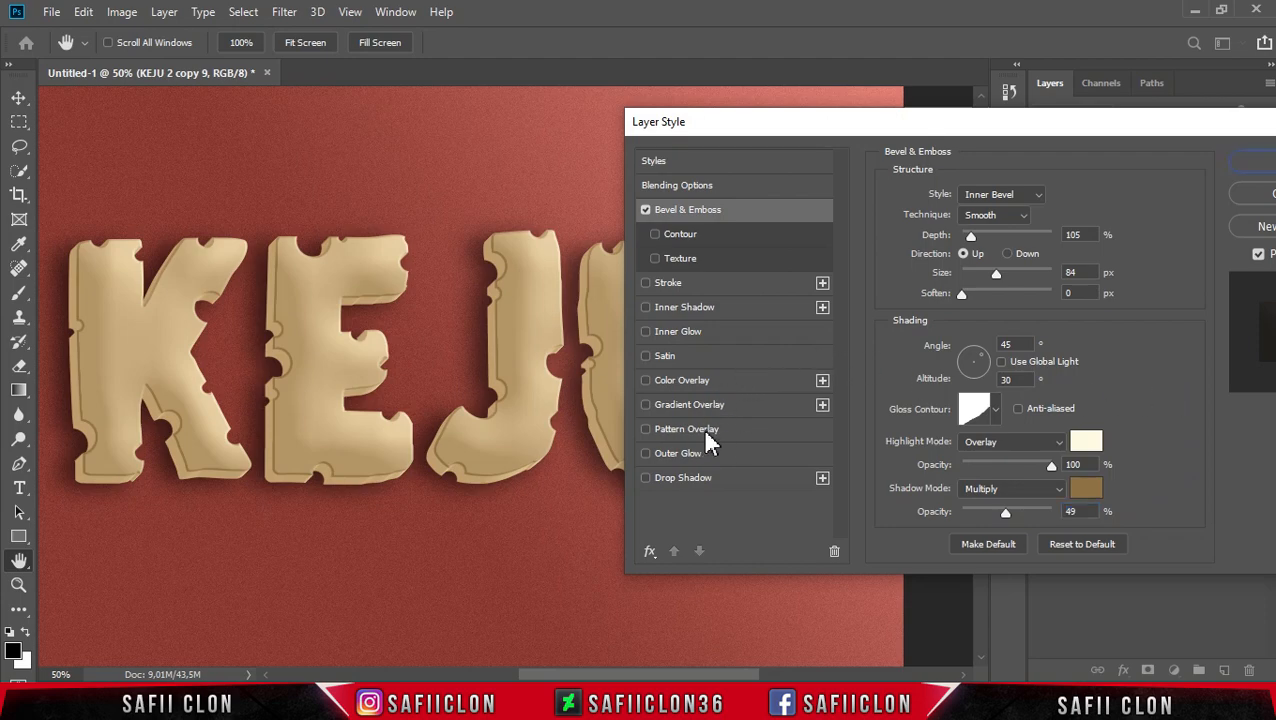
# - Enable a Pattern Overlay on the lettering and load the Keju pattern file from the KEJU folder
pyautogui.click(704, 432)
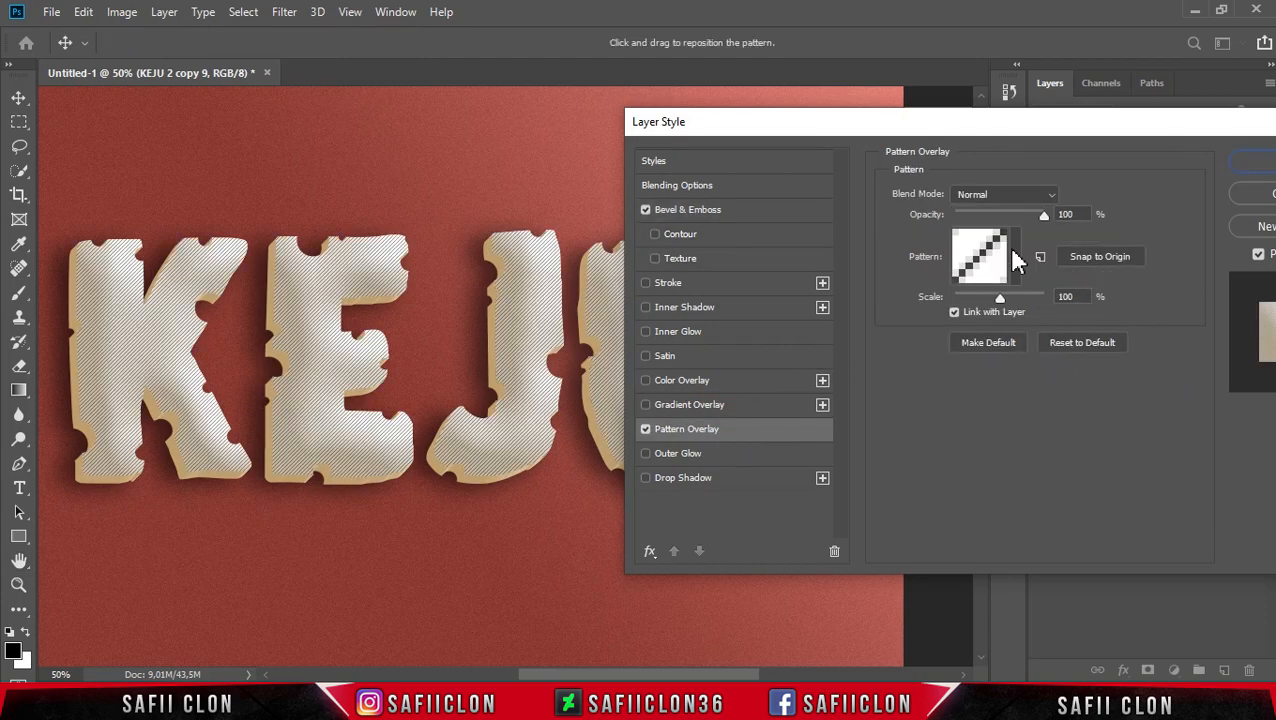
pyautogui.click(1014, 256)
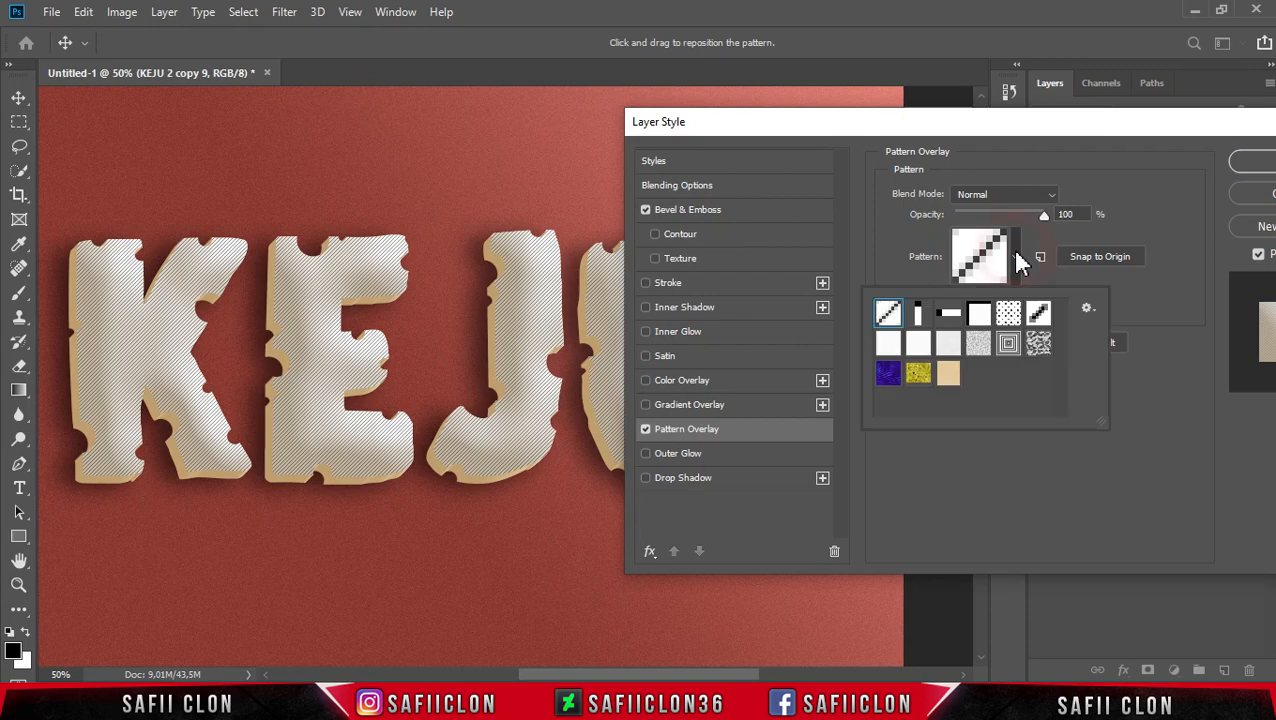
pyautogui.click(1088, 312)
pyautogui.click(1145, 395)
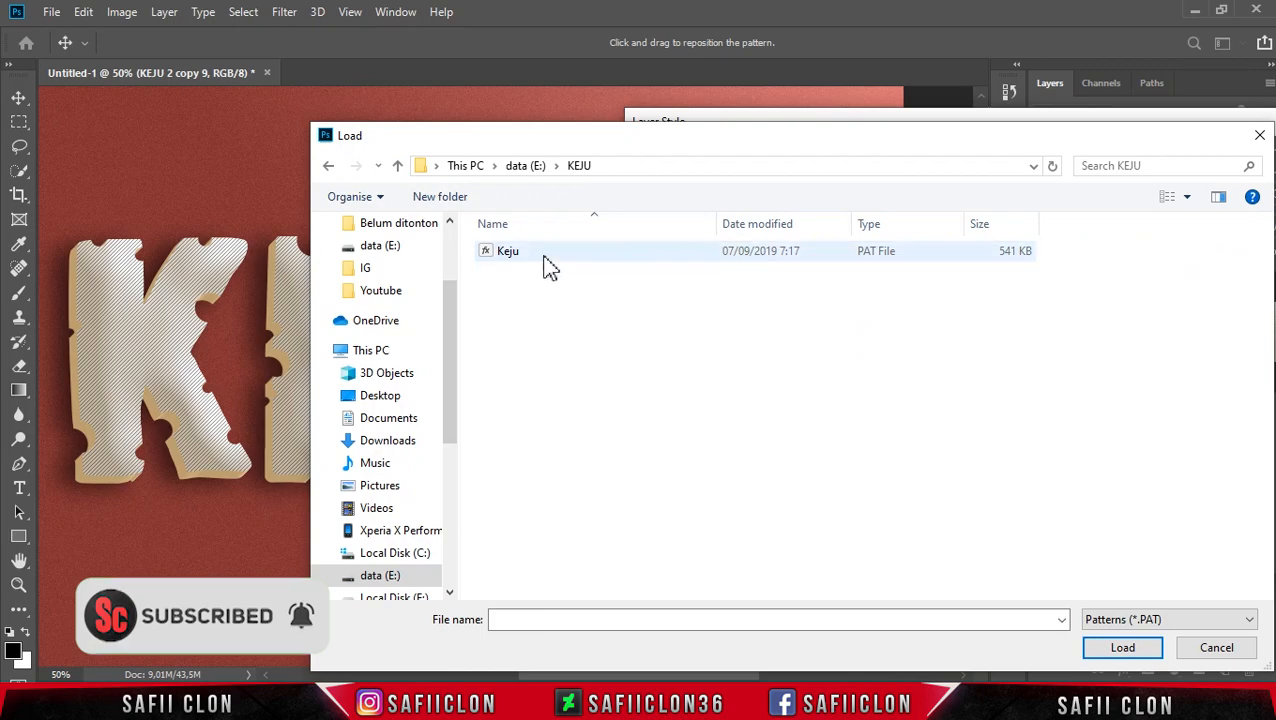
pyautogui.click(545, 264)
pyautogui.click(1120, 648)
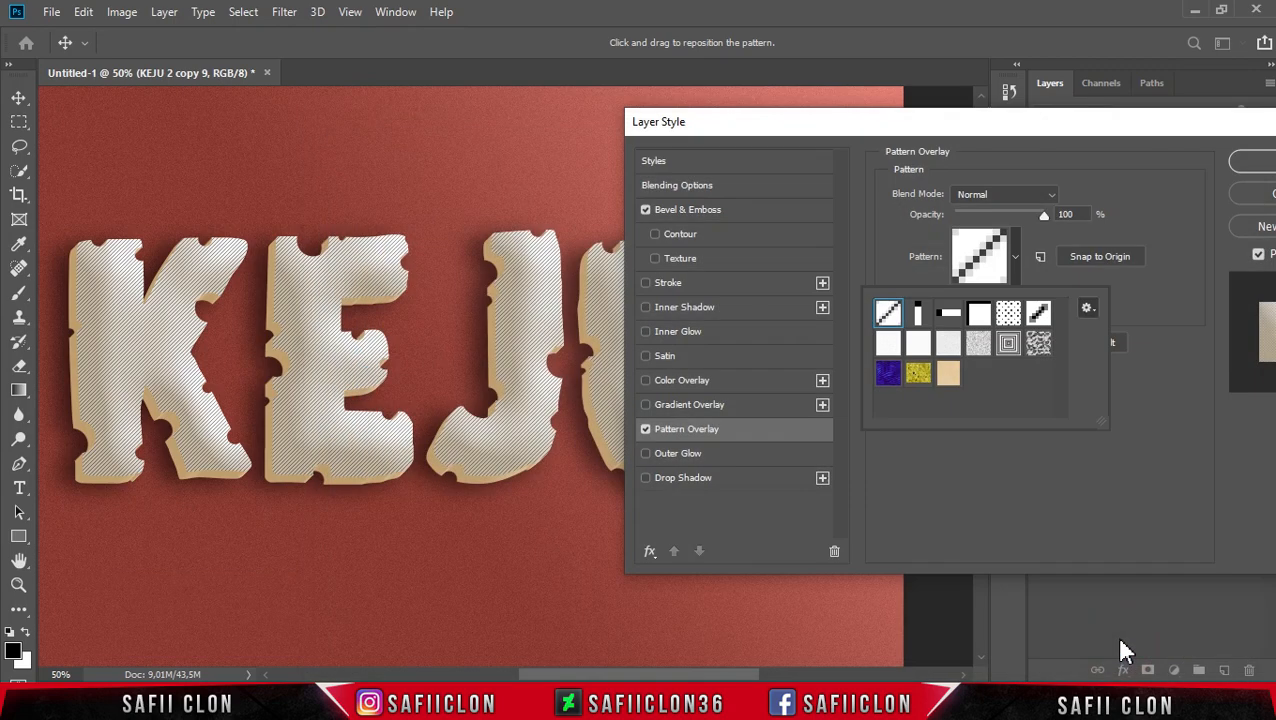
# - Use the last loaded cheese-hole pattern at 149% scale, shift it slightly on the letters, and apply the layer style
pyautogui.click(1008, 376)
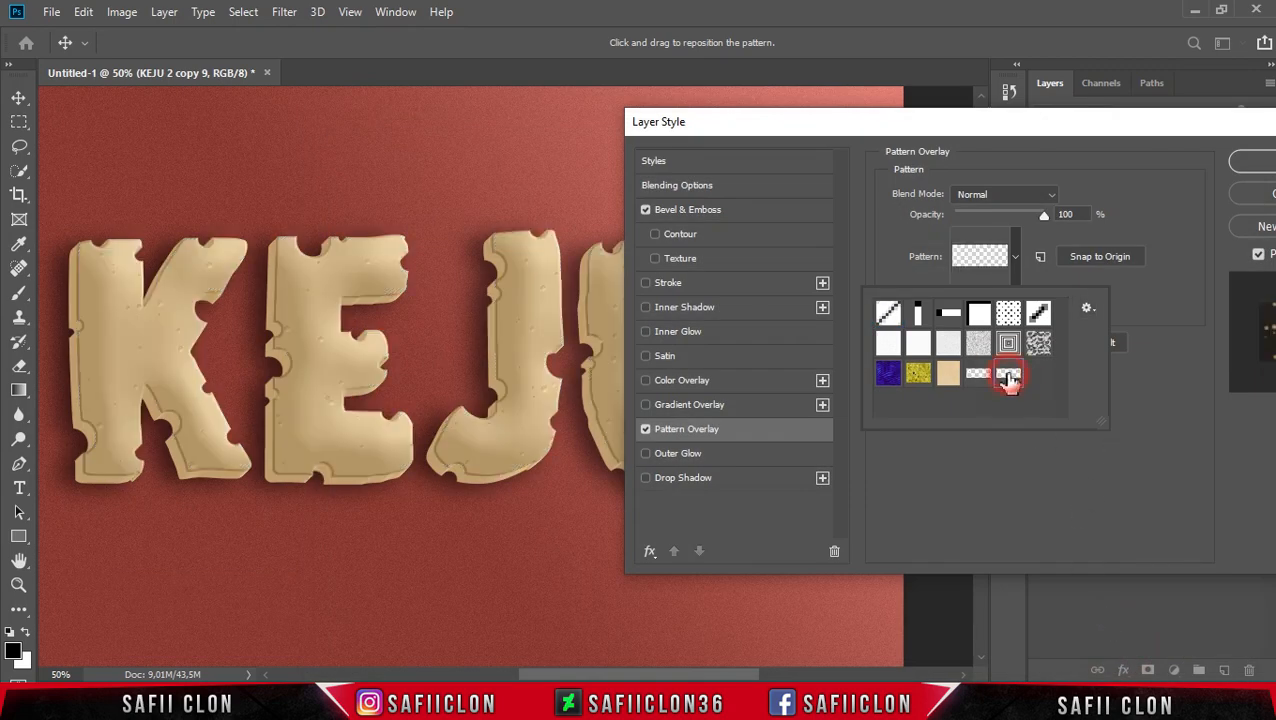
pyautogui.click(1015, 257)
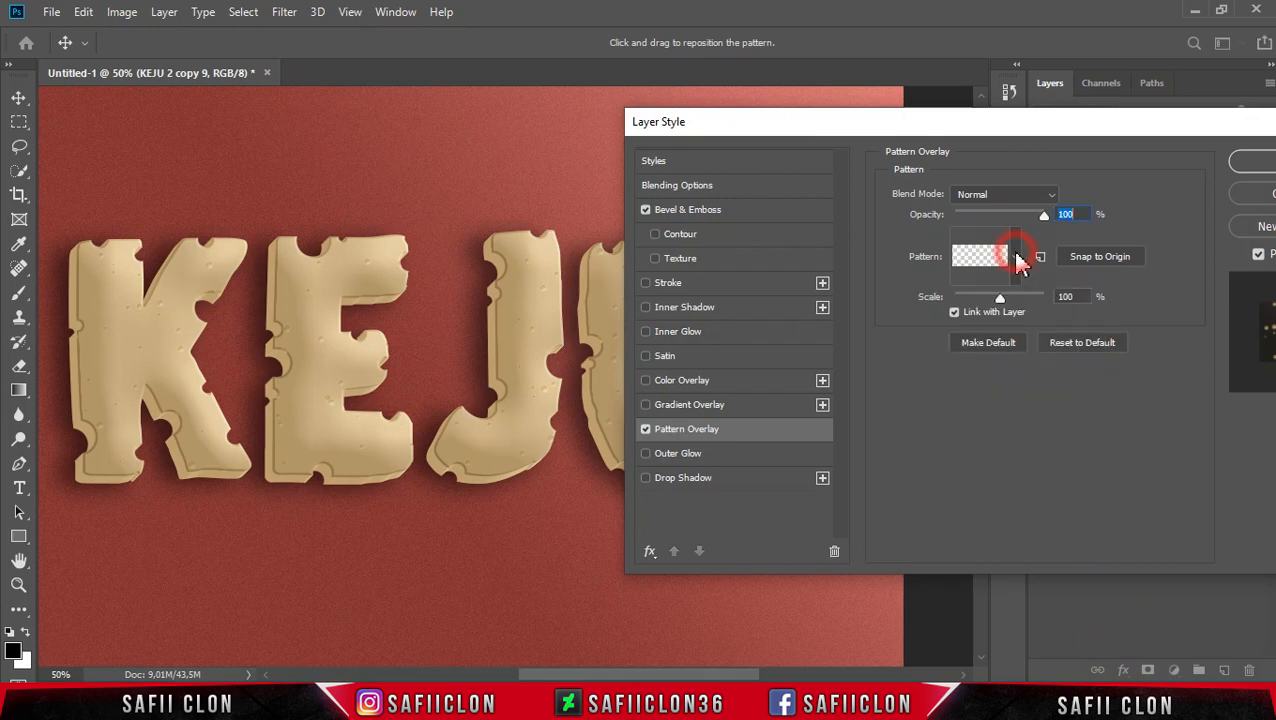
pyautogui.moveTo(1000, 298); pyautogui.dragTo(1000, 298)
pyautogui.click(1001, 299)
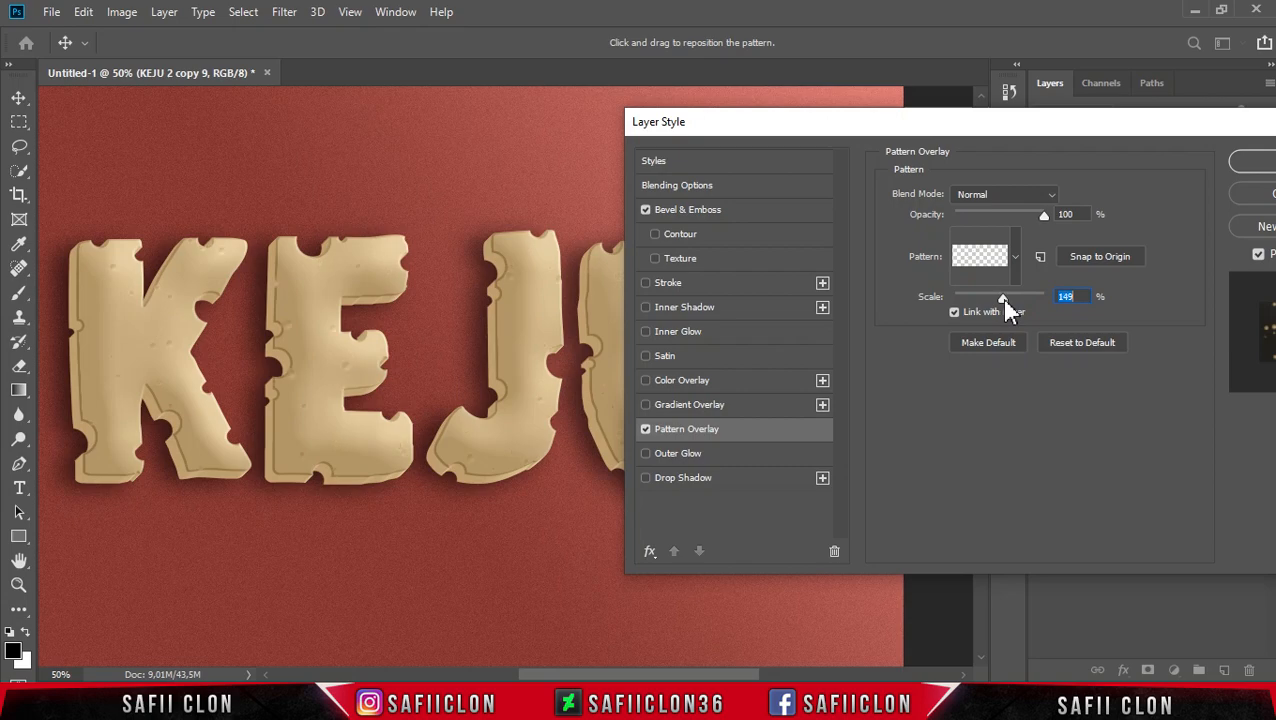
pyautogui.moveTo(512, 279); pyautogui.dragTo(521, 282)
pyautogui.moveTo(1030, 130); pyautogui.dragTo(882, 126)
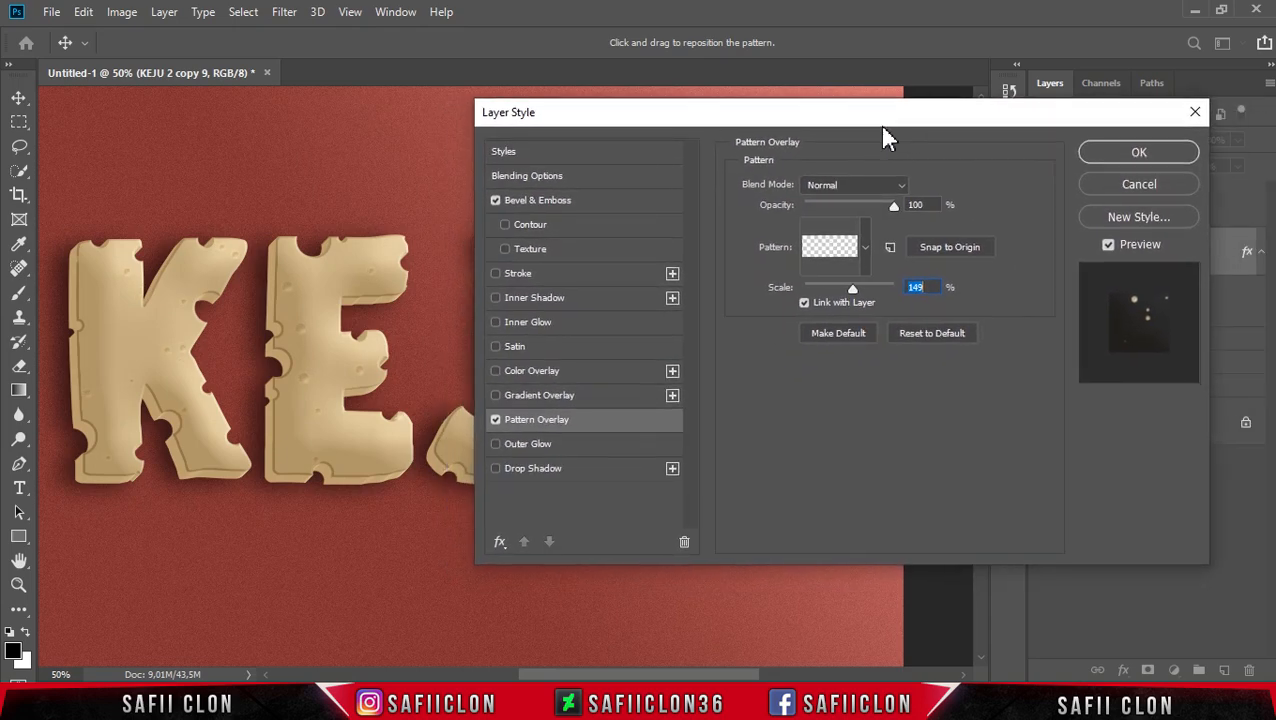
pyautogui.click(1138, 154)
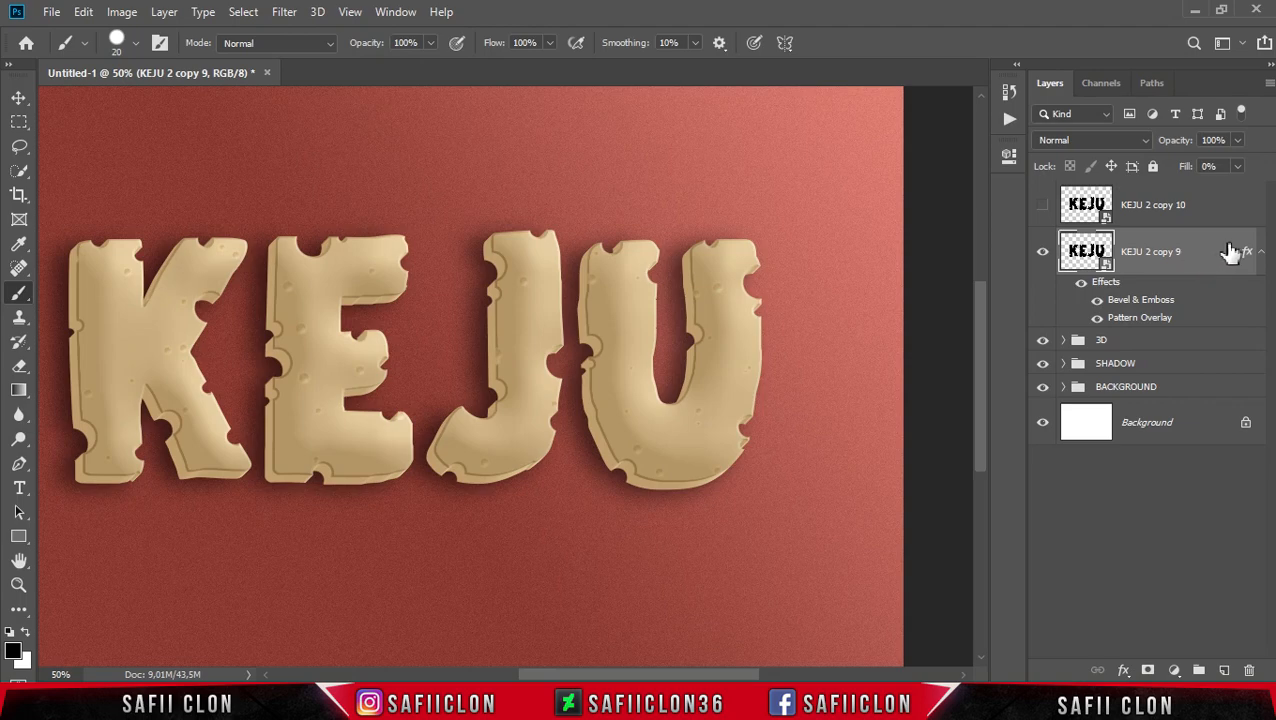
# - Show the KEJU 2 copy 10 layer and set its fill to 0%
pyautogui.click(1203, 216)
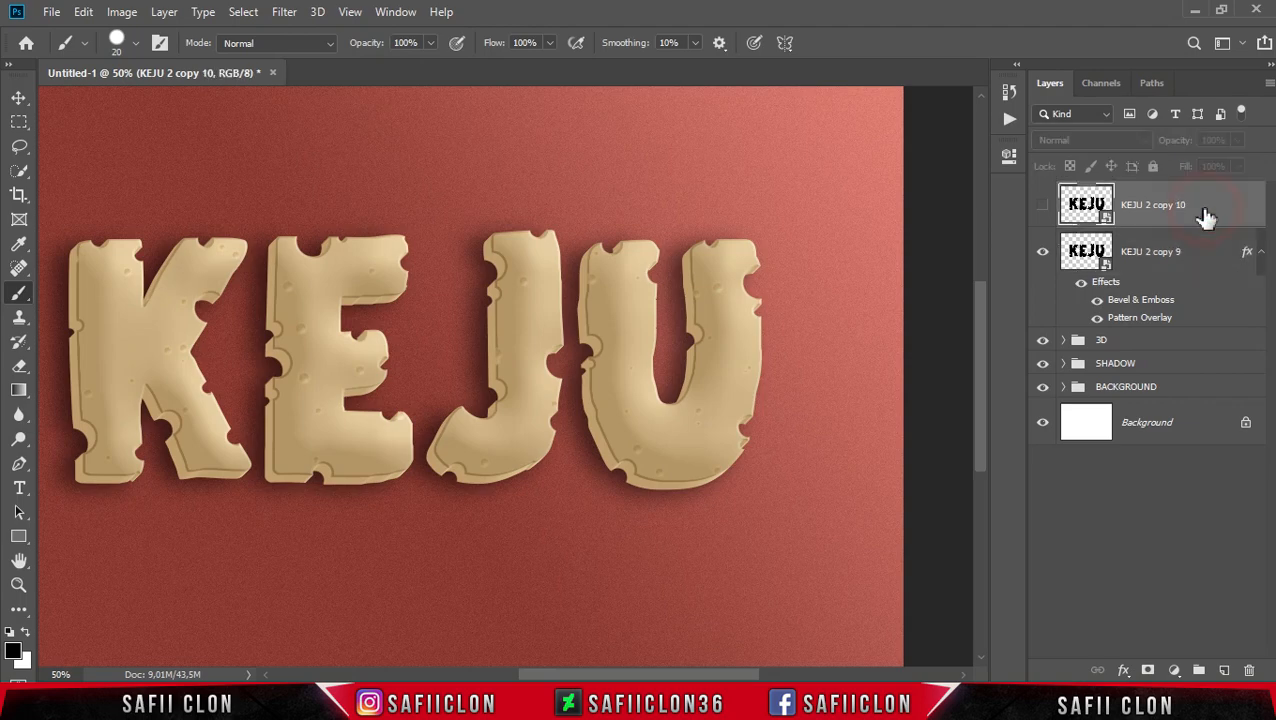
pyautogui.click(1043, 205)
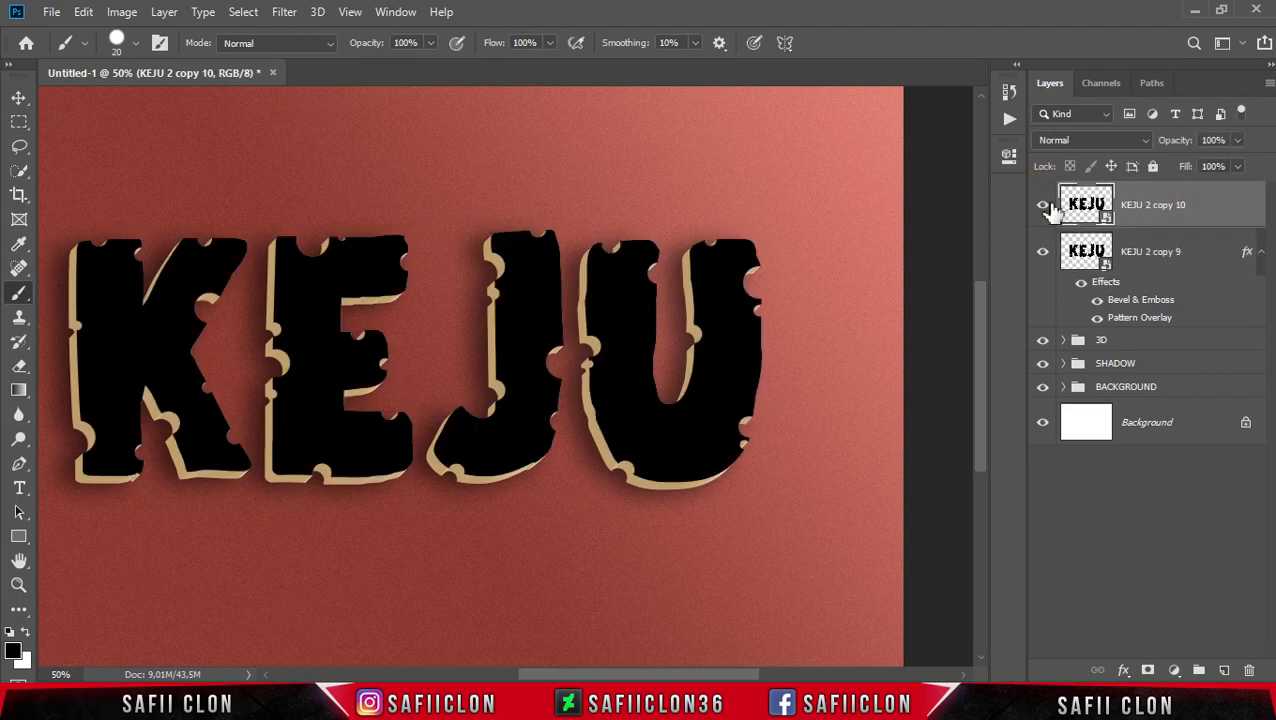
pyautogui.moveTo(1240, 175); pyautogui.dragTo(1151, 188)
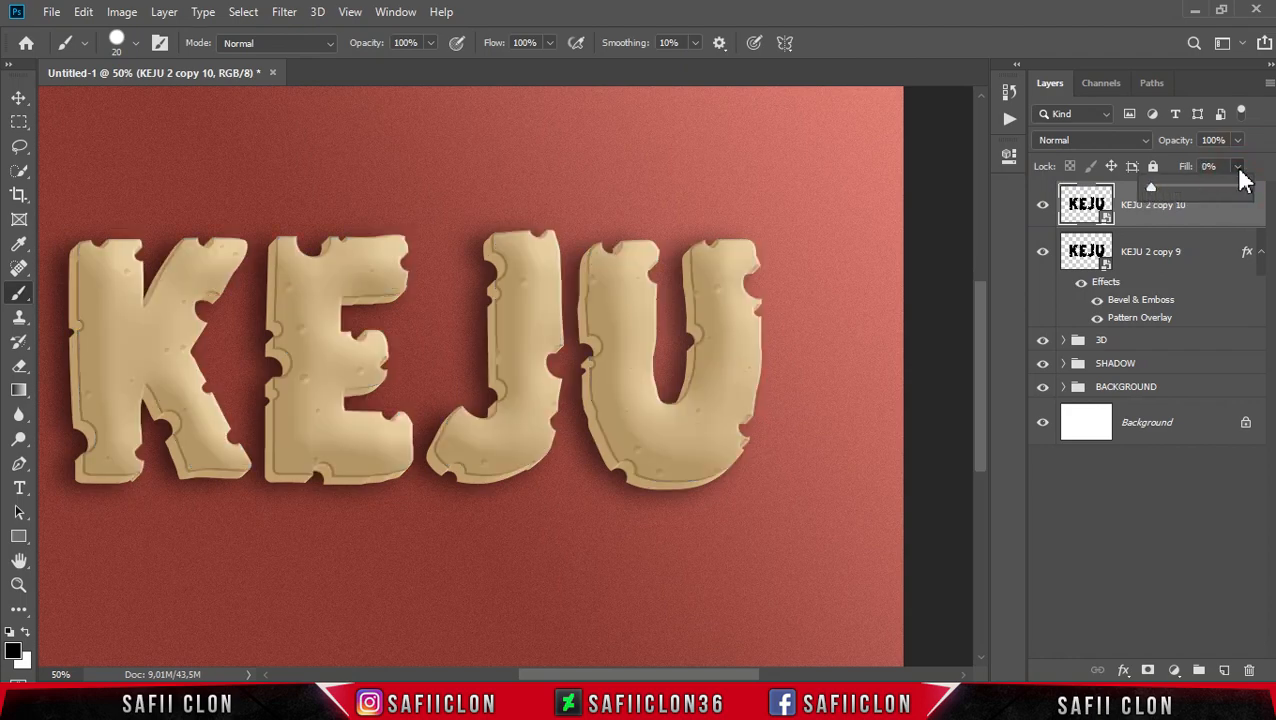
pyautogui.click(1239, 170)
# - Open the layer style of KEJU 2 copy 10 and enable Bevel & Emboss with Inner Bevel style and Smooth technique
pyautogui.rightClick(1206, 200)
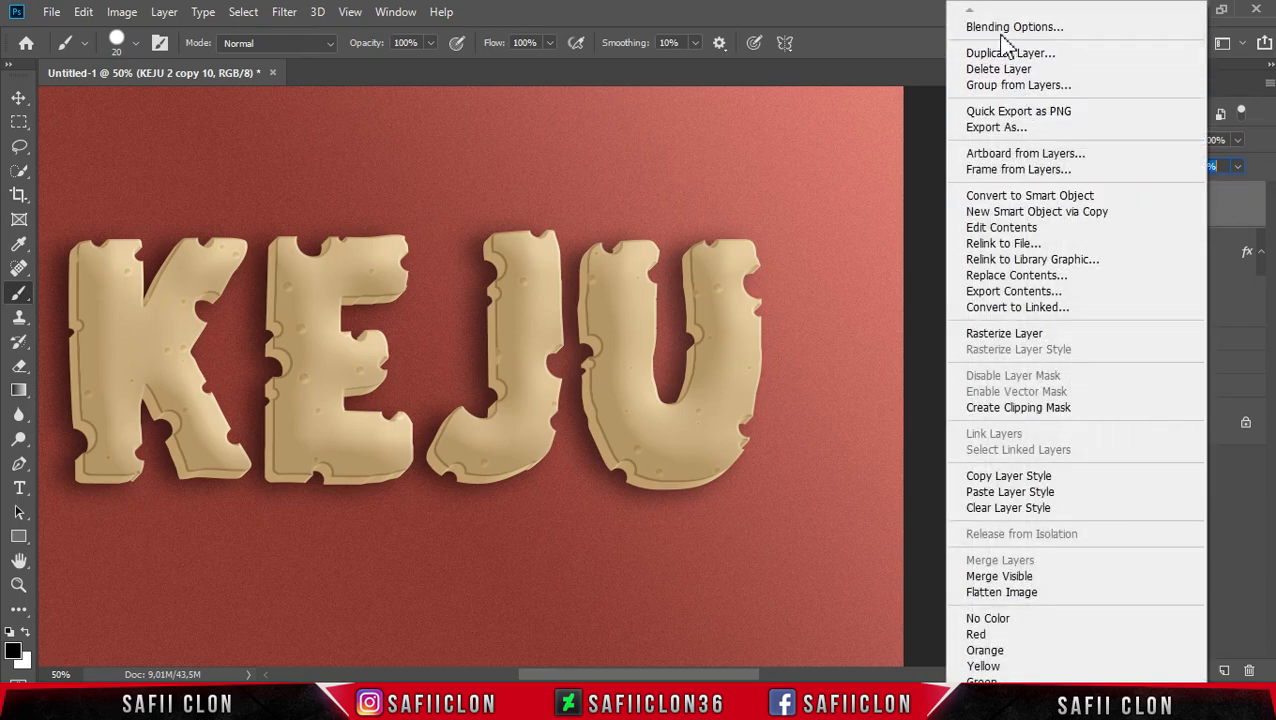
pyautogui.click(1040, 28)
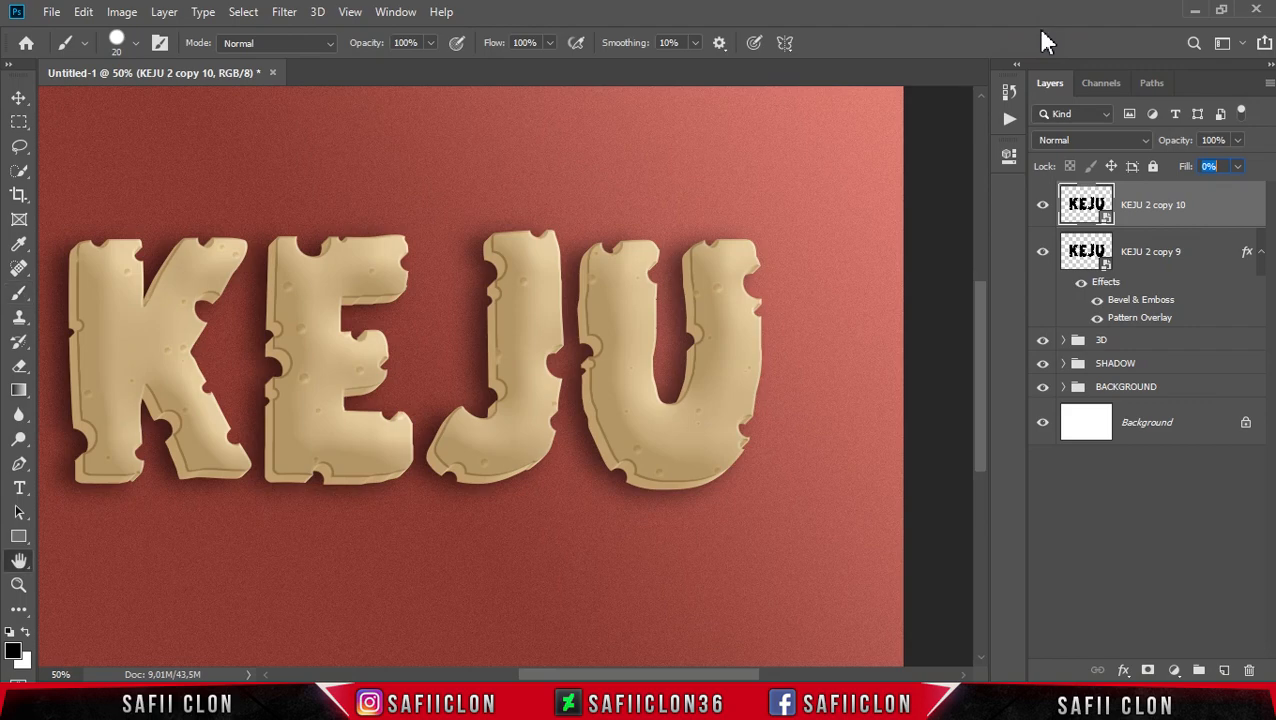
pyautogui.click(683, 115)
pyautogui.moveTo(705, 133); pyautogui.dragTo(975, 135)
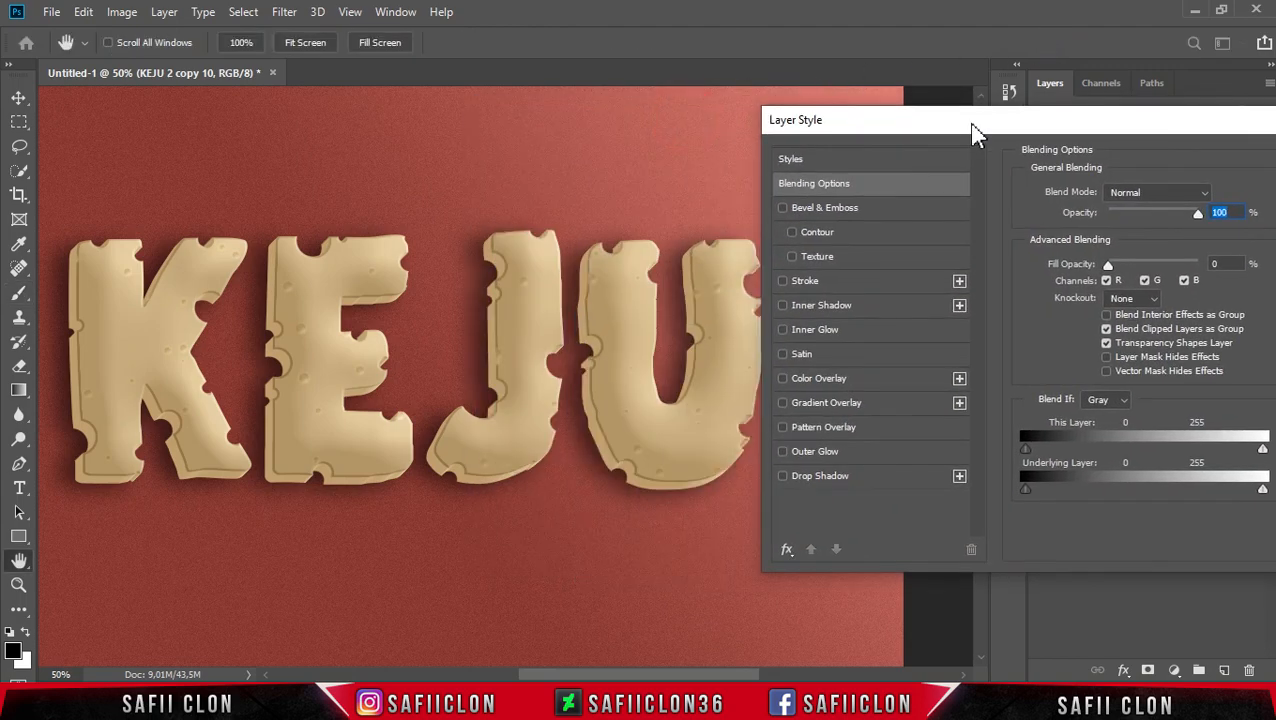
pyautogui.click(866, 212)
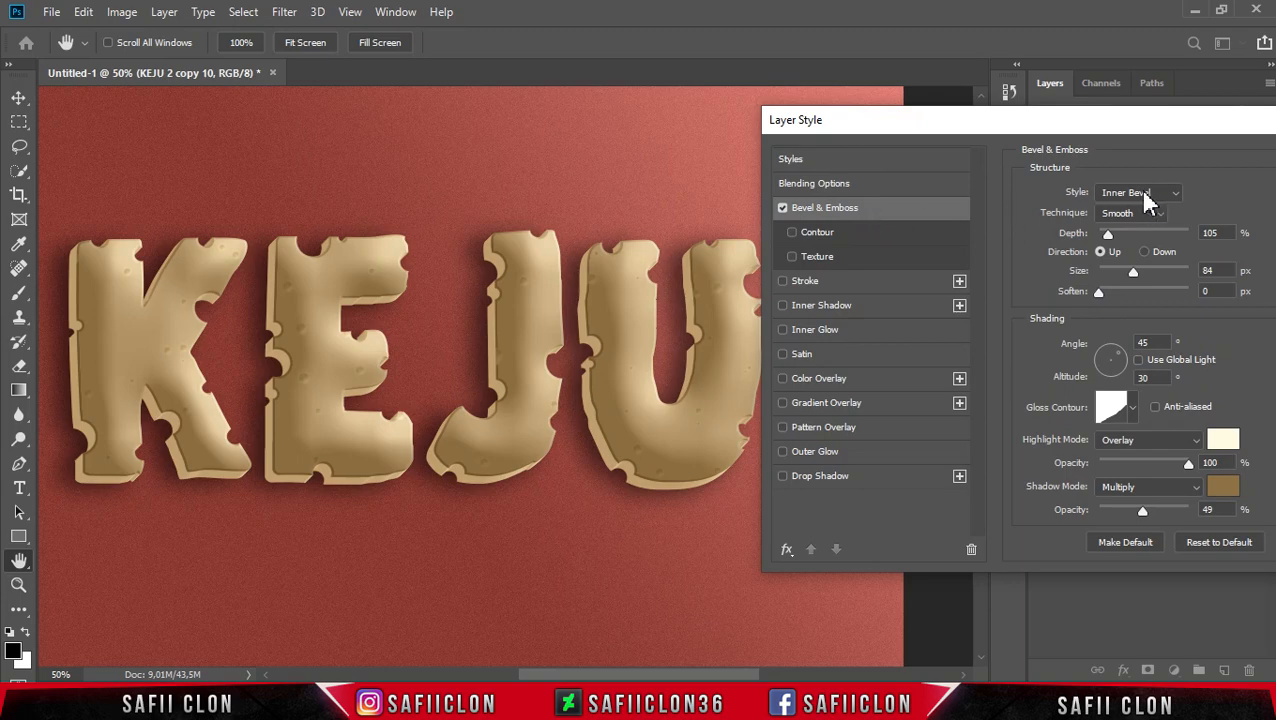
pyautogui.click(1150, 194)
pyautogui.click(1138, 222)
pyautogui.click(1130, 211)
pyautogui.click(1123, 231)
# - Set the bevel's depth to 84% with direction Up, its size to 7 px and soften to 5 px
pyautogui.moveTo(1108, 235); pyautogui.dragTo(1117, 248)
pyautogui.click(1216, 231)
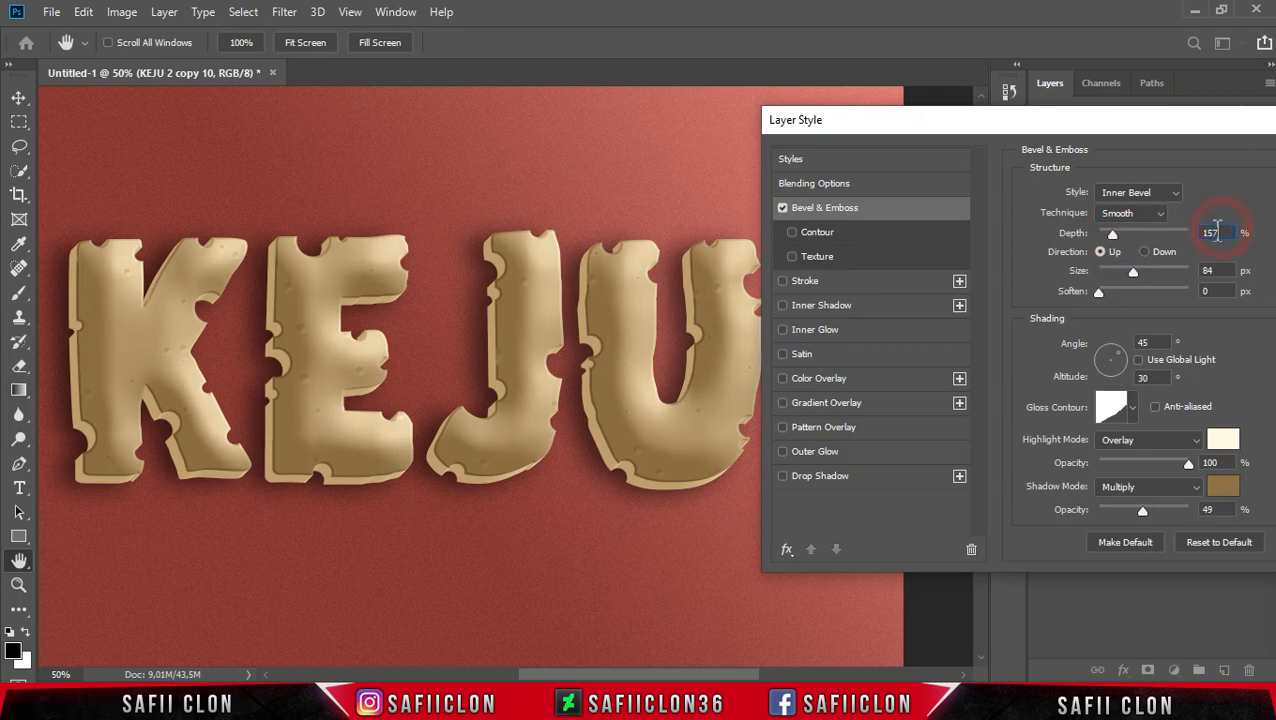
pyautogui.write('0')
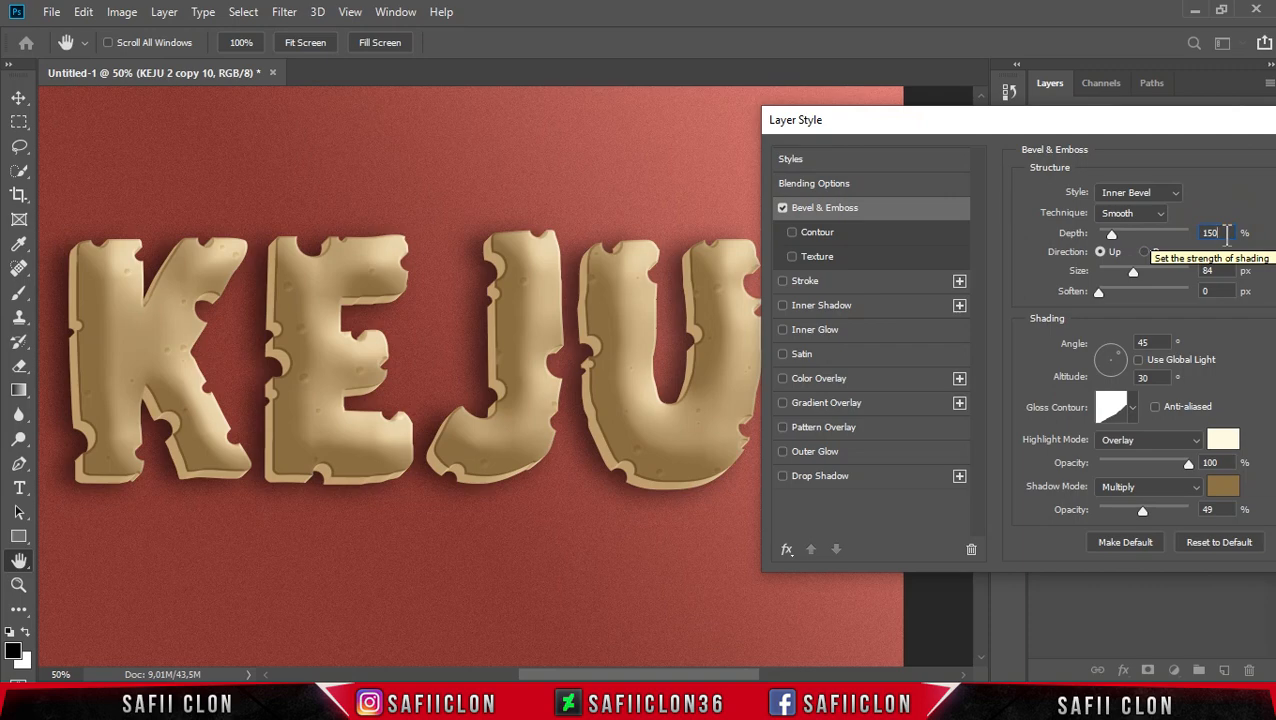
pyautogui.click(1103, 253)
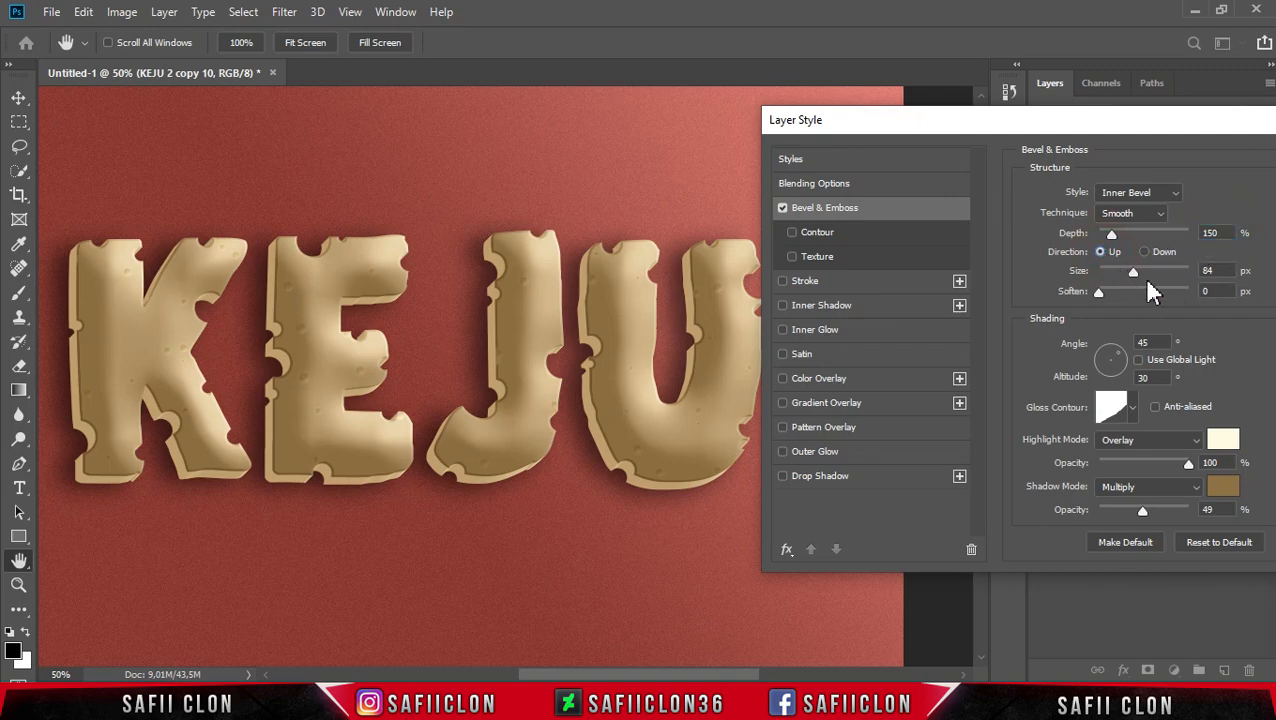
pyautogui.moveTo(1131, 279); pyautogui.dragTo(1110, 277)
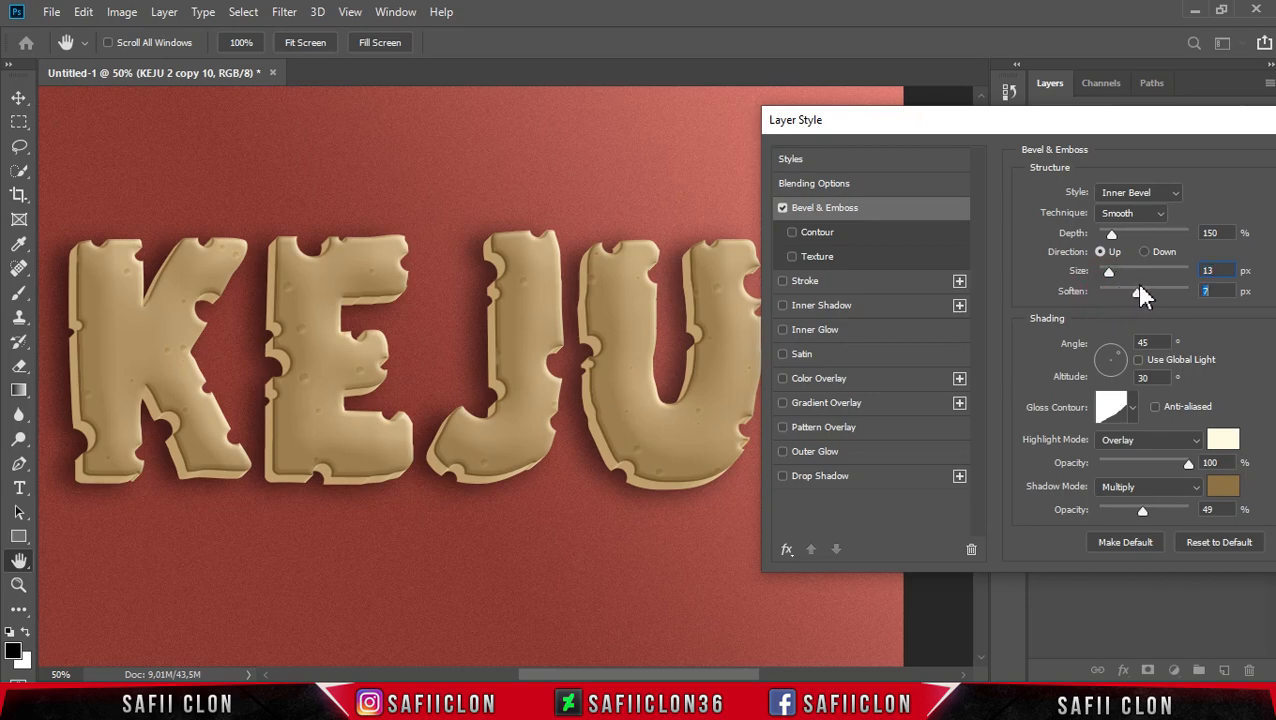
pyautogui.press('Up')
pyautogui.moveTo(1150, 284); pyautogui.dragTo(1104, 274)
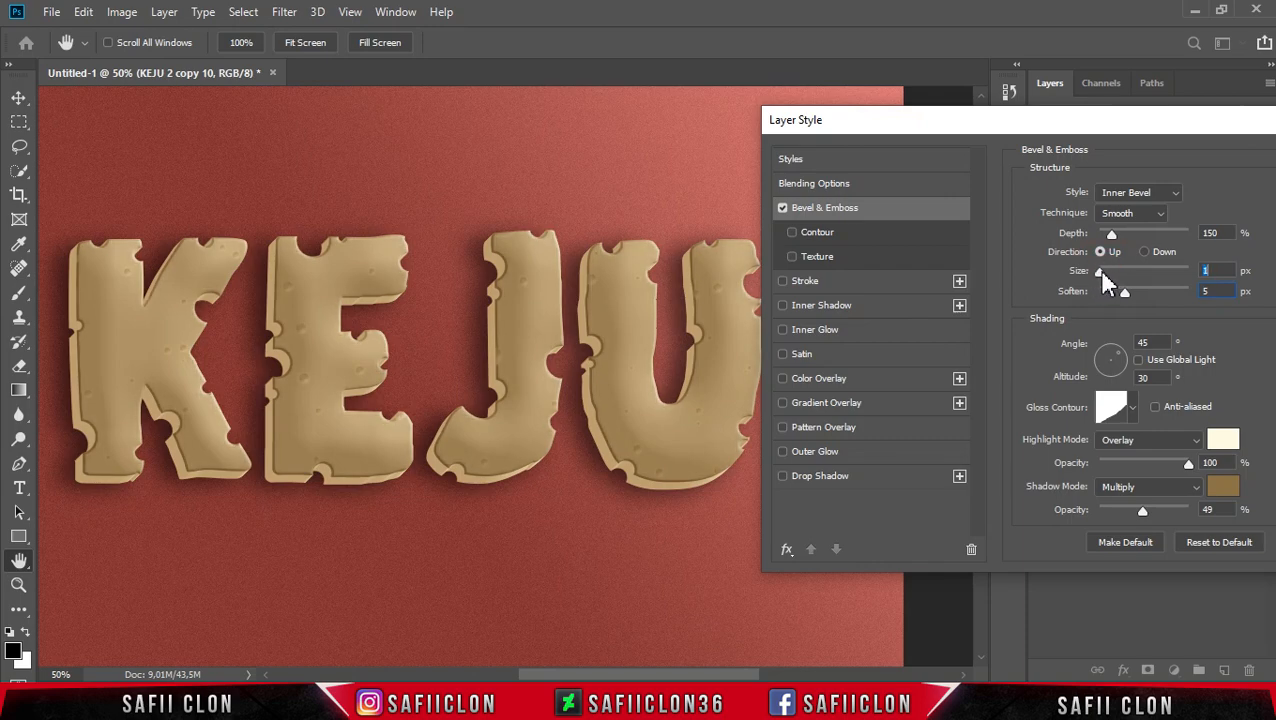
pyautogui.moveTo(1111, 234); pyautogui.dragTo(1101, 238)
# - Set the bevel shading to a 7° angle and 30° altitude with the linear gloss contour
pyautogui.click(1153, 342)
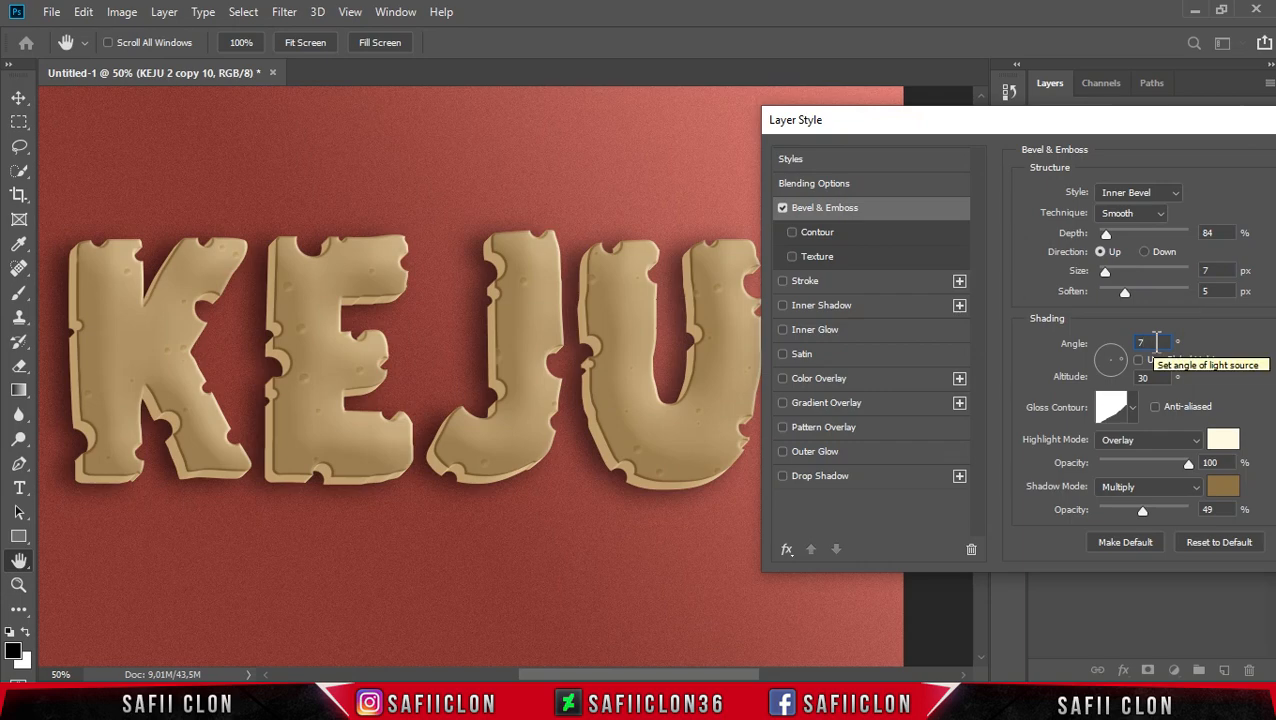
pyautogui.press('Tab')
pyautogui.write('30')
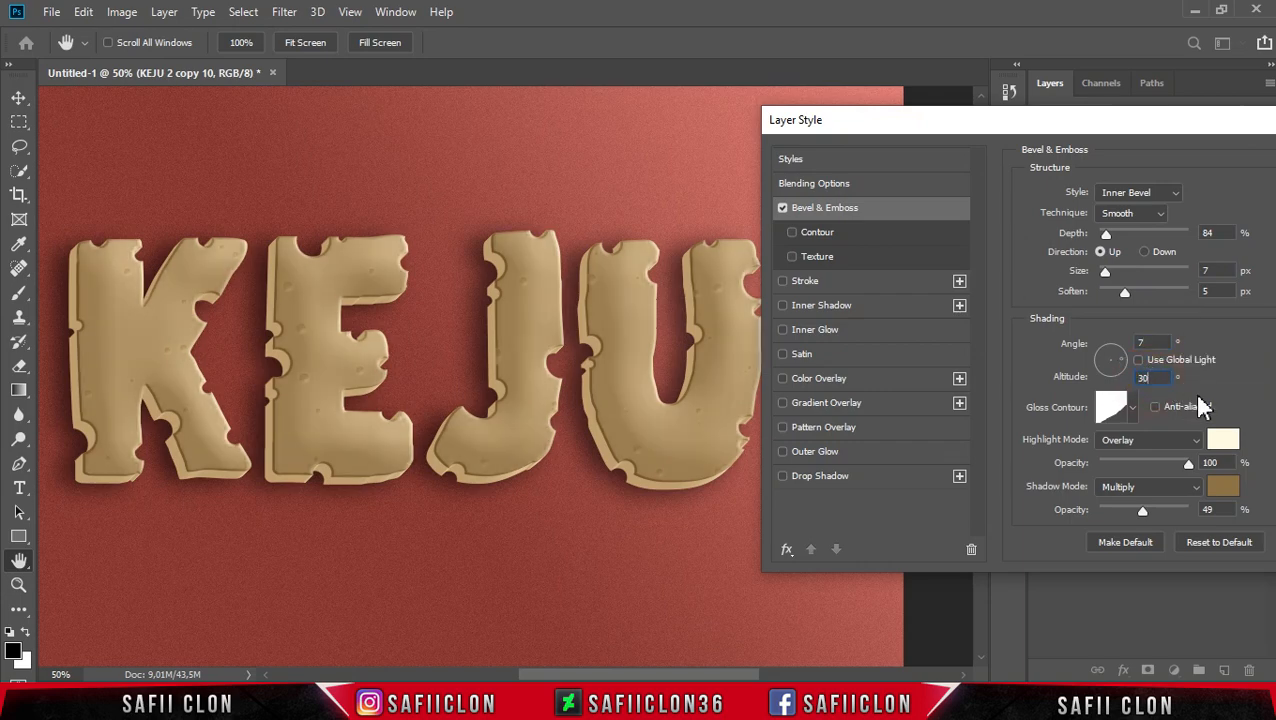
pyautogui.click(1133, 408)
pyautogui.click(1028, 455)
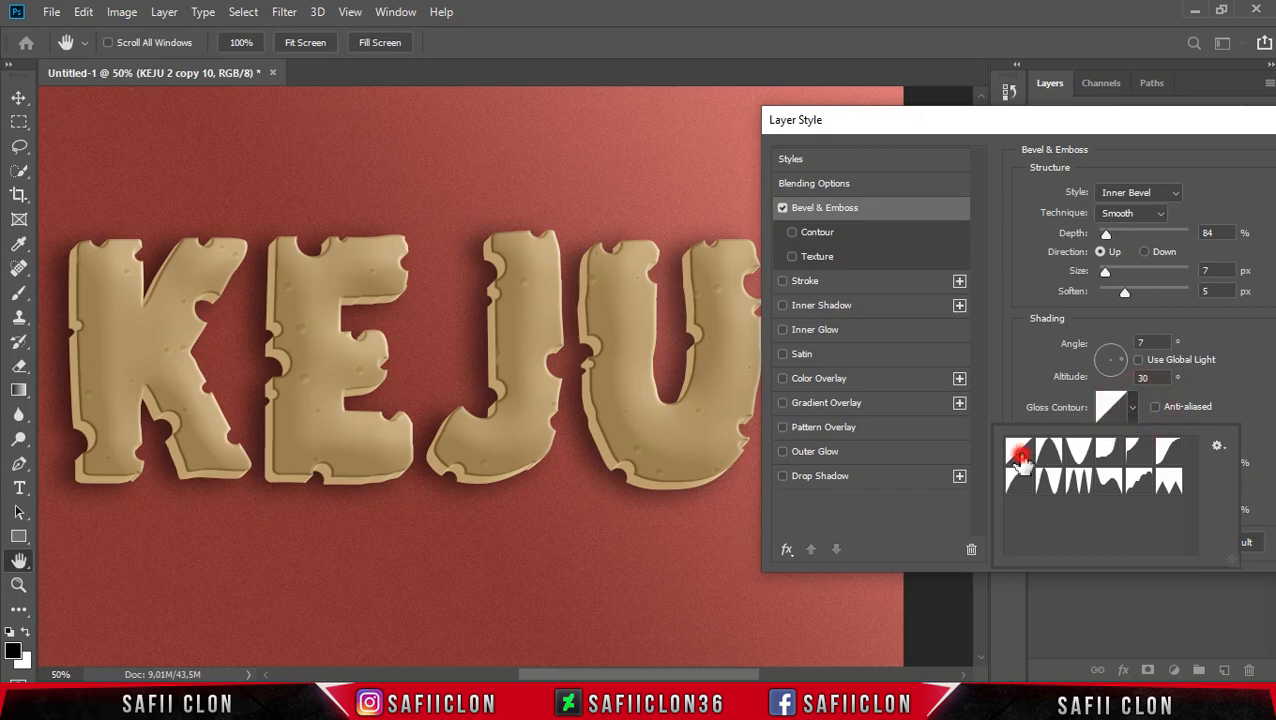
pyautogui.click(1135, 418)
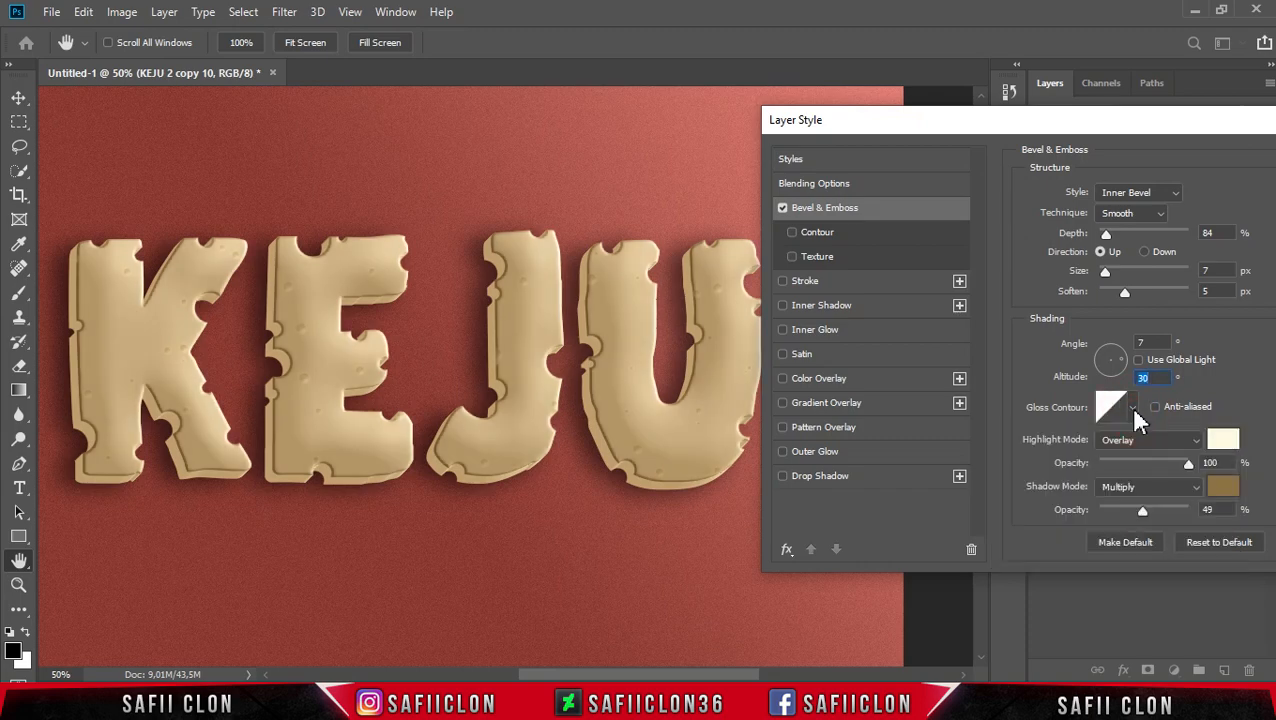
# - Use an Overlay bevel highlight in fffbe3 at 100% opacity and a Multiply shadow at 0% opacity
pyautogui.click(1163, 446)
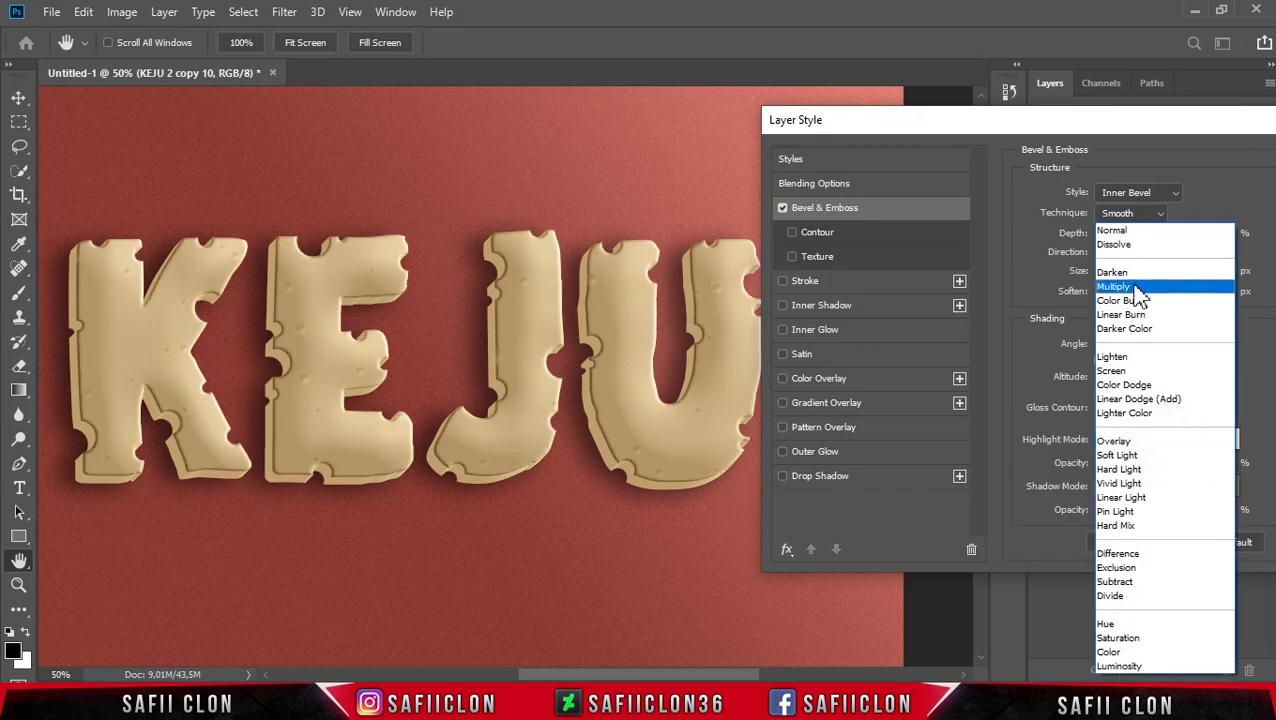
pyautogui.click(1160, 442)
pyautogui.click(1221, 442)
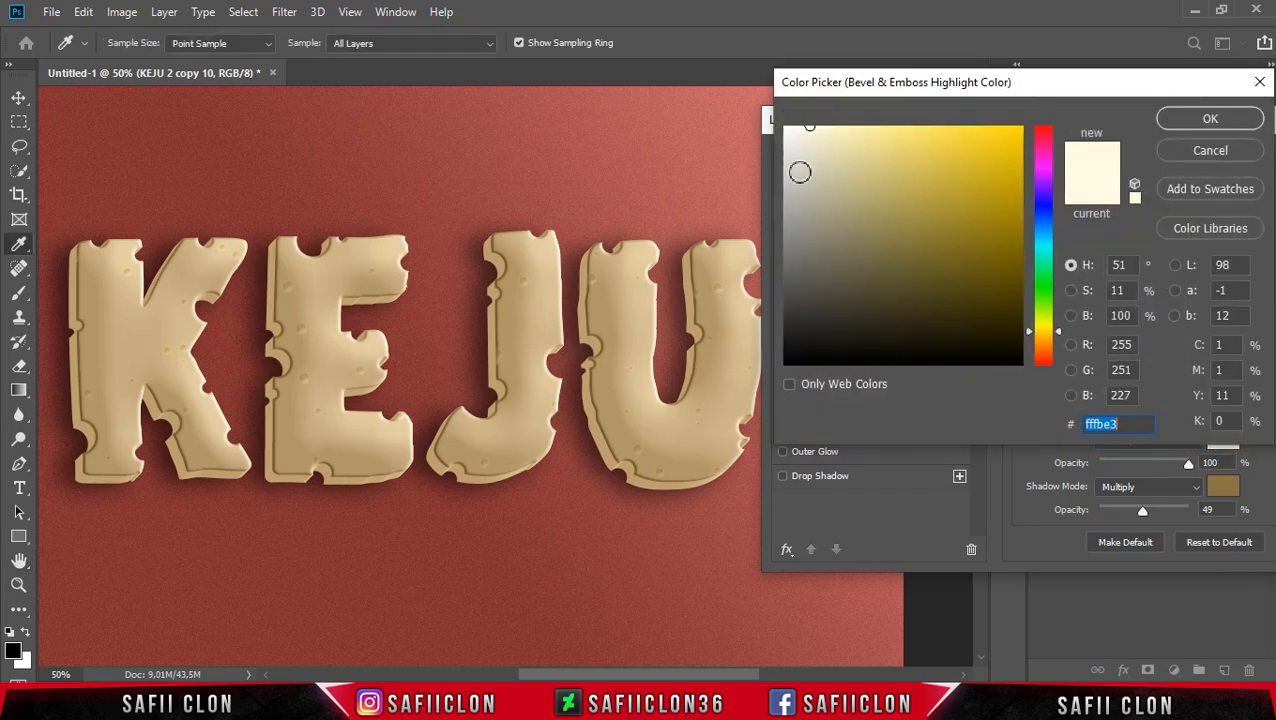
pyautogui.click(1201, 117)
pyautogui.press('Tab')
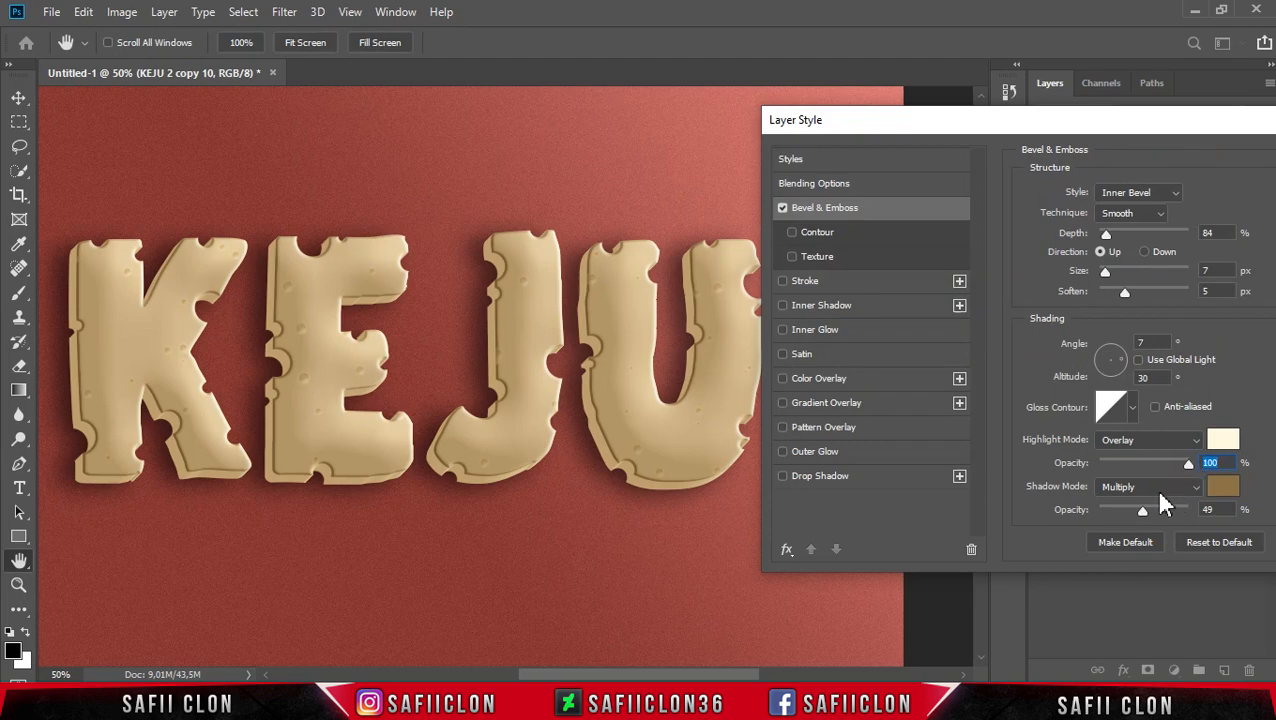
pyautogui.click(1168, 489)
pyautogui.click(1123, 287)
pyautogui.moveTo(1141, 510); pyautogui.dragTo(1098, 510)
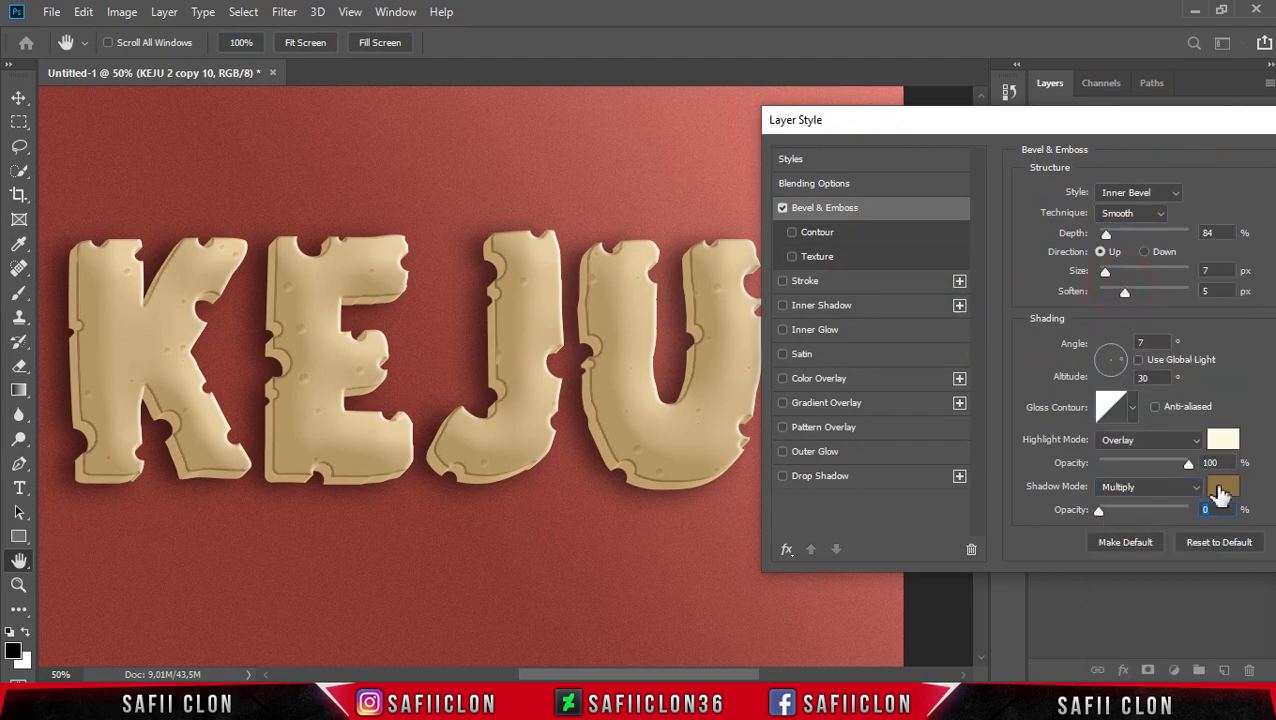
pyautogui.click(1222, 490)
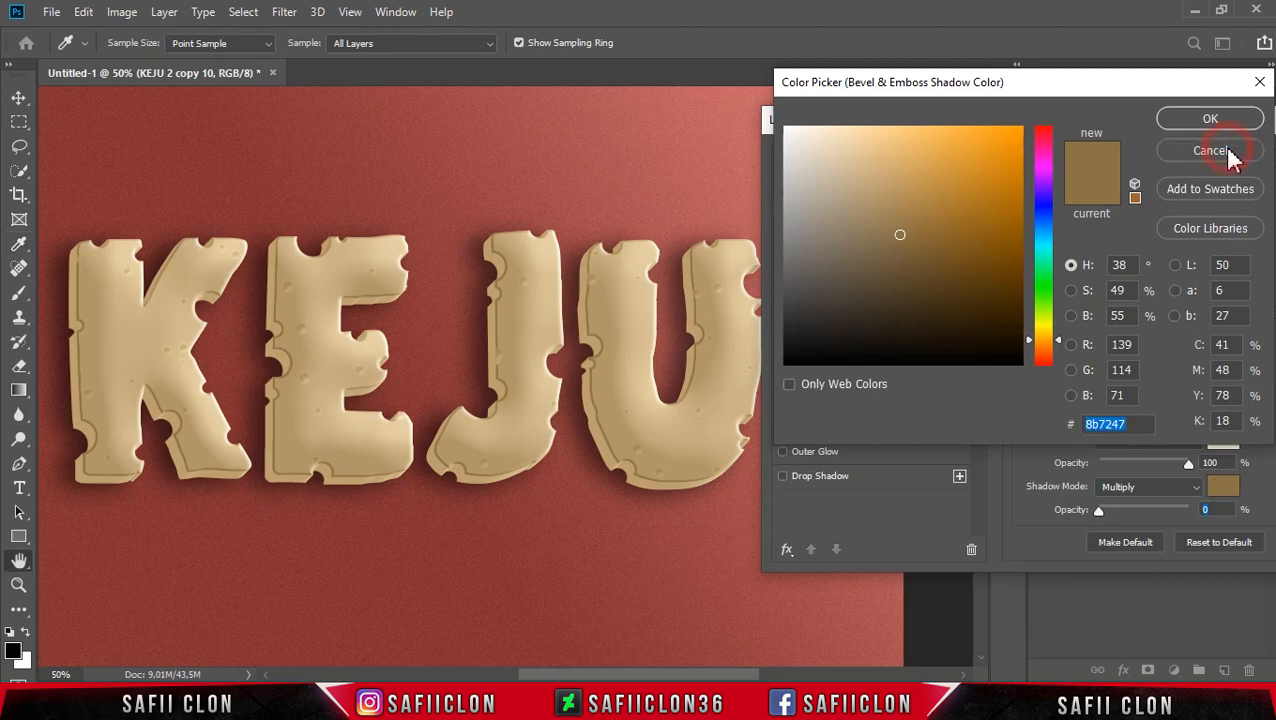
pyautogui.click(1222, 152)
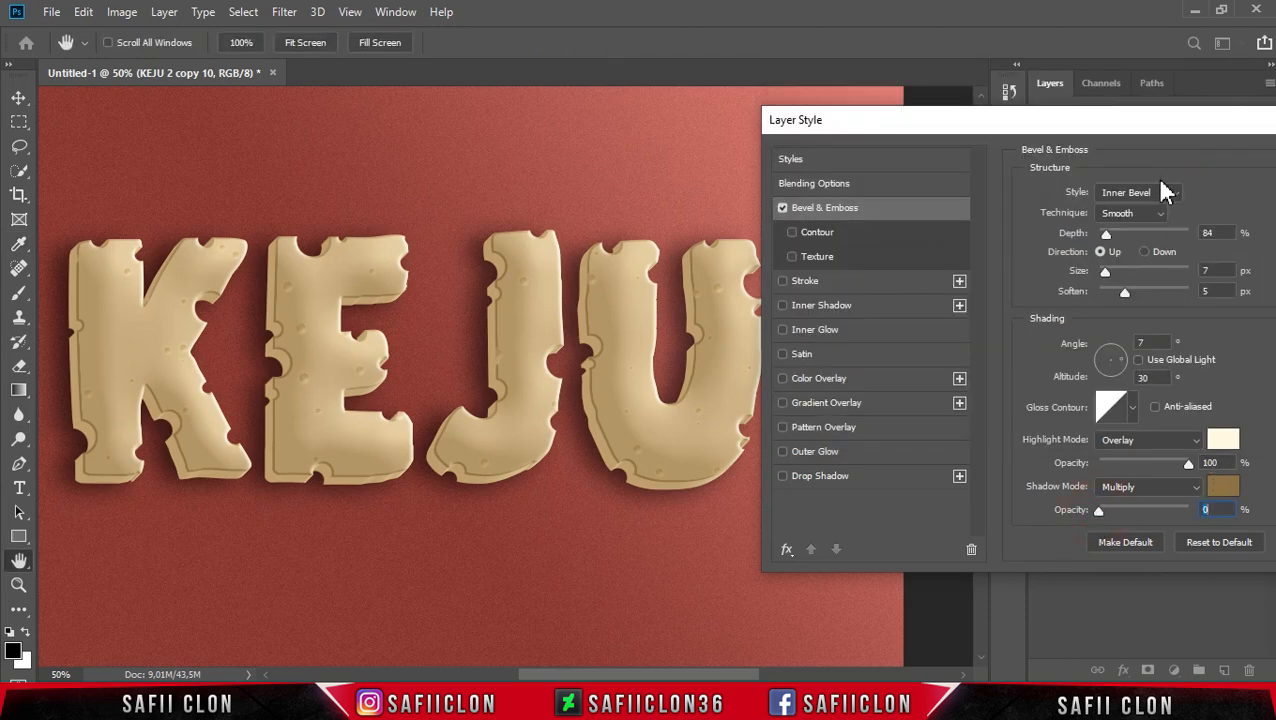
# - Enable a Gradient Overlay on the lettering in Normal blend mode with opacity lowered to 36%
pyautogui.moveTo(1121, 126); pyautogui.dragTo(1094, 120)
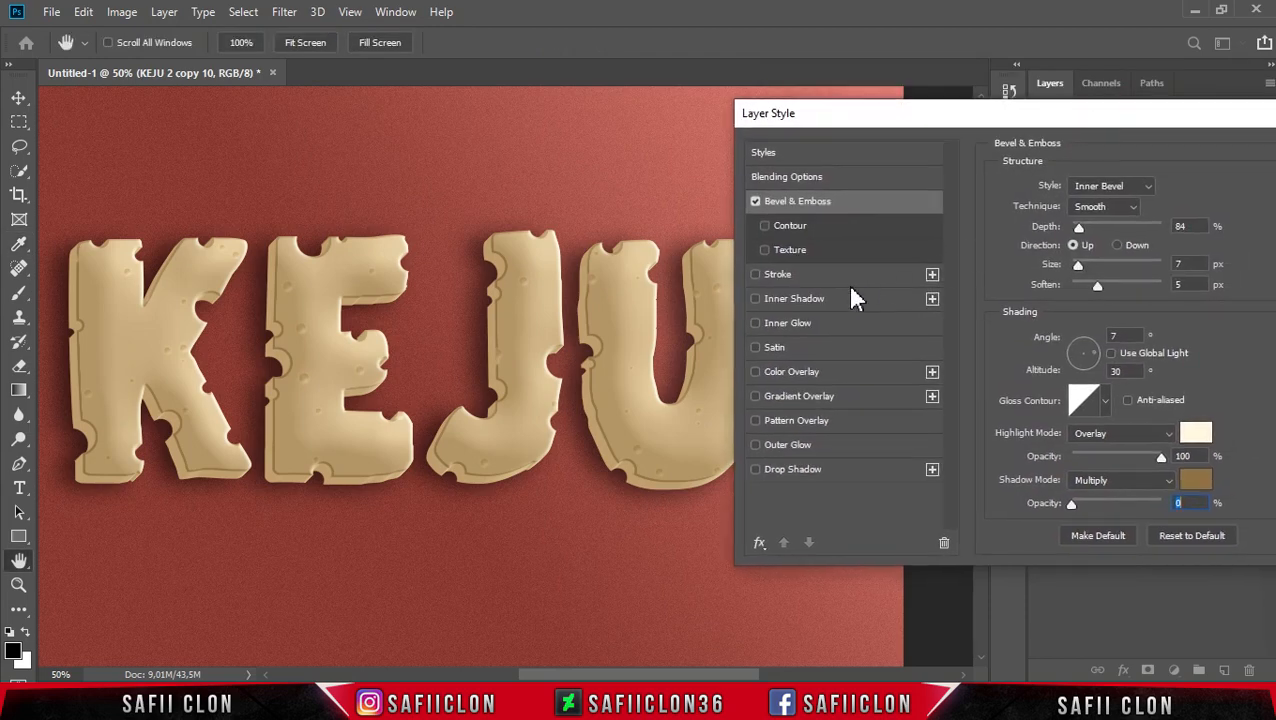
pyautogui.click(821, 408)
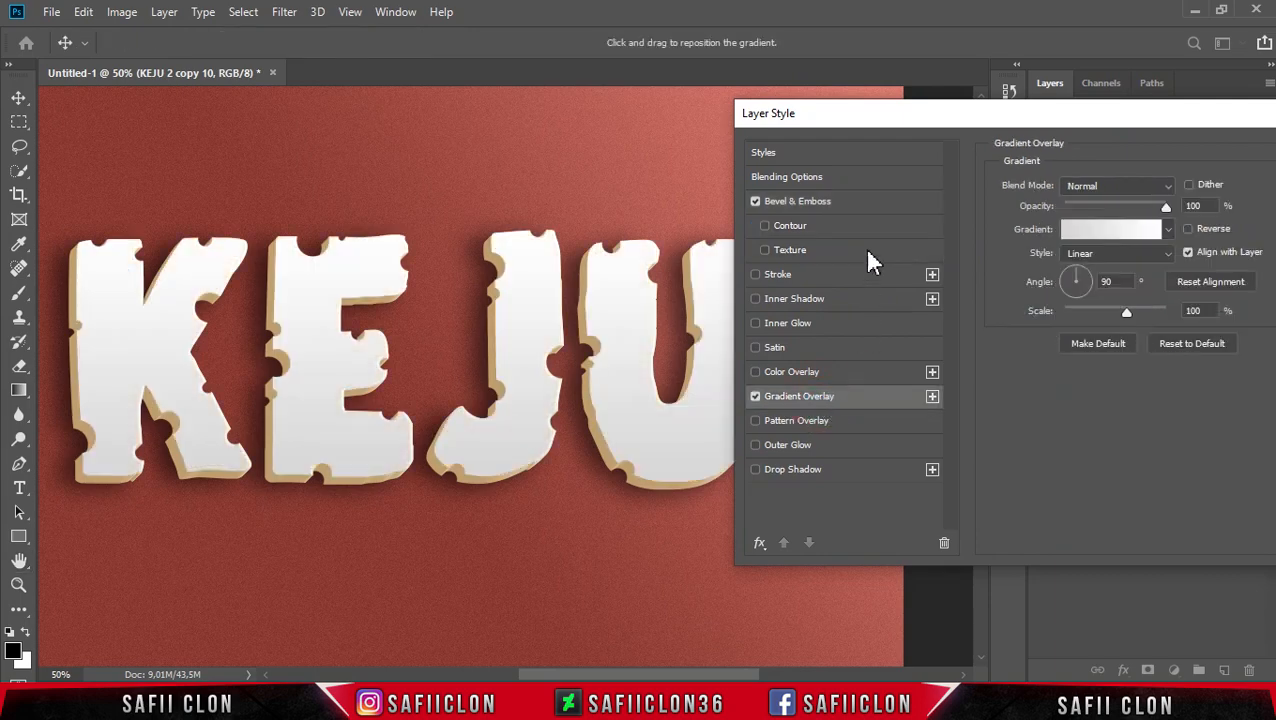
pyautogui.moveTo(898, 133); pyautogui.dragTo(914, 128)
pyautogui.click(1131, 187)
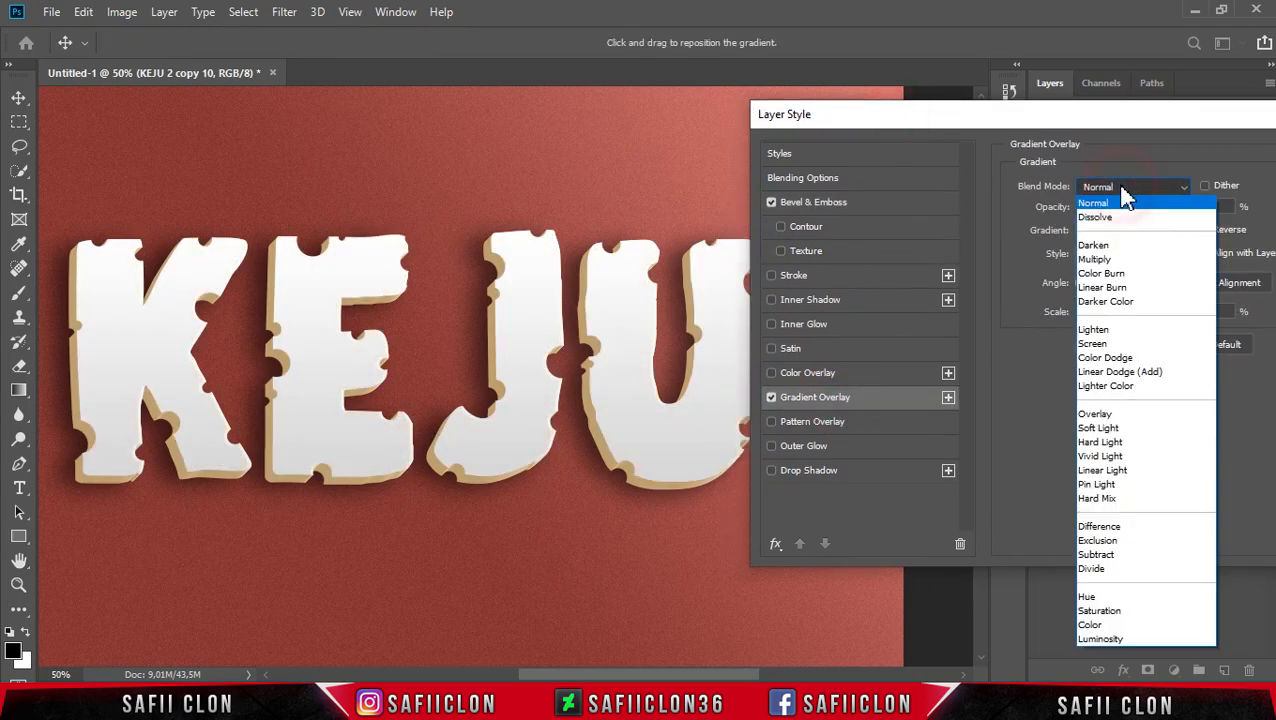
pyautogui.click(1108, 205)
pyautogui.click(1180, 208)
pyautogui.moveTo(1160, 212); pyautogui.dragTo(1119, 214)
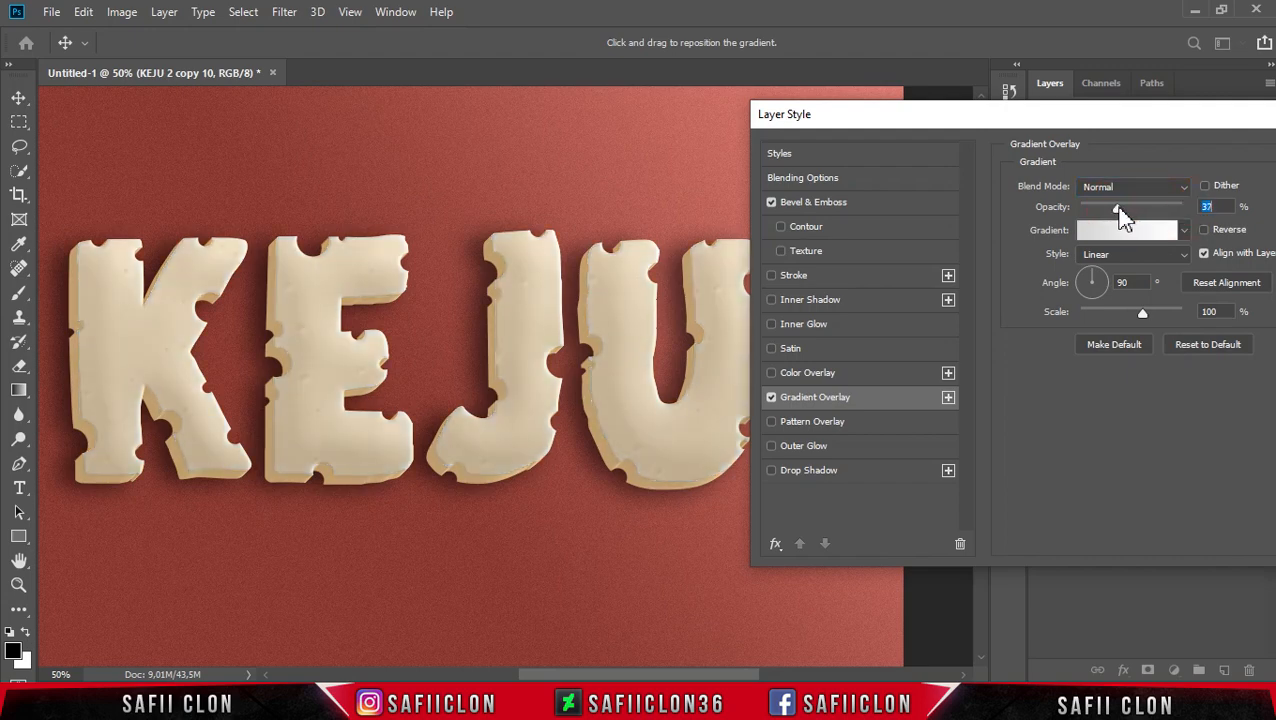
# - Open the overlay's gradient for editing and base it on the Foreground to Transparent preset
pyautogui.click(1122, 232)
pyautogui.click(948, 60)
pyautogui.moveTo(950, 64); pyautogui.dragTo(910, 132)
pyautogui.click(822, 190)
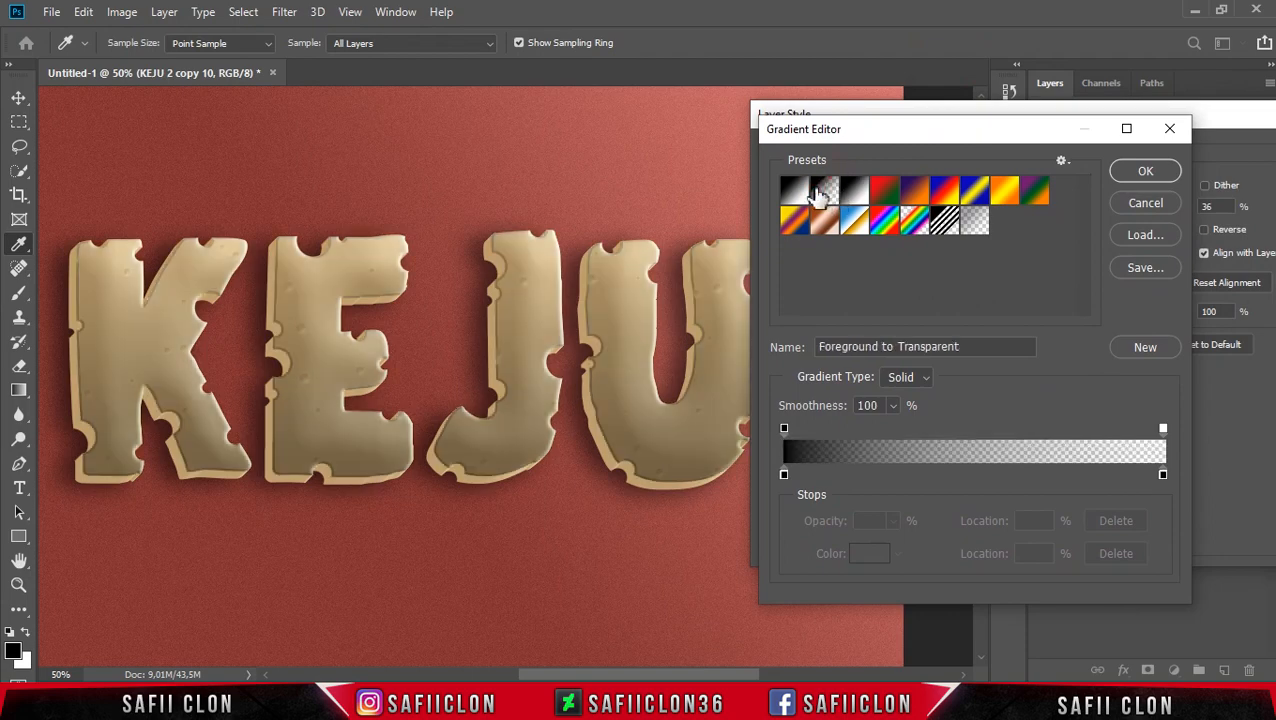
# - Colour the gradient's start stop white (ffffff) and place it at 36% location
pyautogui.click(784, 474)
pyautogui.click(878, 562)
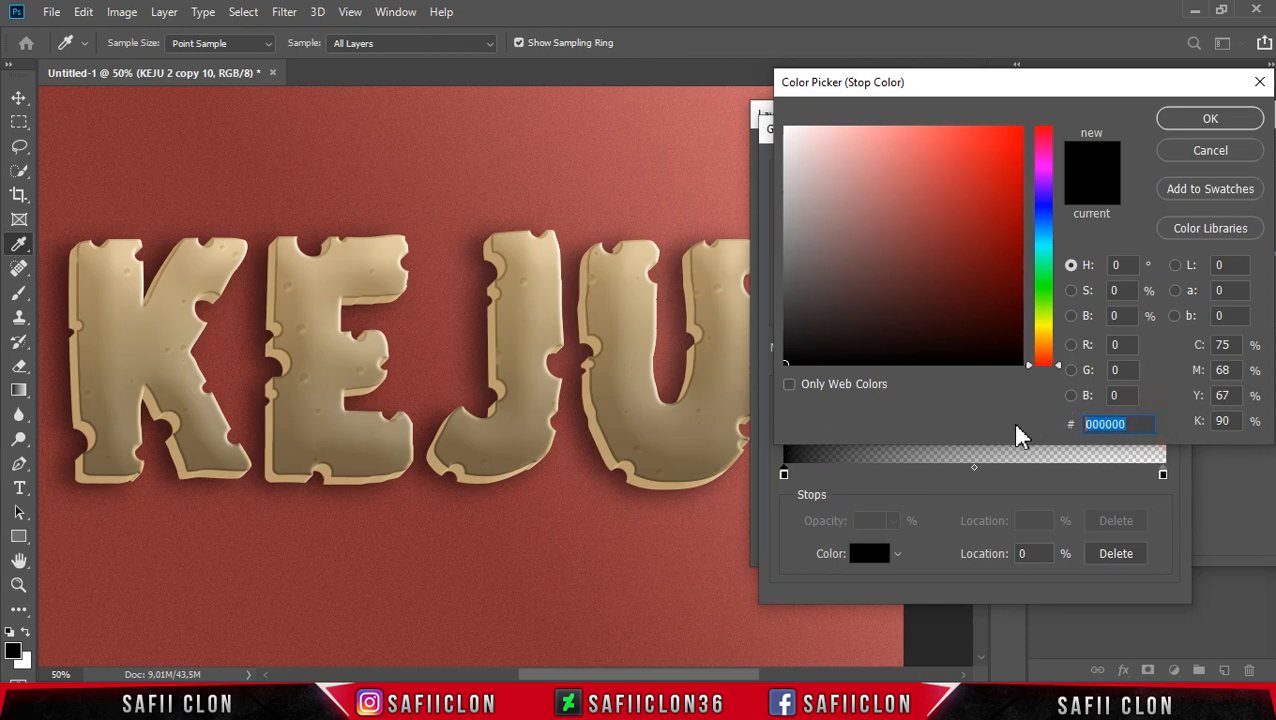
pyautogui.write('ffffff')
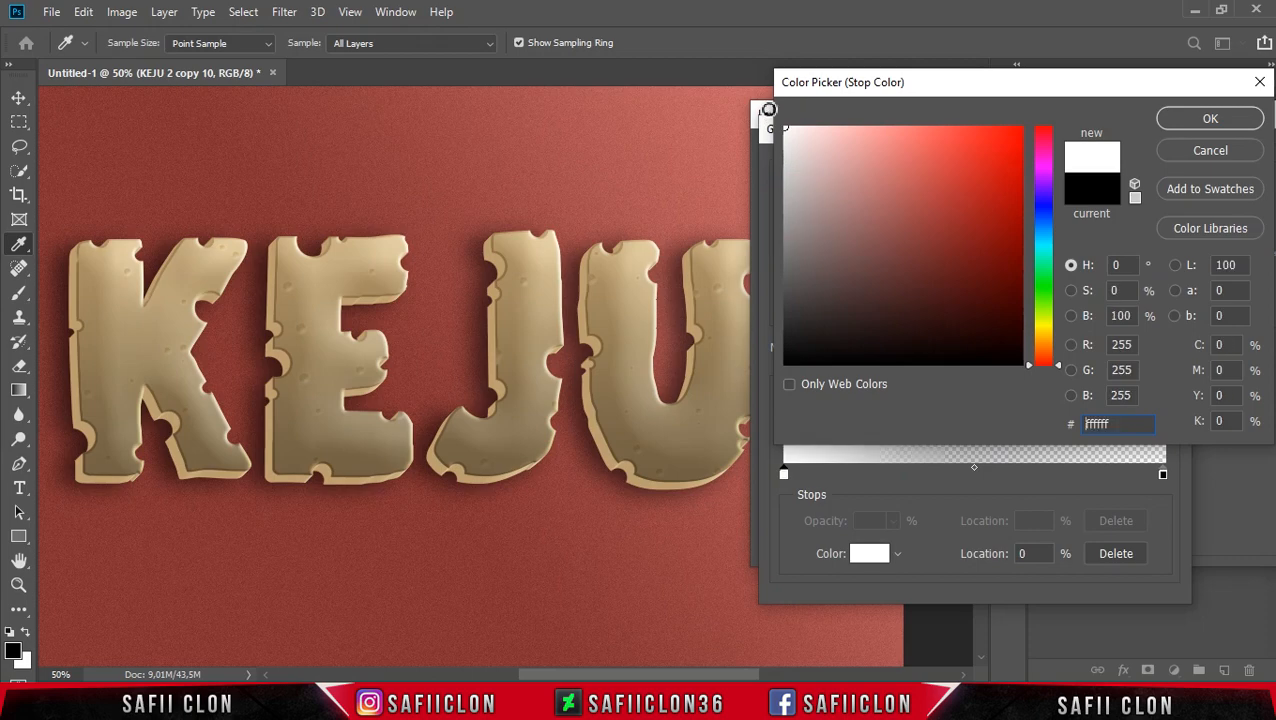
pyautogui.click(1202, 116)
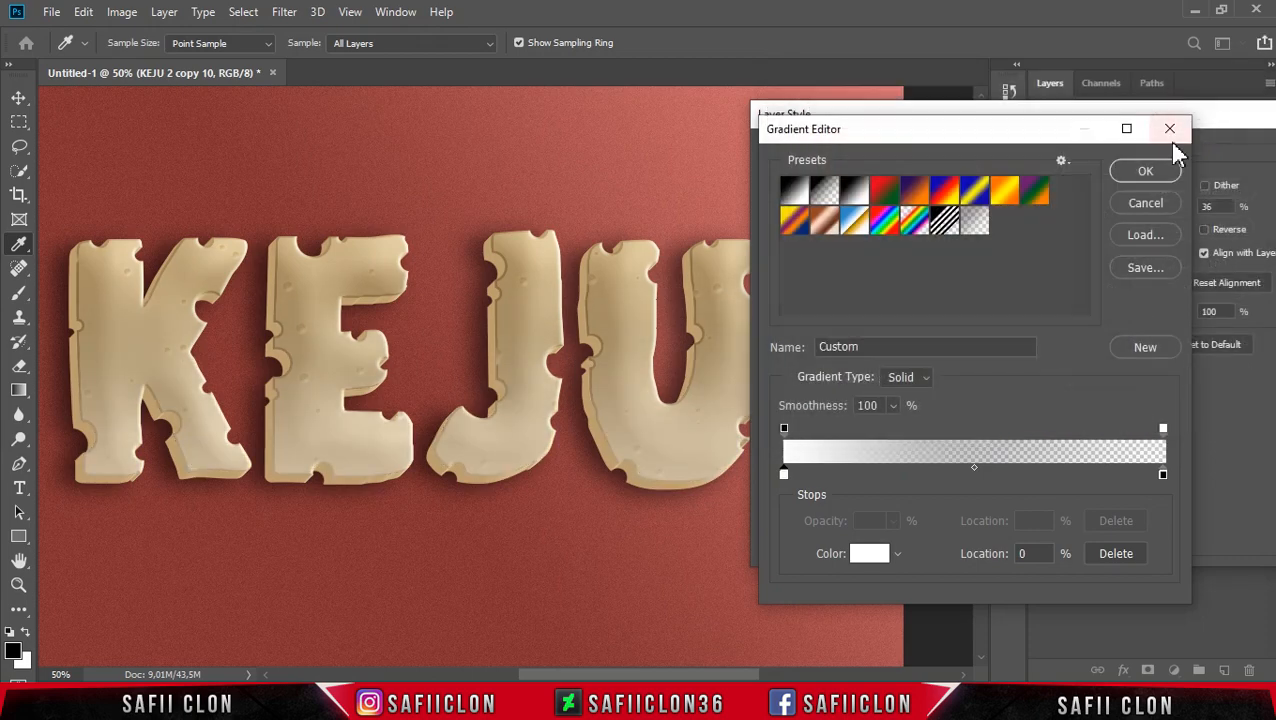
pyautogui.click(1040, 553)
pyautogui.write('36')
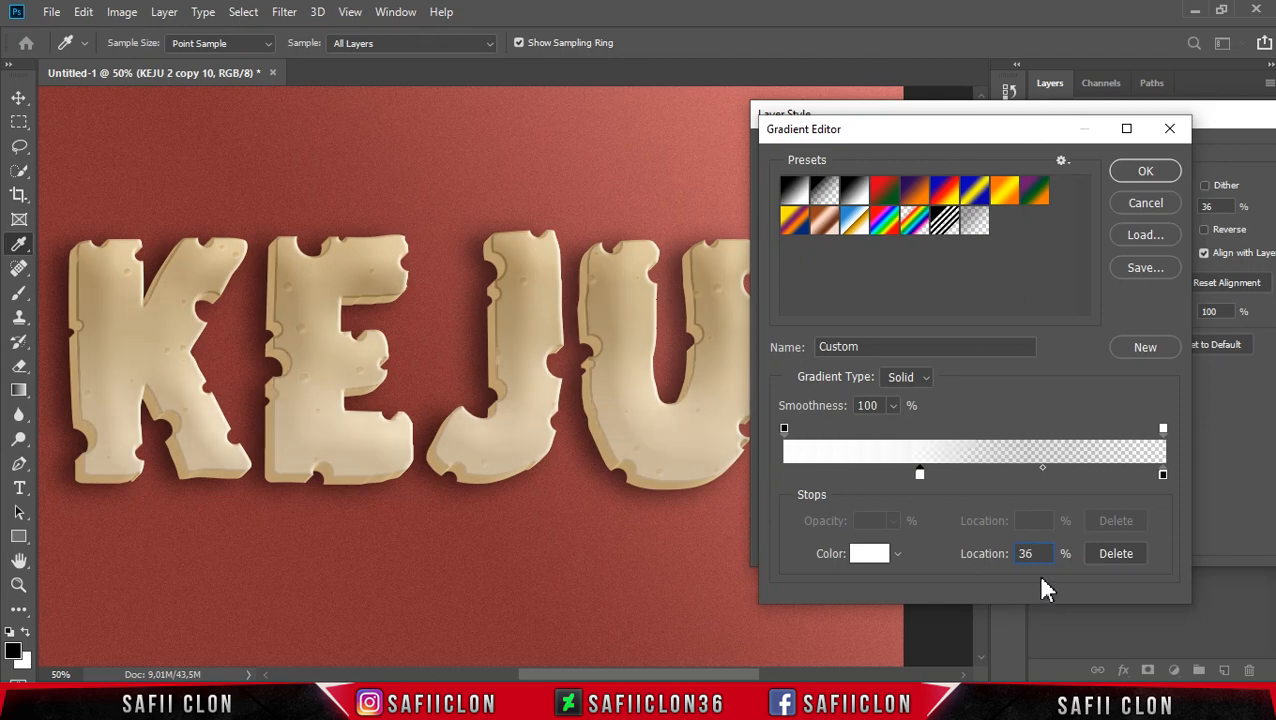
# - Add a brown 675228 colour stop to the gradient and place it at 70% location
pyautogui.click(990, 474)
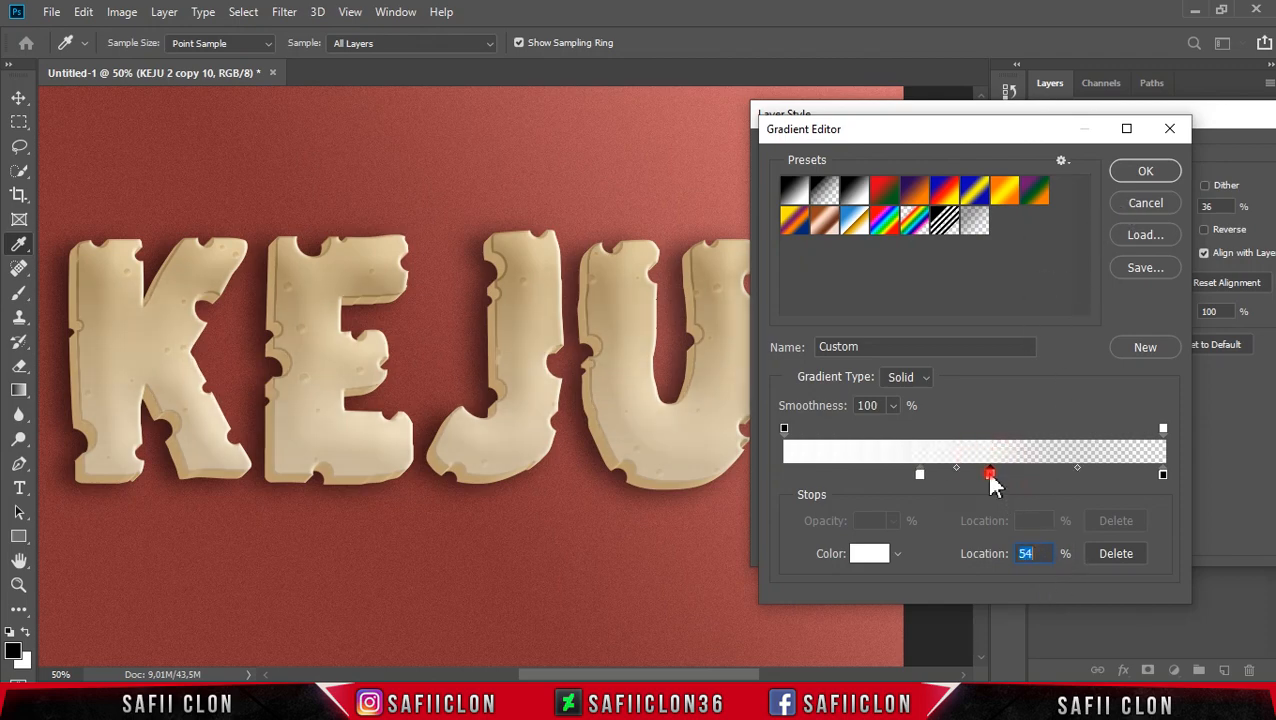
pyautogui.click(870, 555)
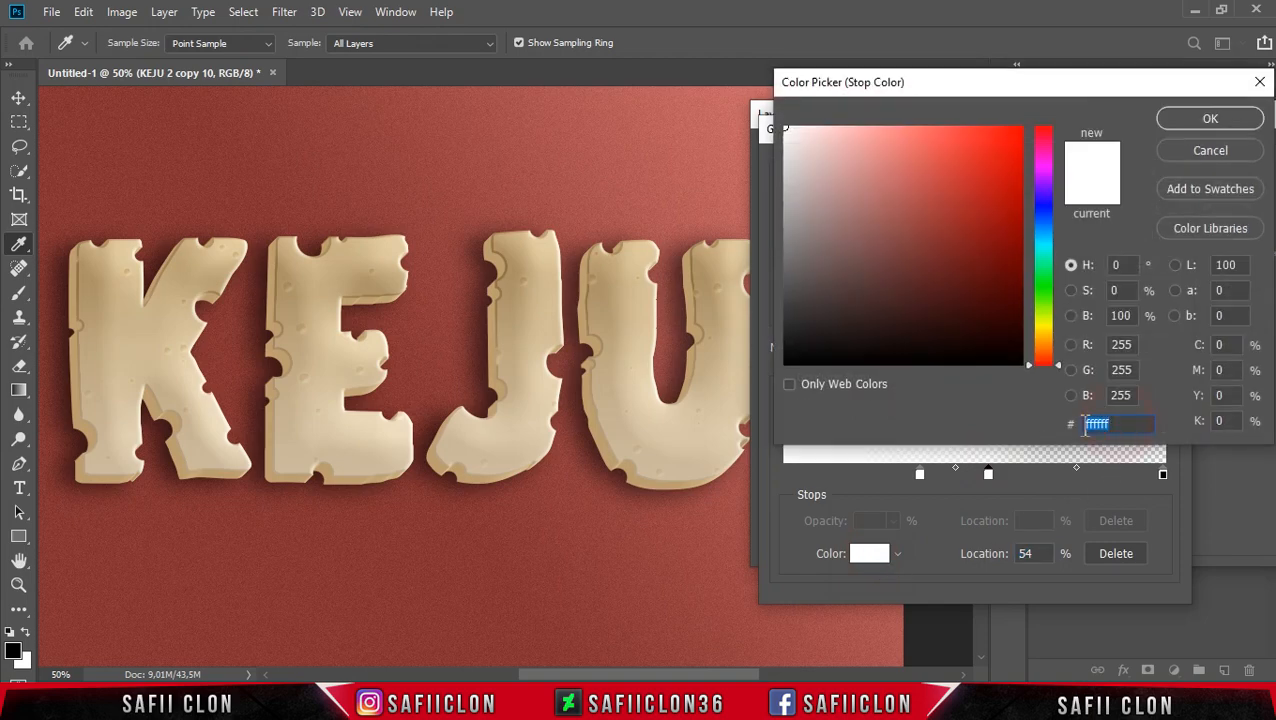
pyautogui.write('67')
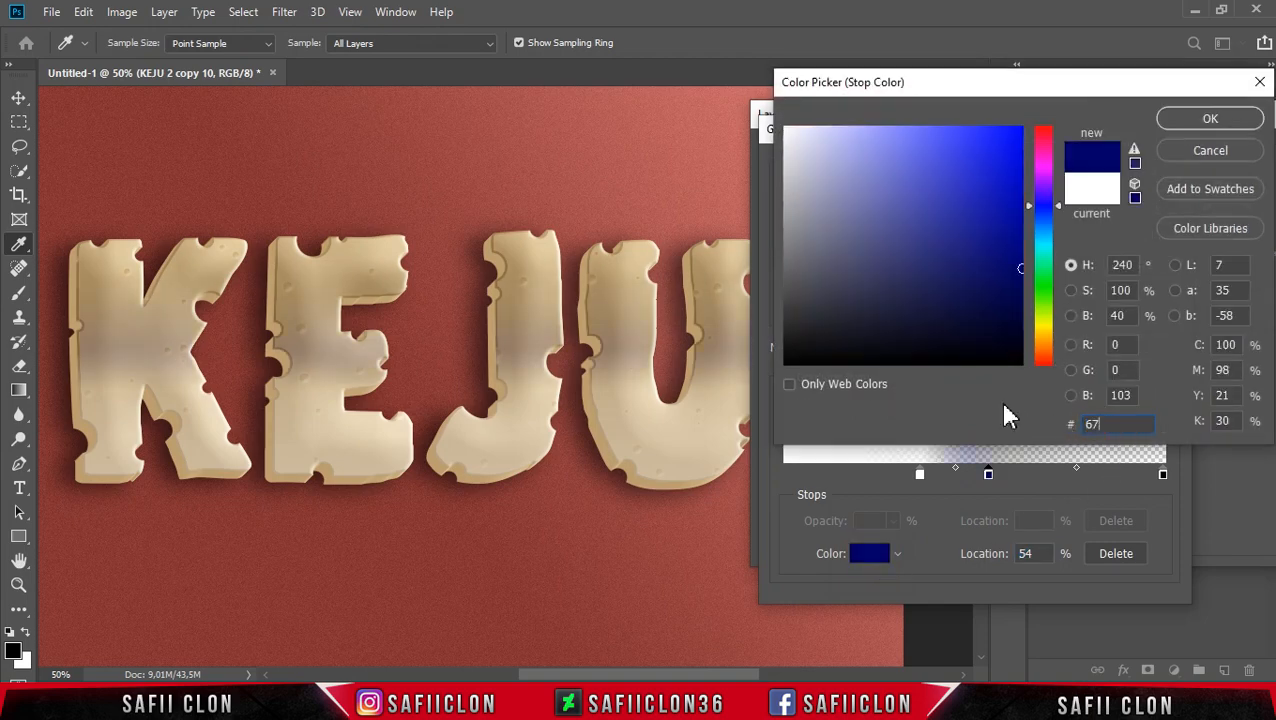
pyautogui.write('5228')
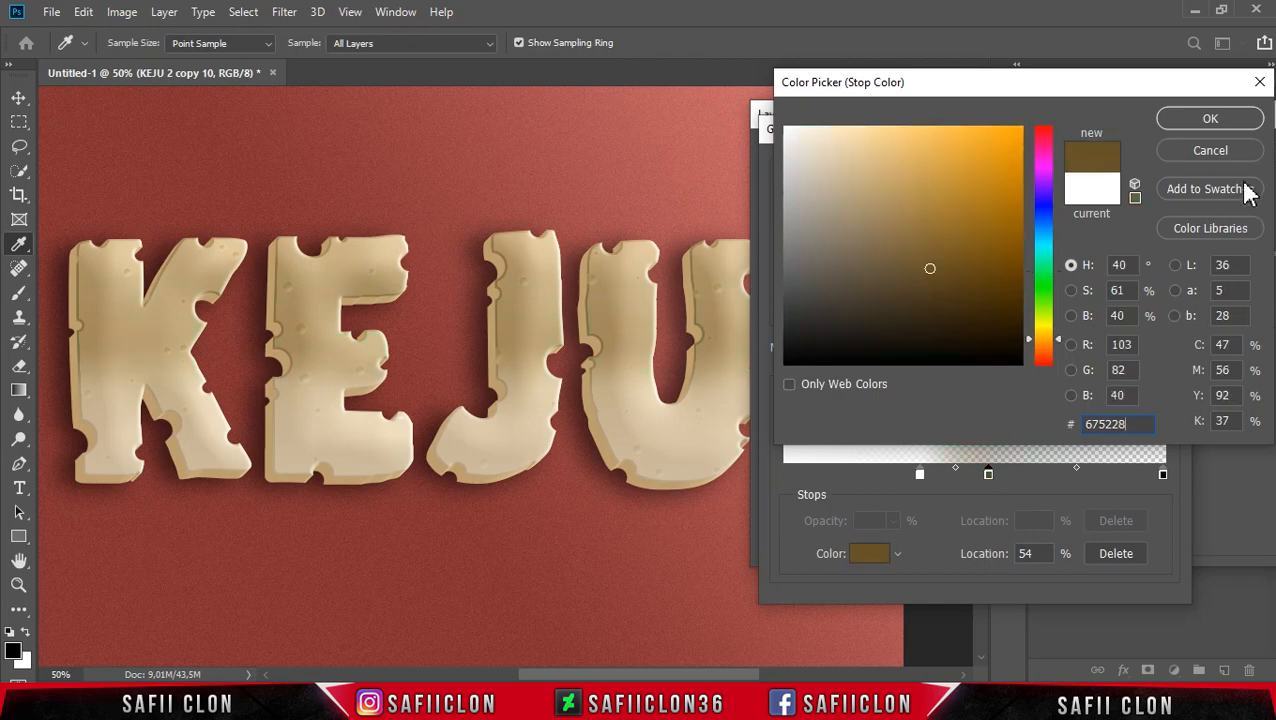
pyautogui.click(1210, 118)
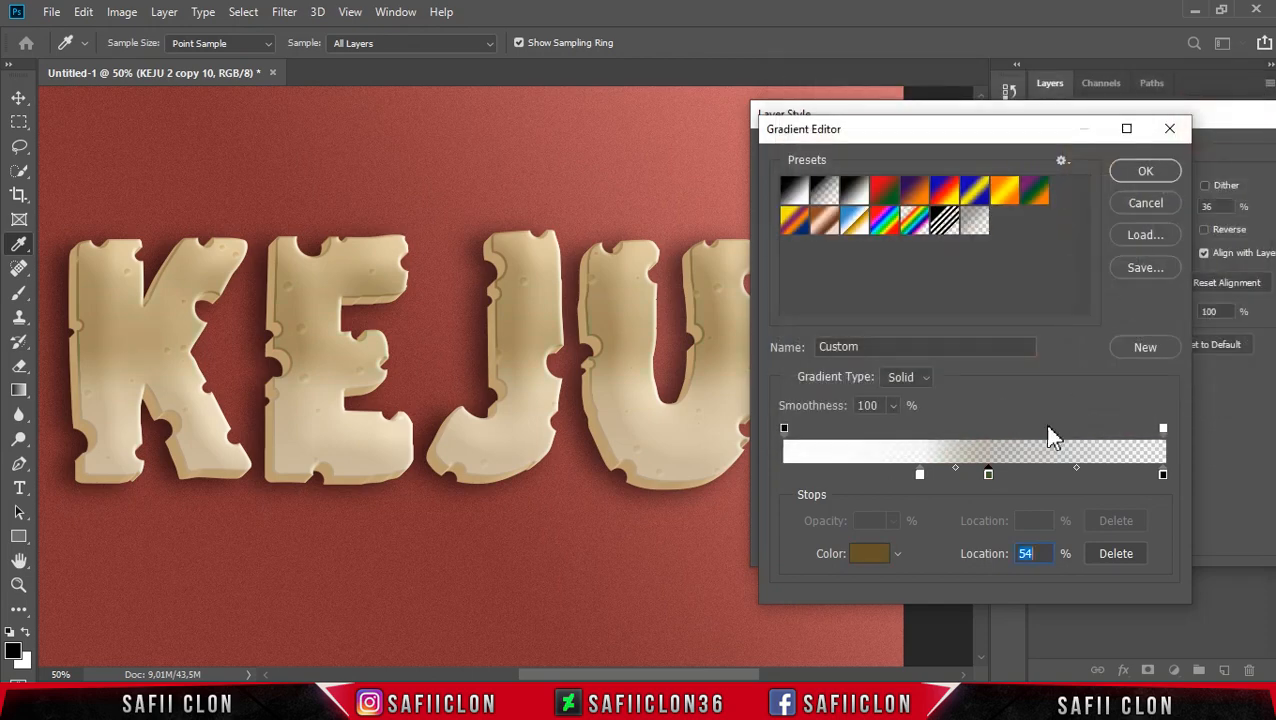
pyautogui.write('70')
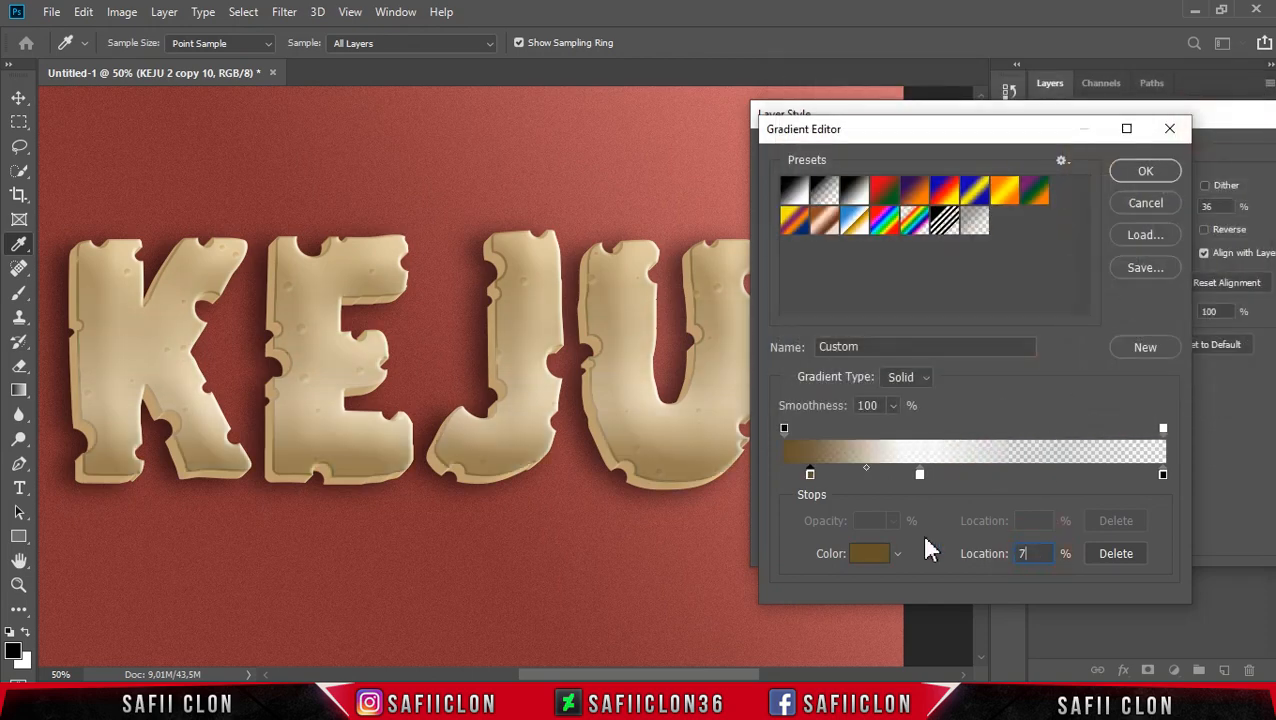
# - Colour the gradient's end stop at 100% location white (ffffff) and accept the edited gradient
pyautogui.click(1163, 474)
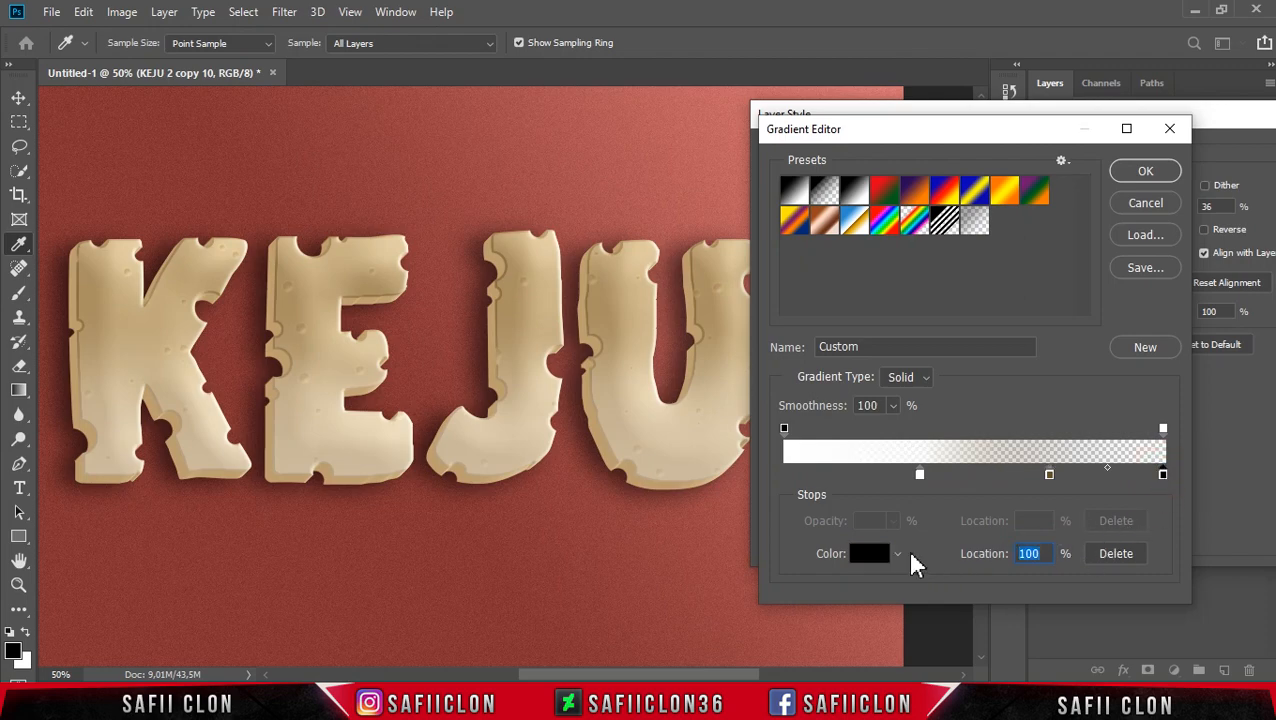
pyautogui.click(869, 553)
pyautogui.write('ffffff')
pyautogui.click(1205, 119)
pyautogui.click(1146, 172)
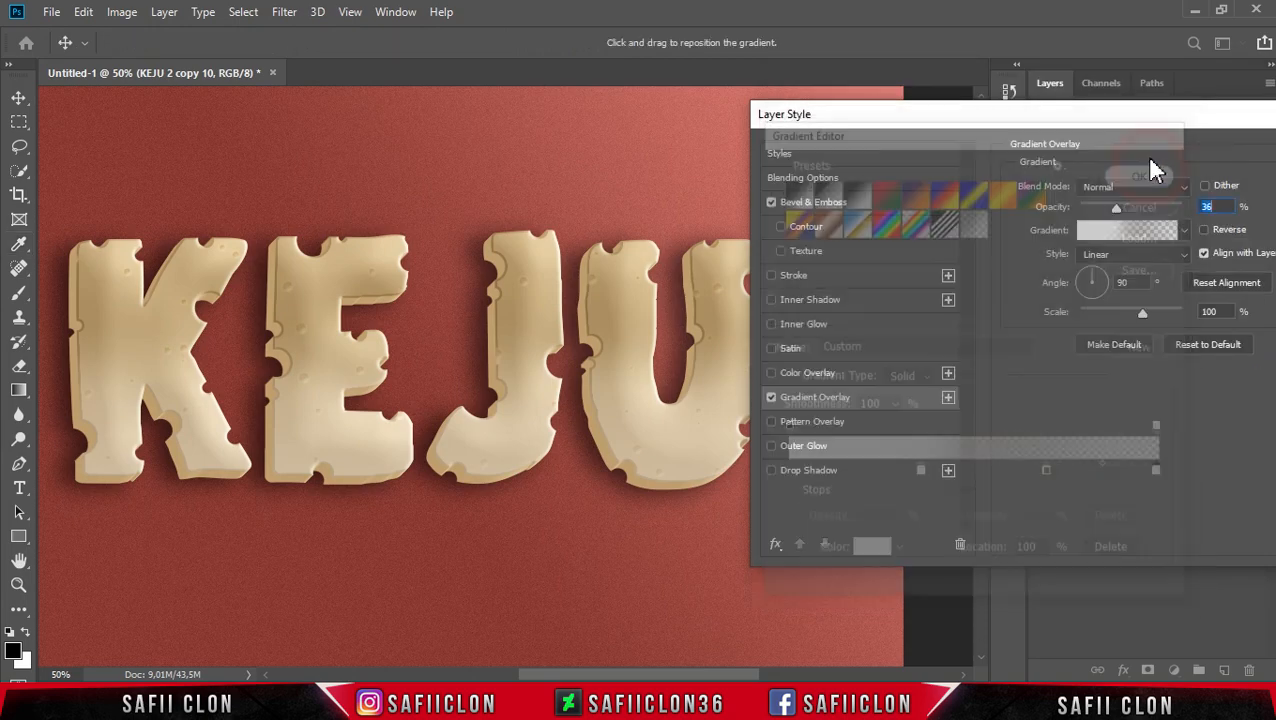
# - Reverse the gradient overlay, keep its style Linear and set its angle to 51°
pyautogui.click(1205, 230)
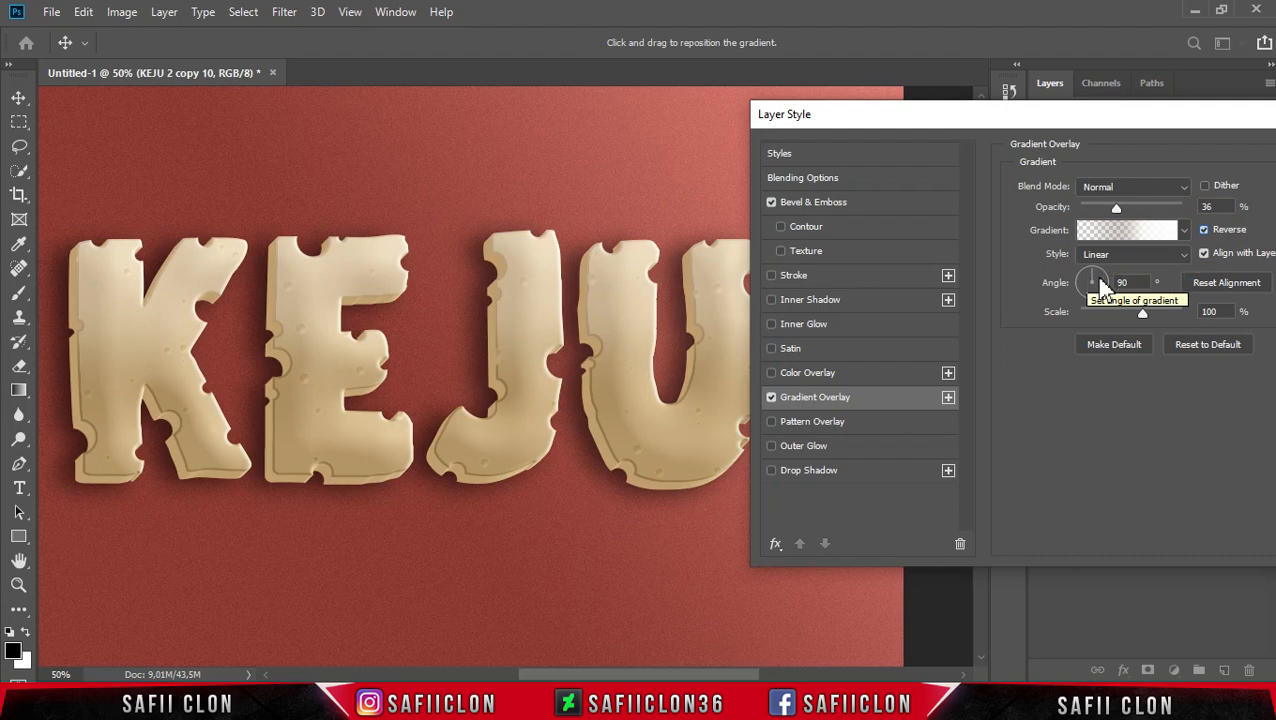
pyautogui.click(1135, 256)
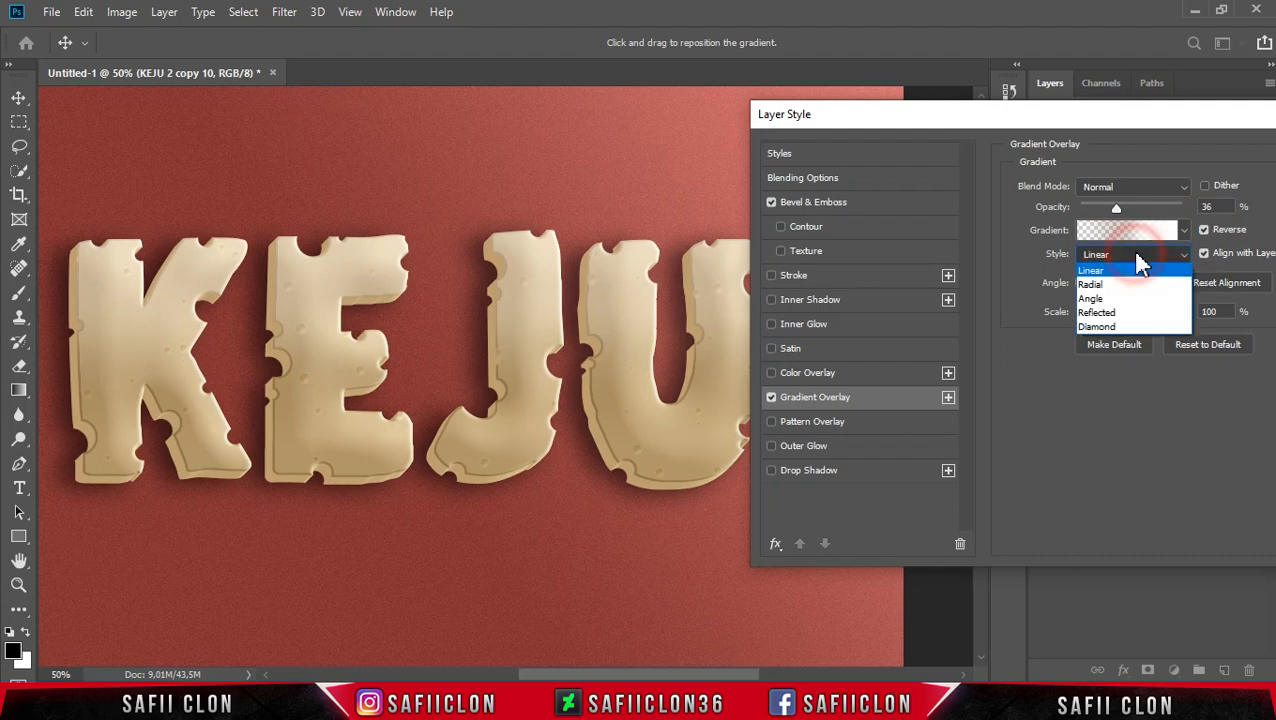
pyautogui.click(1140, 272)
pyautogui.doubleClick(1122, 282)
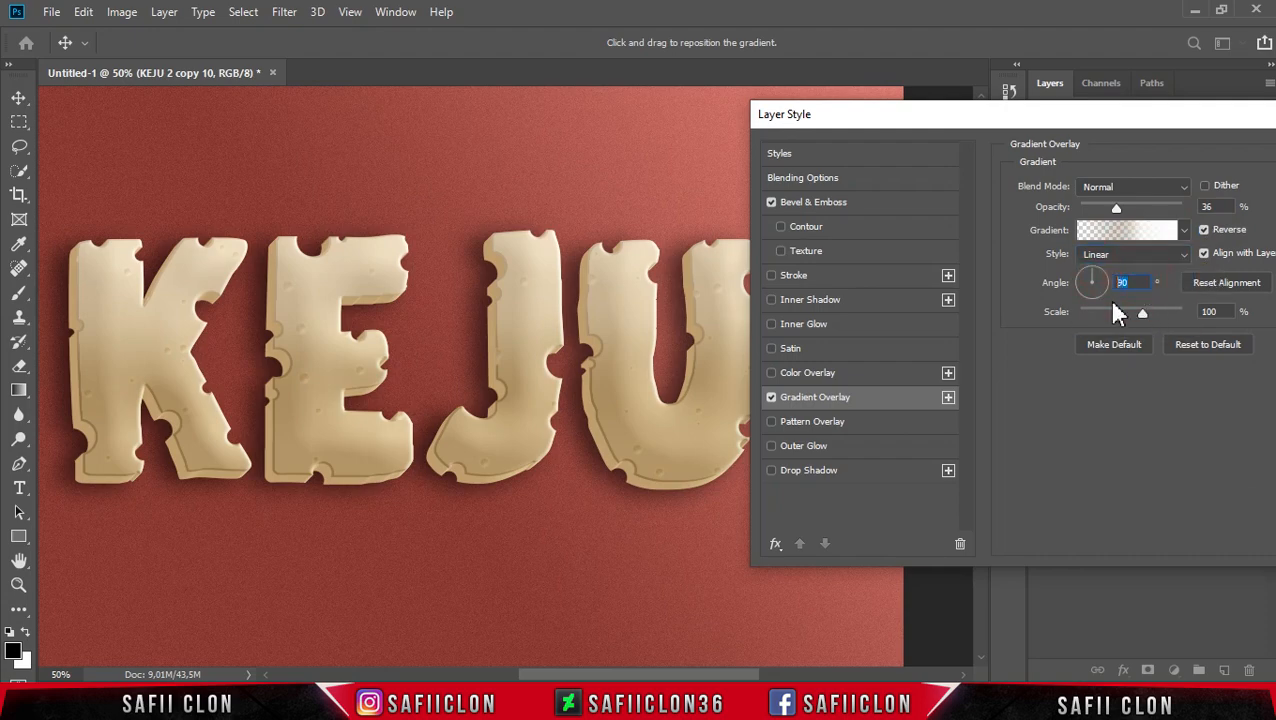
pyautogui.write('51')
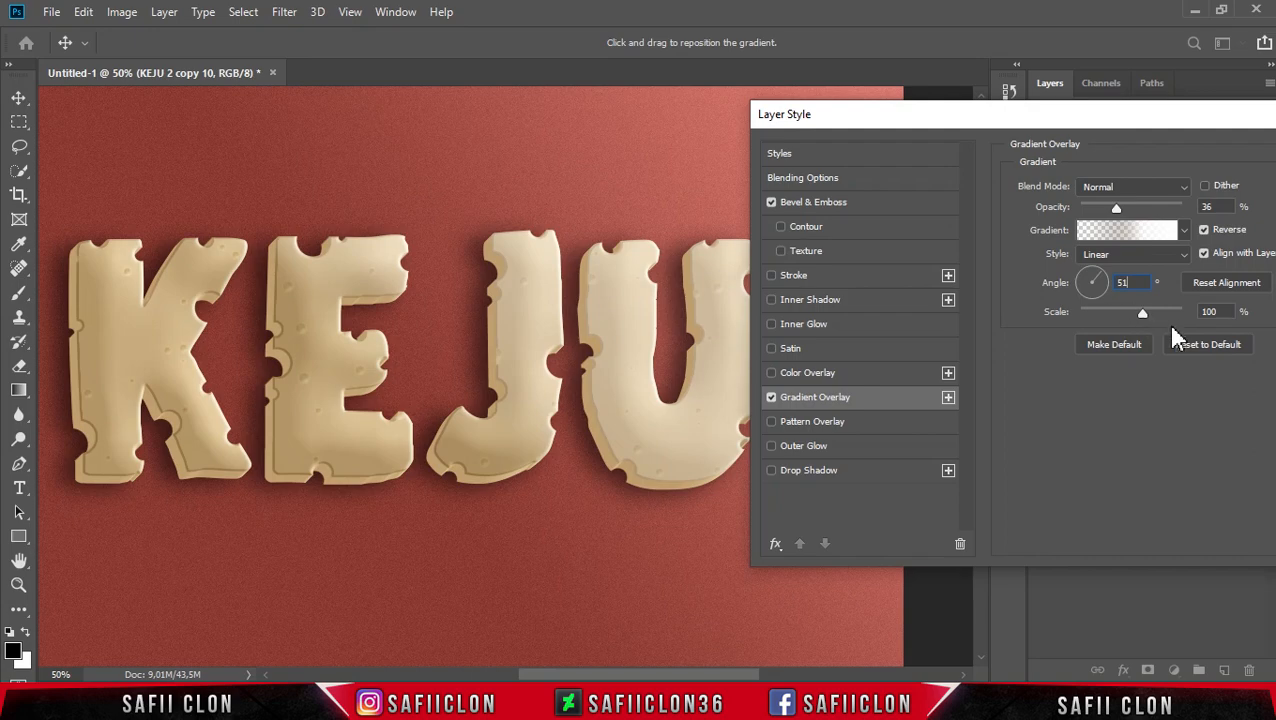
# - Scale the gradient overlay to 124%, shift it across the lettering and lower its opacity to 17%
pyautogui.moveTo(1146, 312); pyautogui.dragTo(1164, 318)
pyautogui.moveTo(532, 397)
pyautogui.mouseDown()
pyautogui.moveTo(564, 365)
pyautogui.moveTo(632, 343)
pyautogui.moveTo(507, 288)
pyautogui.moveTo(510, 200)
pyautogui.moveTo(632, 171)
pyautogui.moveTo(305, 255)
pyautogui.moveTo(365, 228)
pyautogui.mouseUp()
pyautogui.moveTo(1116, 207); pyautogui.dragTo(1104, 220)
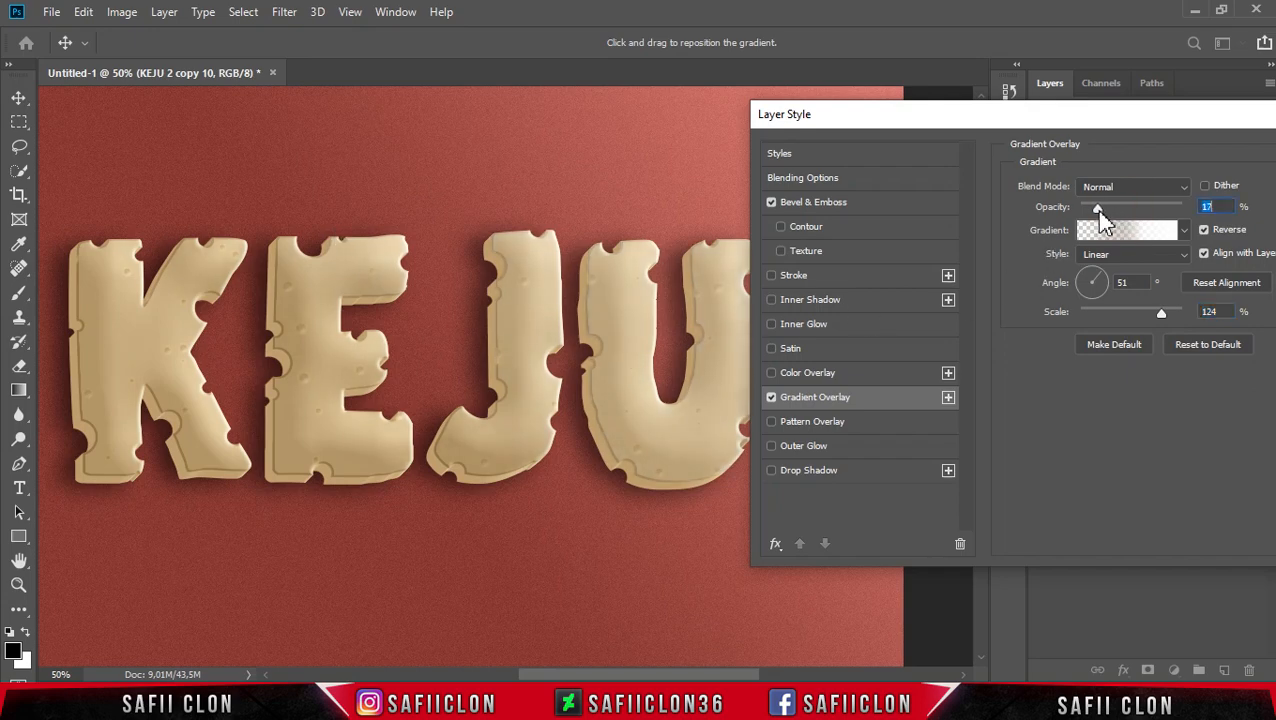
pyautogui.moveTo(1178, 124); pyautogui.dragTo(1104, 74)
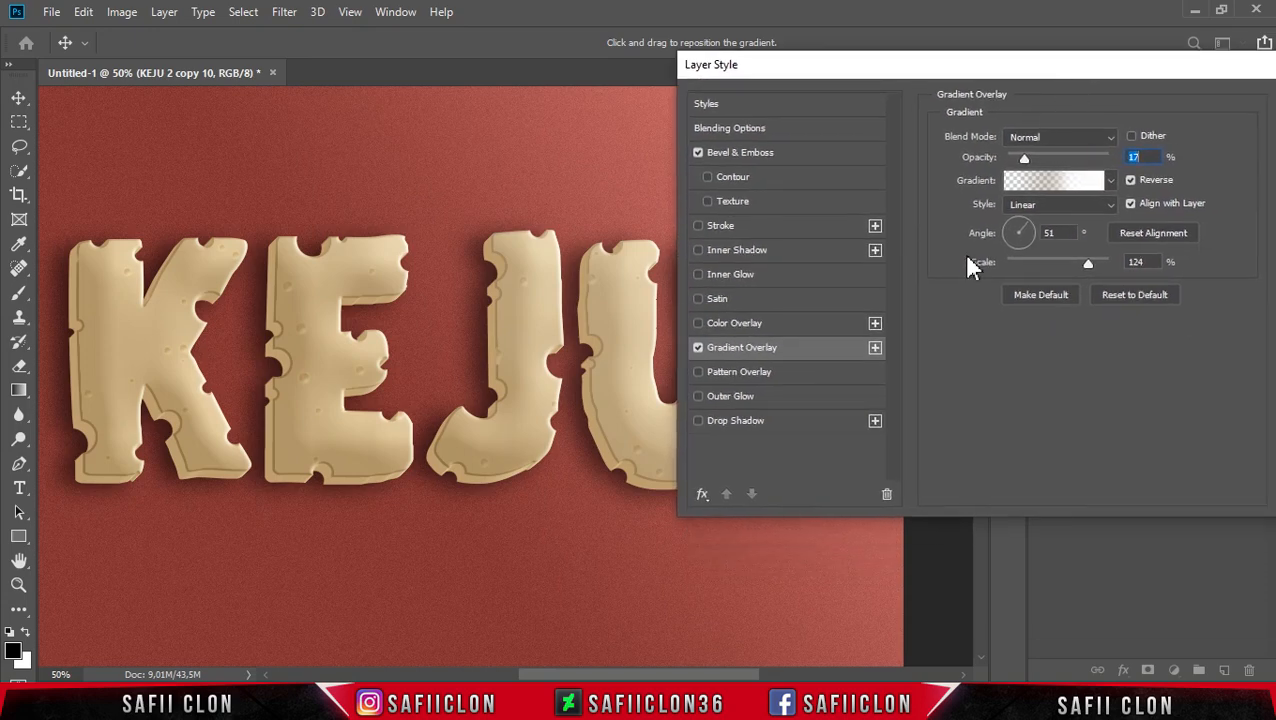
# - Enable a Pattern Overlay on the lettering using the transparent large cheese-hole pattern, scaled to 99% at 100% opacity
pyautogui.click(762, 372)
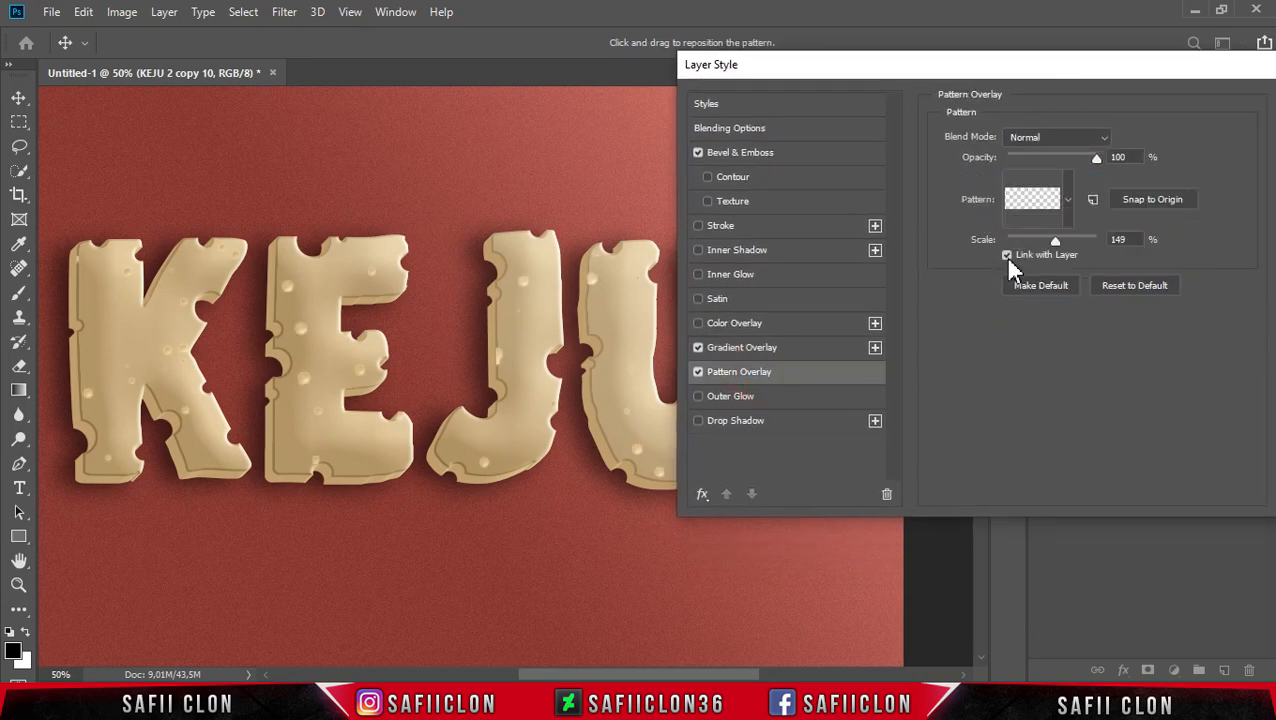
pyautogui.click(1068, 200)
pyautogui.click(1031, 322)
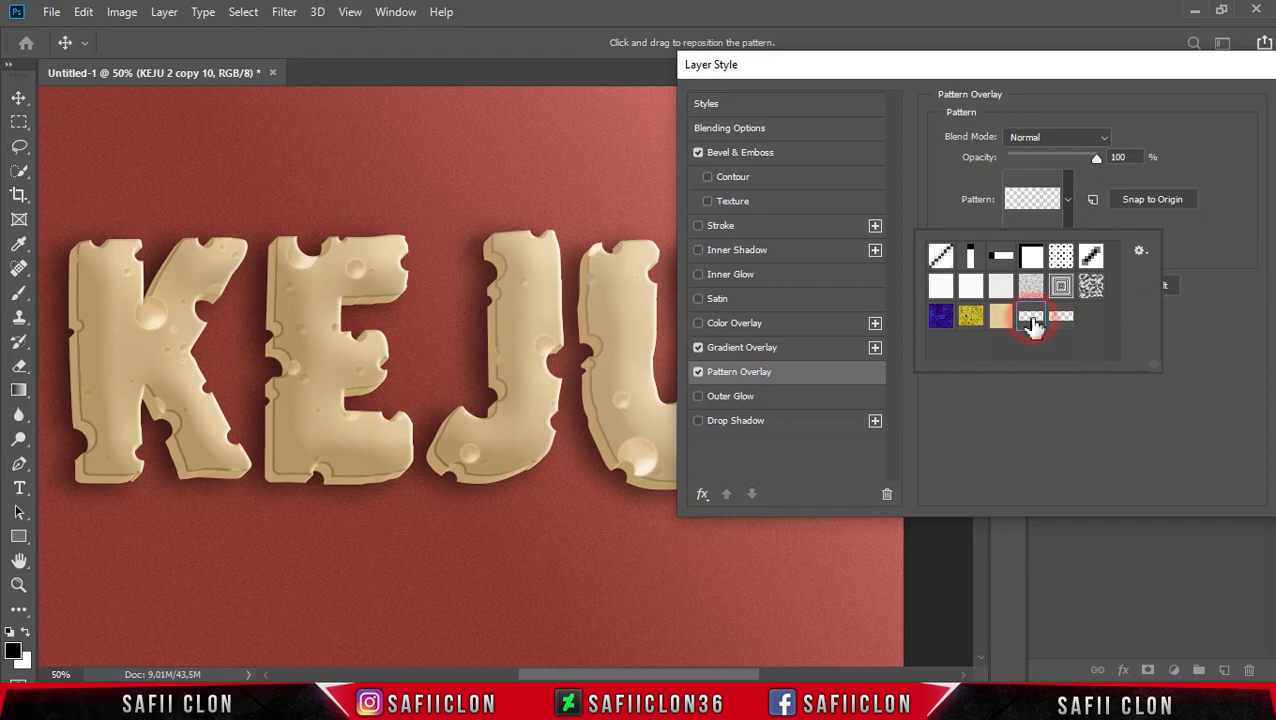
pyautogui.click(1068, 200)
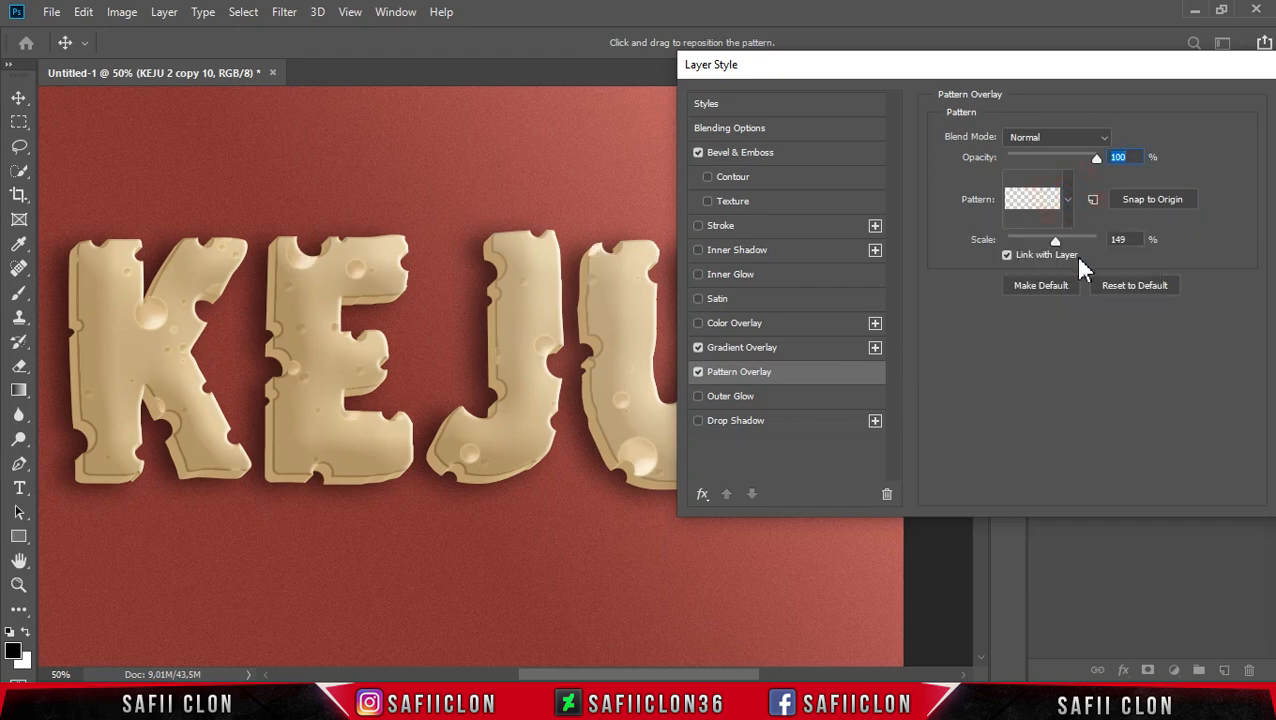
pyautogui.moveTo(1058, 246); pyautogui.dragTo(1055, 246)
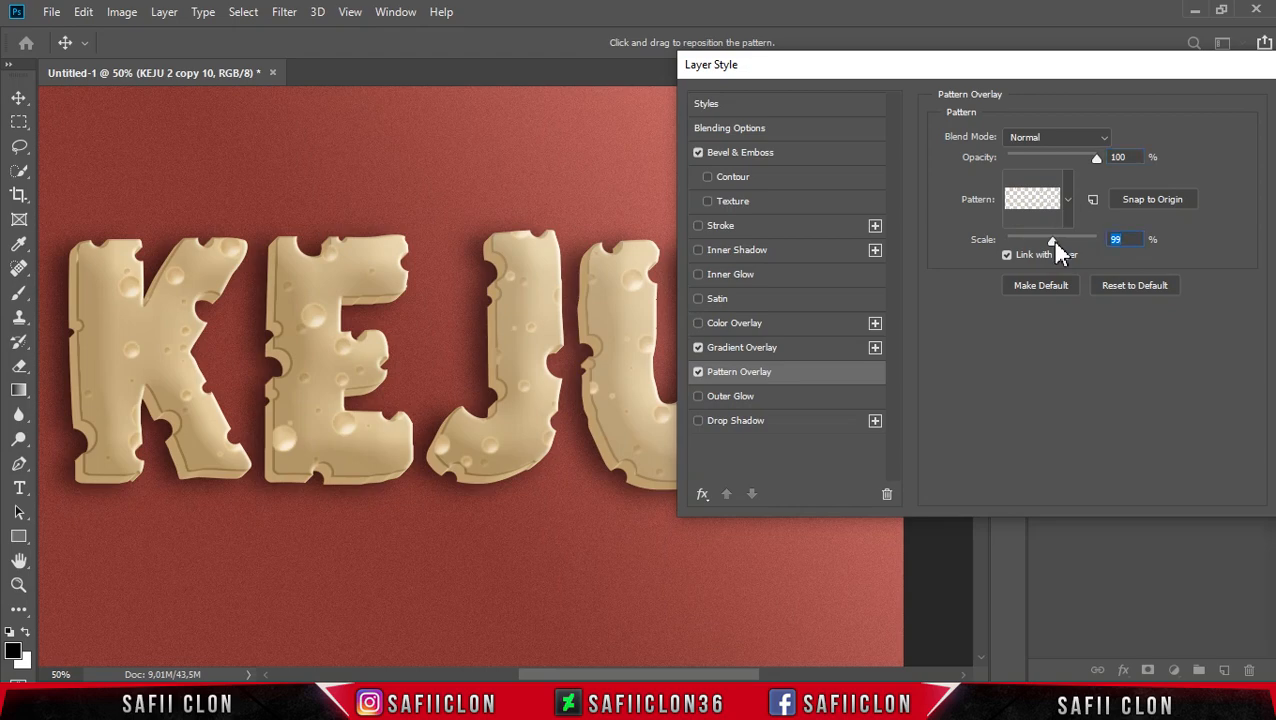
pyautogui.click(1094, 158)
pyautogui.moveTo(1094, 158); pyautogui.dragTo(1102, 158)
pyautogui.moveTo(876, 92); pyautogui.dragTo(974, 140)
# - Reposition the gradient overlay across the lettering, keeping it reversed, and apply the layer style
pyautogui.click(883, 400)
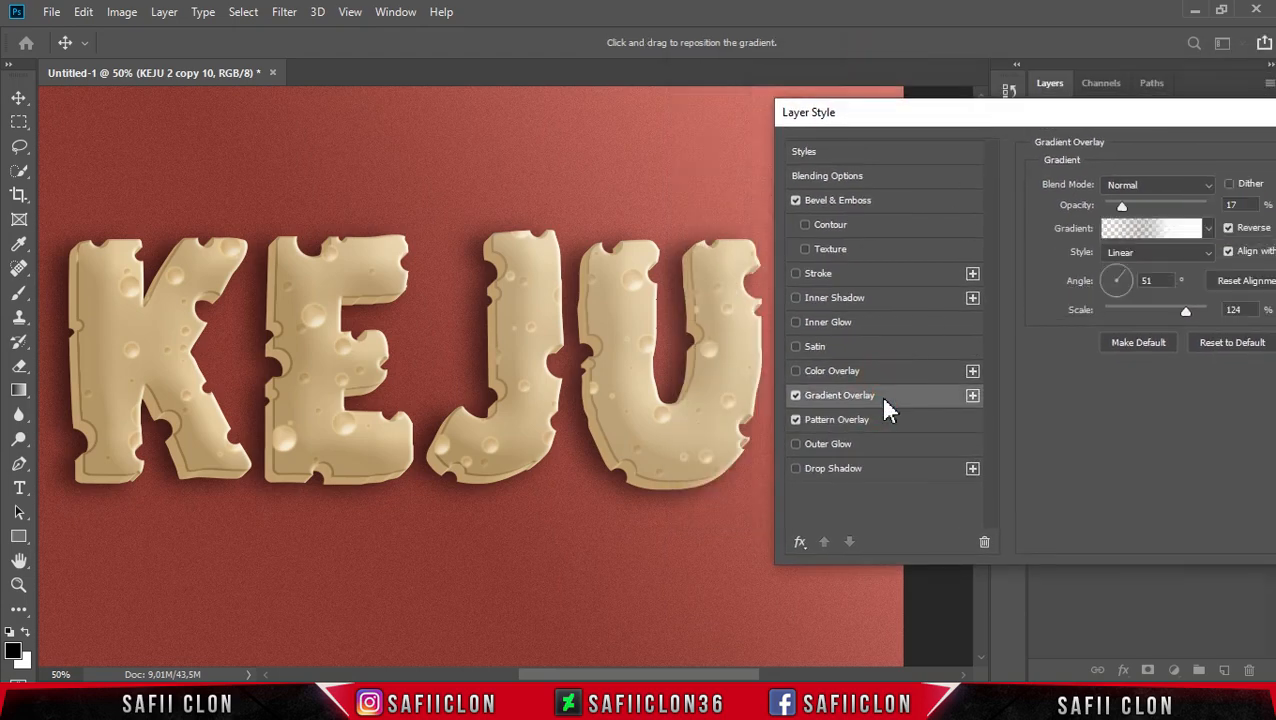
pyautogui.click(1228, 228)
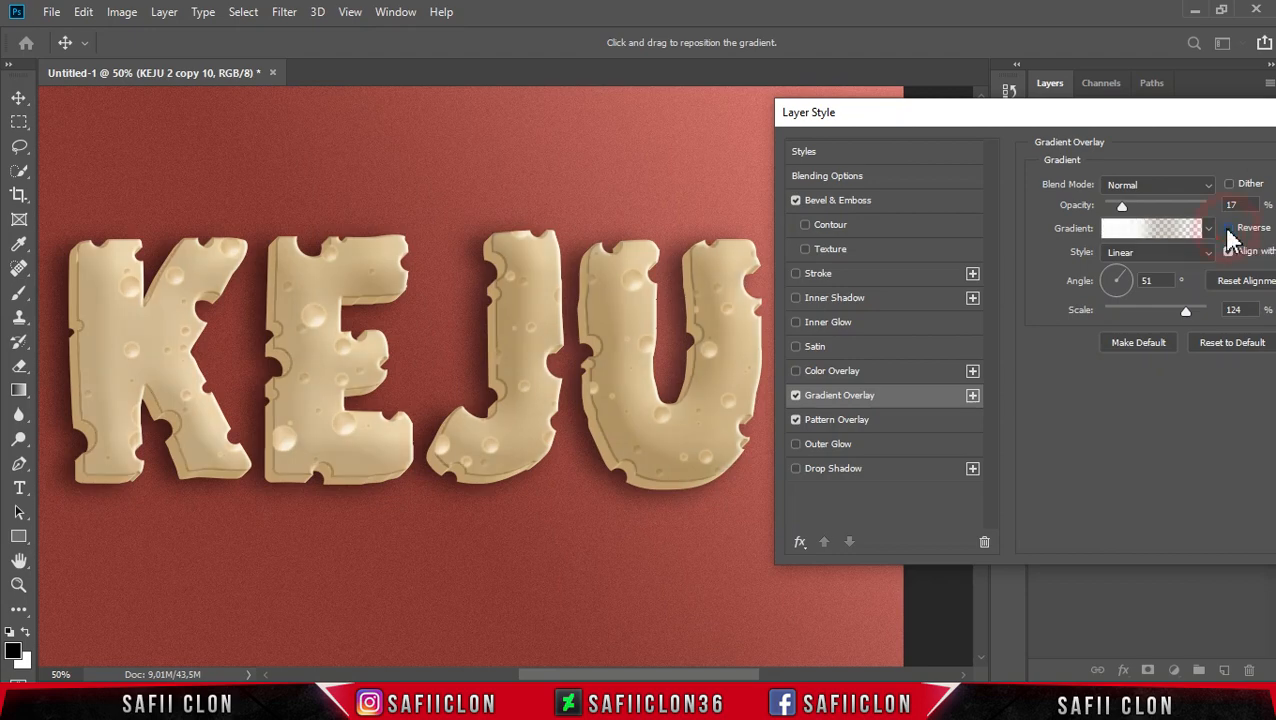
pyautogui.click(1228, 228)
pyautogui.moveTo(598, 332); pyautogui.dragTo(731, 282)
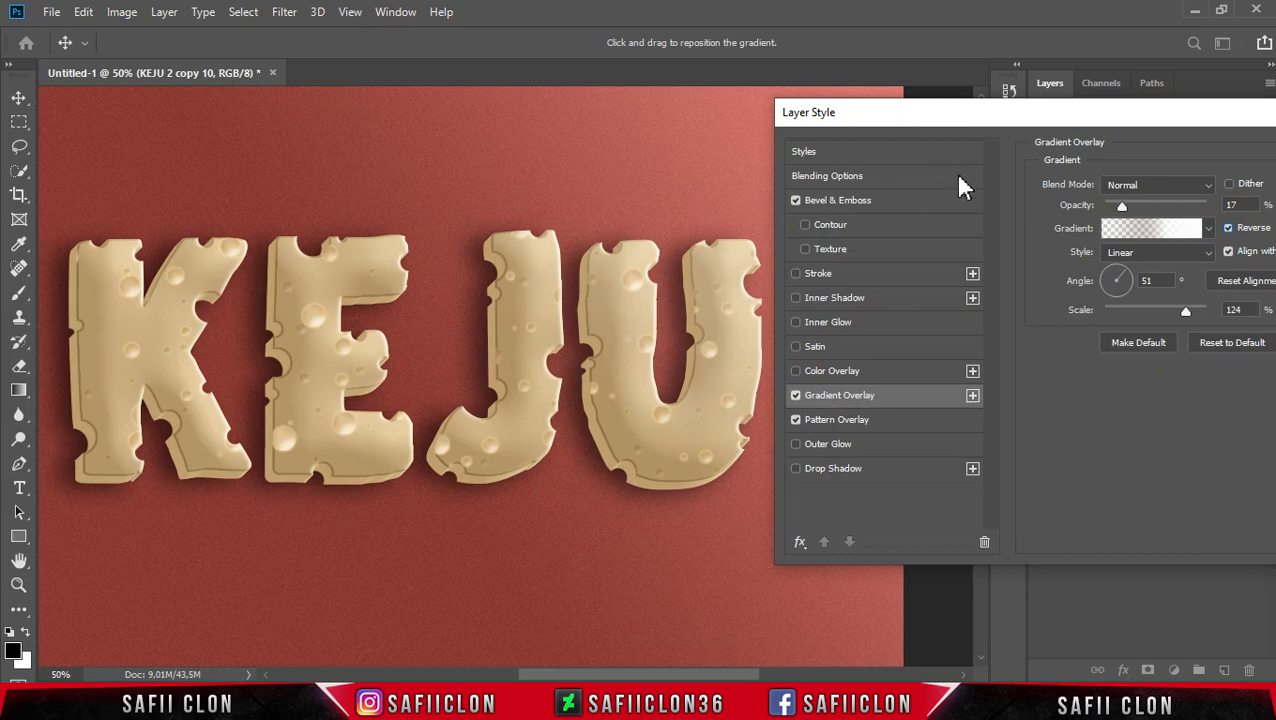
pyautogui.moveTo(1108, 118); pyautogui.dragTo(797, 85)
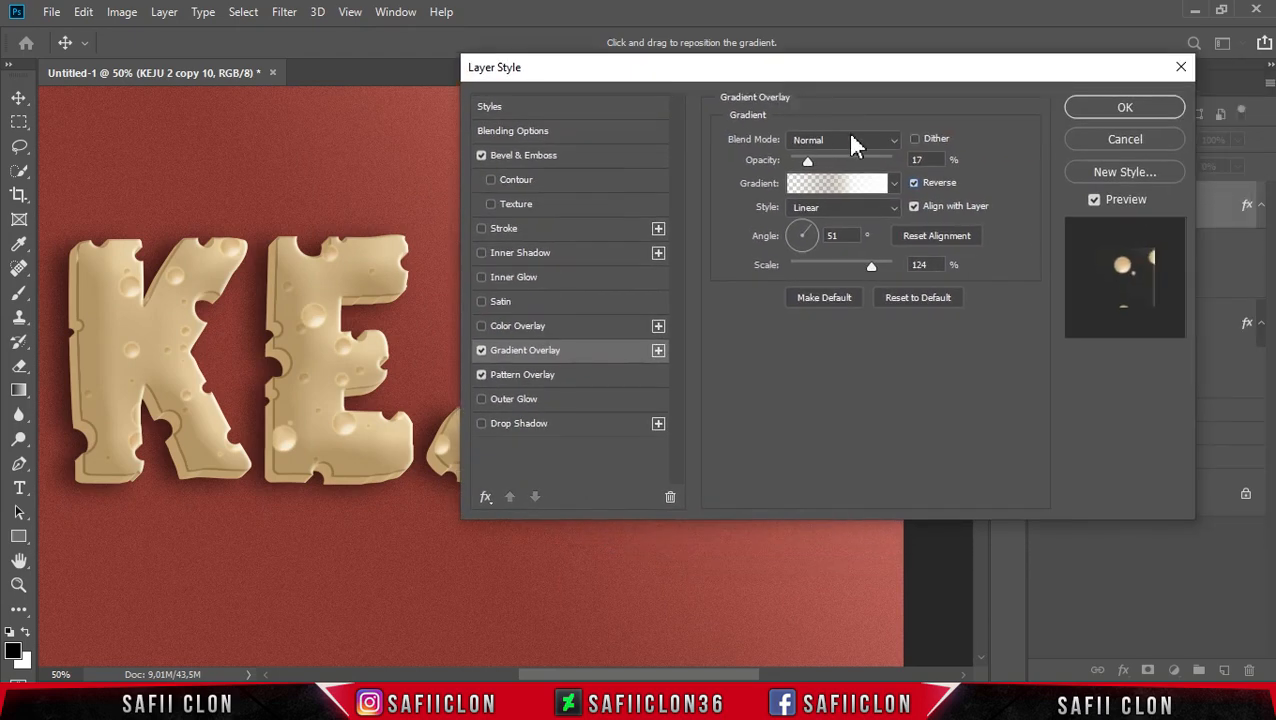
pyautogui.click(1133, 108)
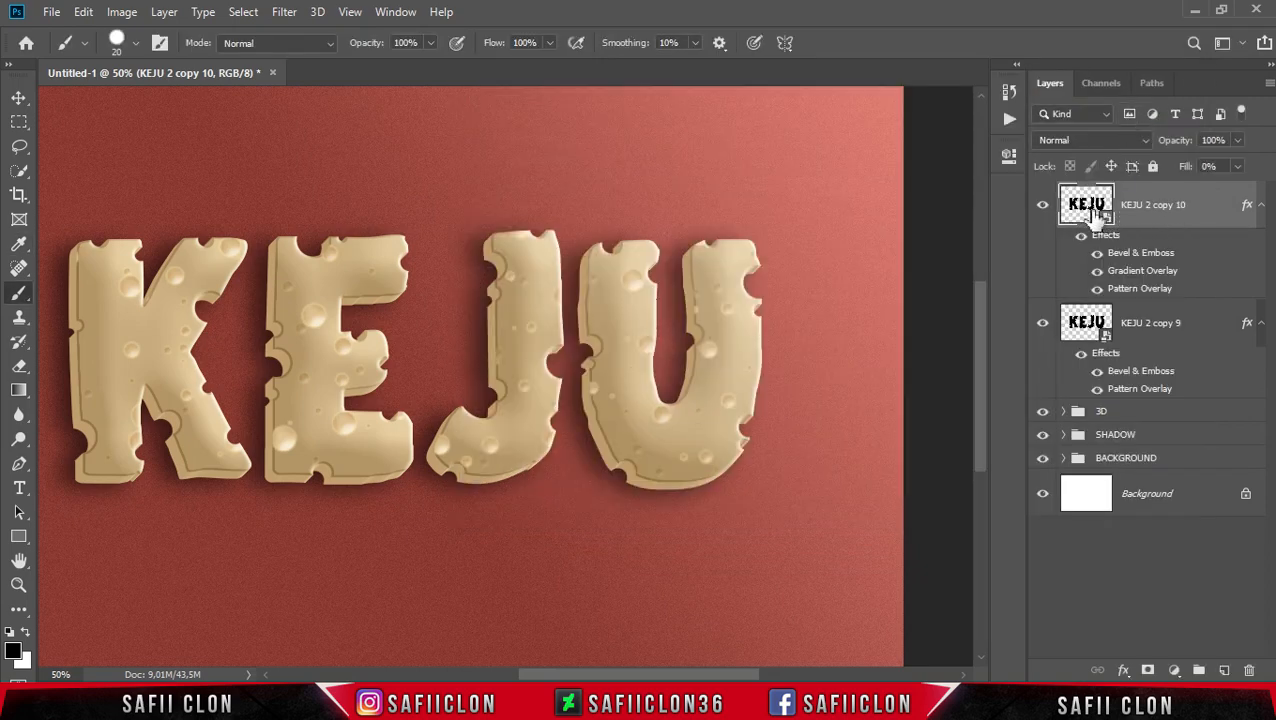
# - Compare the lettering with the KEJU 2 copy 10 layer hidden and shown
pyautogui.click(1042, 207)
pyautogui.click(1042, 207)
pyautogui.click(1043, 210)
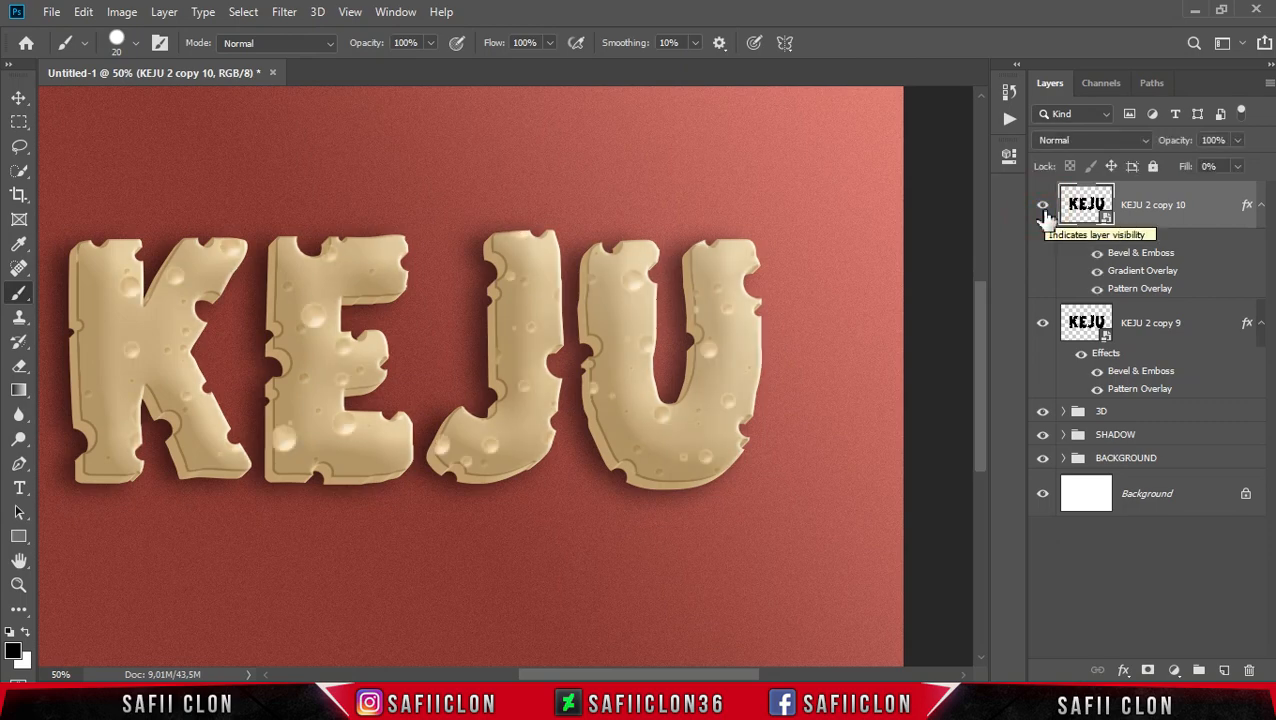
# - Group the KEJU 2 copy 10 and KEJU 2 copy 9 layers into a group named TEXTURE
pyautogui.click(1193, 214)
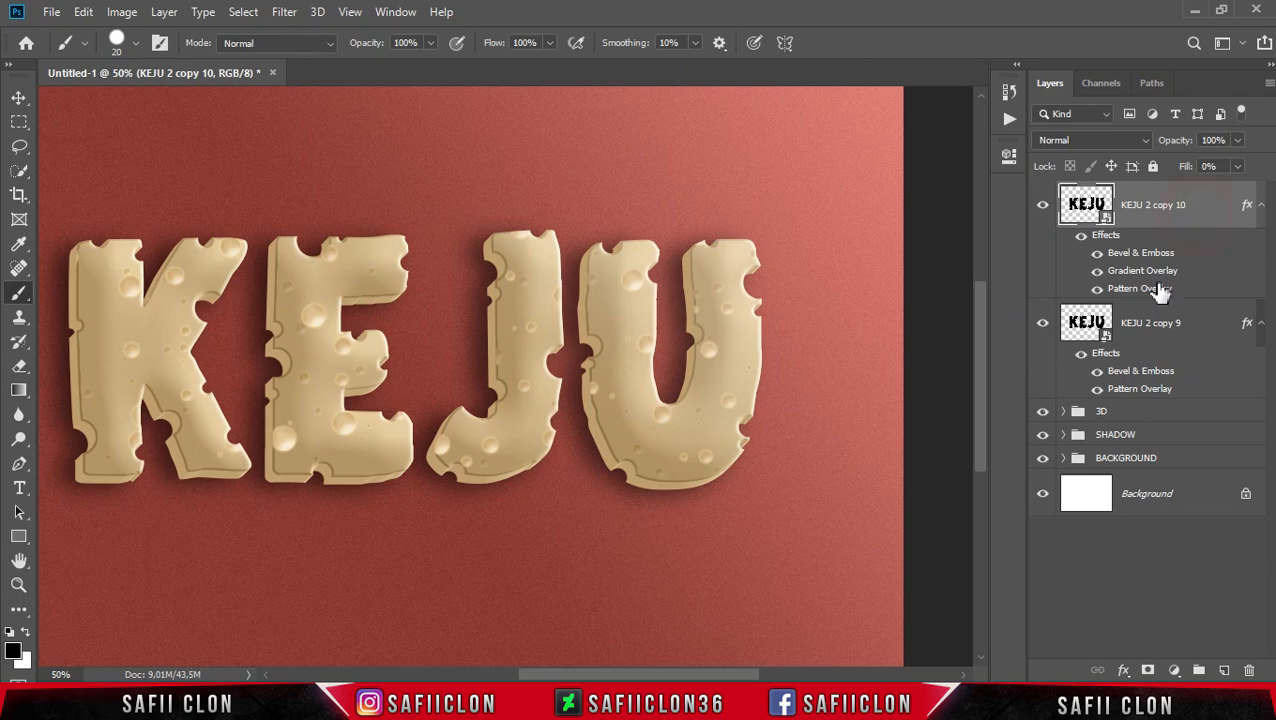
pyautogui.keyDown('shift'); pyautogui.click(1187, 316); pyautogui.keyUp('shift')
pyautogui.rightClick(1190, 318)
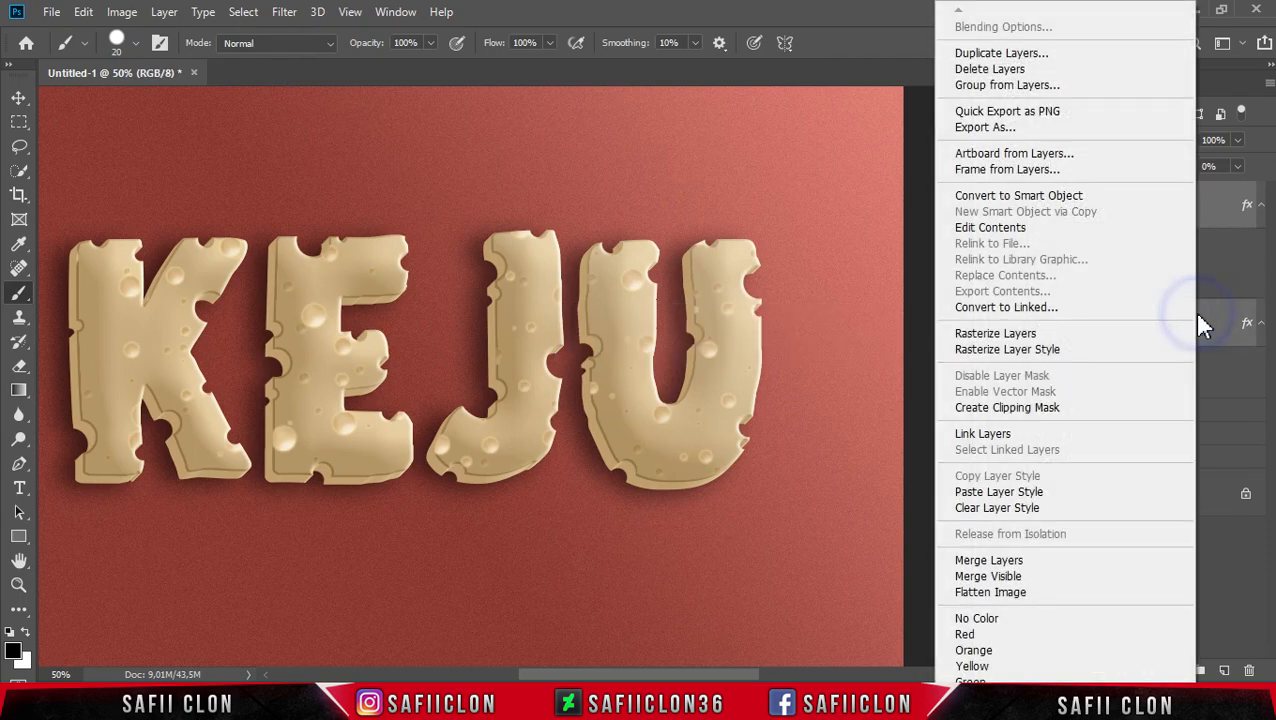
pyautogui.click(1008, 85)
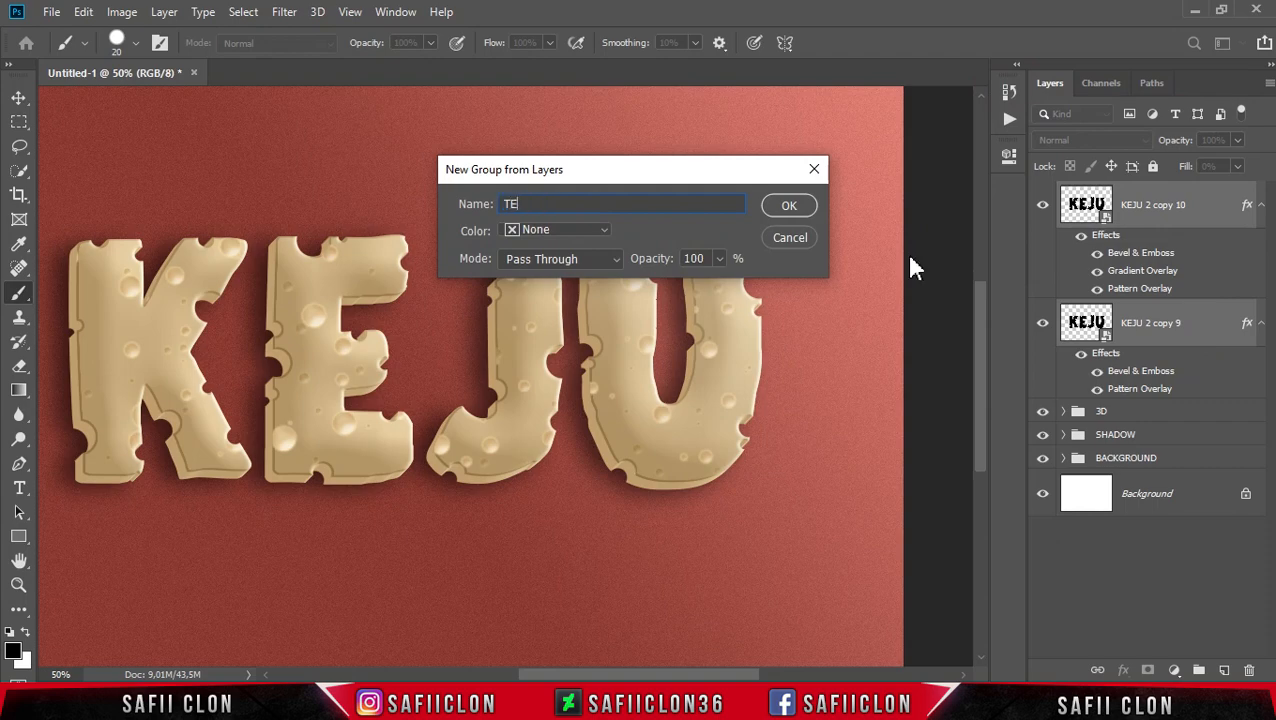
pyautogui.click(789, 205)
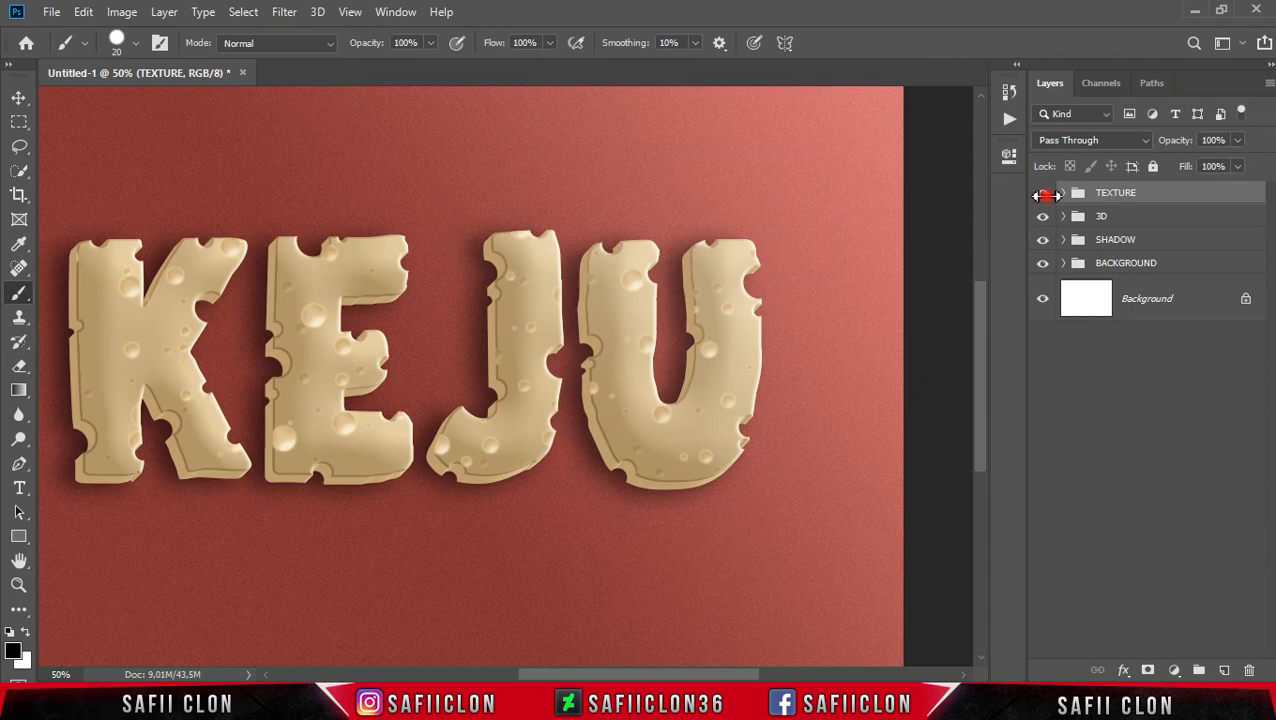
# - Compare the design with the TEXTURE group hidden and shown, and examine the whole canvas and lettering up close
pyautogui.click(1043, 193)
pyautogui.click(1043, 193)
pyautogui.click(1043, 193)
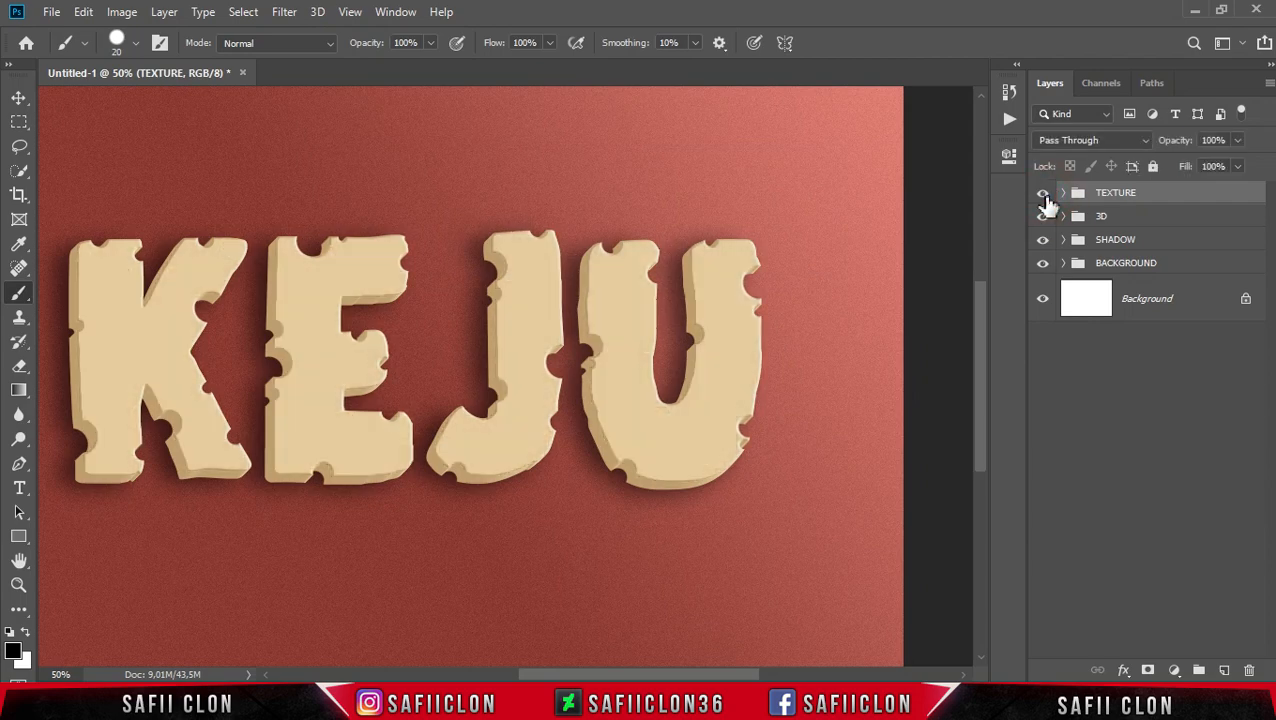
pyautogui.click(1043, 193)
pyautogui.hscroll(-3, 750, 640)
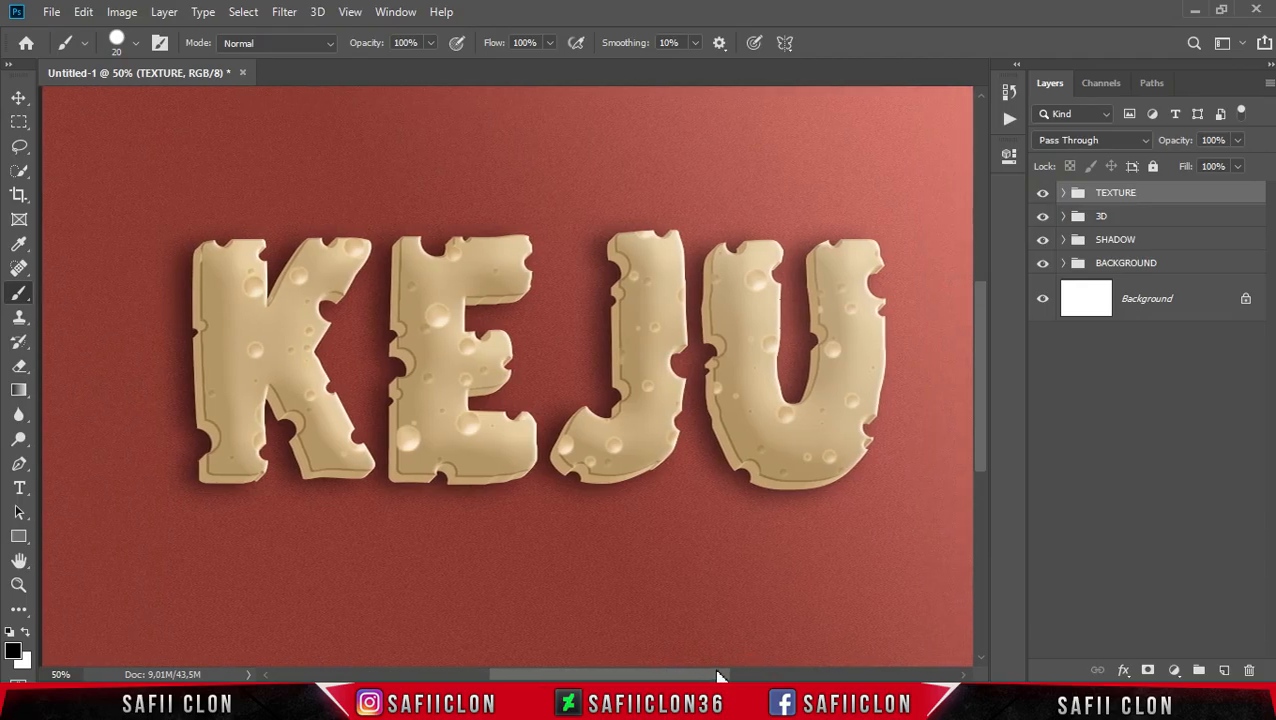
pyautogui.scroll(-2, 746, 633)
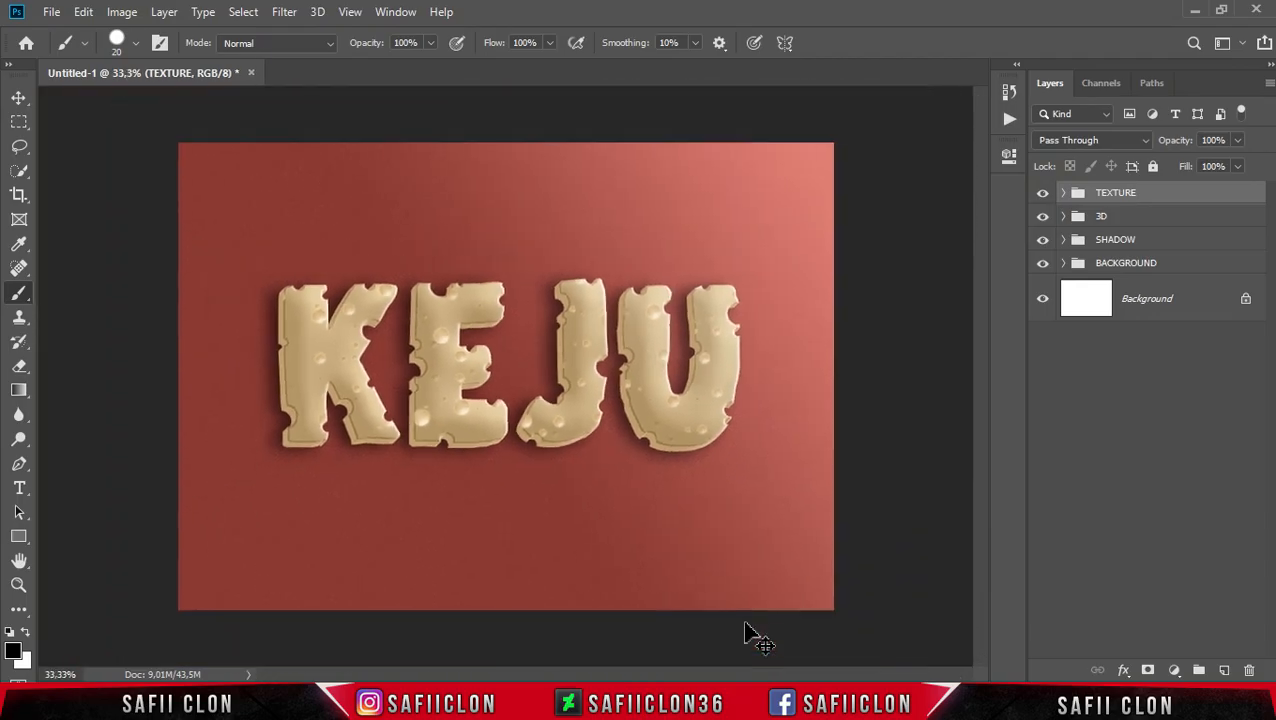
pyautogui.scroll(2, 745, 625)
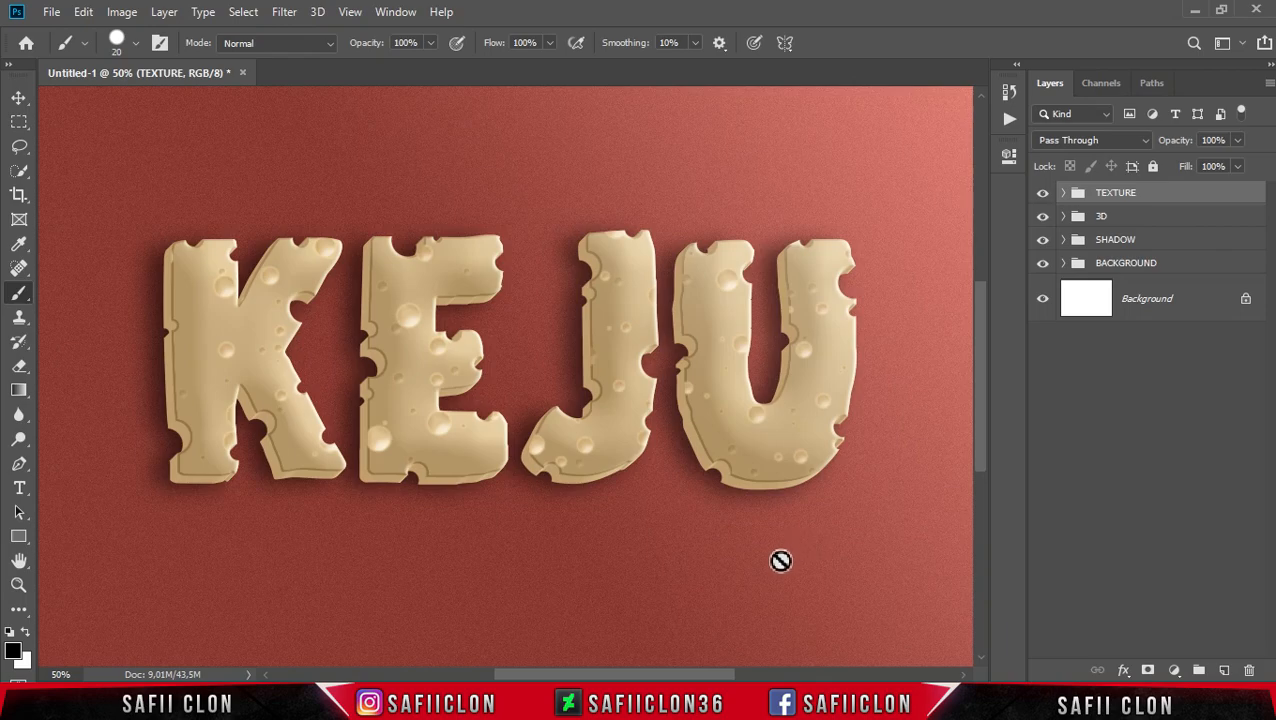
pyautogui.moveTo(723, 676)
pyautogui.mouseDown()
pyautogui.moveTo(709, 677)
pyautogui.moveTo(722, 677)
pyautogui.mouseUp()
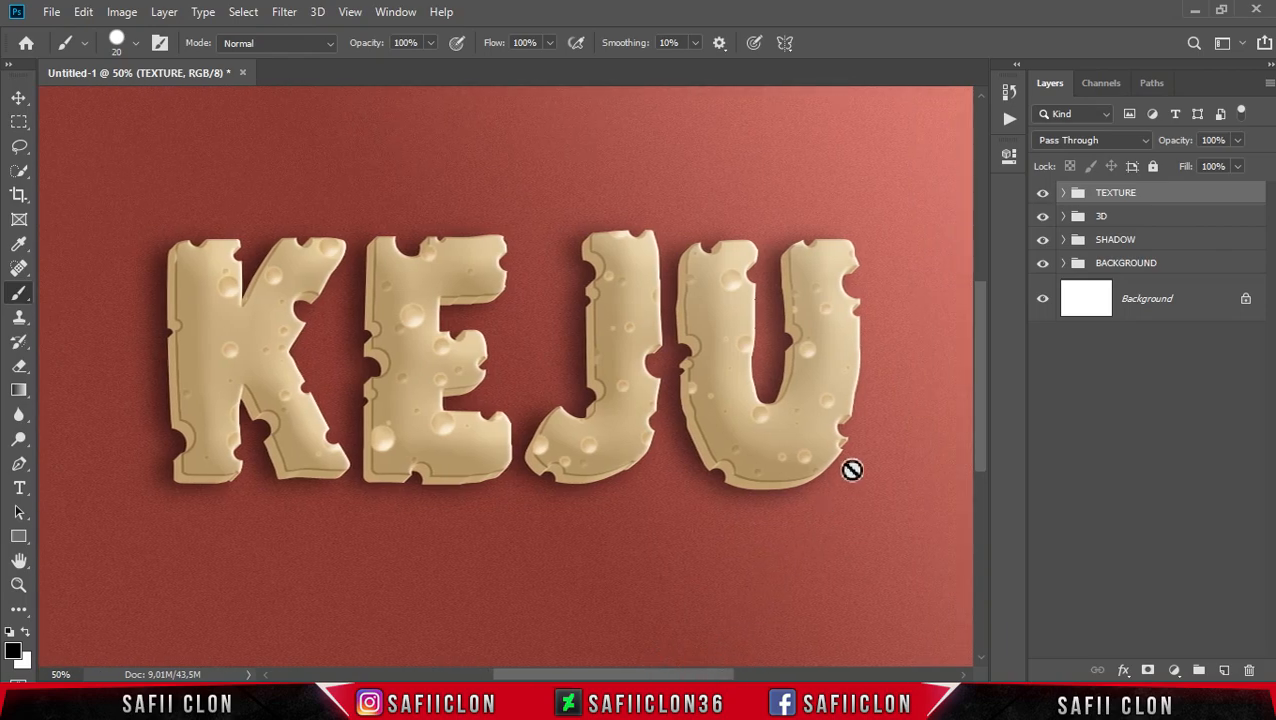